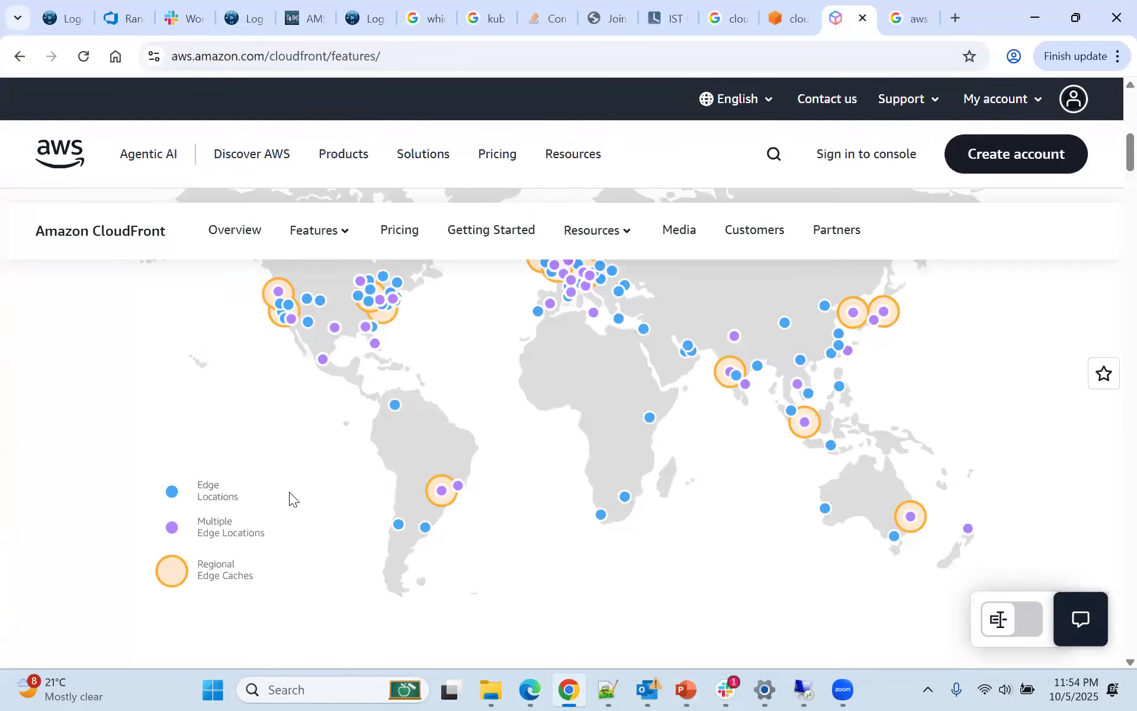
Expand the Asia-Pacific points of presence below the CloudFront map and examine the edge locations listed for India
scroll(549, 456, "down", 10)
scroll(667, 460, "up", 3)
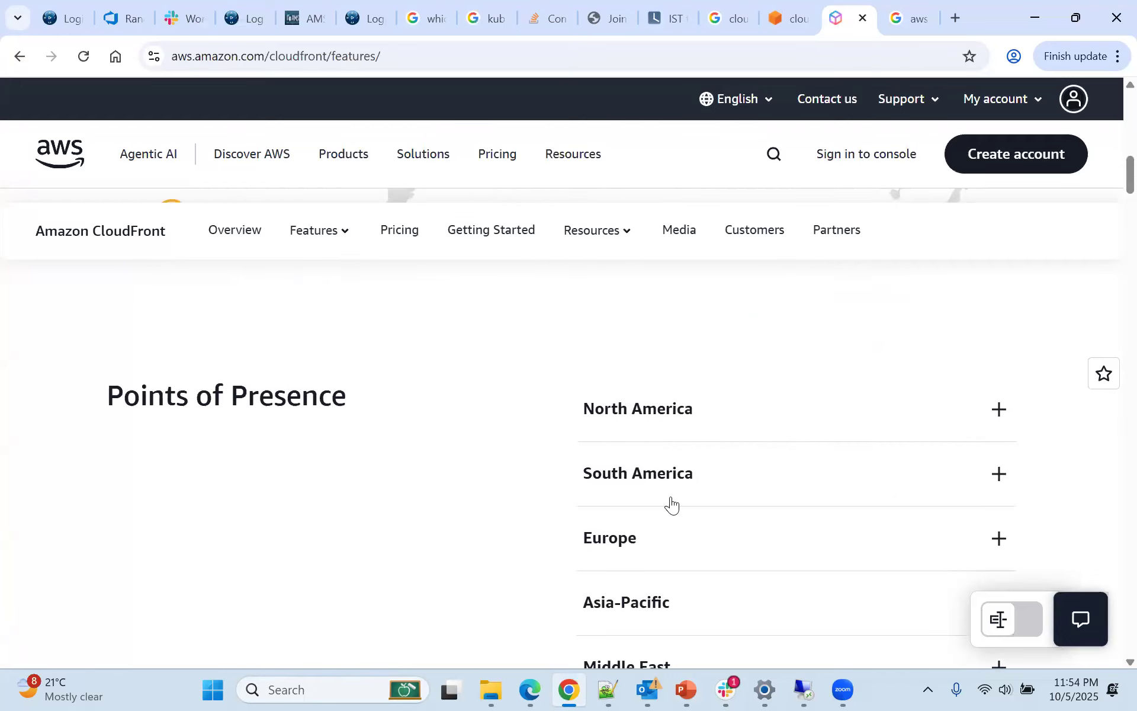
scroll(651, 518, "down", 1)
scroll(640, 518, "down", 1)
scroll(624, 486, "up", 1)
left_click(637, 515)
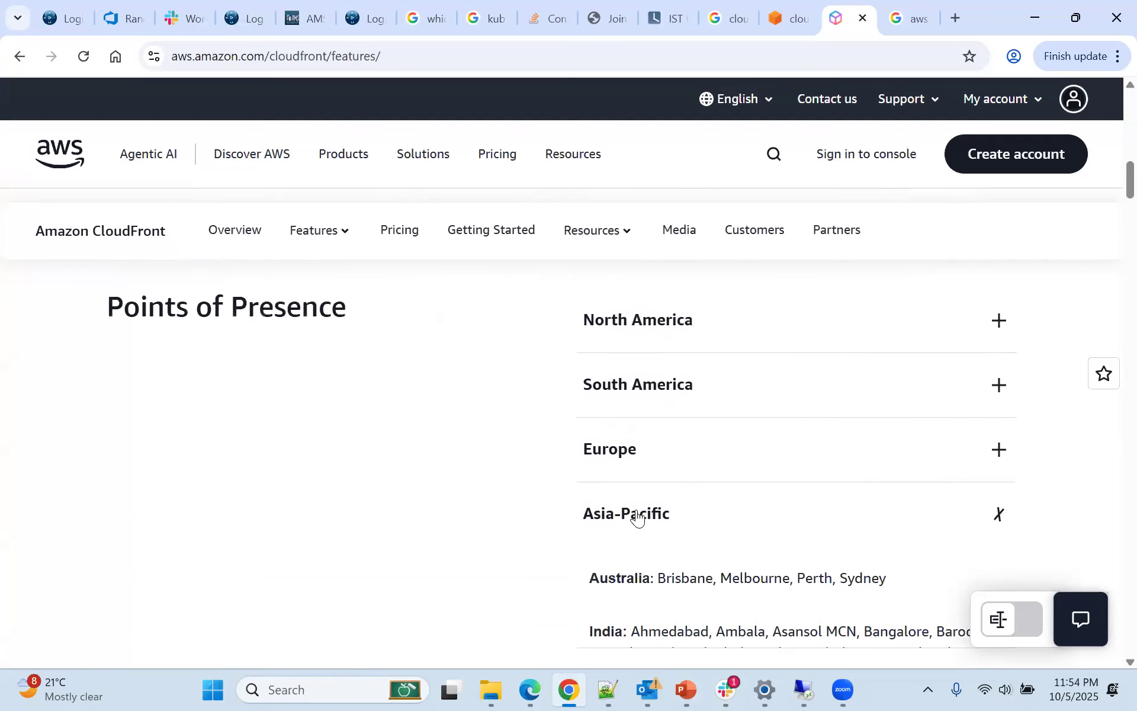
scroll(637, 511, "down", 4)
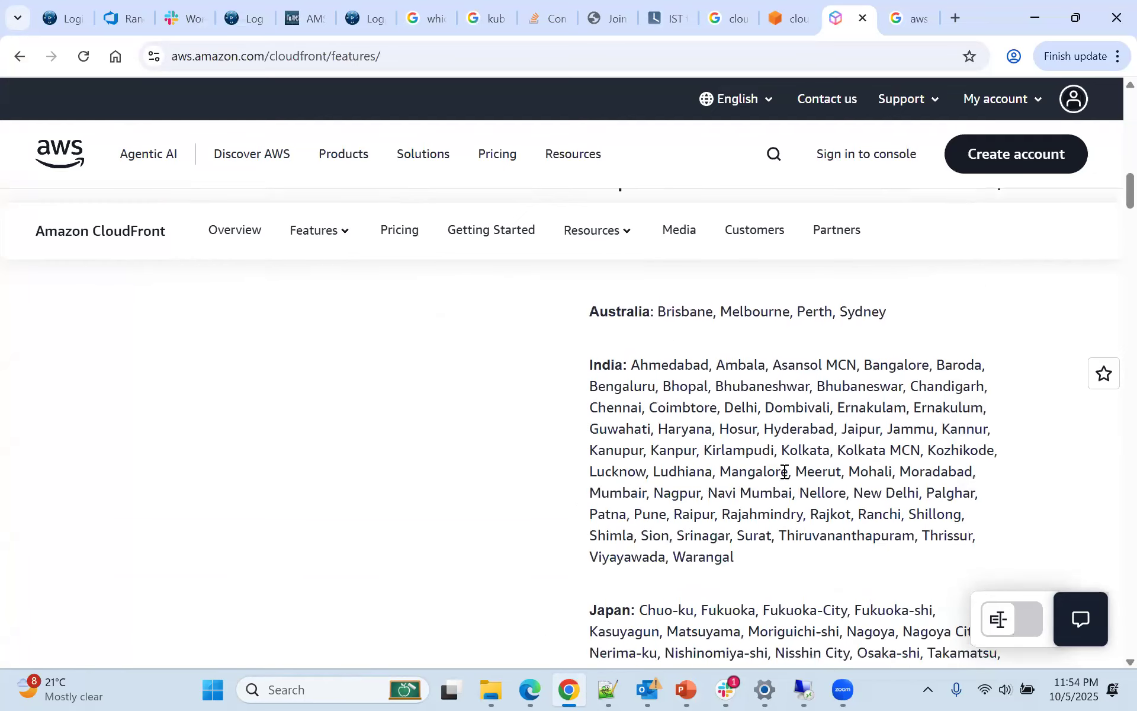
scroll(783, 470, "down", 4)
scroll(782, 470, "up", 20)
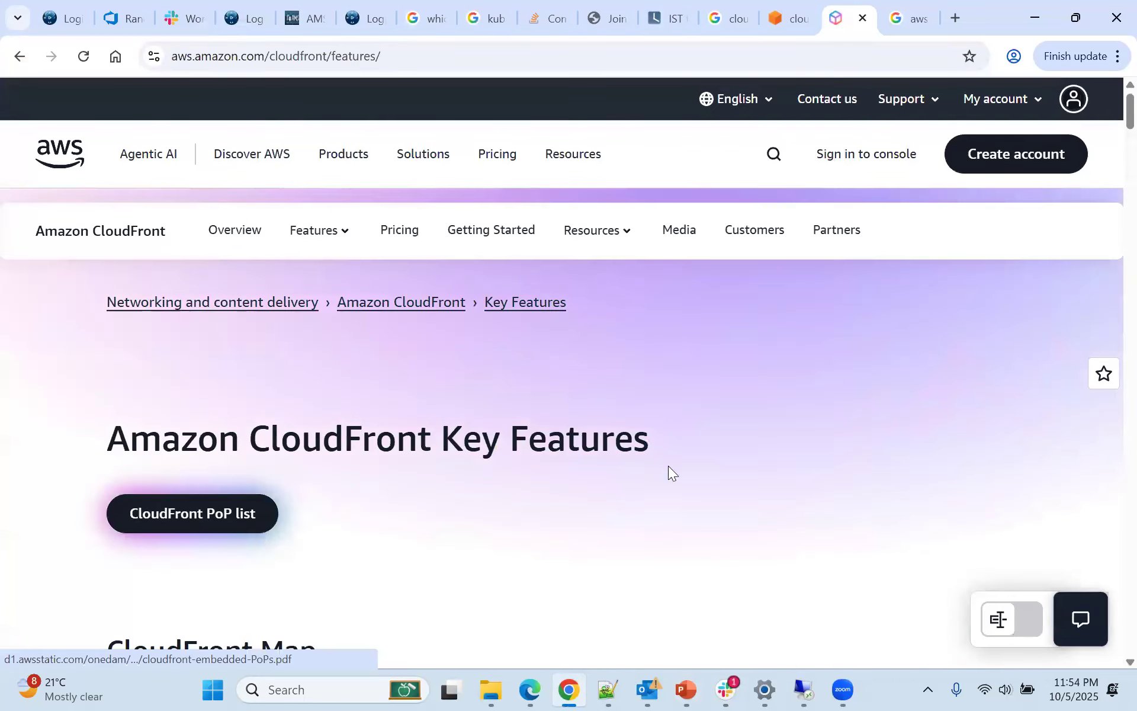
View the CloudFront PoP list PDF from the Key Features page and return to that page
scroll(669, 468, "down", 10)
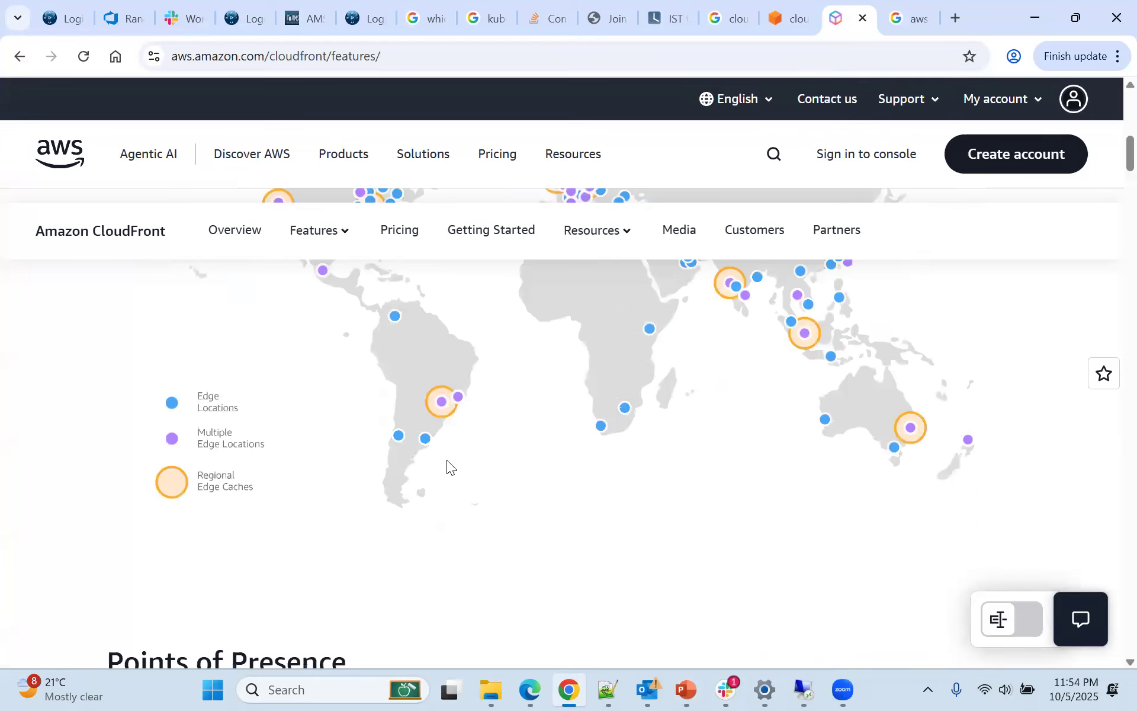
scroll(447, 459, "down", 9)
scroll(447, 460, "up", 9)
scroll(446, 460, "up", 12)
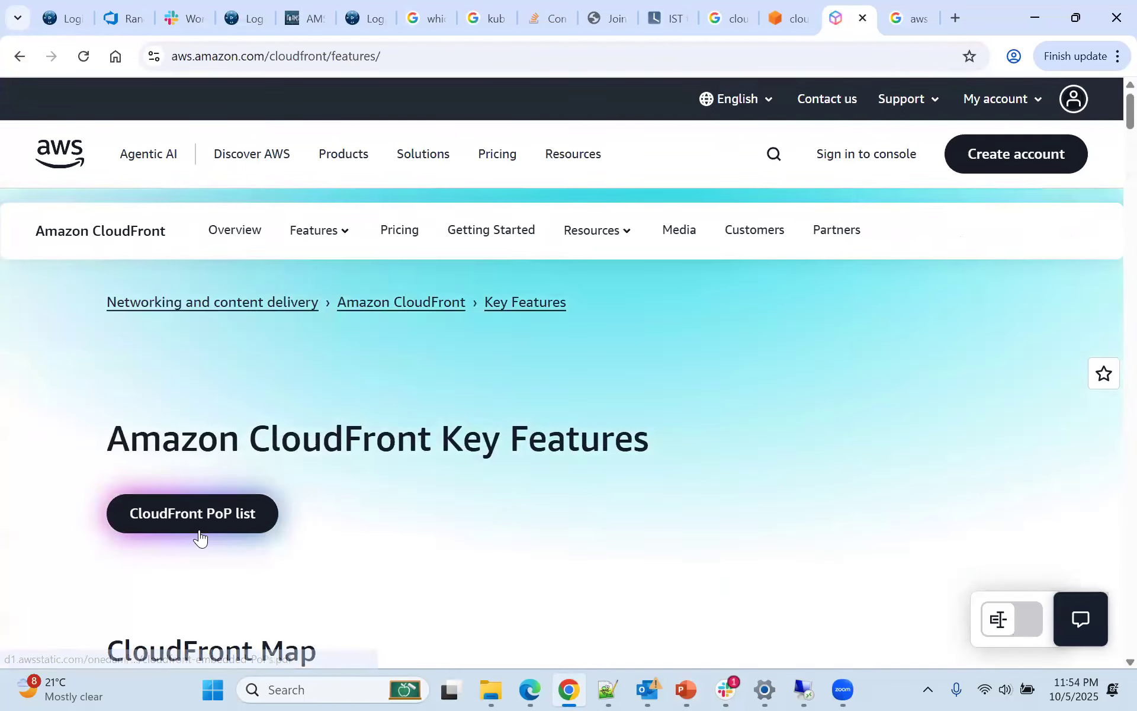
left_click(215, 500)
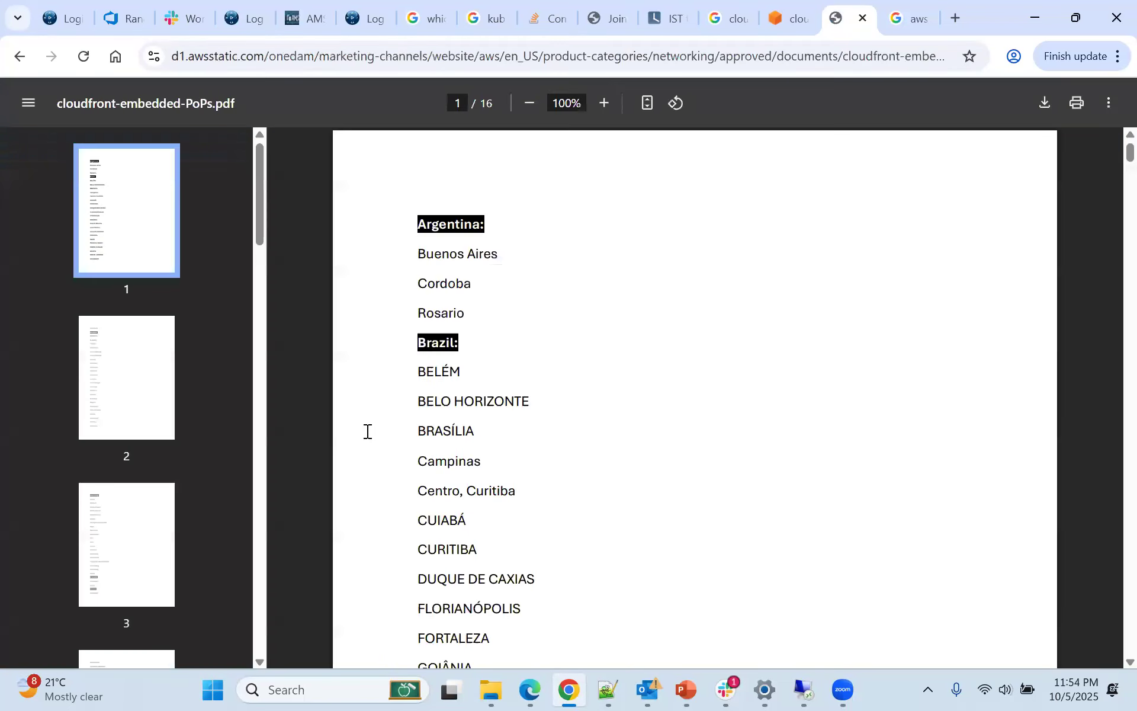
key("alt+Left")
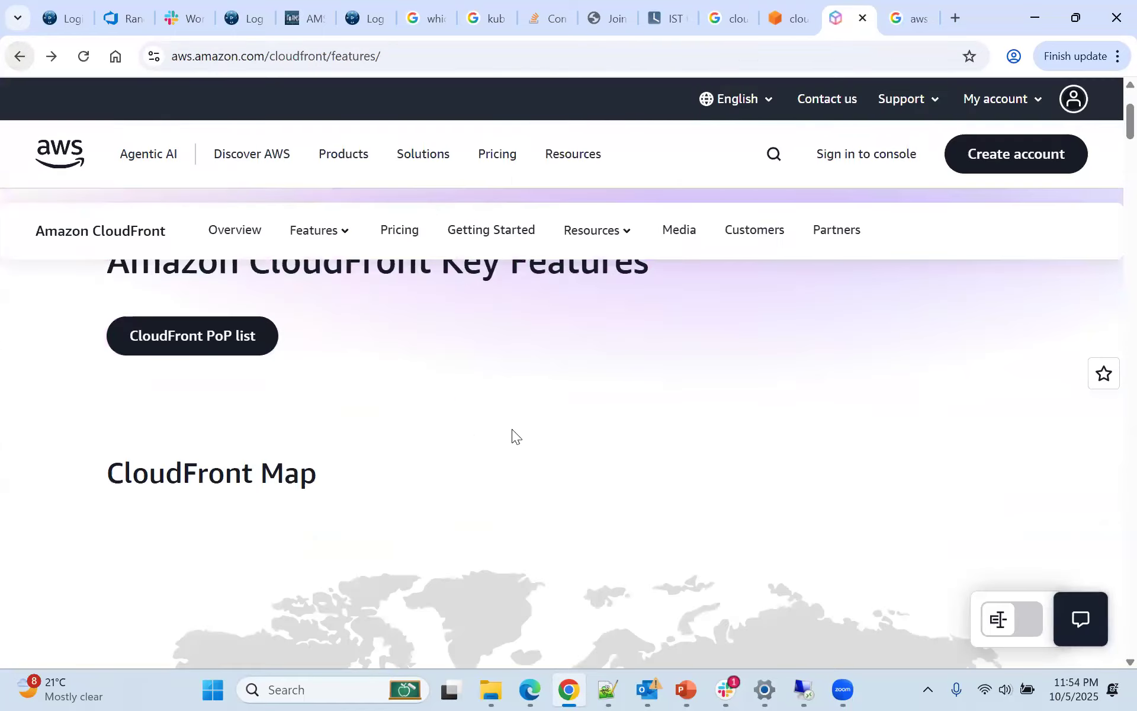
Look through the Use cases and Global Edge Network sections, and return to the Asia-Pacific city lists
scroll(512, 428, "down", 10)
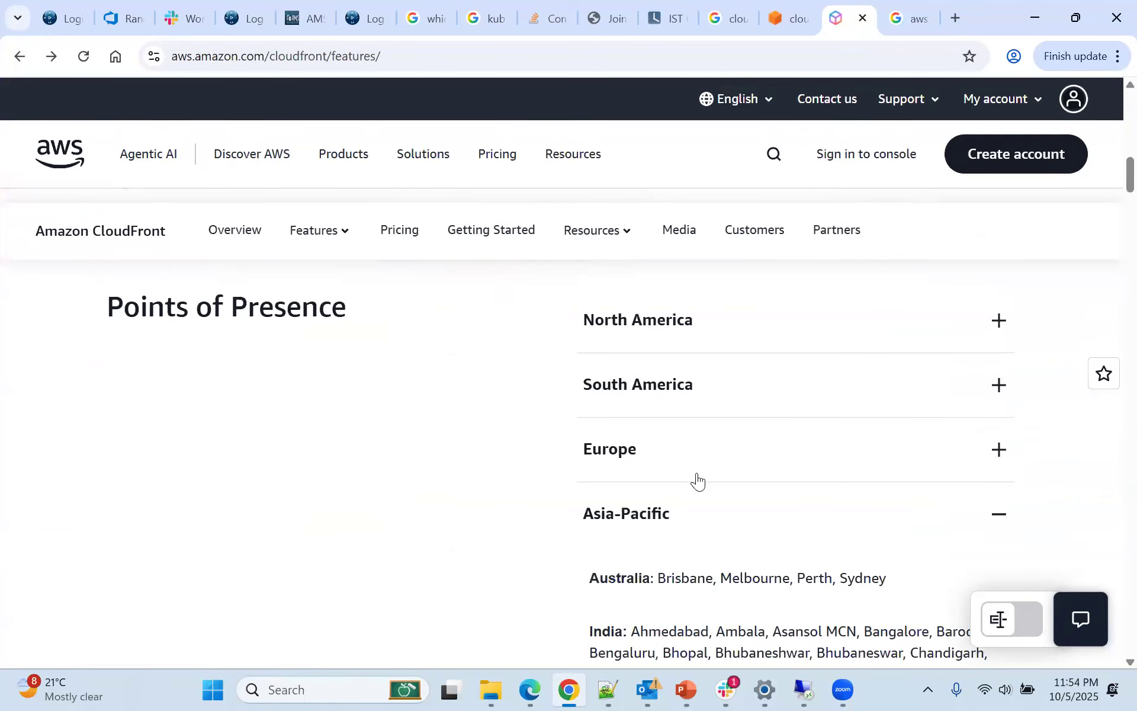
scroll(695, 477, "down", 12)
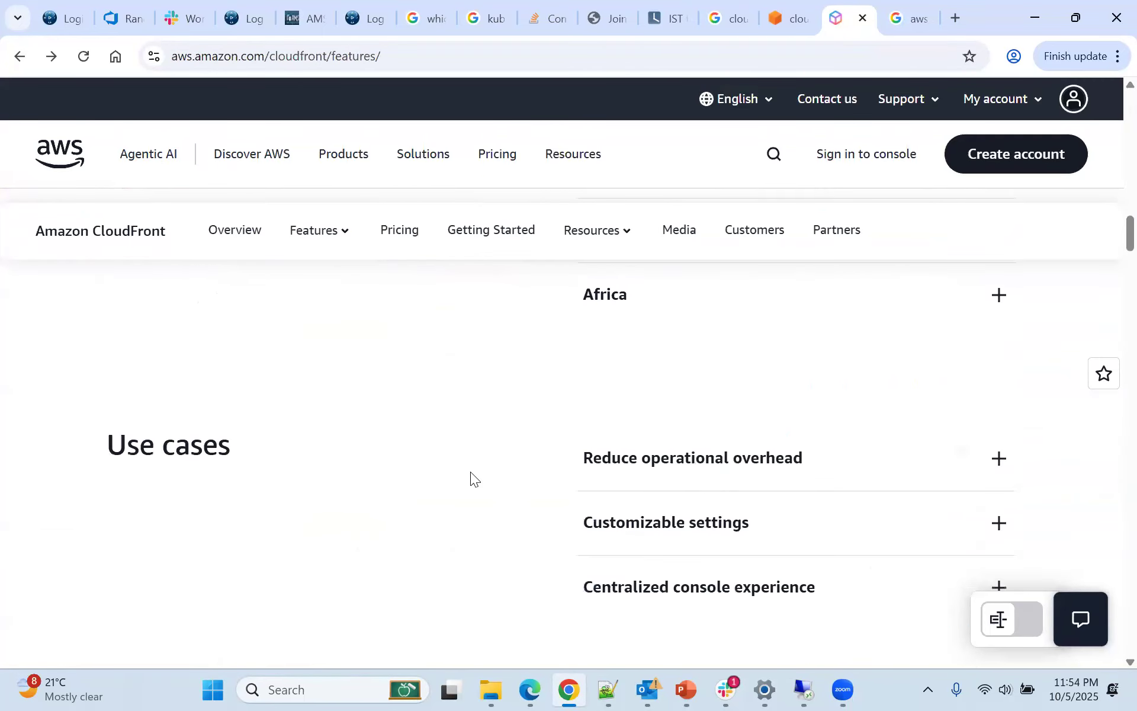
scroll(470, 472, "down", 5)
scroll(470, 472, "down", 5)
scroll(479, 469, "up", 20)
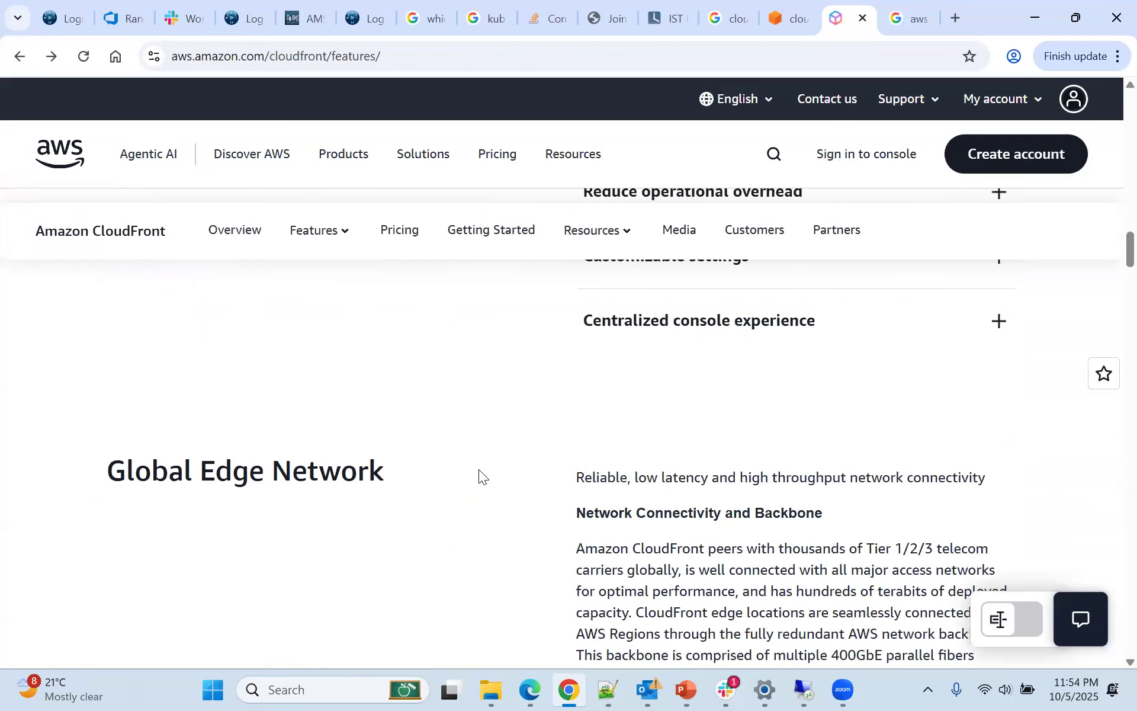
scroll(619, 439, "down", 4)
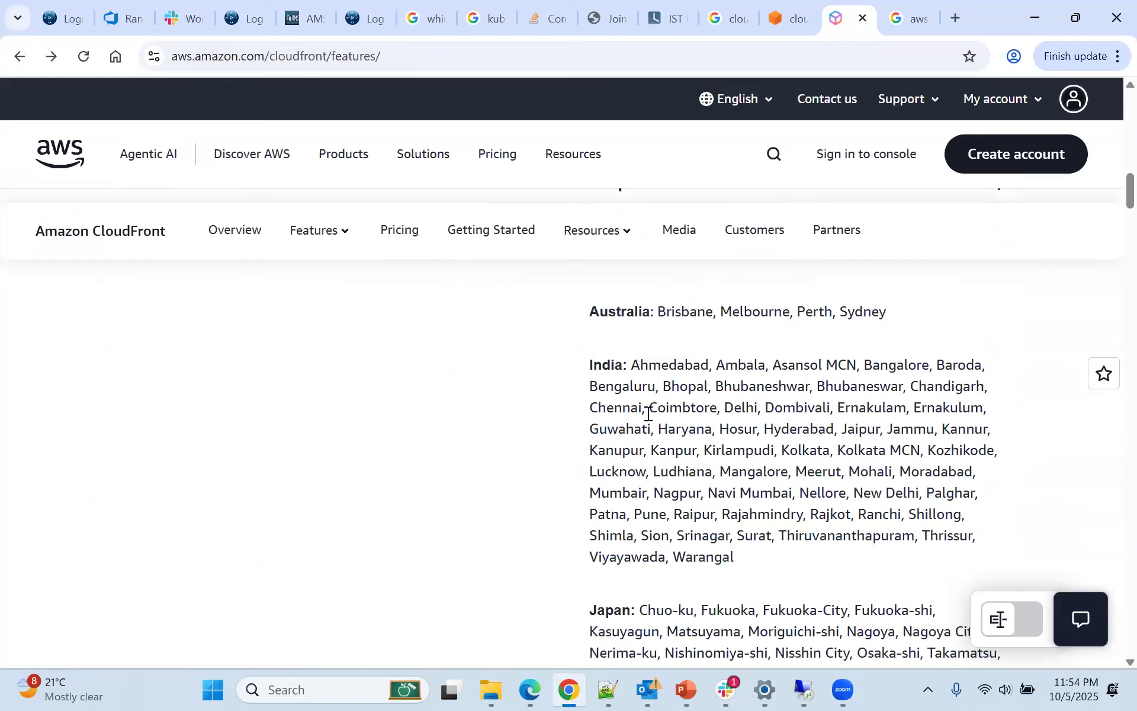
Highlight Mumbai ap-south-1 in the region list of the remote desktop's AWS console, and return to the CloudFront features page
left_click(802, 690)
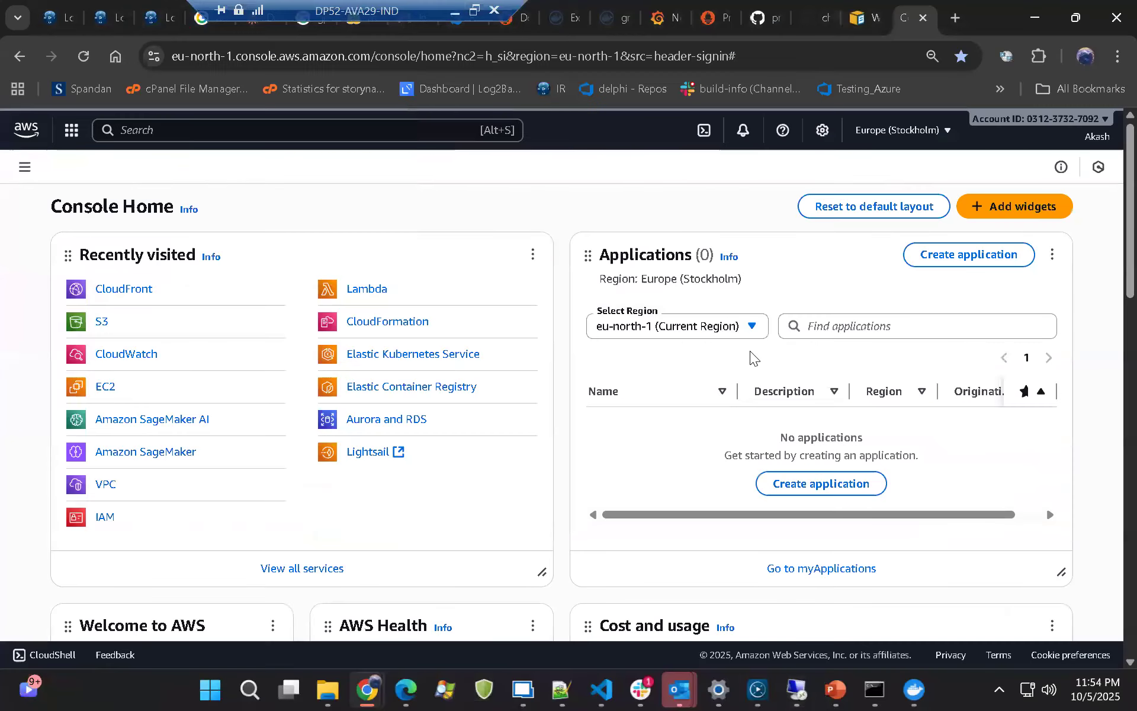
left_click(939, 126)
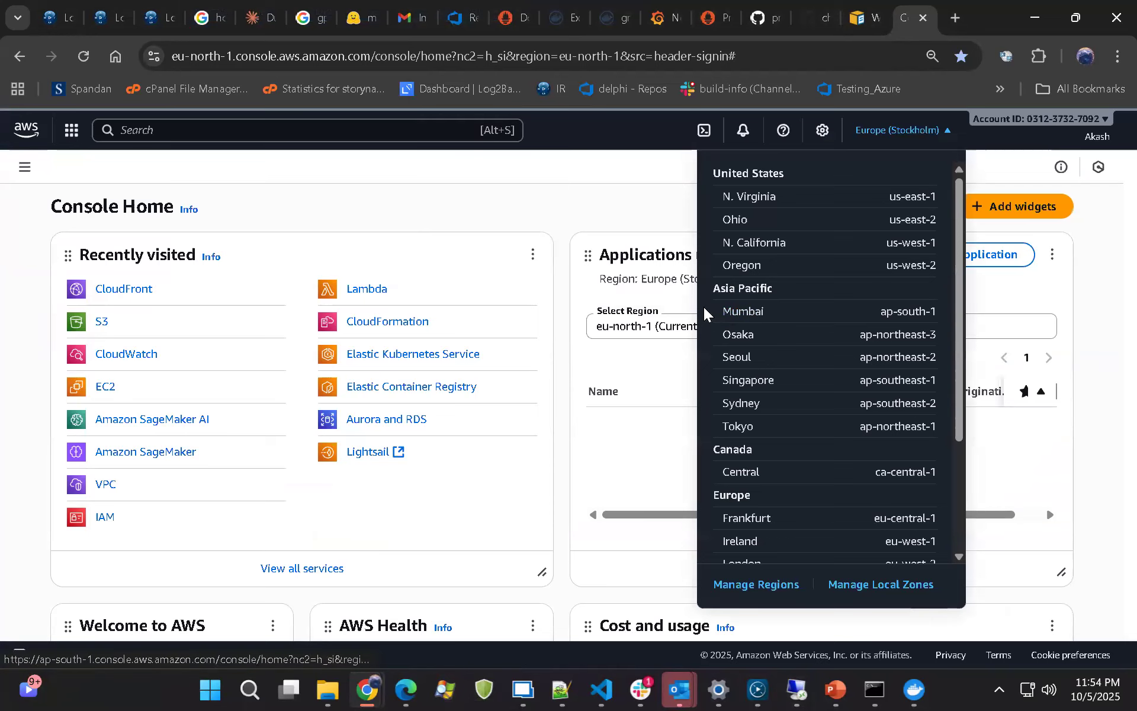
left_click_drag(724, 311, 938, 312)
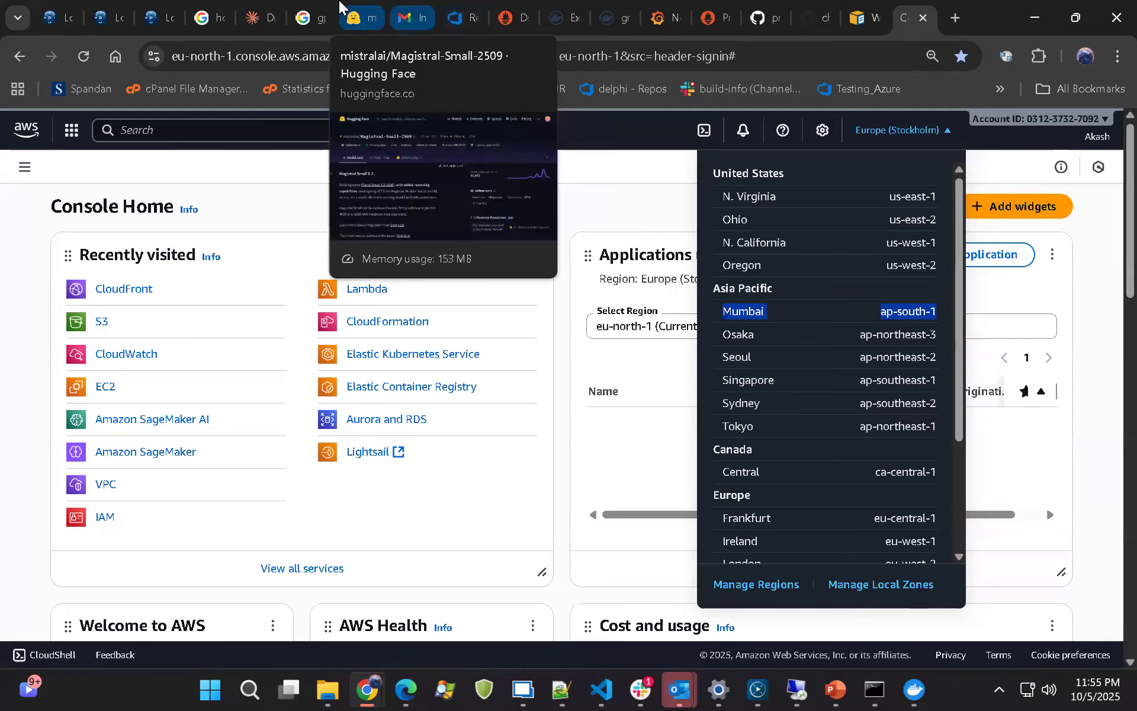
mouse_move(340, 1)
left_click(451, 10)
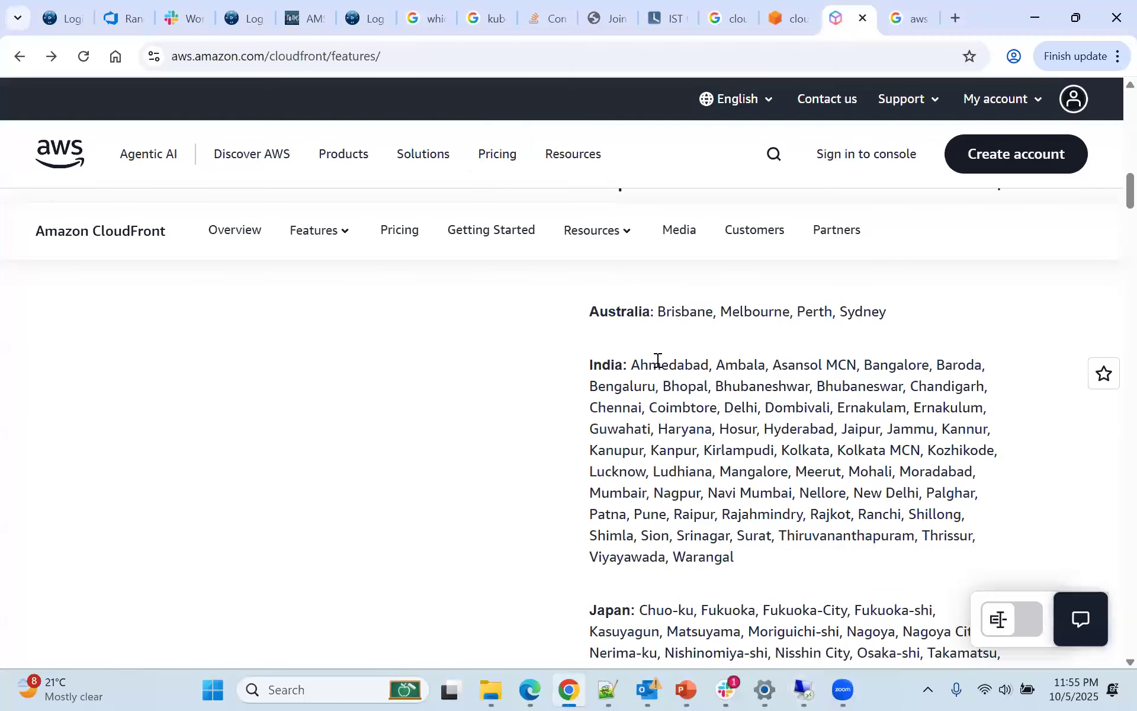
Highlight India's edge location cities, first line by line and as the full list from Ahmedabad to Warangal, plus the India label
left_click_drag(591, 386, 991, 392)
left_click_drag(587, 409, 539, 440)
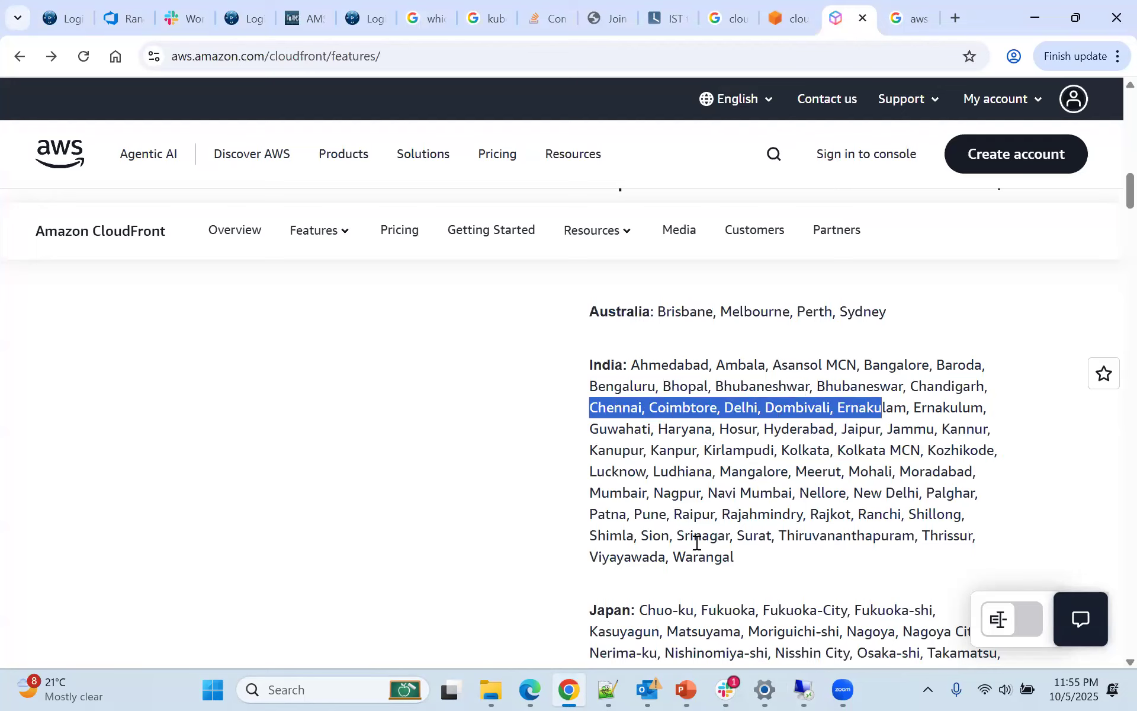
left_click_drag(748, 553, 634, 368)
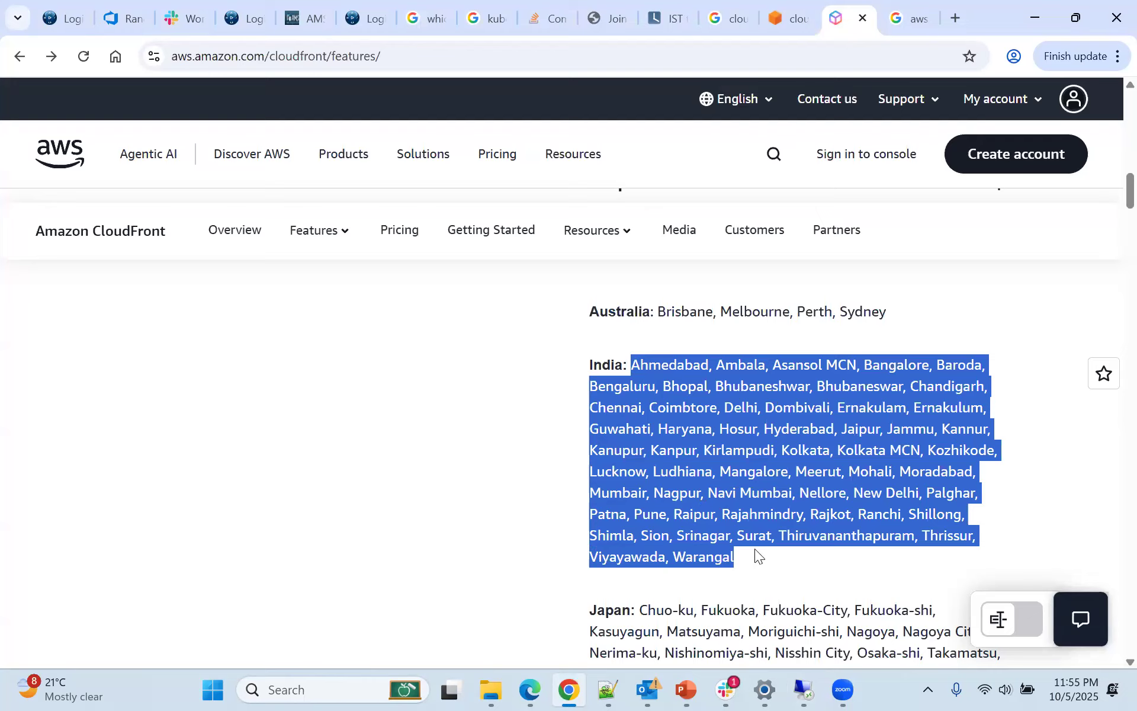
left_click_drag(746, 549, 631, 354)
left_click(754, 557)
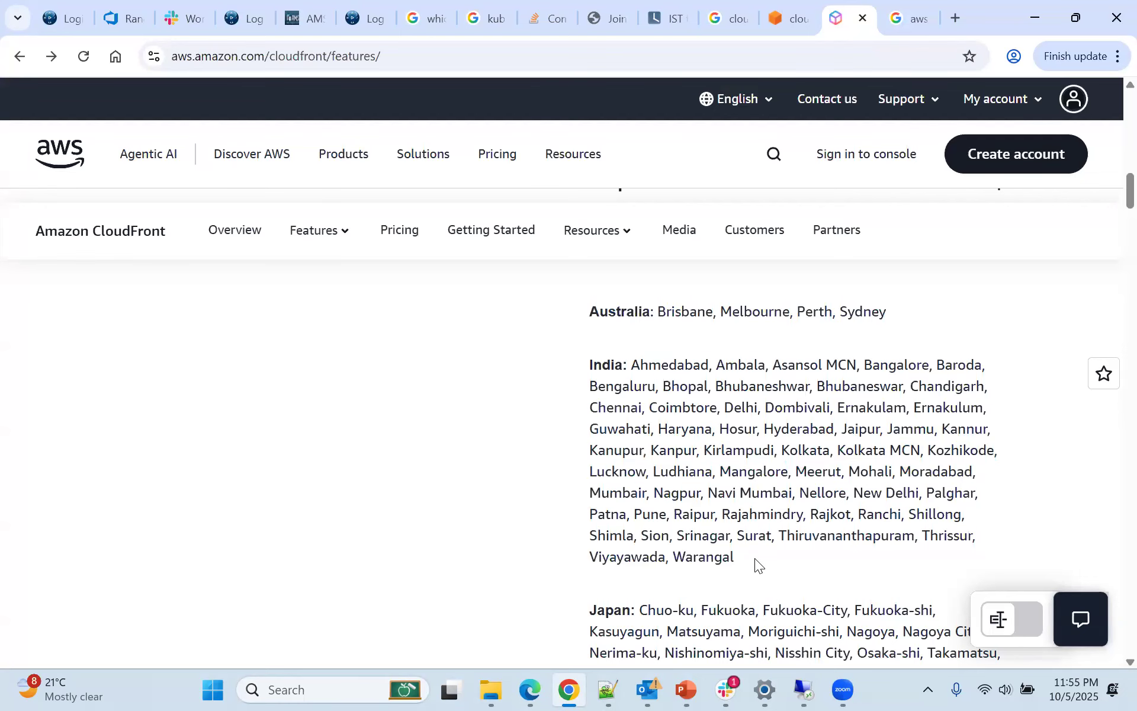
left_click_drag(717, 537, 629, 364)
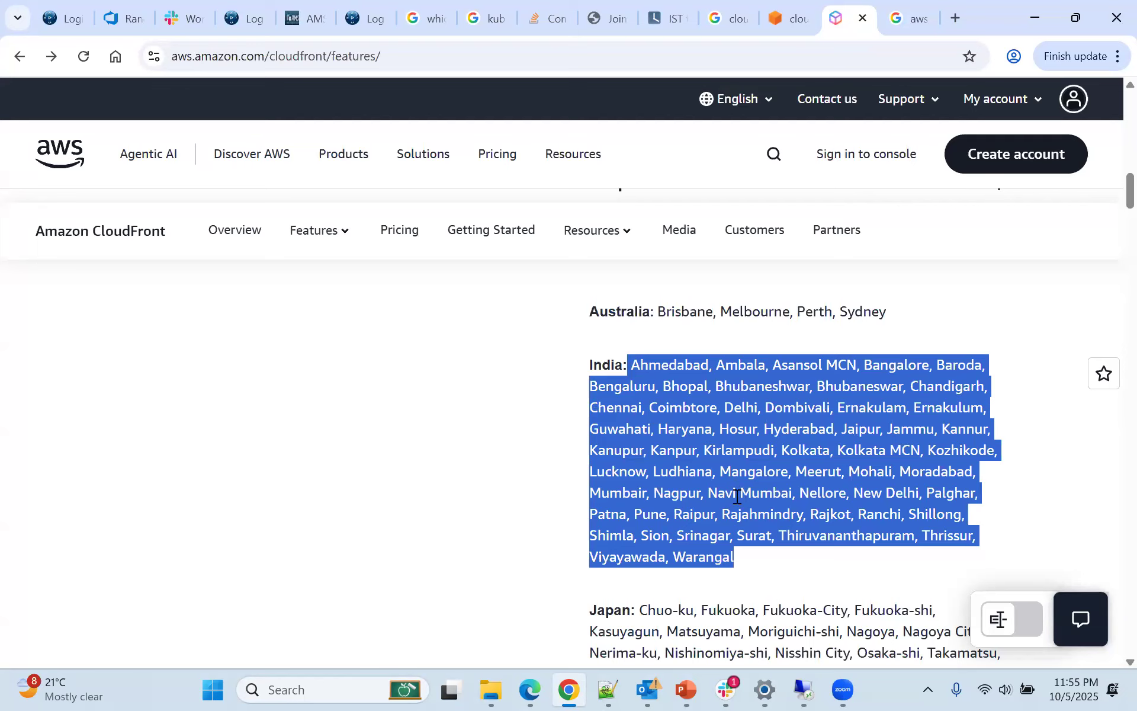
left_click_drag(590, 364, 622, 364)
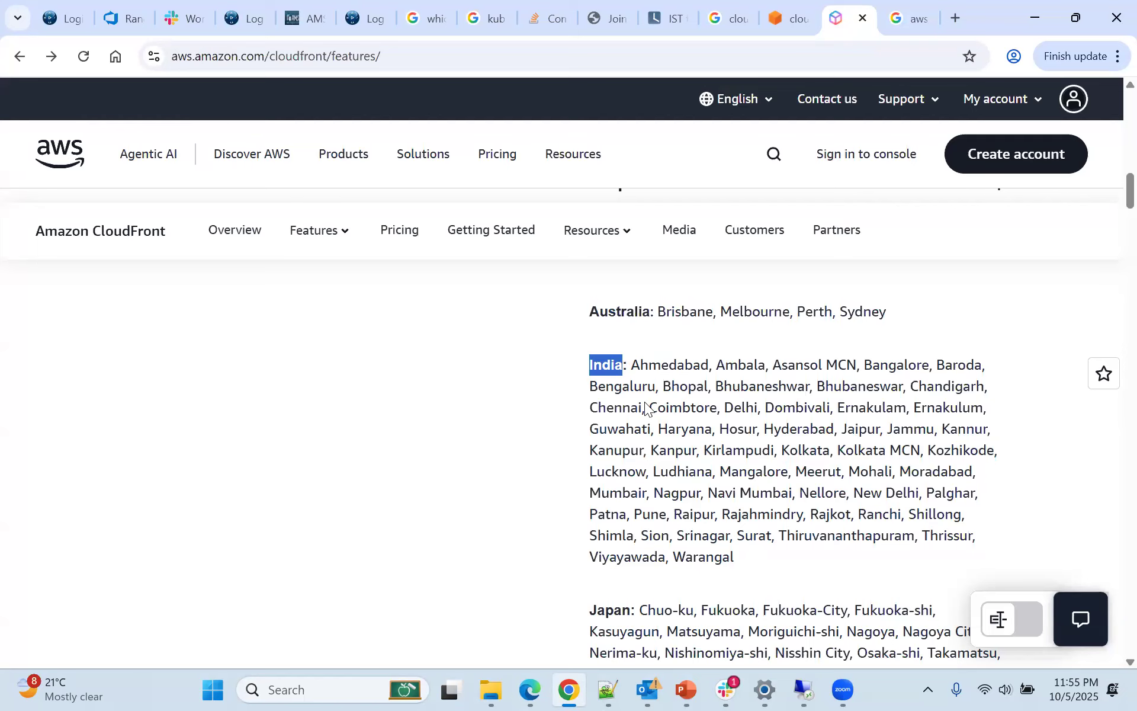
Clear the India label's highlight and repeatedly mark the whole block of Indian cities, Ahmedabad to Warangal
scroll(646, 407, "up", 4)
scroll(645, 407, "down", 4)
left_click(636, 373)
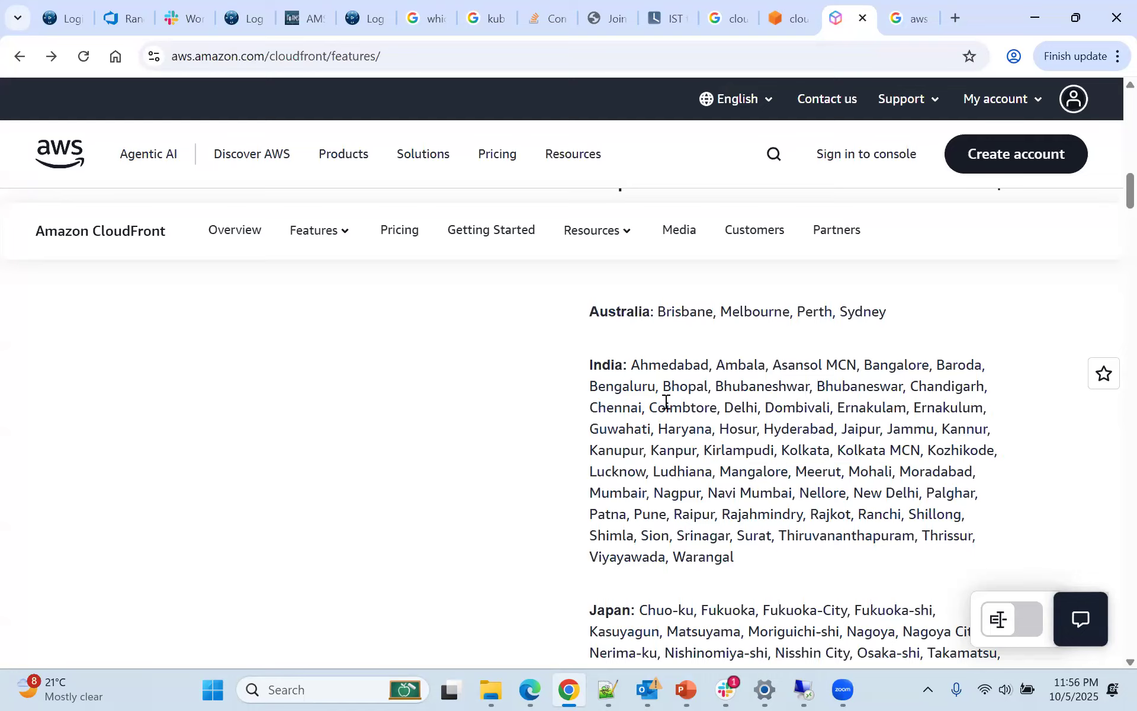
left_click_drag(631, 364, 749, 557)
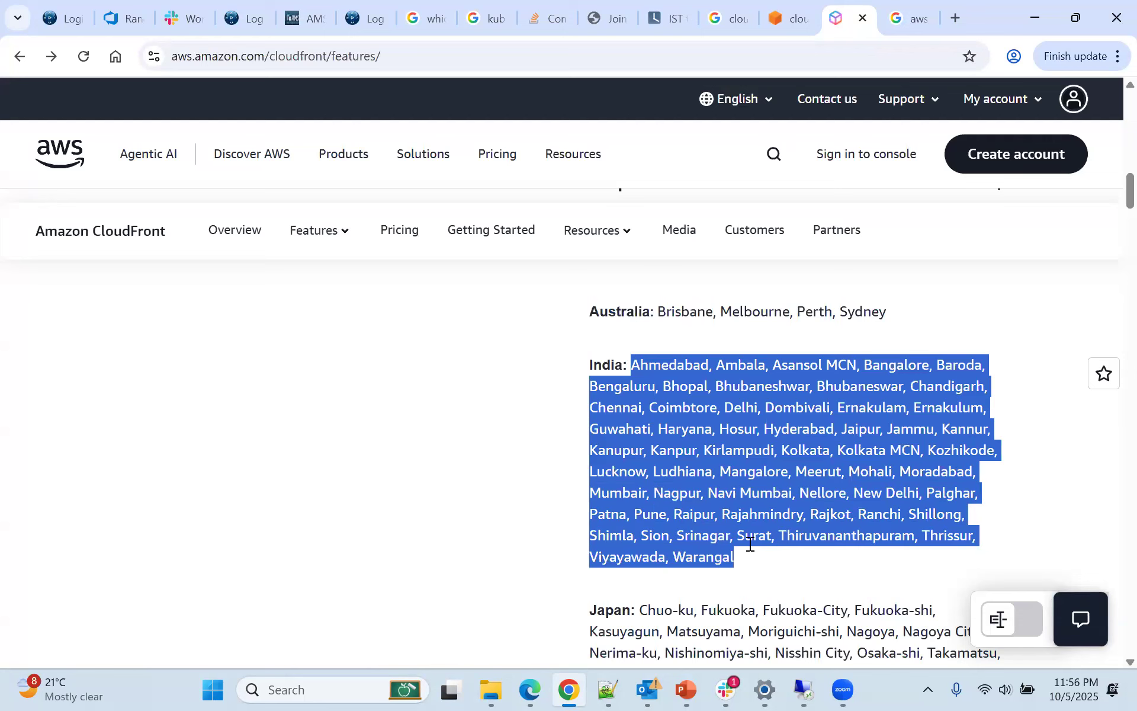
left_click(711, 473)
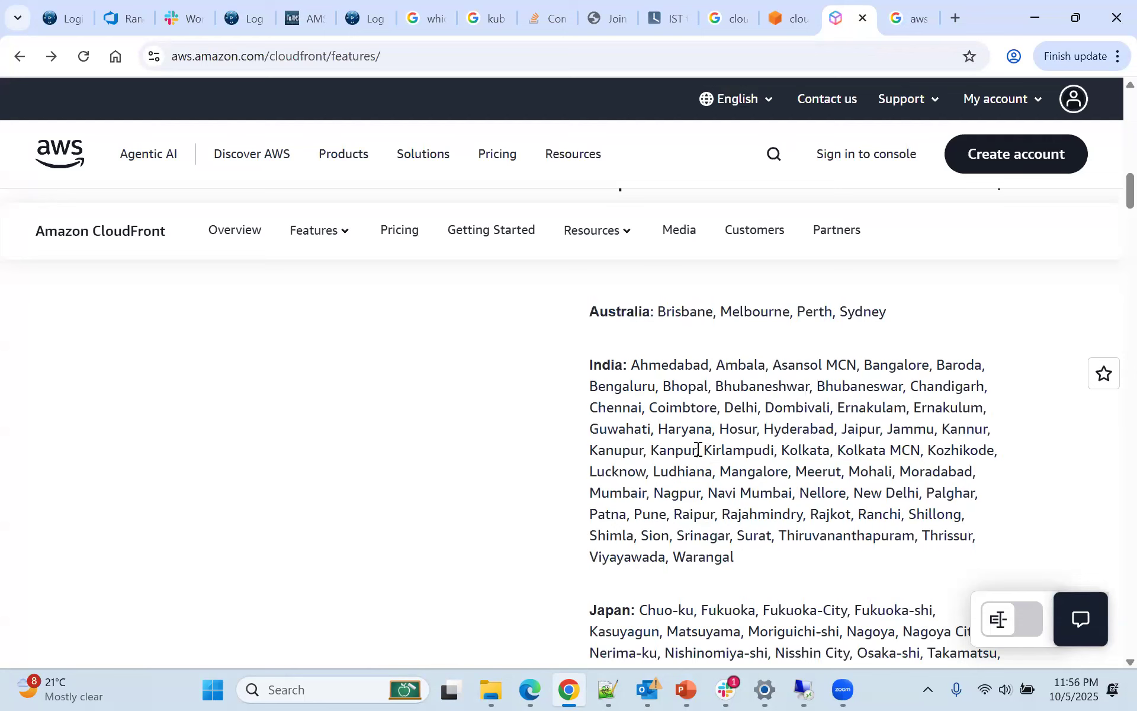
left_click_drag(631, 364, 760, 554)
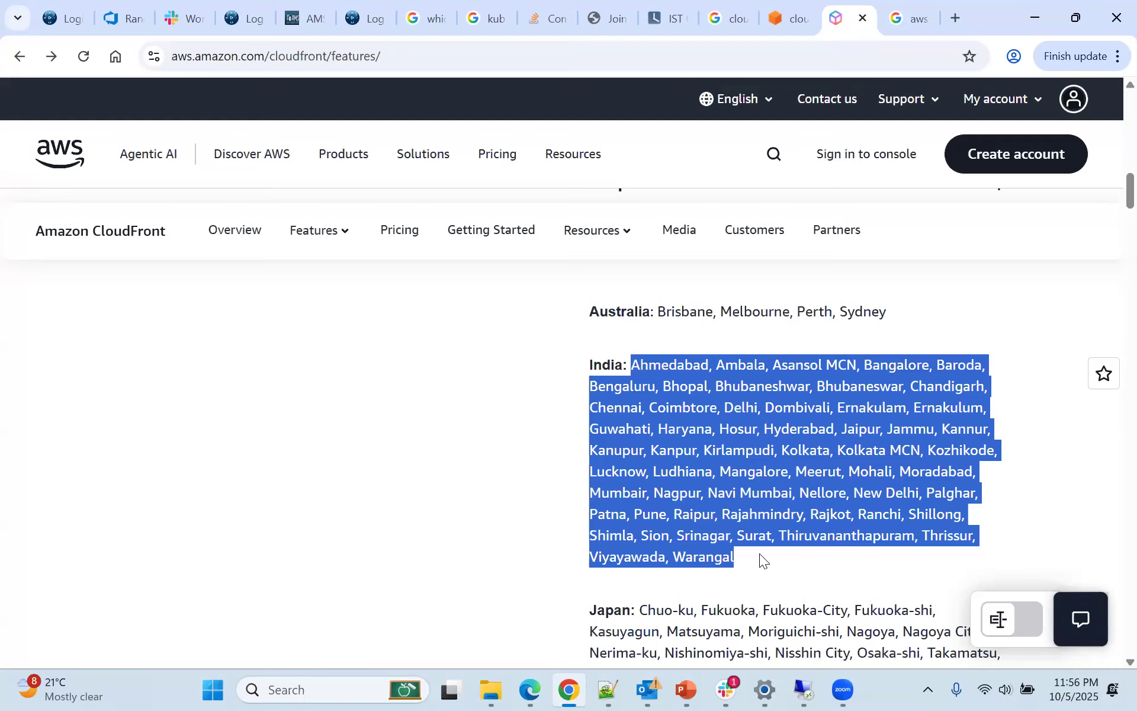
left_click(760, 554)
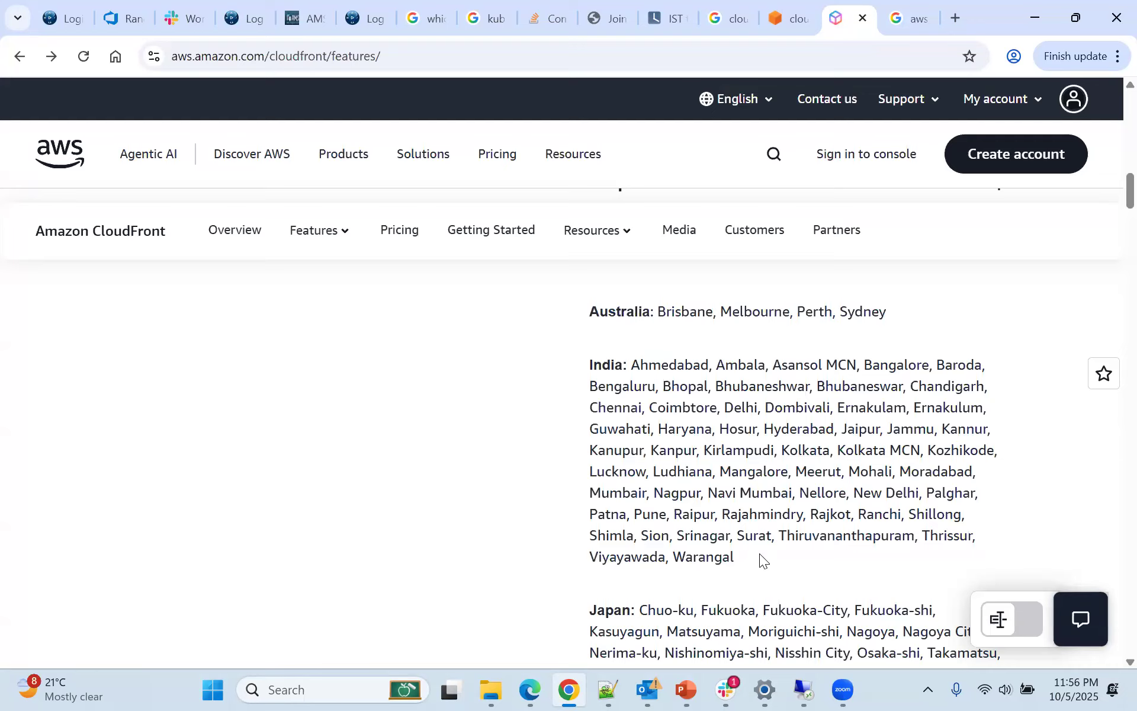
left_click_drag(631, 366, 757, 553)
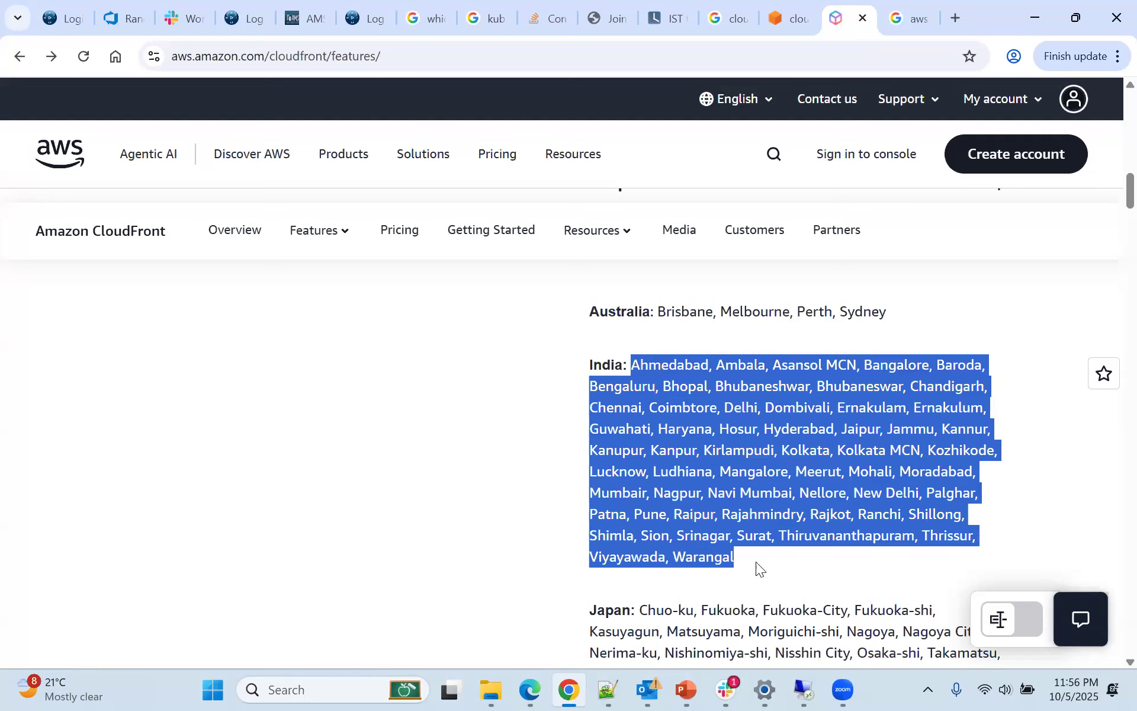
left_click(756, 562)
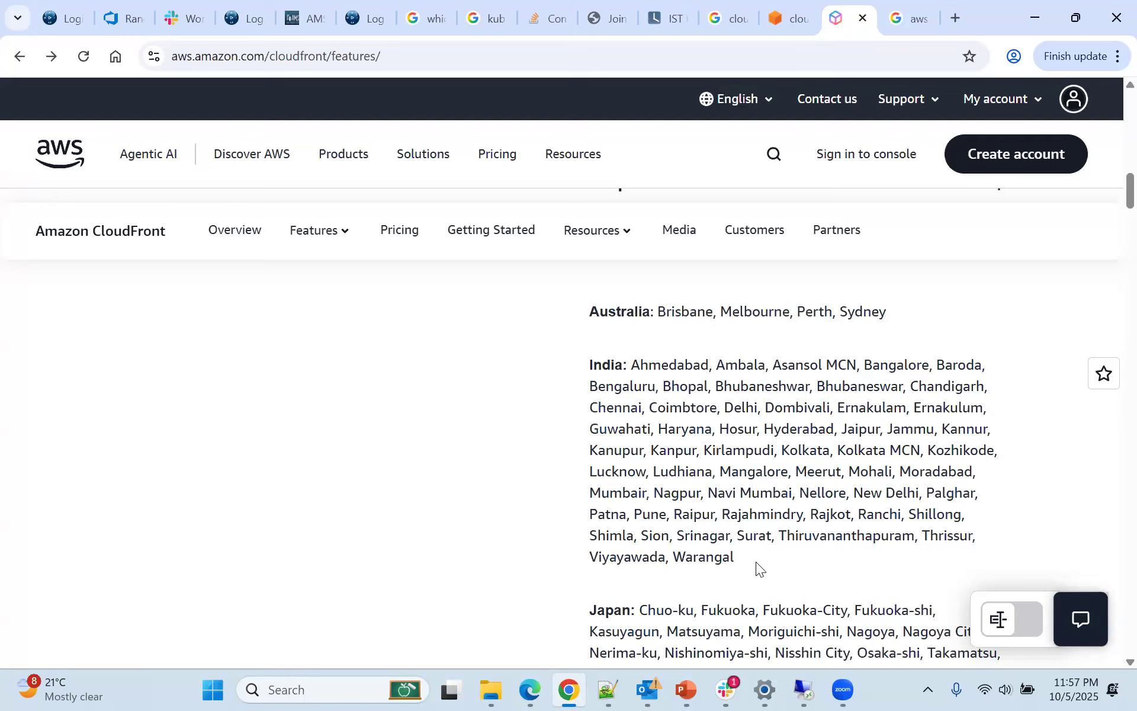
left_click_drag(756, 562, 633, 365)
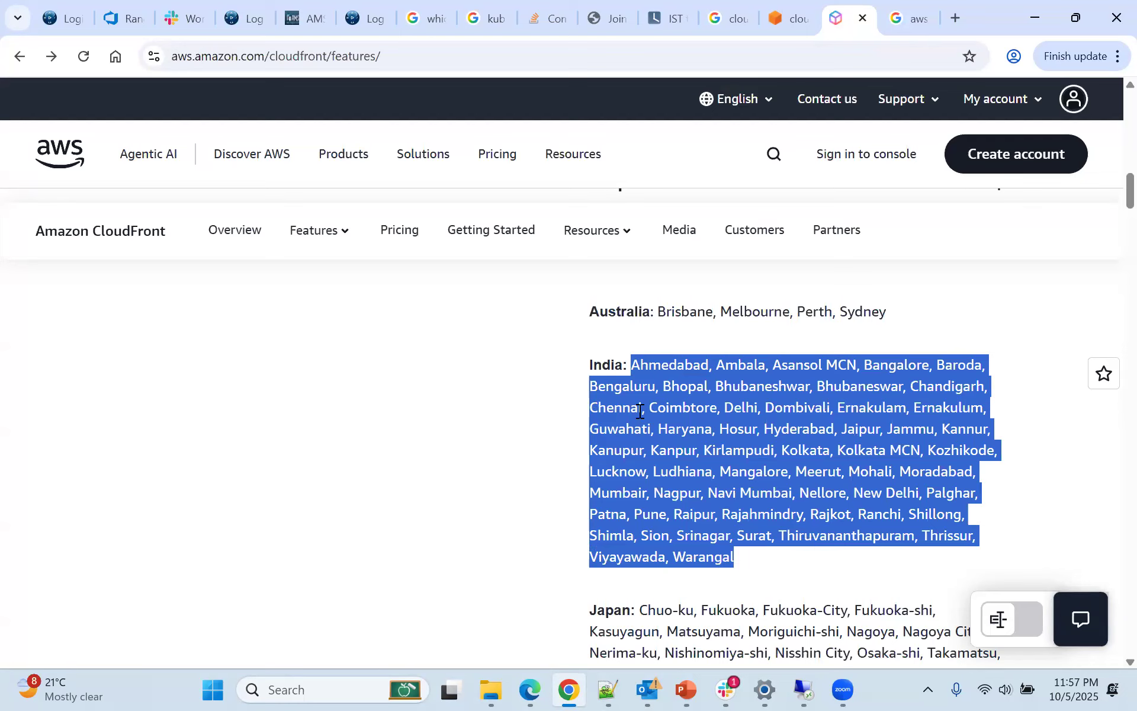
Check the Japan, New Zealand and Thailand entries, and select the Indian edge location cities again
scroll(638, 411, "down", 3)
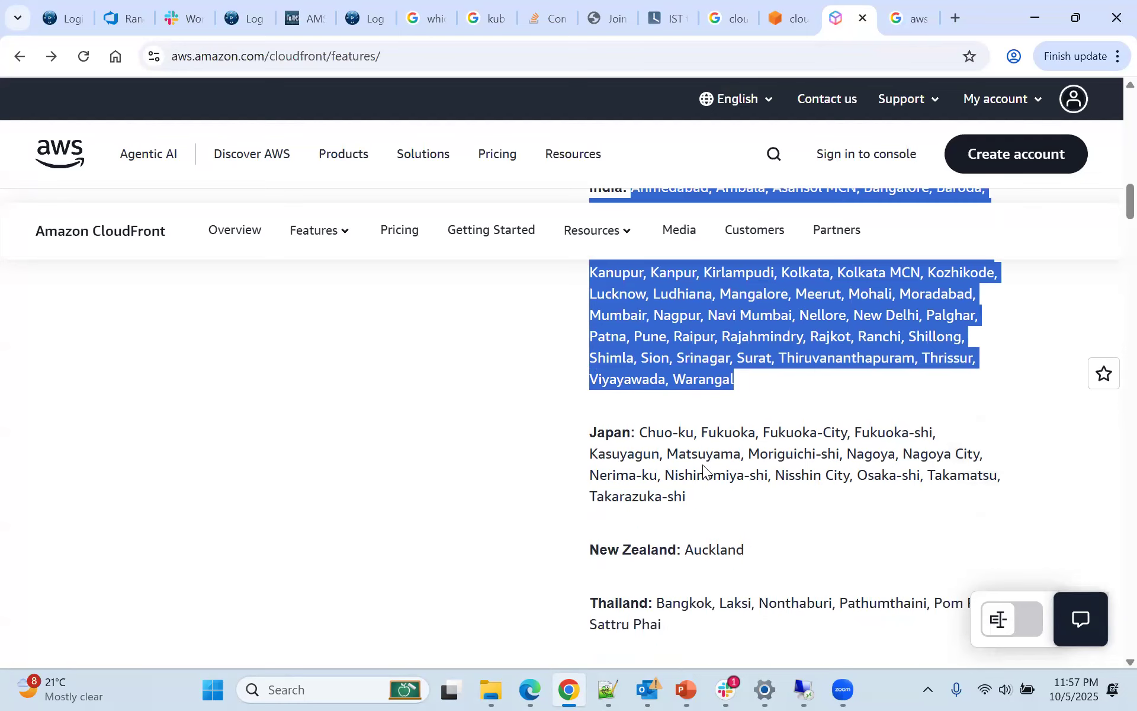
scroll(702, 464, "up", 3)
left_click(635, 364)
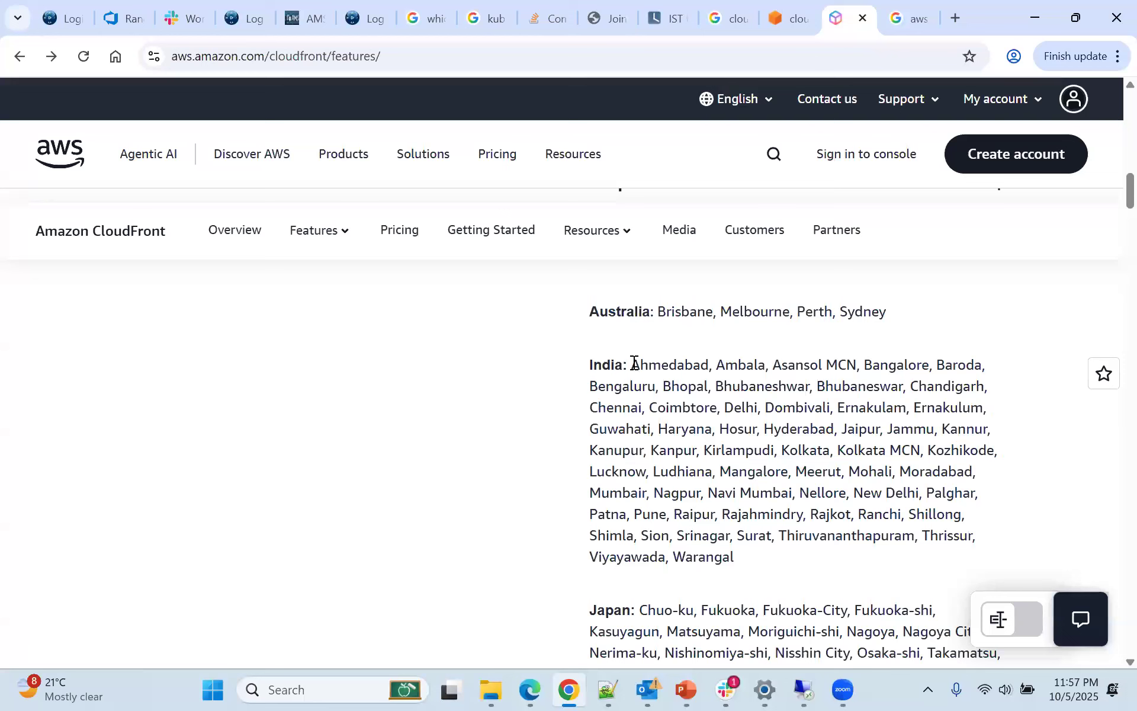
left_click(752, 535, "shift")
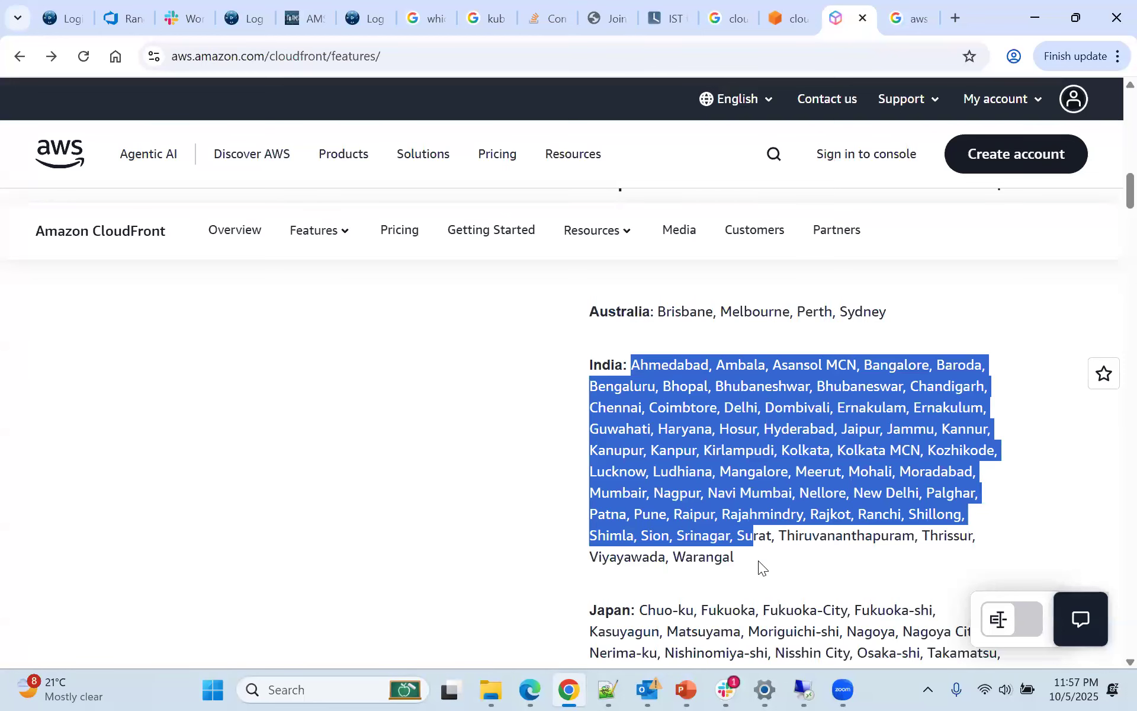
left_click(758, 560, "shift")
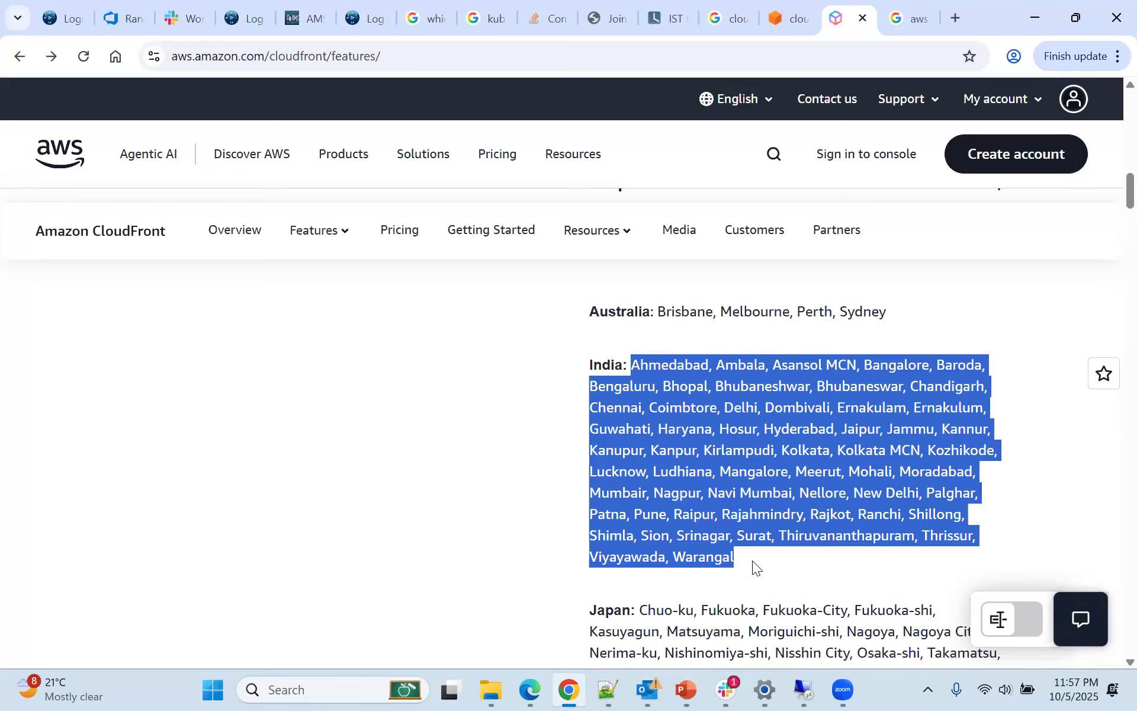
left_click_drag(752, 560, 630, 367)
Examine the CloudFront Map of edge locations and regional edge caches above Points of Presence
scroll(645, 412, "up", 12)
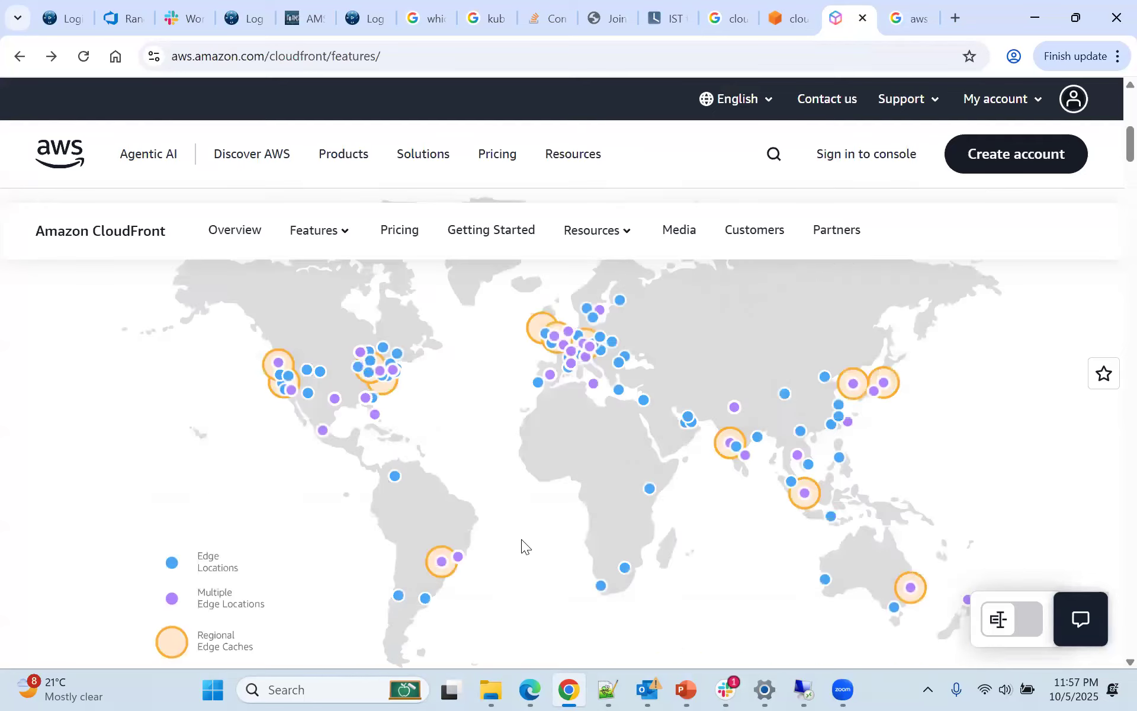
scroll(521, 539, "up", 3)
scroll(519, 537, "down", 9)
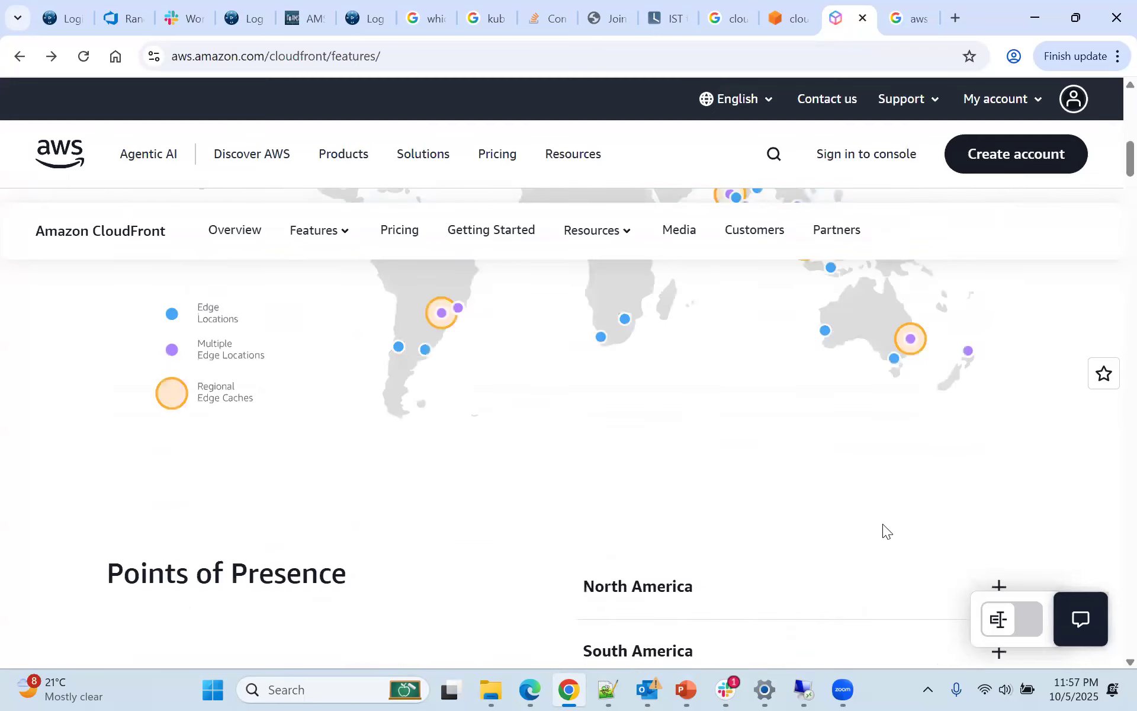
Examine the CloudFront Map's legend of edge locations, multiple edge locations and regional edge caches, and the markers around India
scroll(882, 523, "down", 6)
scroll(490, 503, "up", 4)
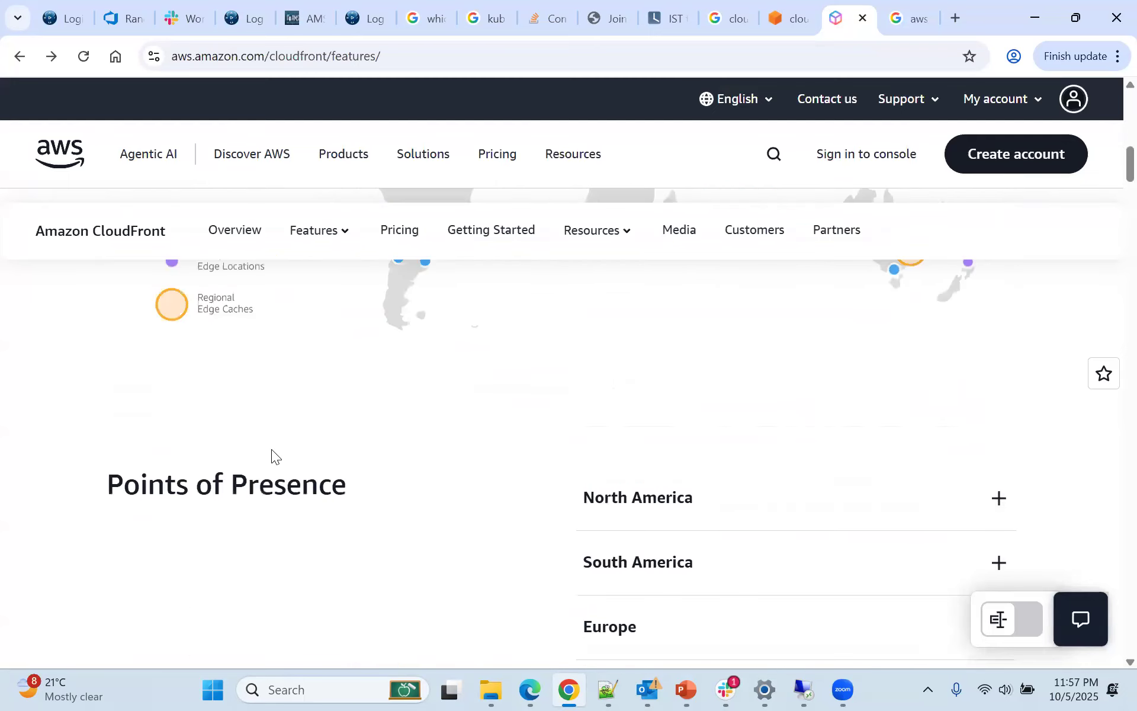
scroll(271, 449, "up", 1)
left_click_drag(202, 317, 341, 402)
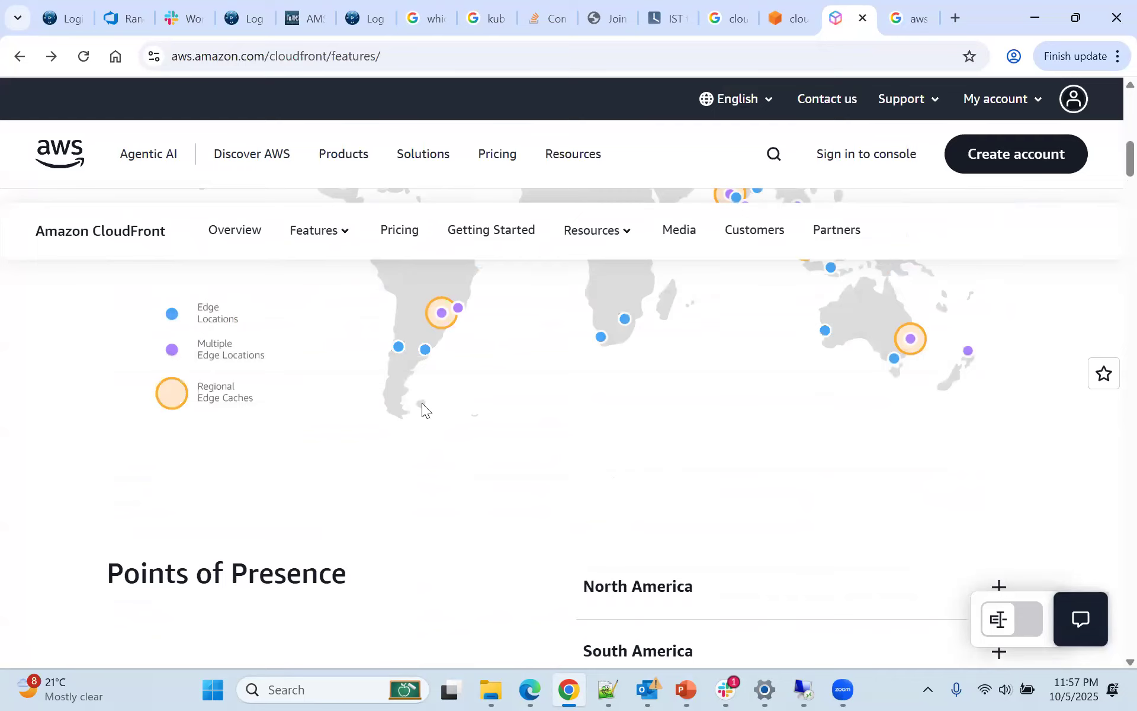
scroll(421, 403, "up", 3)
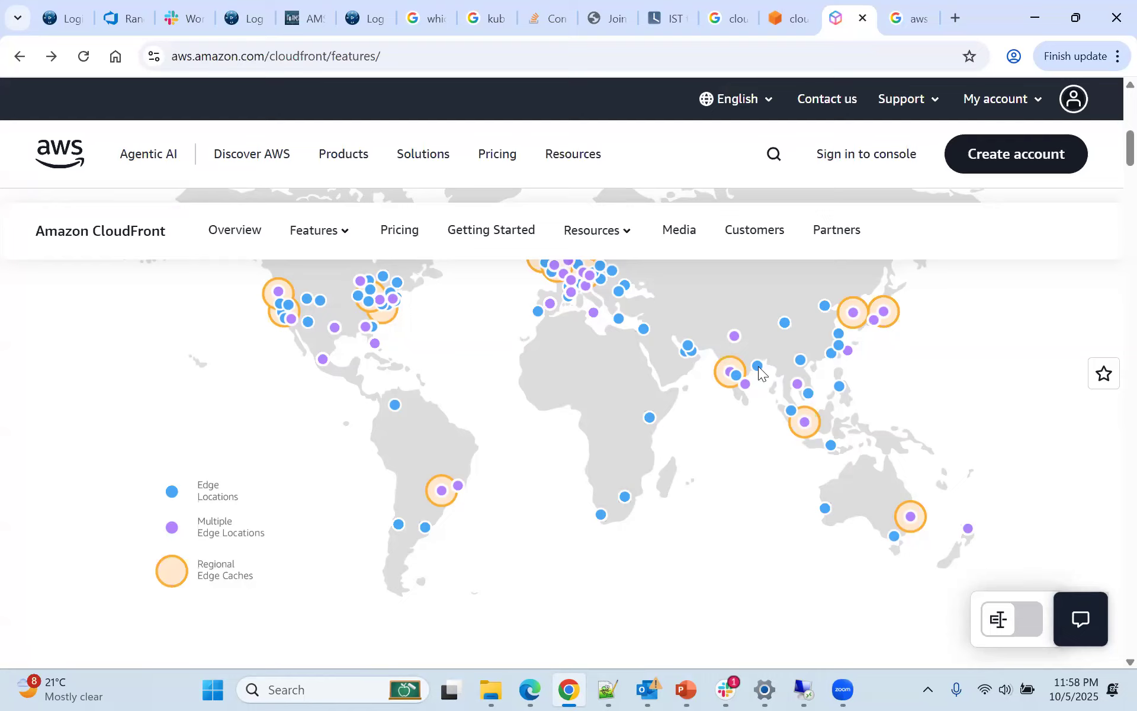
Highlight India's list of edge location cities under Asia-Pacific and clear the highlight
scroll(742, 376, "down", 10)
scroll(743, 415, "up", 2)
left_click_drag(637, 364, 867, 550)
left_click(890, 524)
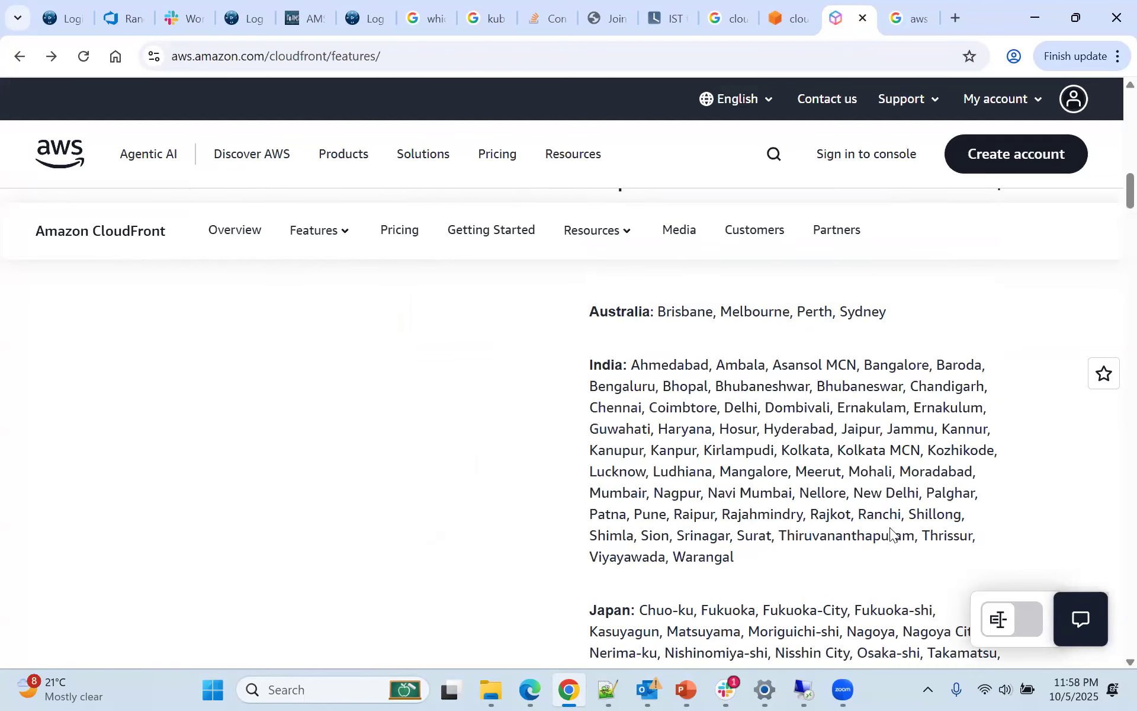
Compare the worldwide markers on the CloudFront Map with the Asia-Pacific list under Points of Presence
scroll(888, 522, "up", 6)
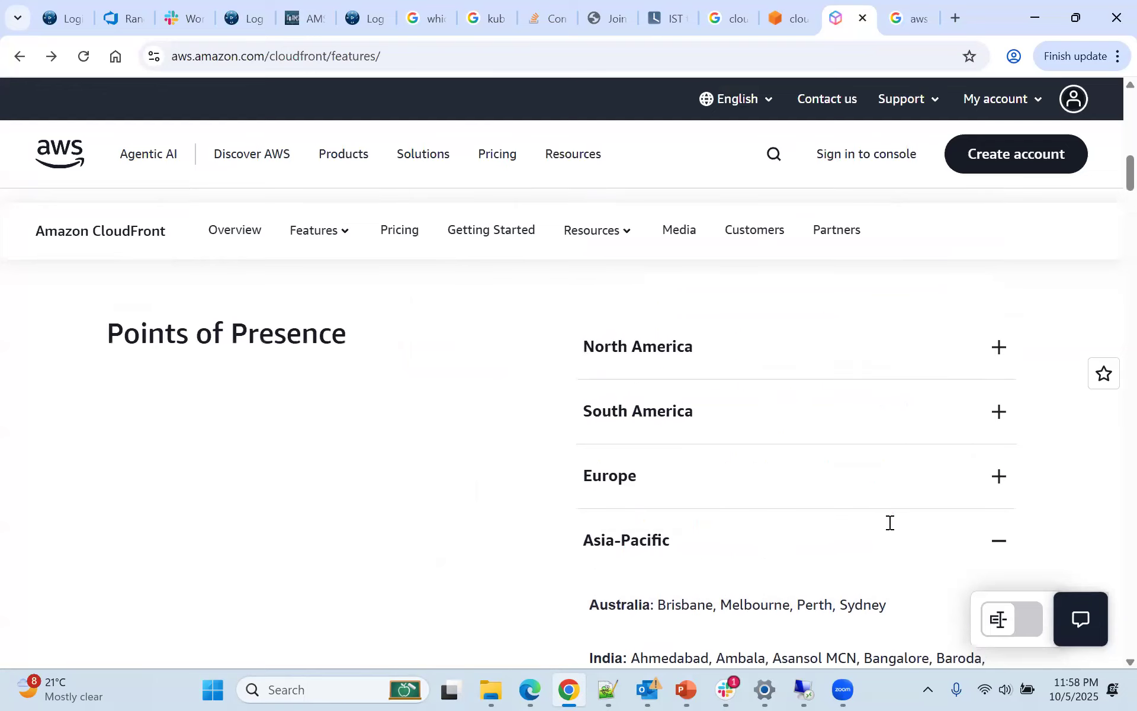
scroll(888, 523, "down", 4)
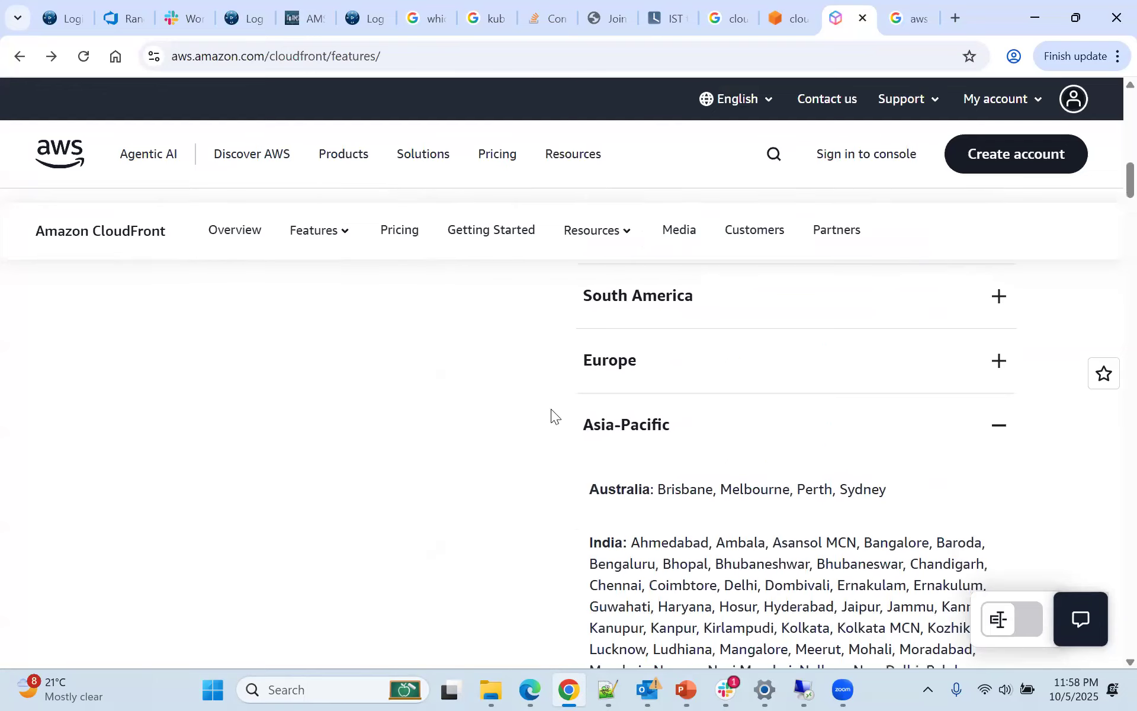
scroll(551, 409, "up", 3)
scroll(551, 408, "up", 6)
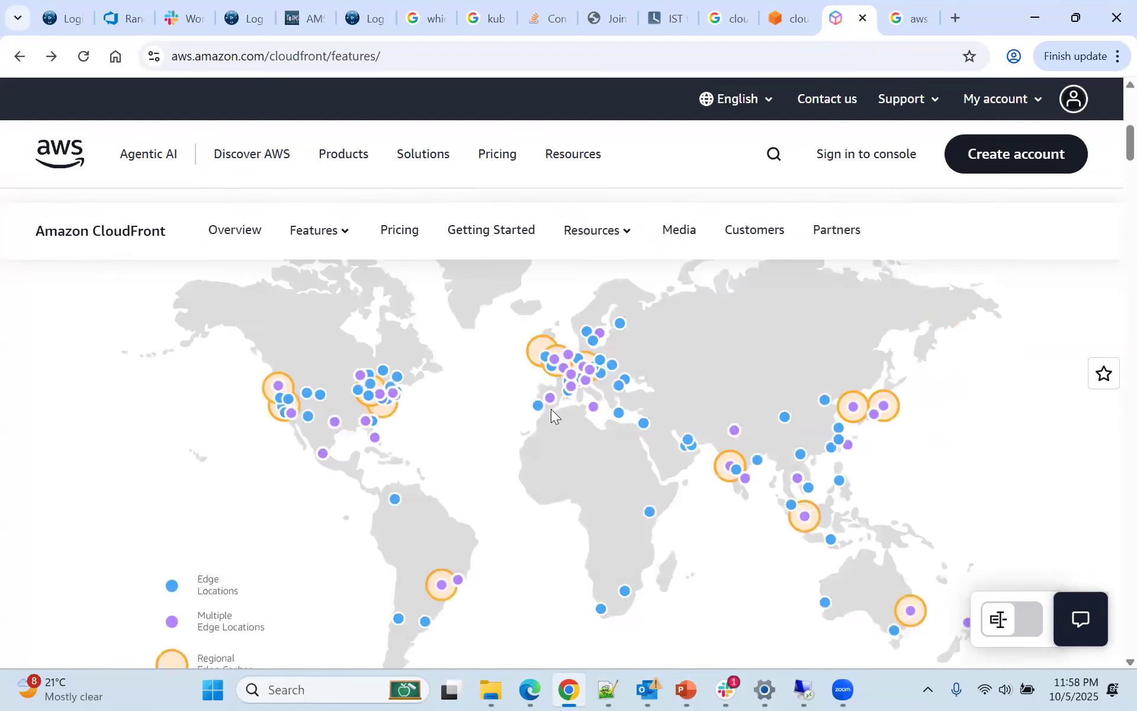
scroll(551, 409, "up", 1)
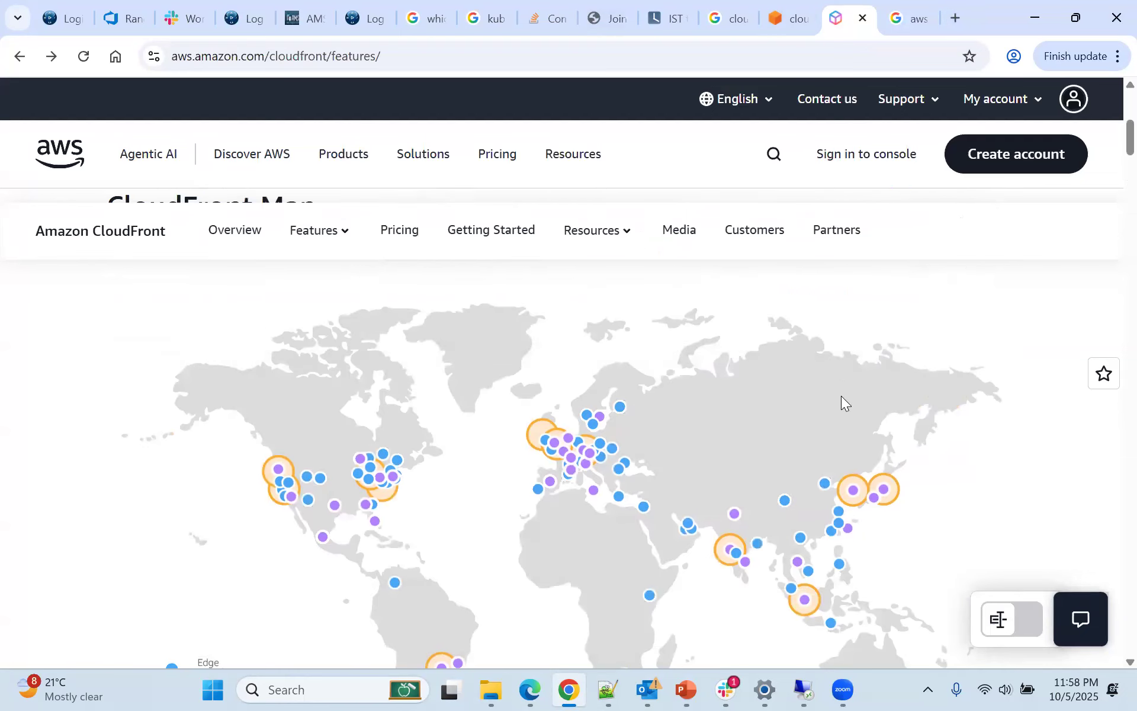
scroll(632, 379, "down", 4)
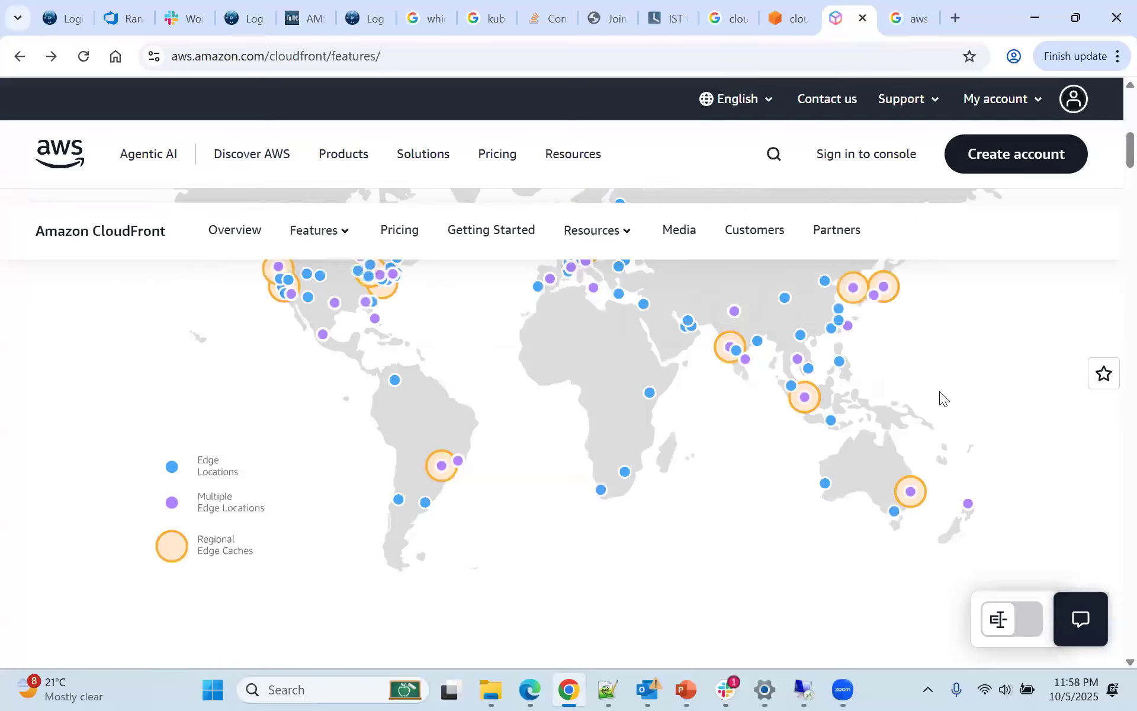
scroll(939, 395, "down", 5)
scroll(539, 487, "down", 4)
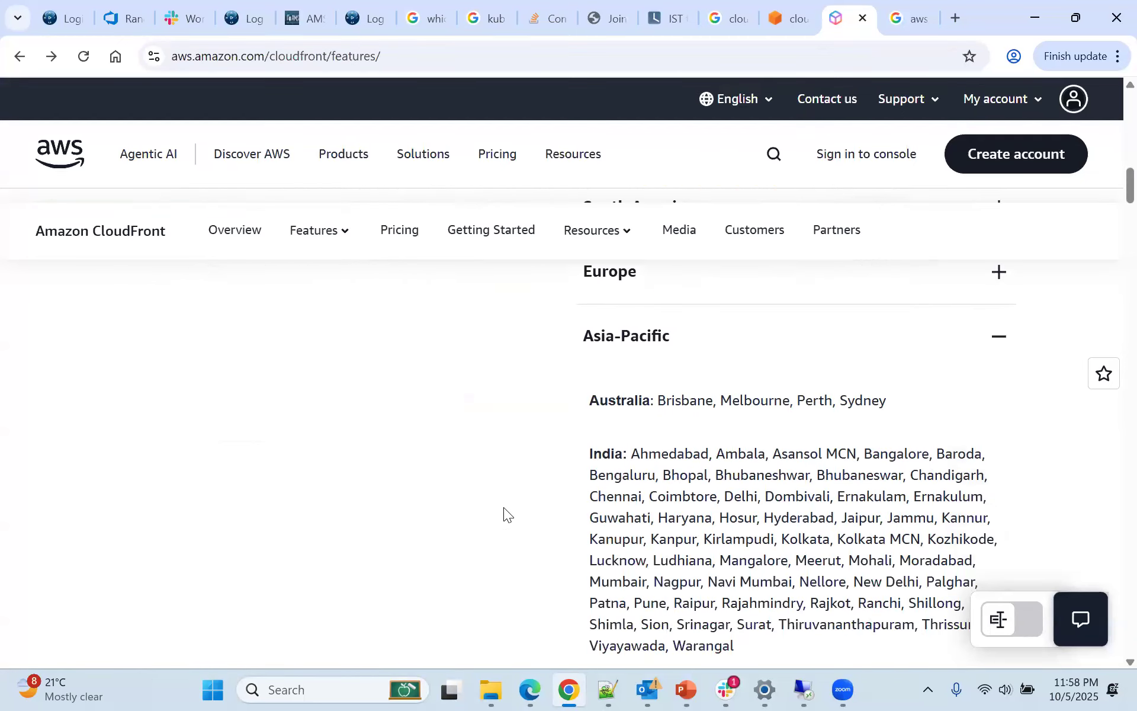
Highlight the India entry's opening lines and its cities from Warangal back to Ahmedabad, and clear the selection
left_click_drag(581, 455, 678, 581)
scroll(675, 536, "down", 3)
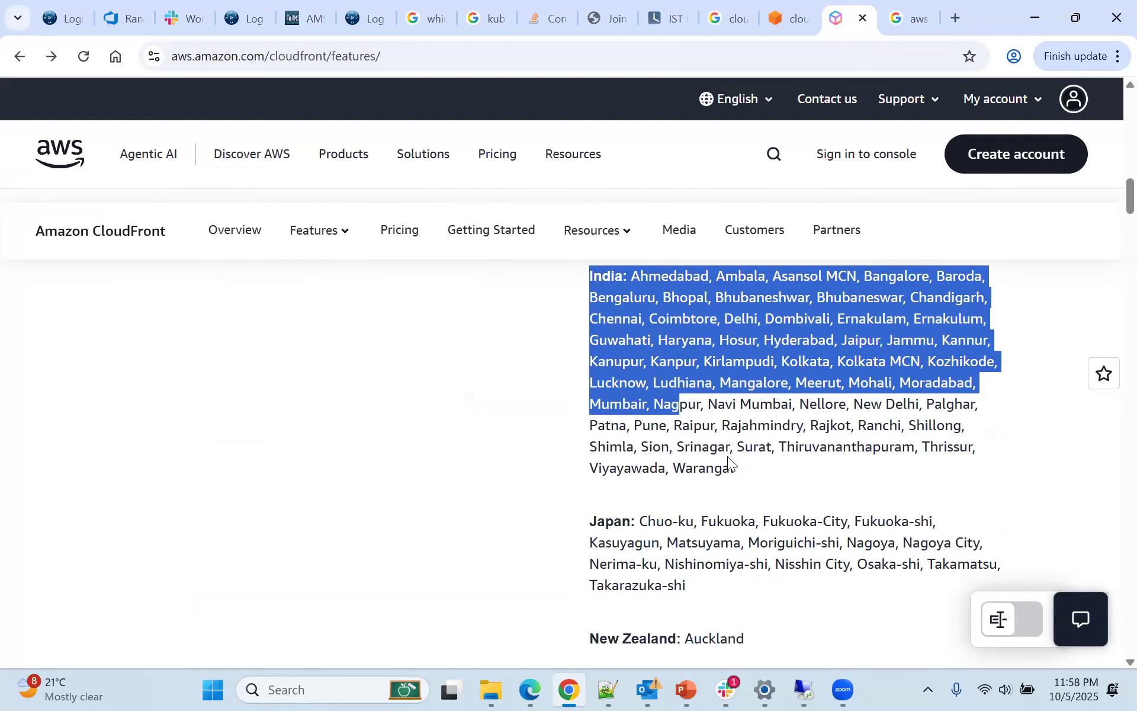
left_click_drag(734, 467, 638, 275)
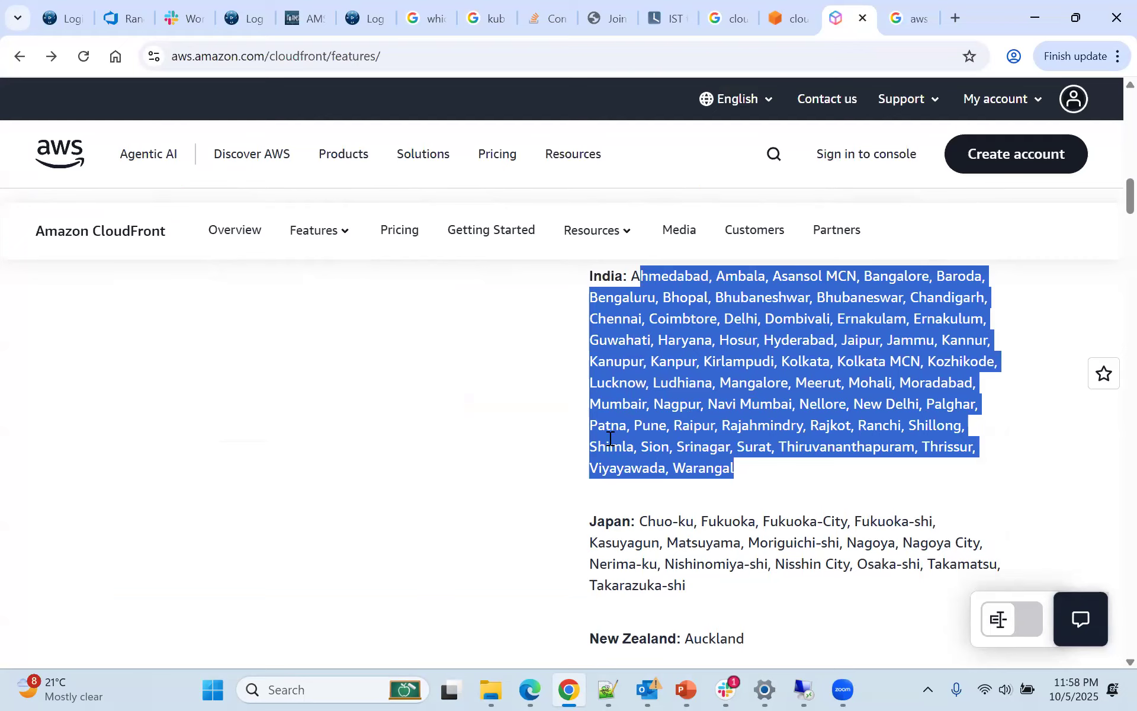
left_click(754, 412)
Return to the CloudFront Map and open the Amazon CloudFront pricing page
scroll(753, 411, "up", 4)
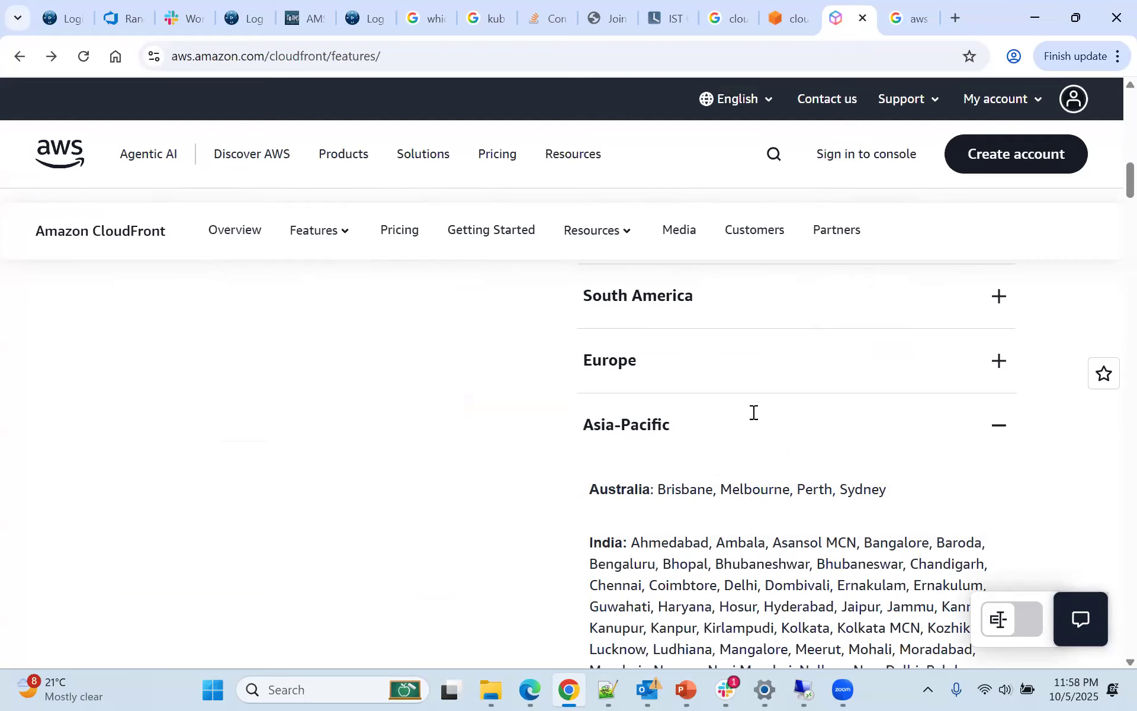
scroll(751, 415, "up", 5)
scroll(753, 414, "up", 2)
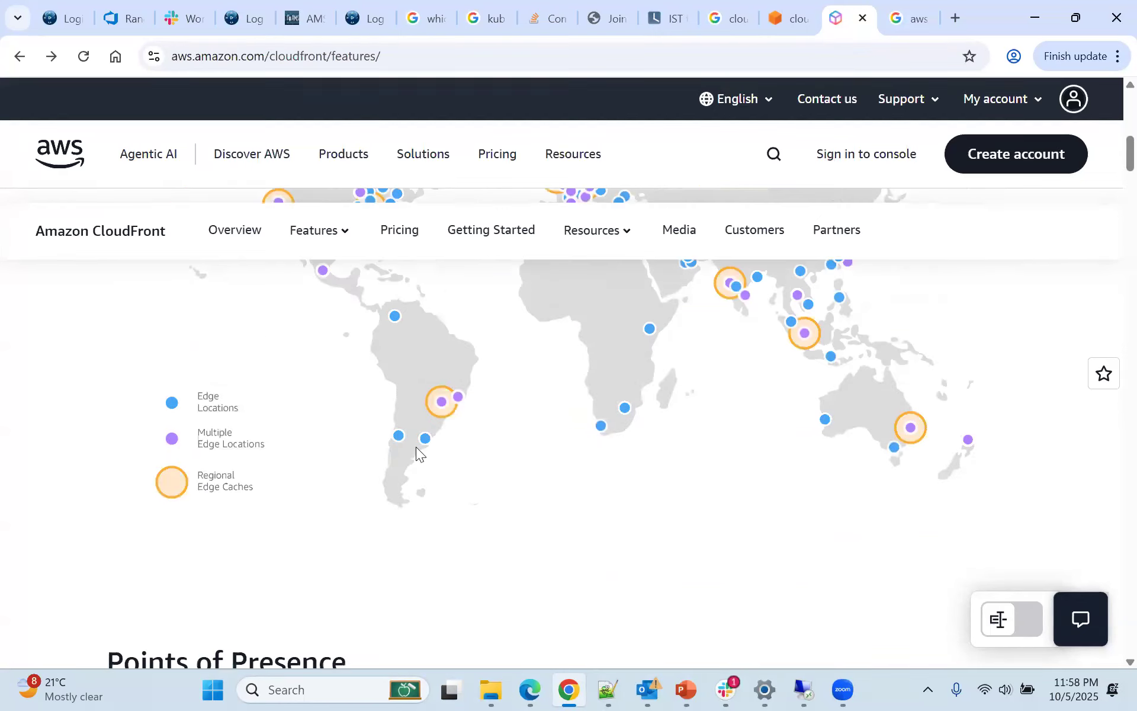
left_click(398, 237)
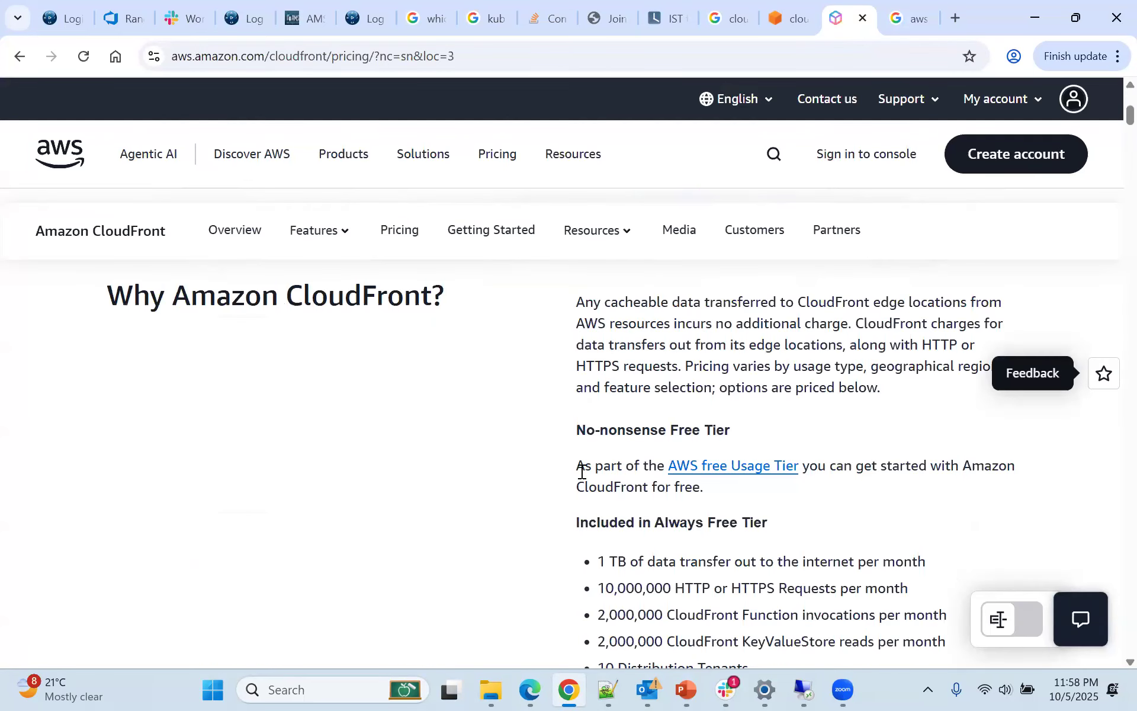
Highlight the No-nonsense Free Tier sentence about getting started with CloudFront for free, and part of the Always Free Tier heading
left_click_drag(571, 472, 958, 464)
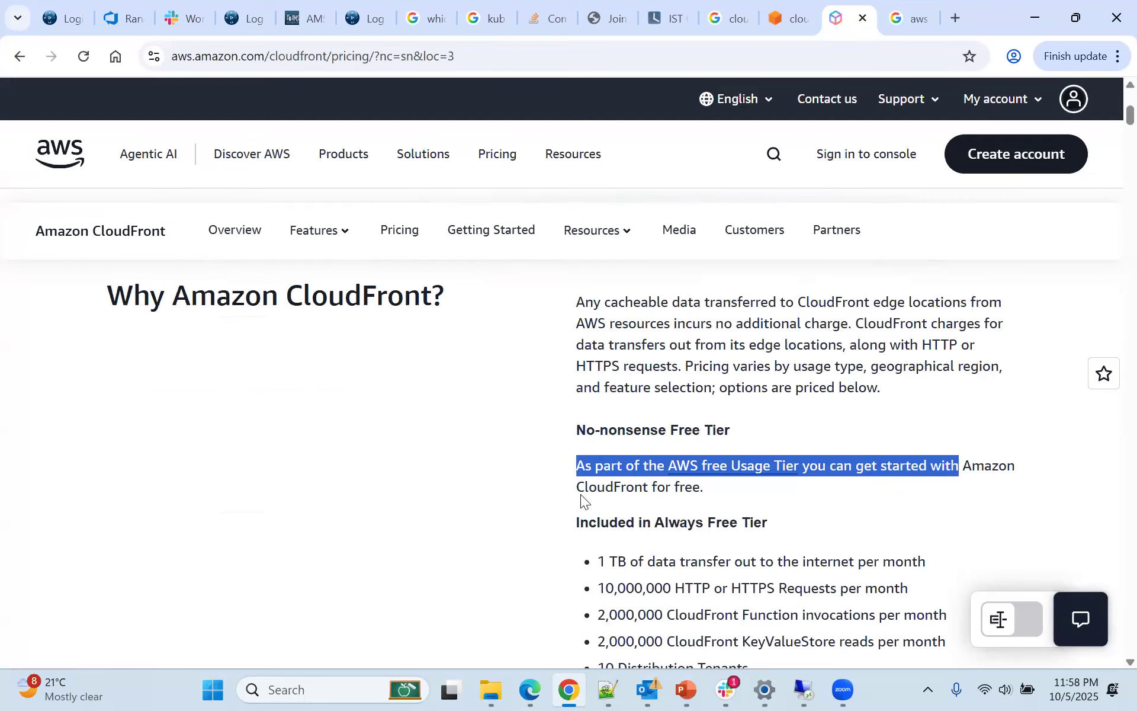
left_click_drag(579, 487, 703, 487)
scroll(765, 491, "down", 3)
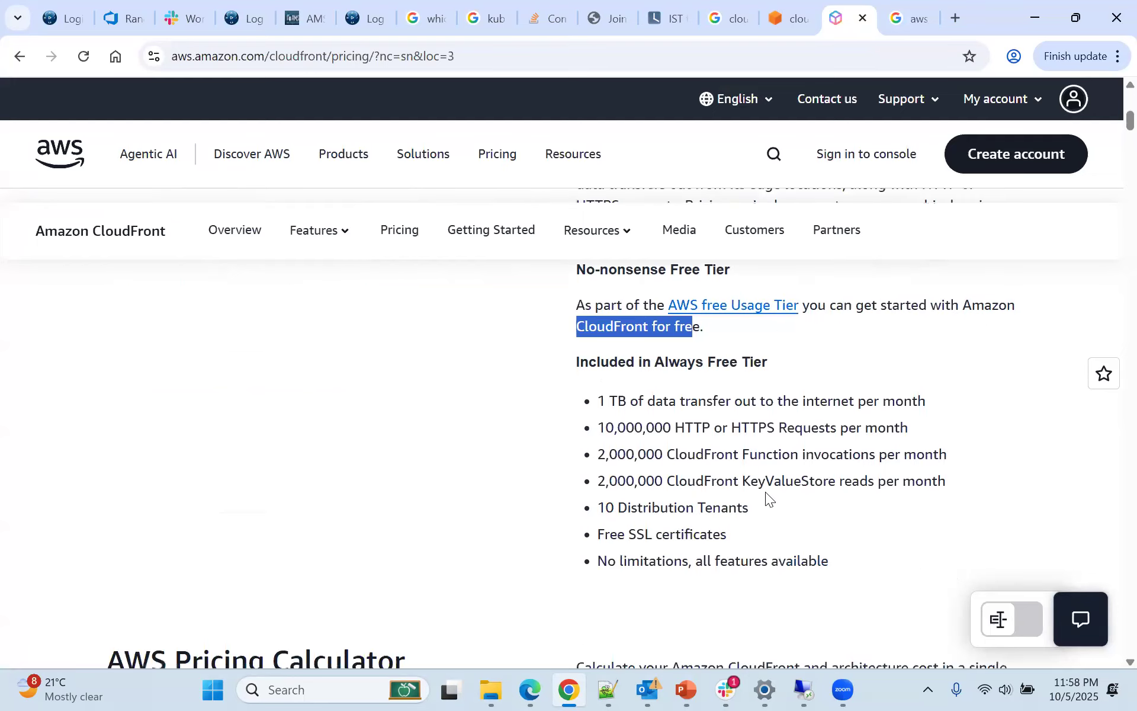
left_click(675, 418)
left_click_drag(706, 344, 768, 344)
Highlight the "1 TB of data transfer out to the internet per month" allowance in full and in parts, and clear the highlight
left_click(624, 389)
left_click_drag(624, 389, 927, 384)
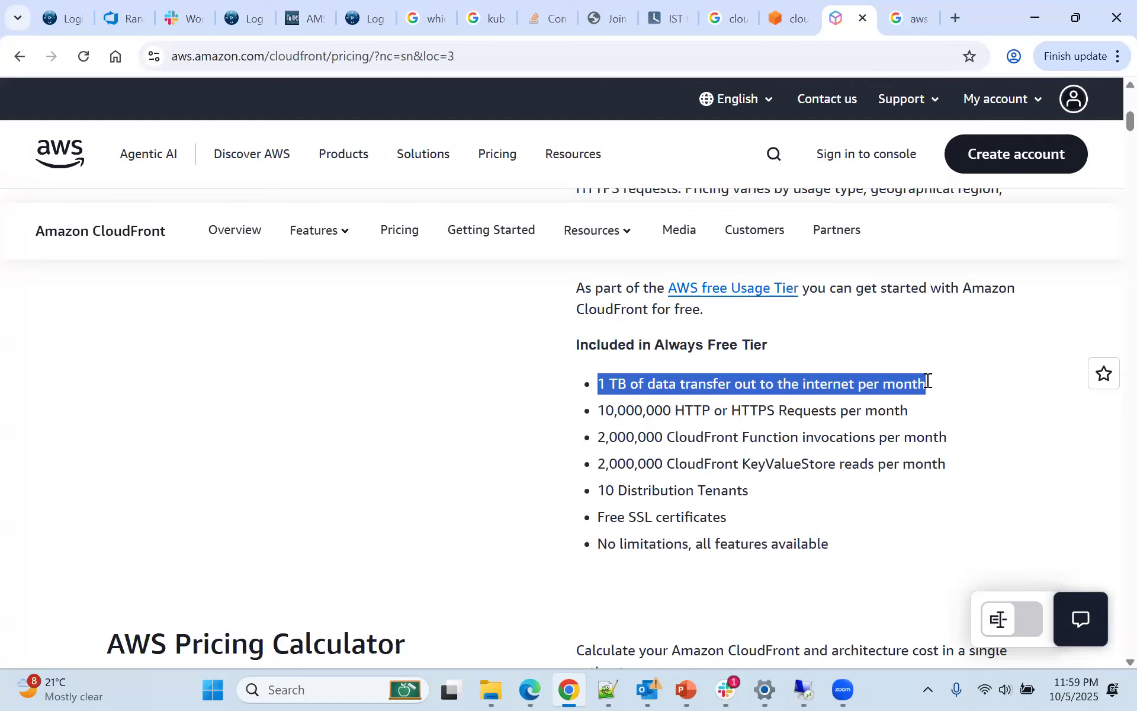
left_click(579, 395)
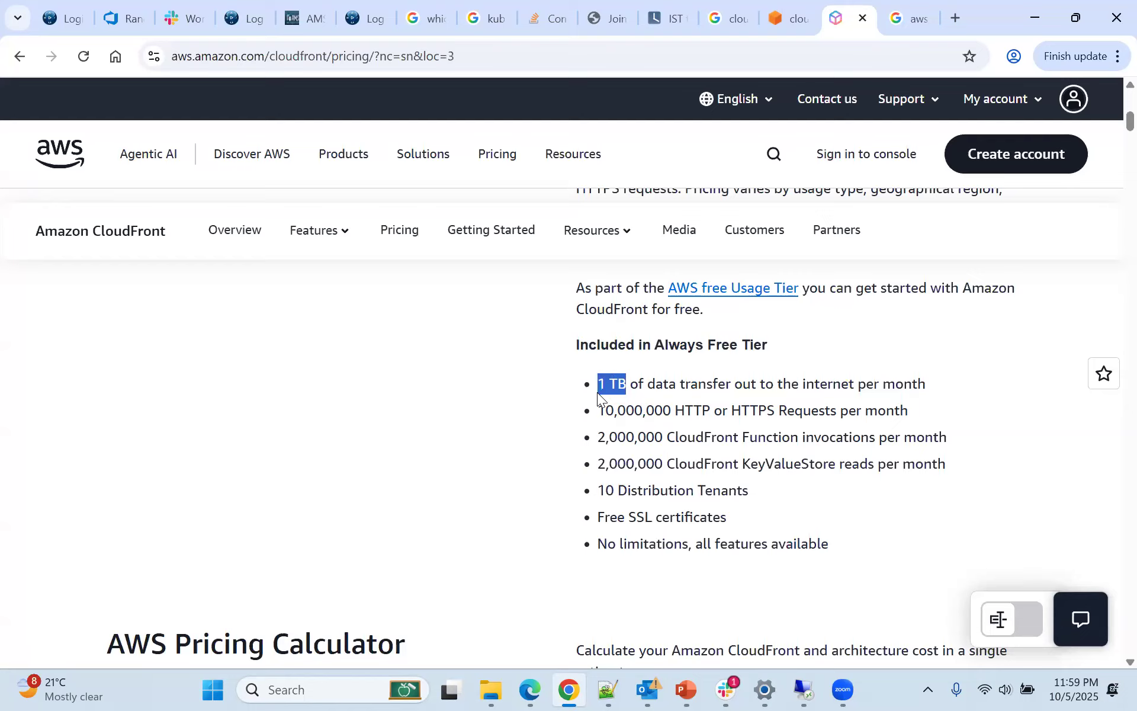
left_click(625, 388)
left_click(643, 420)
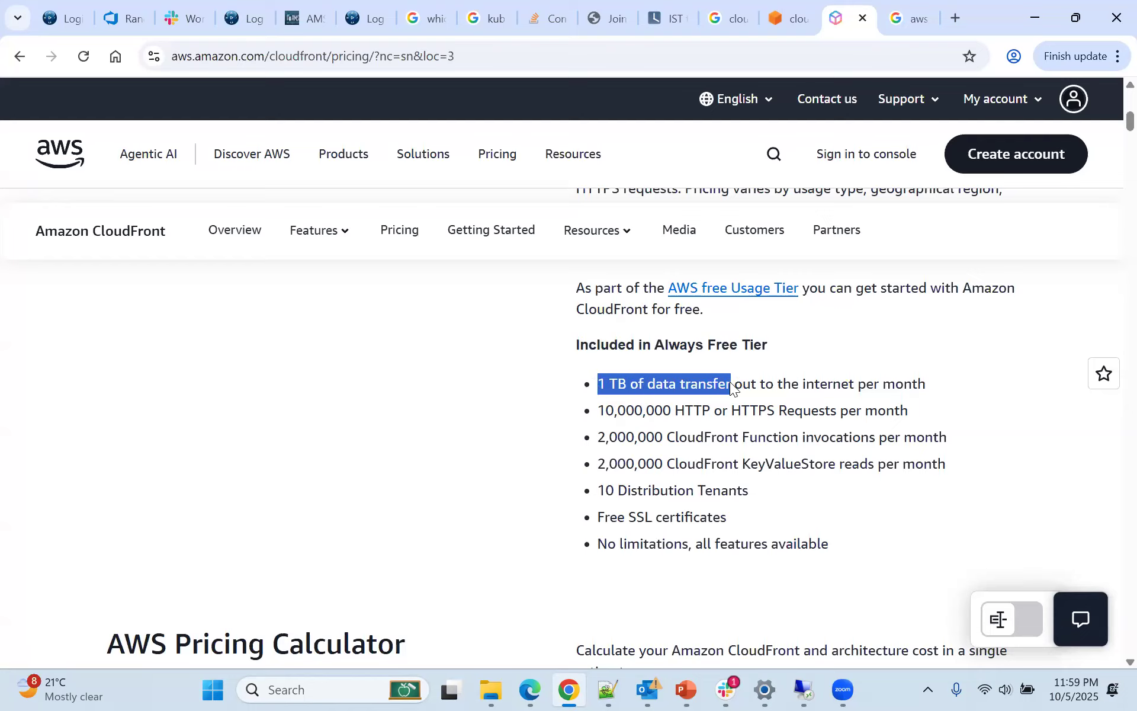
left_click_drag(932, 384, 578, 391)
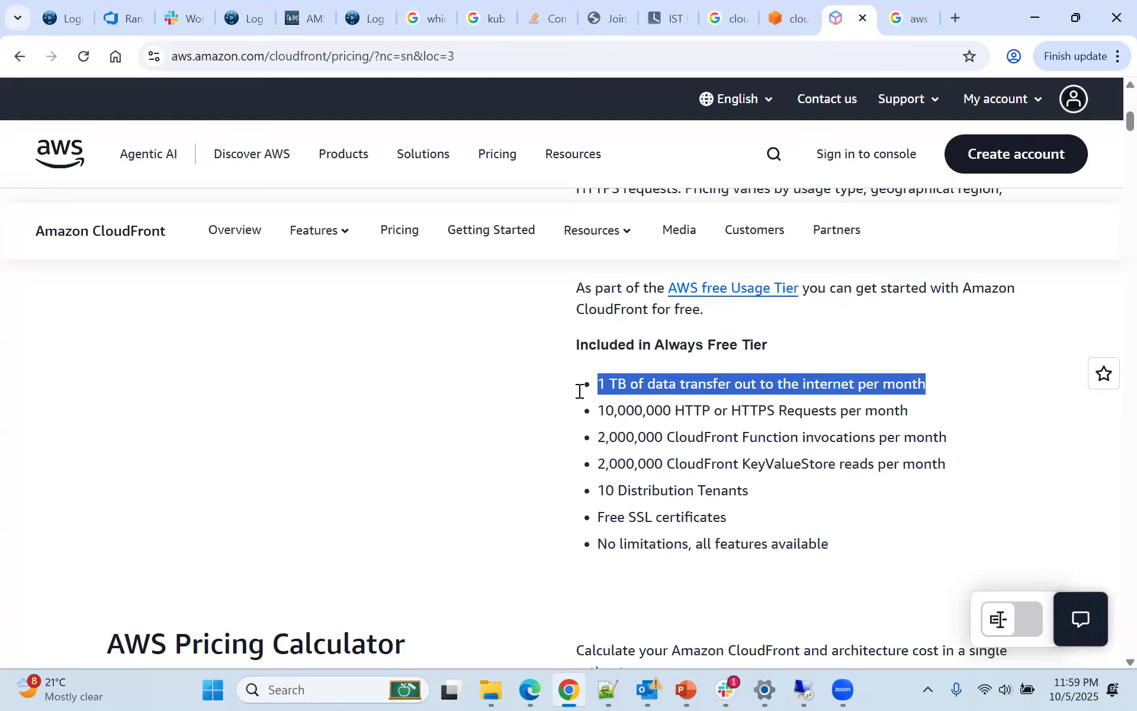
left_click(609, 388)
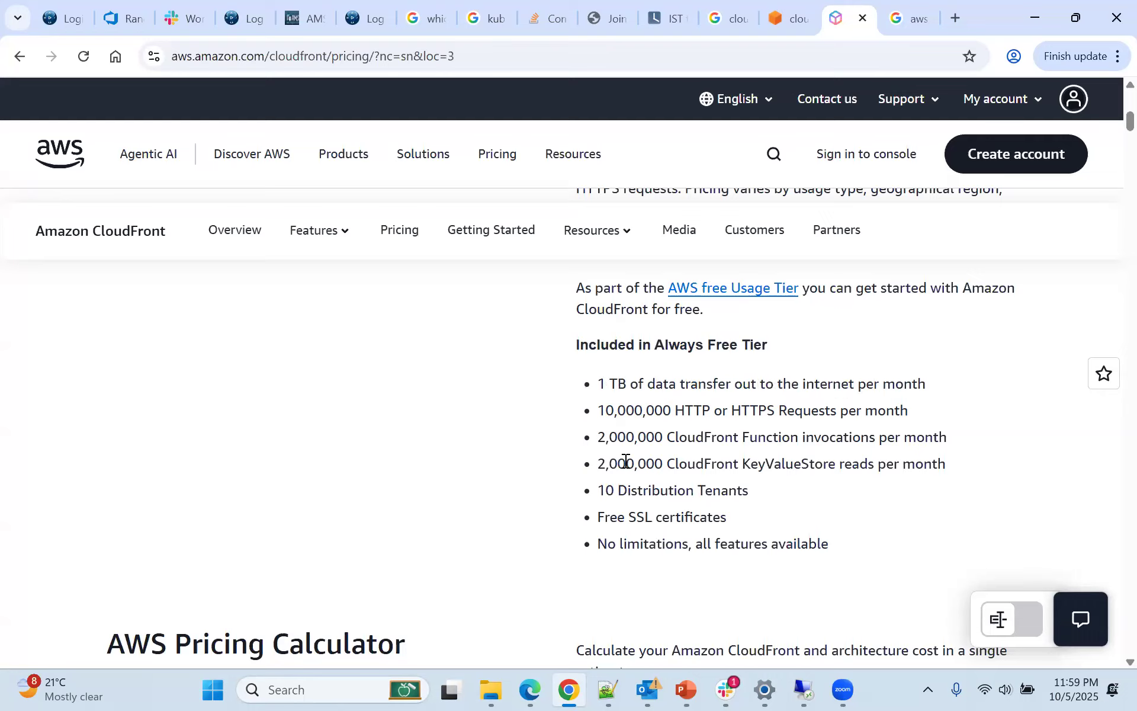
Highlight parts of the "10,000,000 HTTP or HTTPS Requests per month" allowance and clear the highlight
left_click_drag(664, 410, 877, 408)
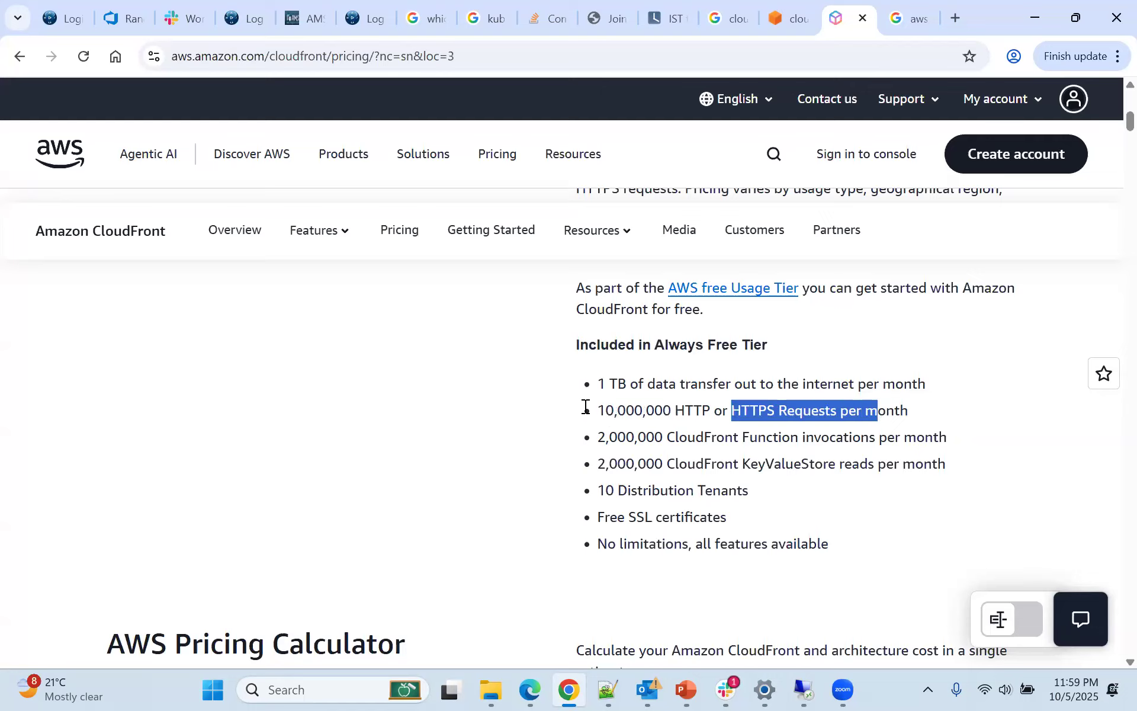
left_click_drag(599, 411, 686, 410)
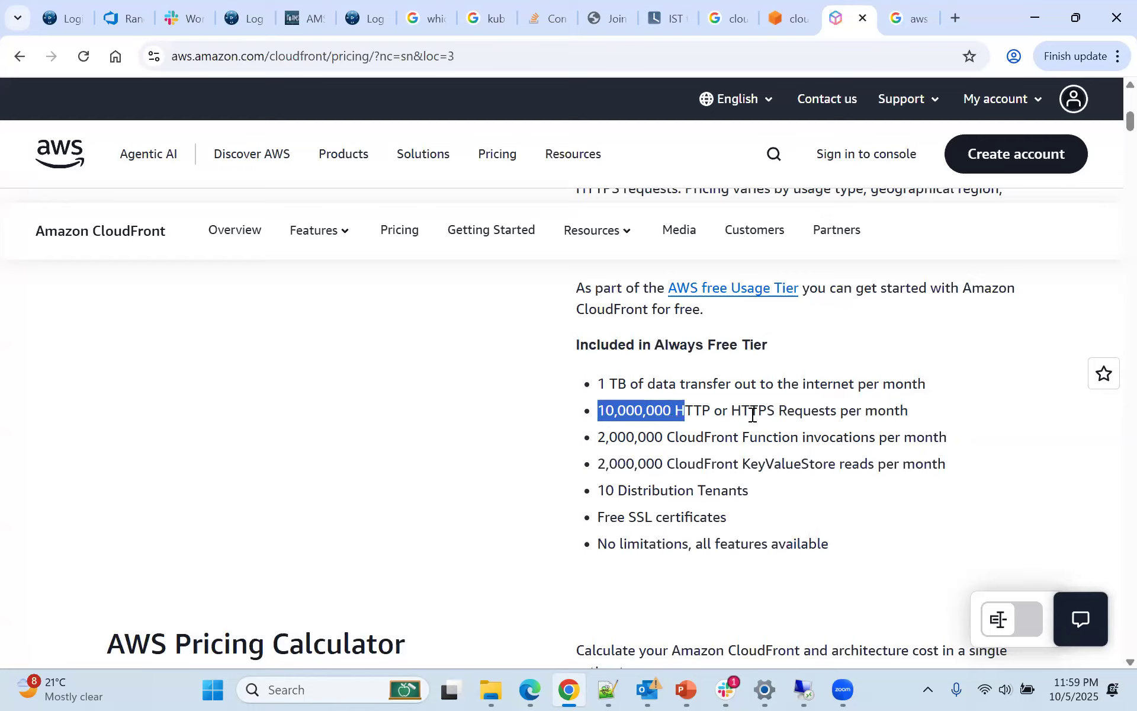
left_click(734, 410)
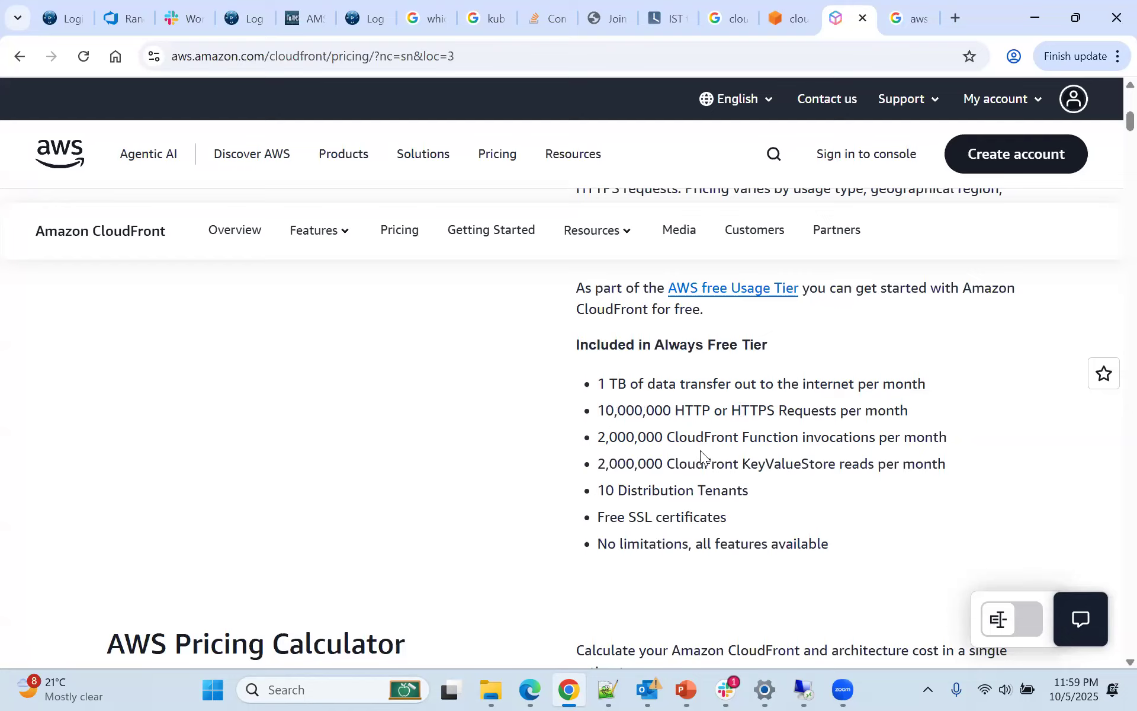
Highlight the "Free SSL certificates" item in the Always Free Tier list and clear the highlight
triple_click(749, 517)
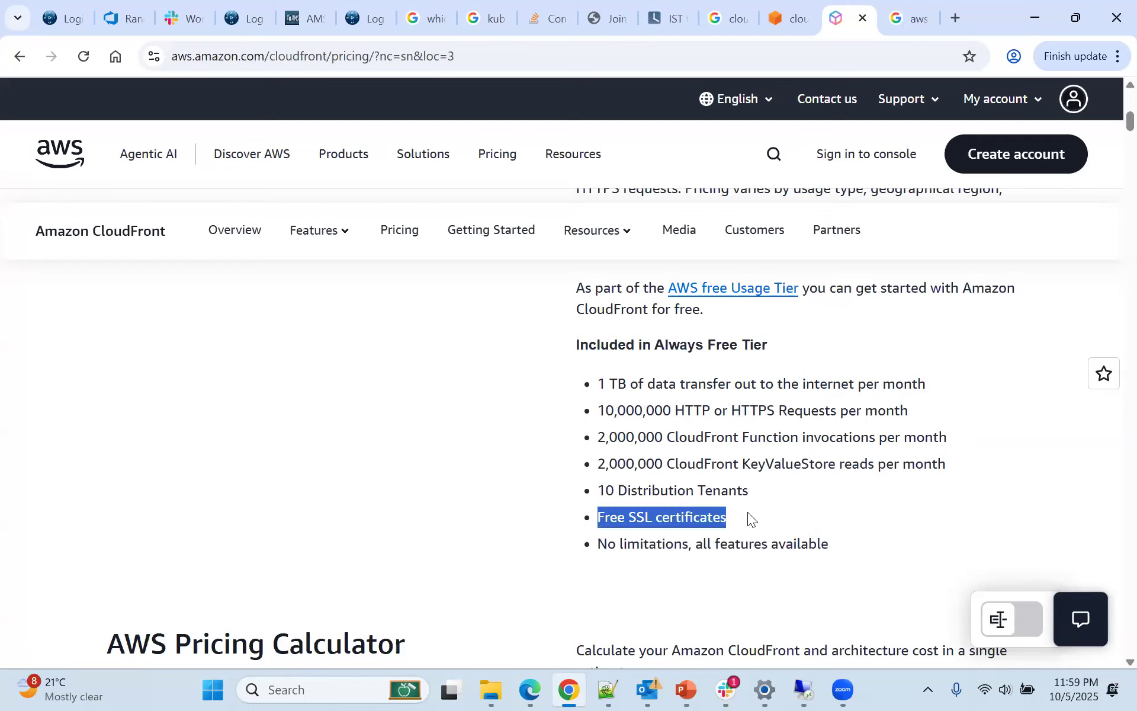
left_click(598, 517)
left_click_drag(598, 517, 720, 515)
left_click(727, 539)
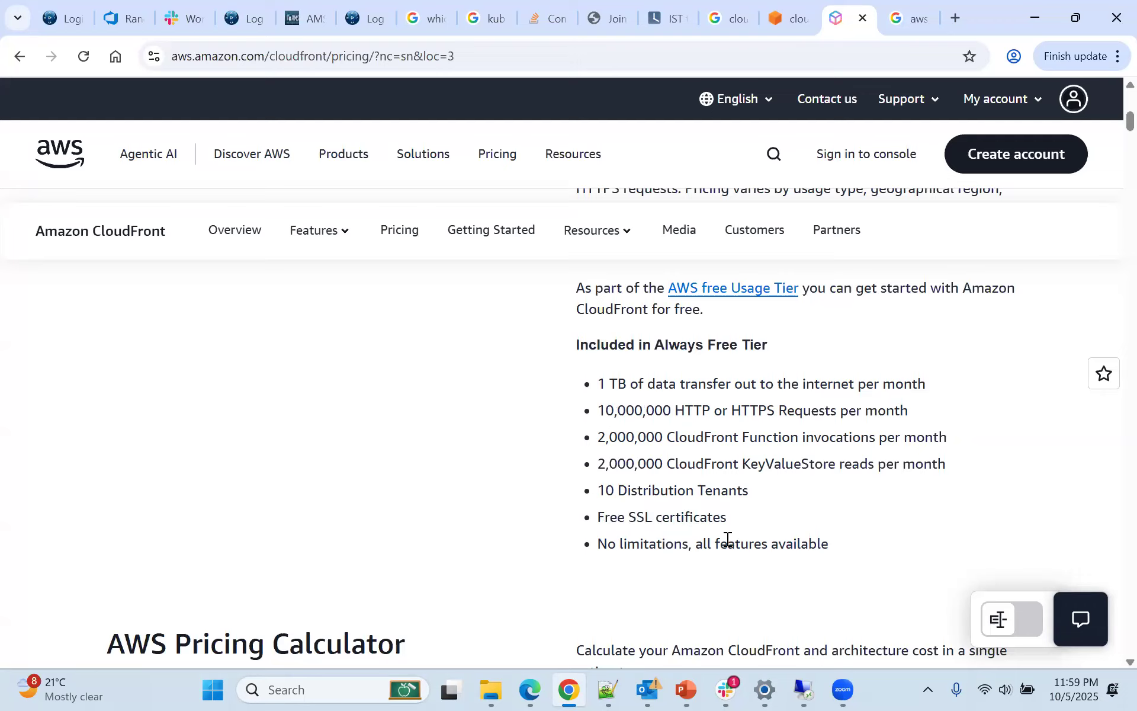
Copy the CloudFront pricing page's URL and paste it at the end of the "new 2" file in Notepad++, after a blank line
left_click(473, 54)
key("ctrl+c")
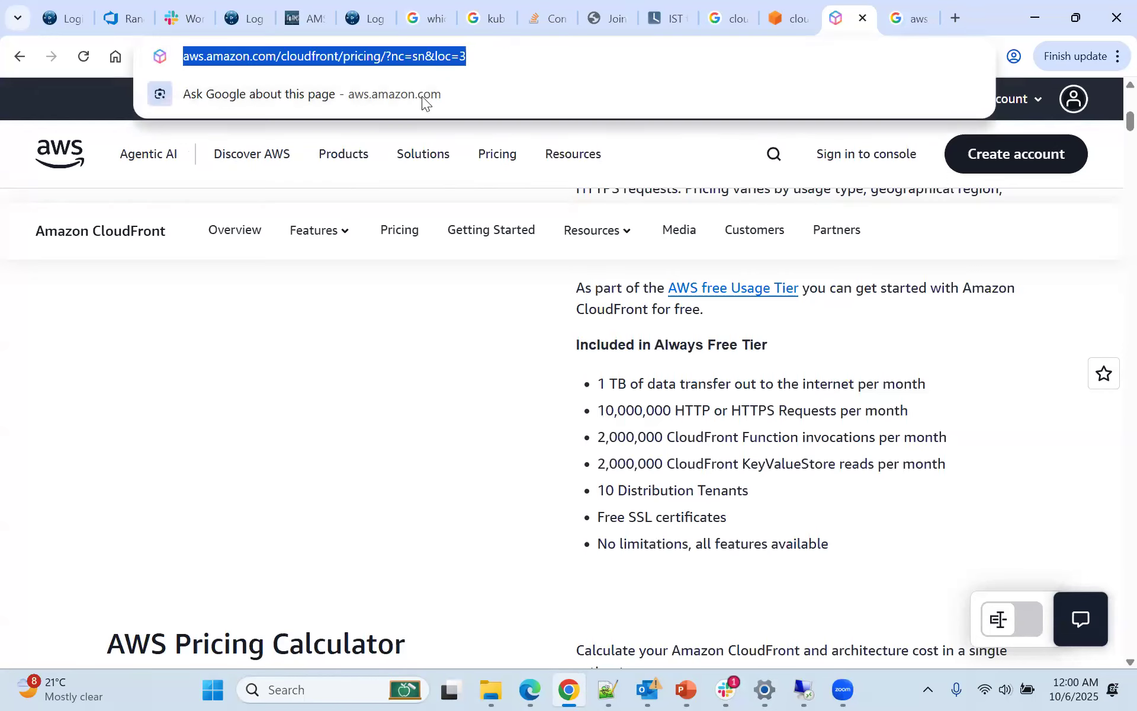
left_click(607, 690)
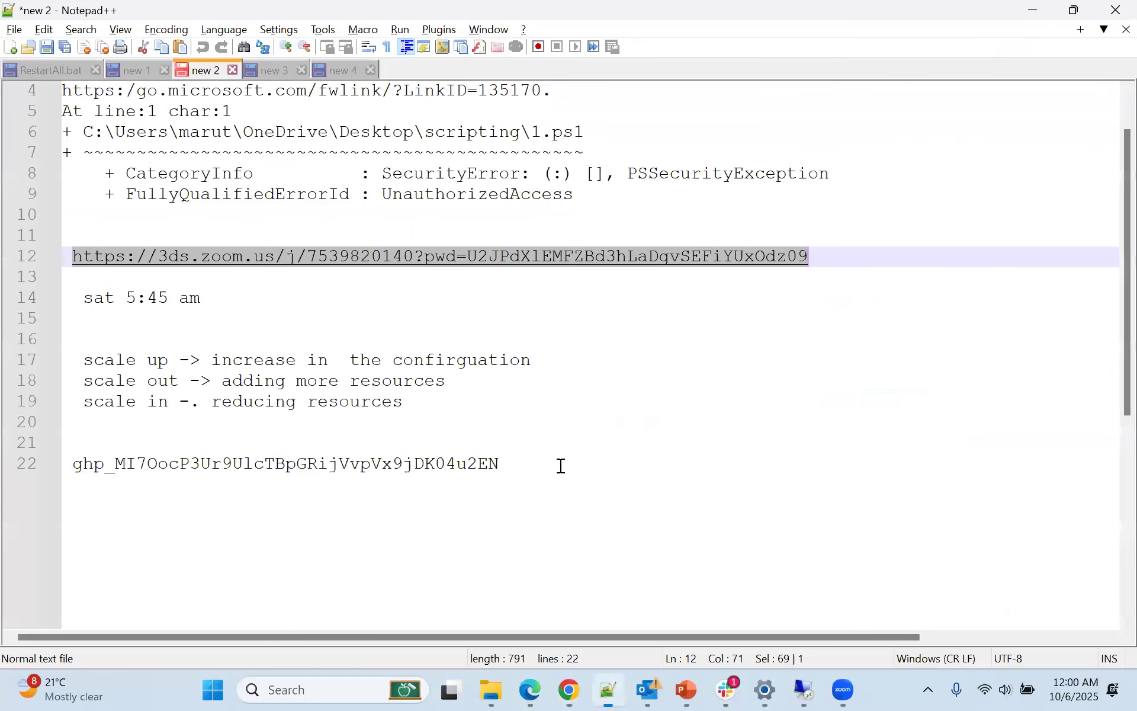
left_click(561, 466)
key("Return")
key("Return")
key("ctrl+v")
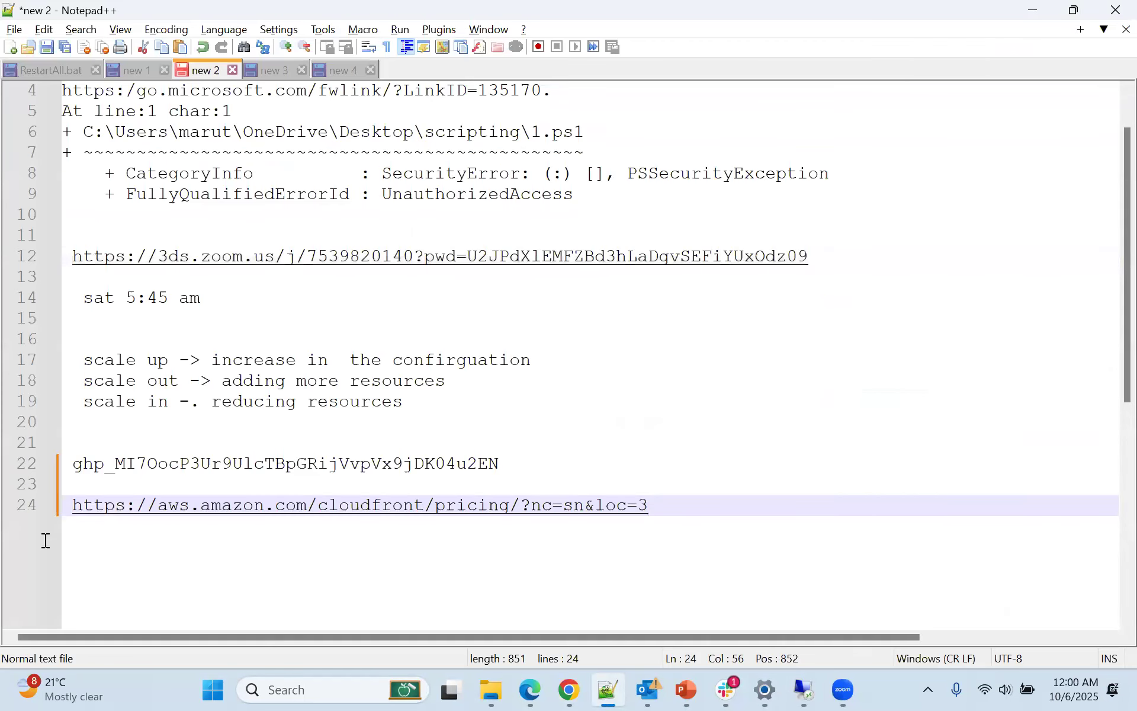
Add a second copy of the pricing URL on the line below, with its scheme changed to http
left_click_drag(74, 504, 120, 514)
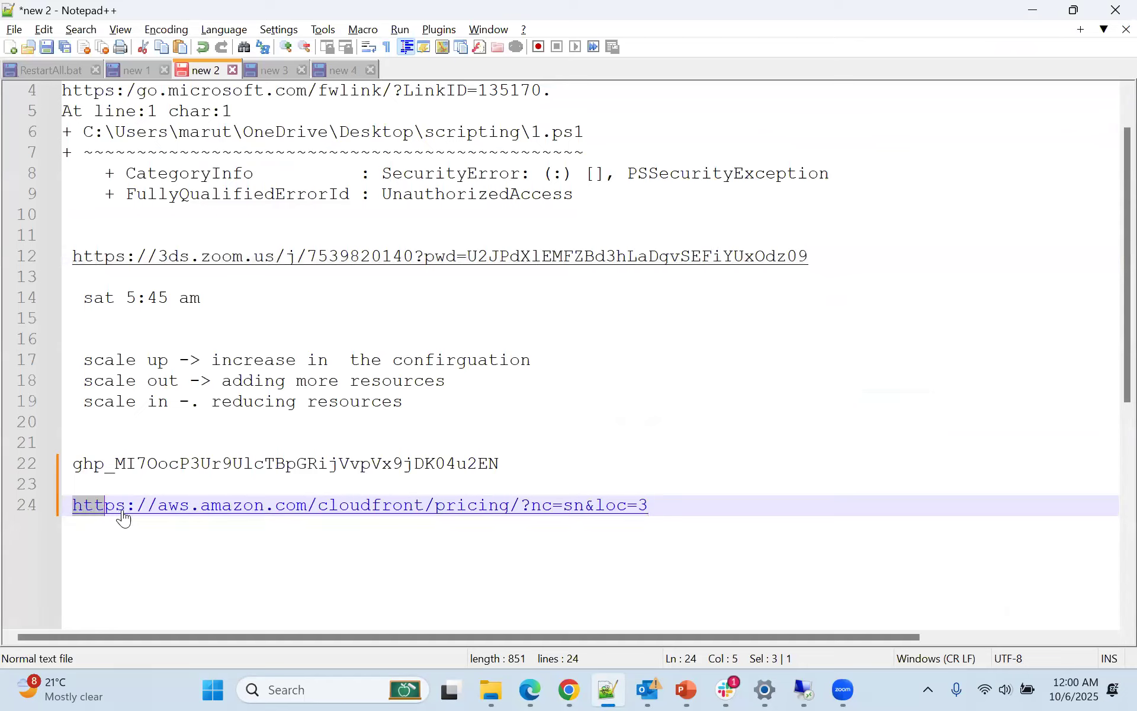
key("End")
key("Return")
key("ctrl+v")
left_click(127, 527)
key("BackSpace")
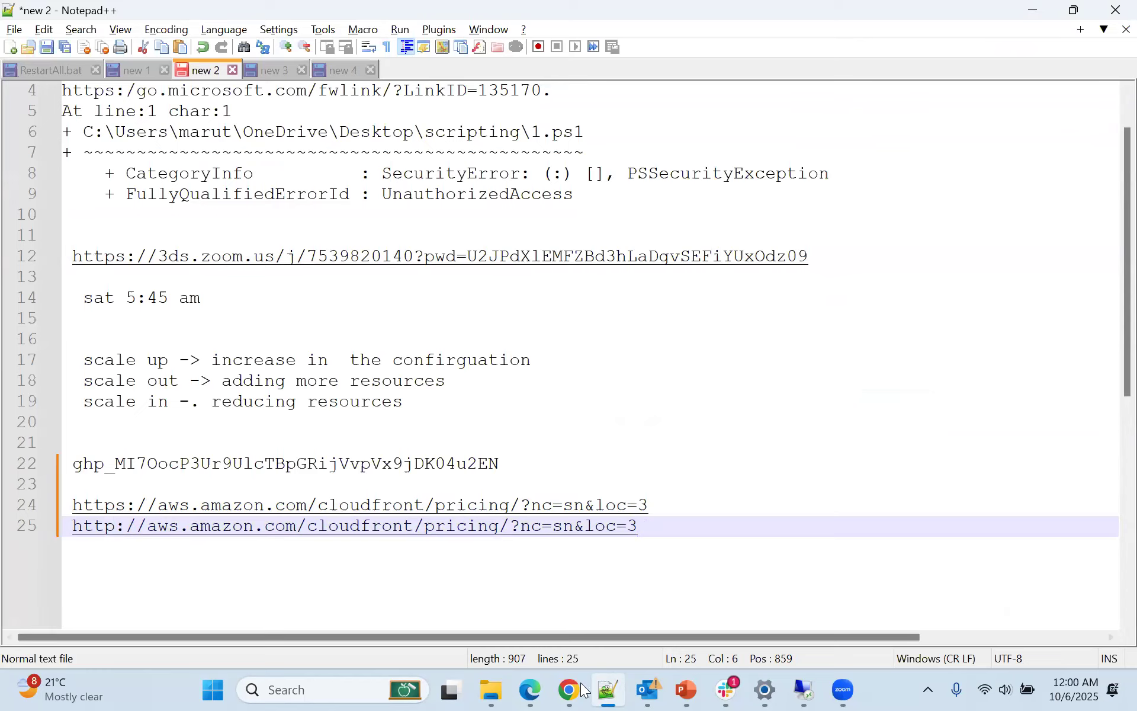
Switch to Chrome and search Google for "ssl full form" in a new tab
left_click(960, 10)
type("sssl")
key("BackSpace")
key("BackSpace")
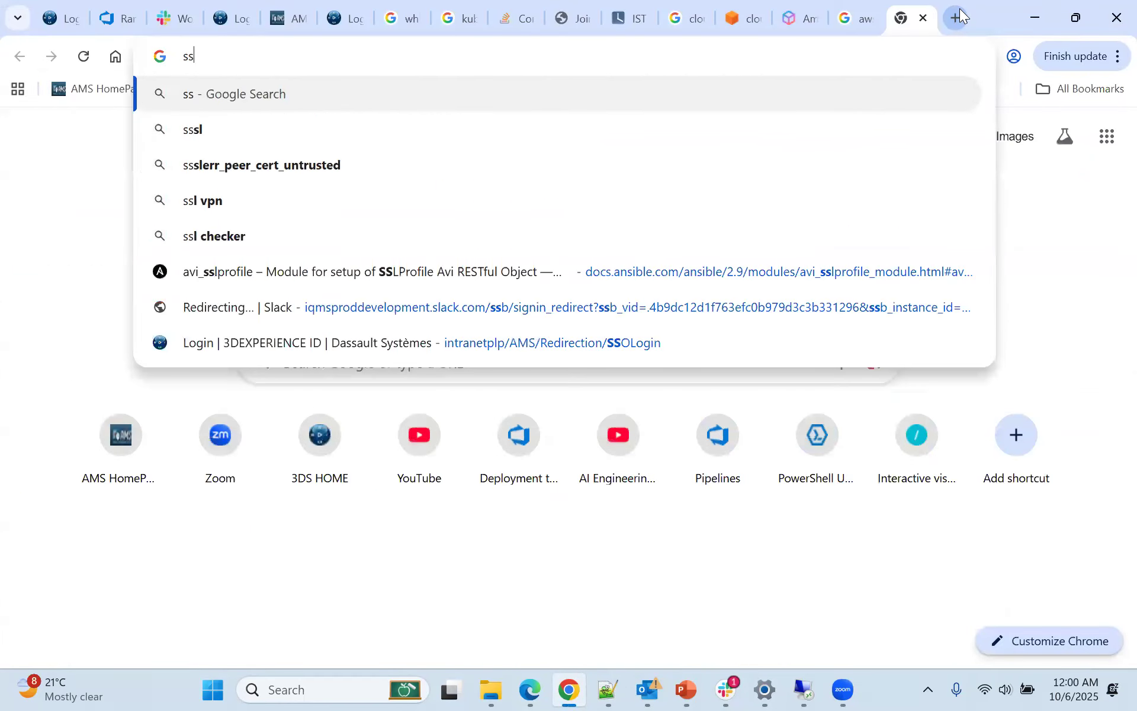
type("l")
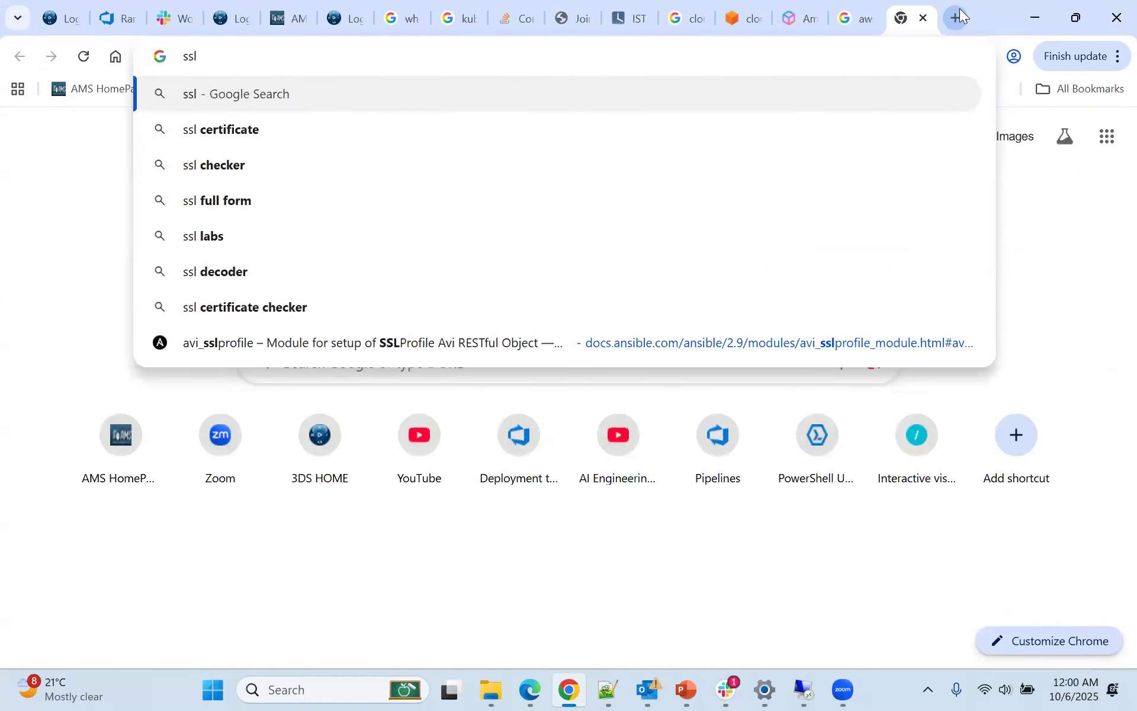
type(" full form")
key("Return")
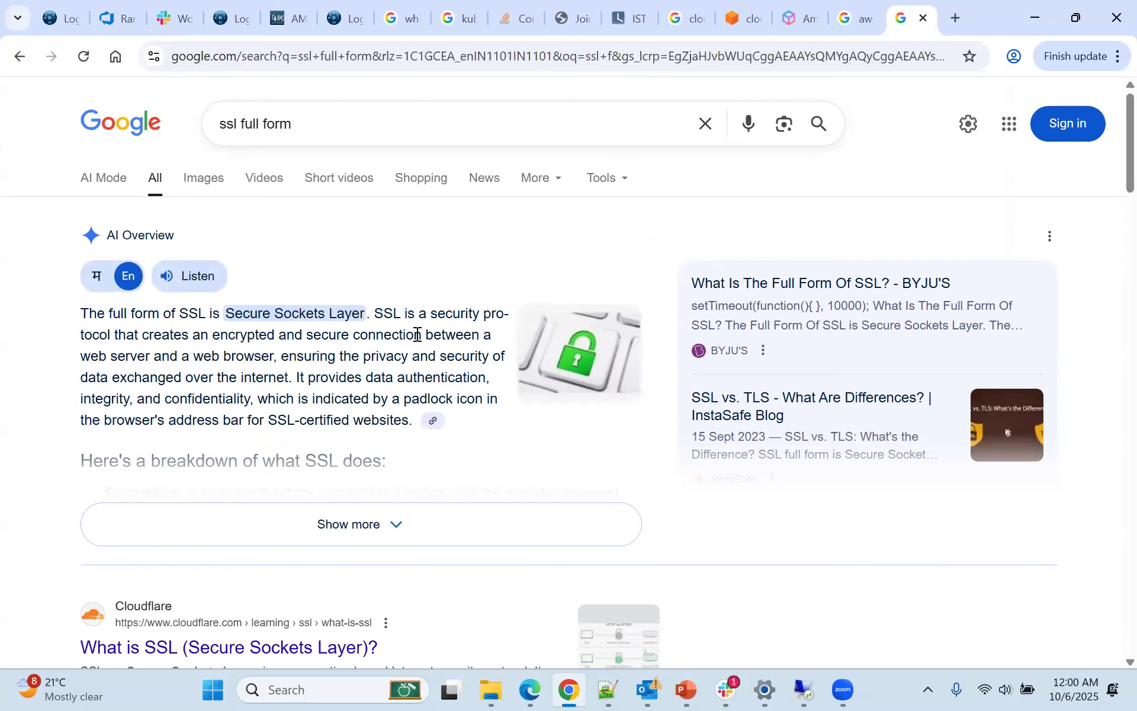
Switch to Notepad++ and highlight the https version of the CloudFront pricing URL
key("alt+Tab")
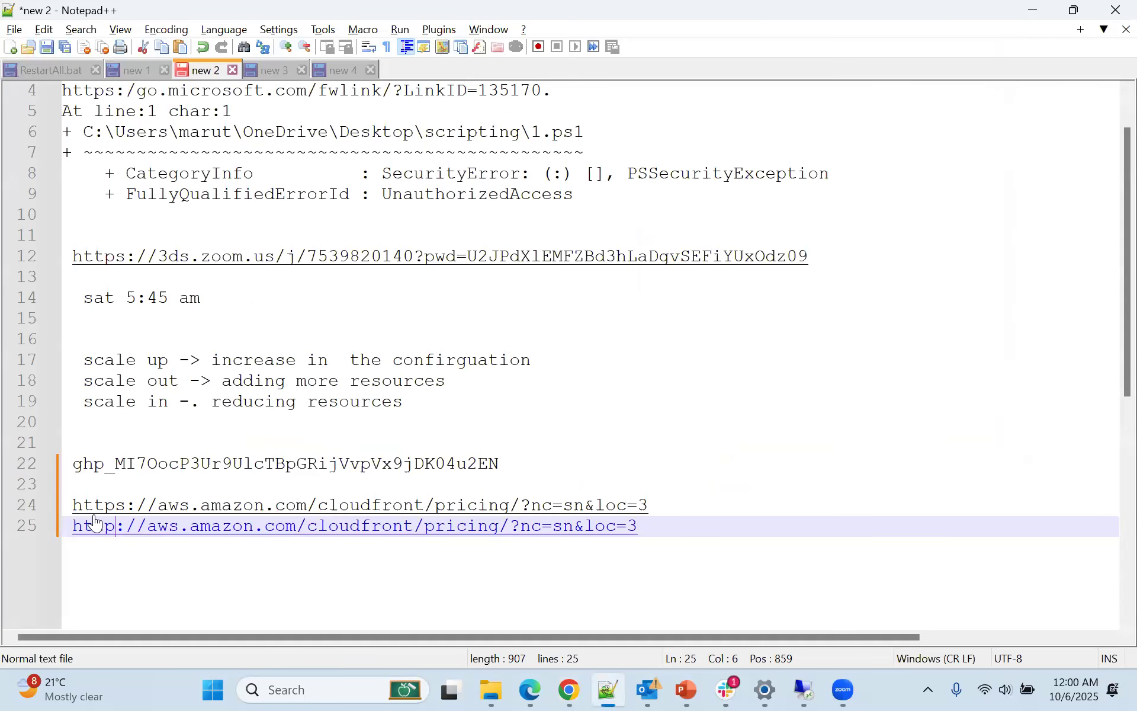
left_click_drag(68, 497, 108, 498)
left_click_drag(117, 498, 73, 507)
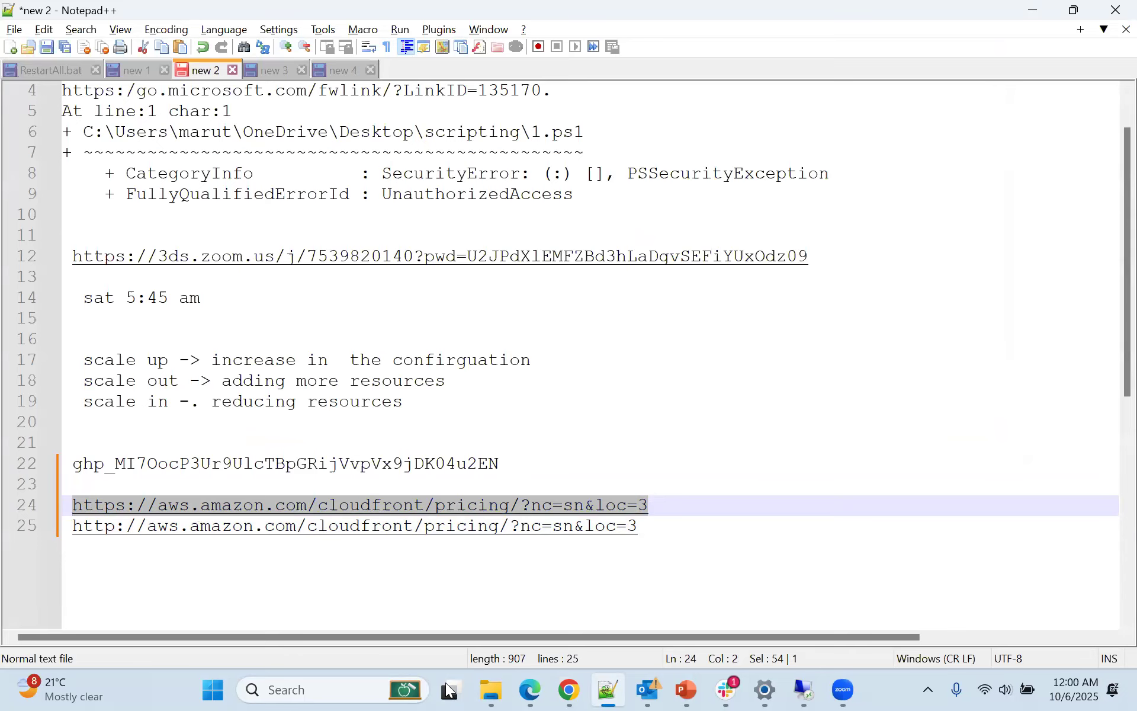
Switch to Chrome, search Google for "godaddy" in a new tab, and open the official GoDaddy website
left_click(557, 690)
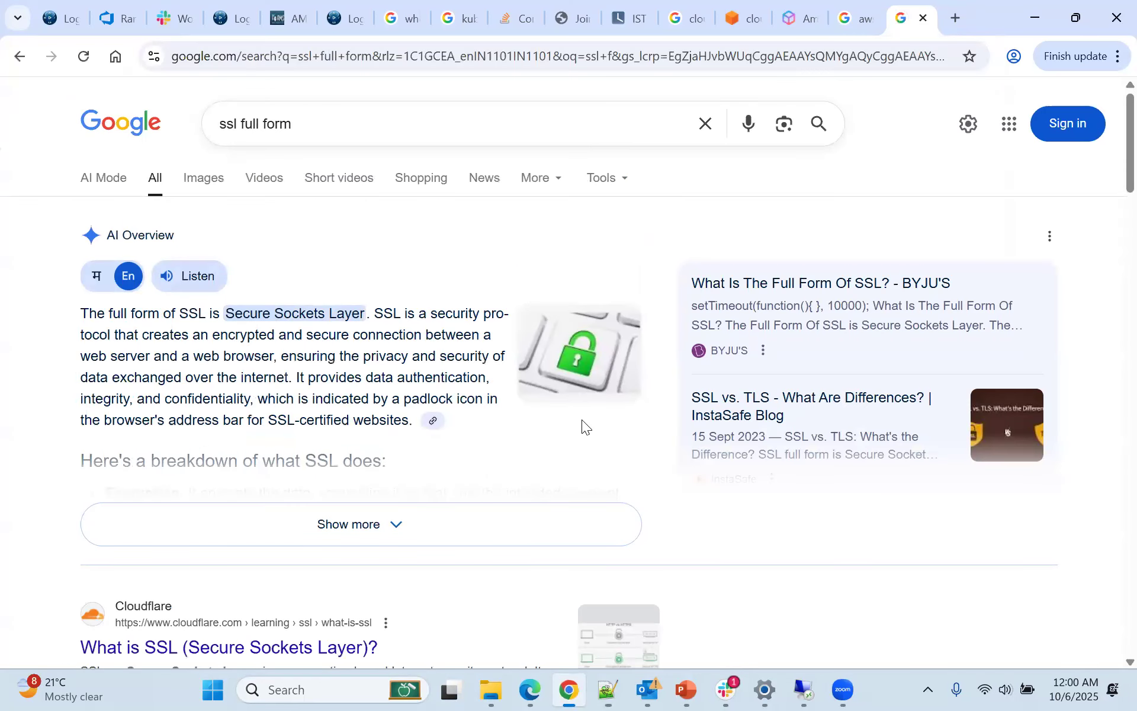
left_click(955, 18)
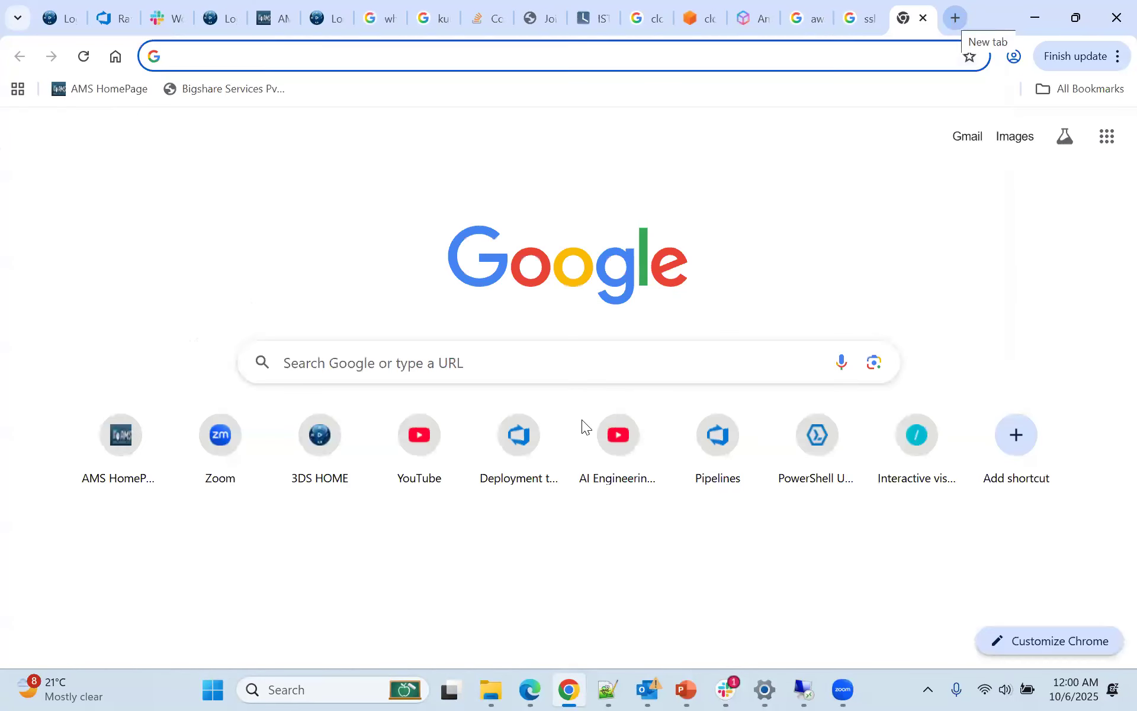
type("ho")
key("BackSpace")
key("BackSpace")
key("BackSpace")
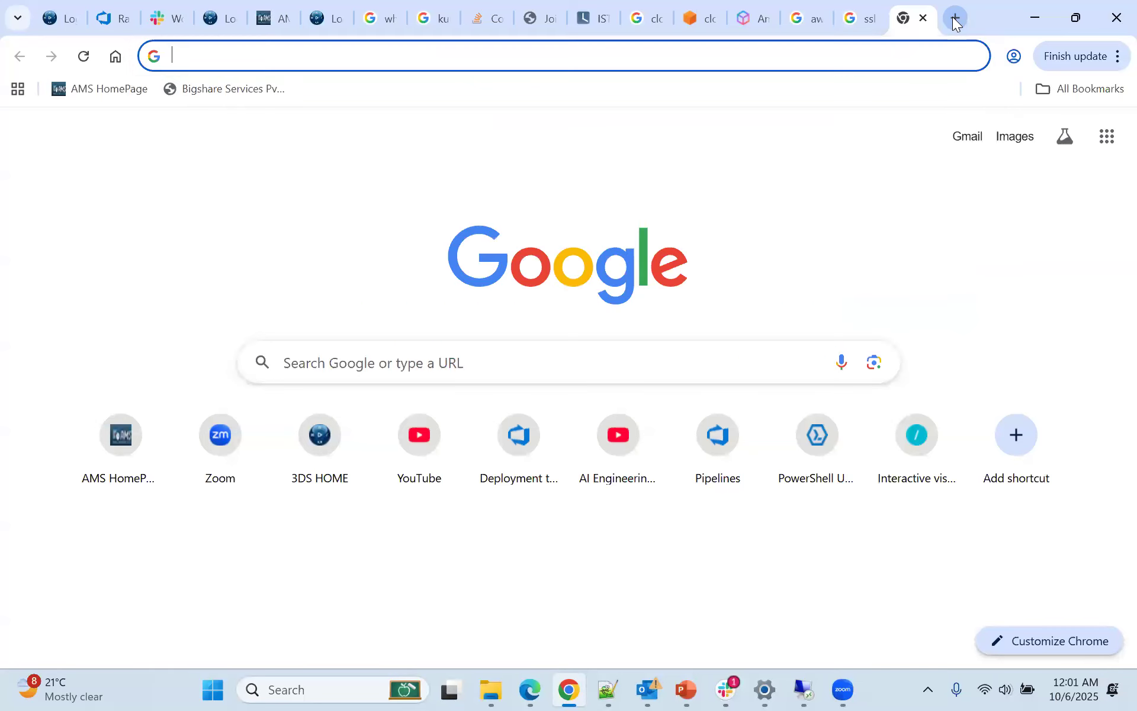
type("god")
key("Return")
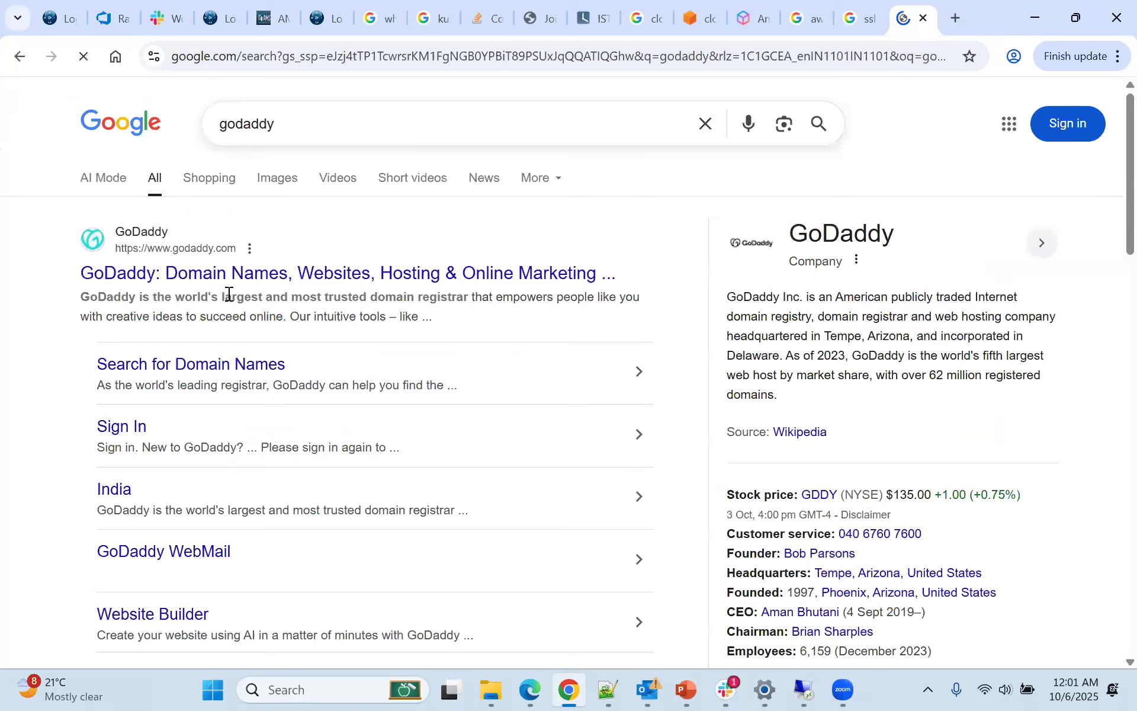
left_click(225, 287)
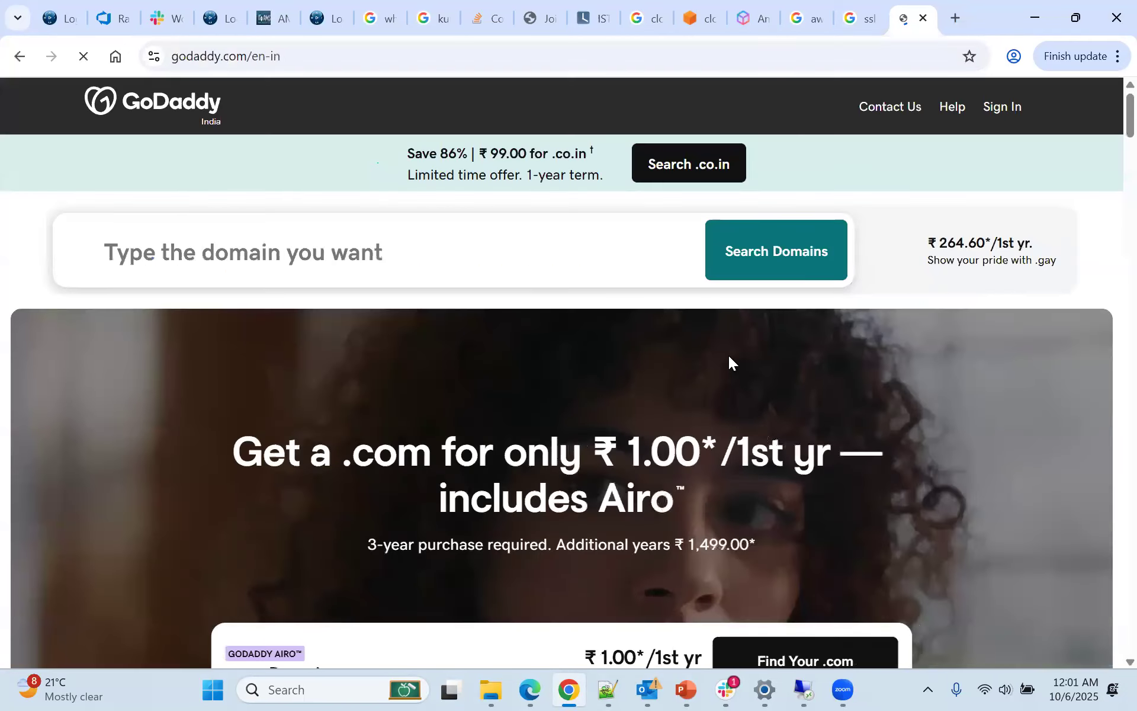
Look over the GoDaddy homepage, open its .co.in domain offer, and look through the promotion page
scroll(729, 355, "down", 2)
scroll(573, 342, "down", 5)
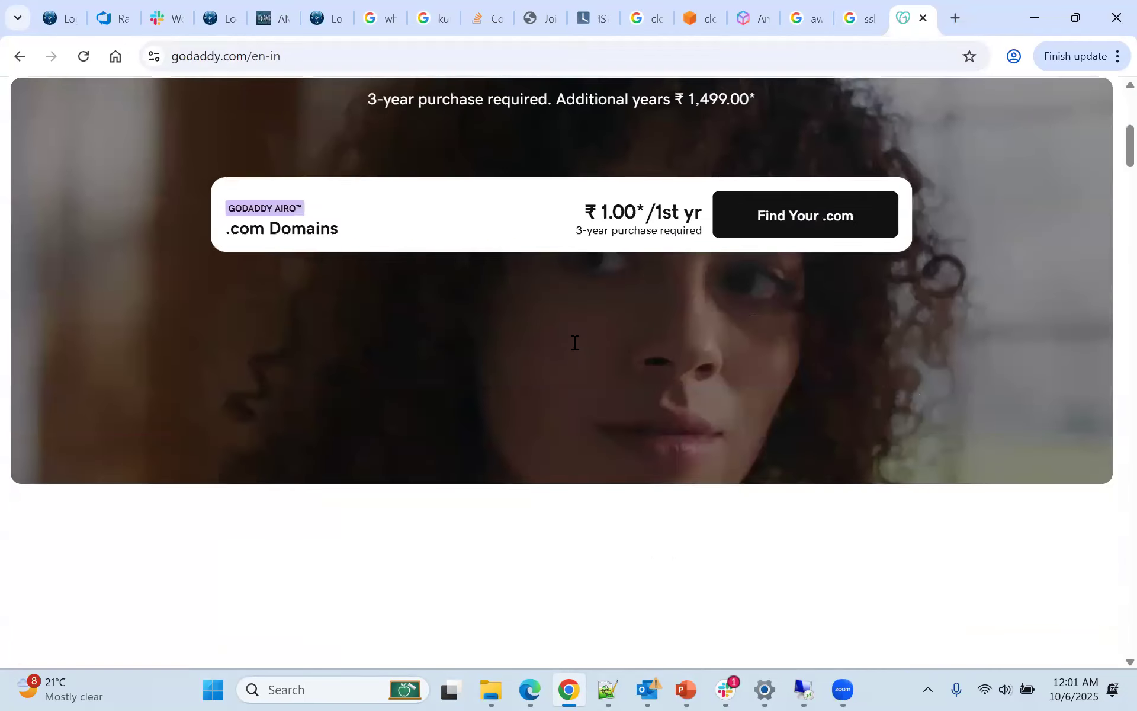
scroll(592, 350, "up", 7)
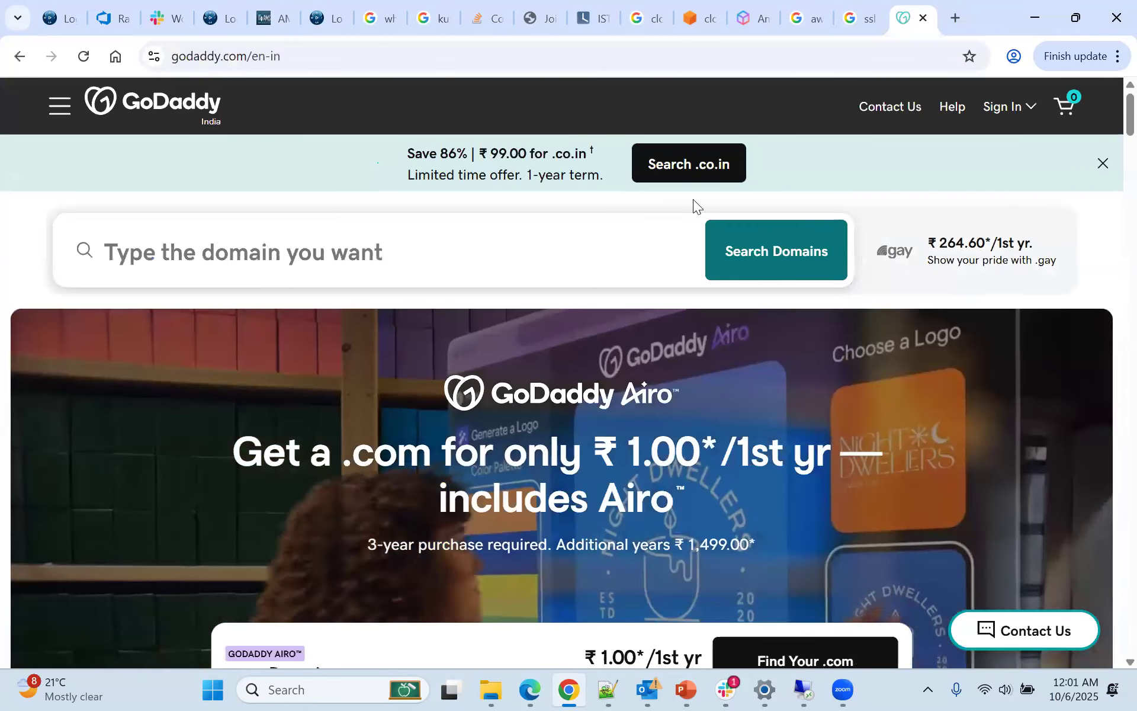
left_click(693, 176)
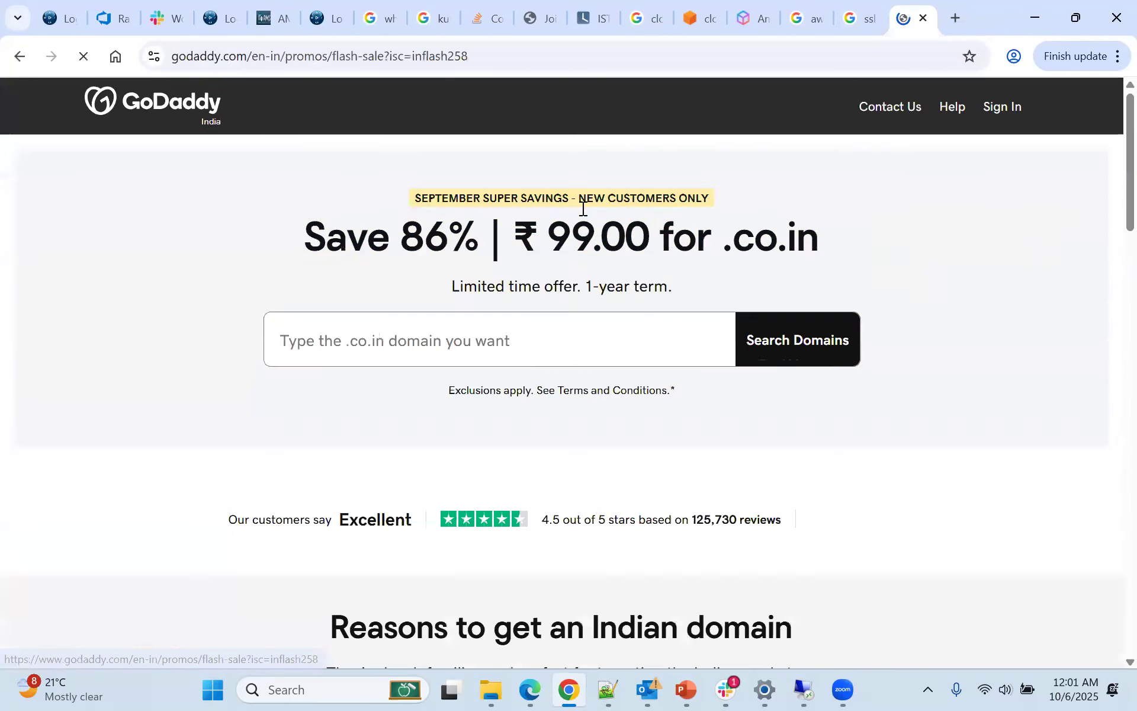
scroll(609, 292, "down", 15)
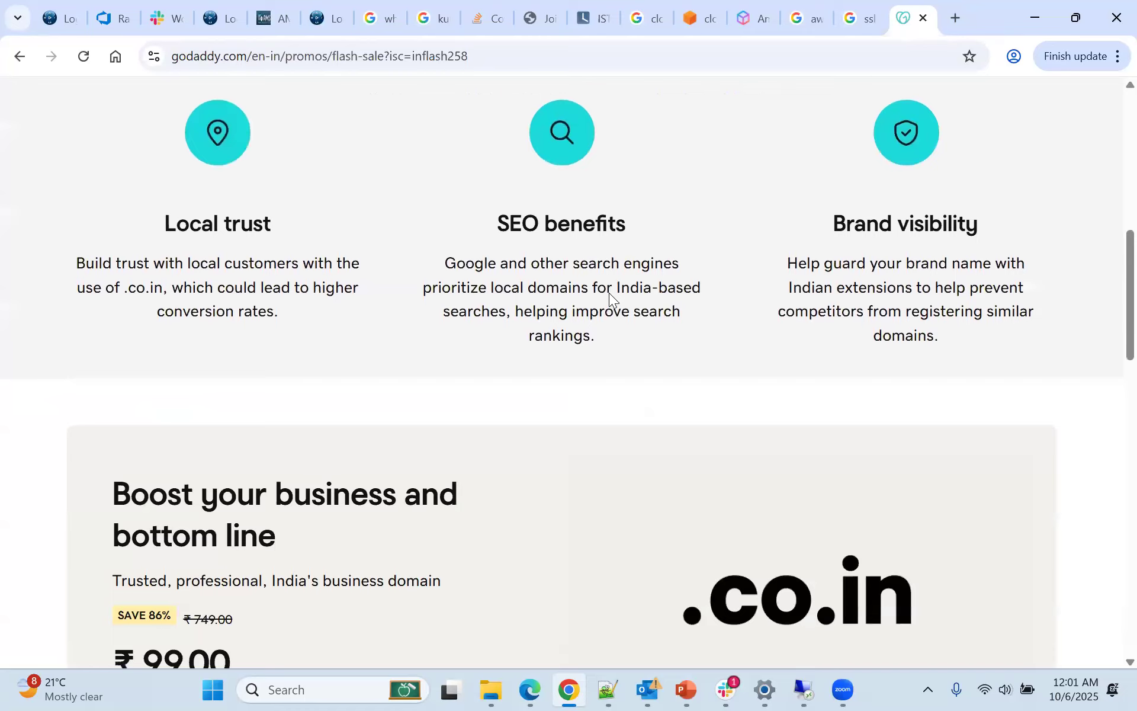
scroll(609, 293, "down", 9)
scroll(609, 293, "up", 6)
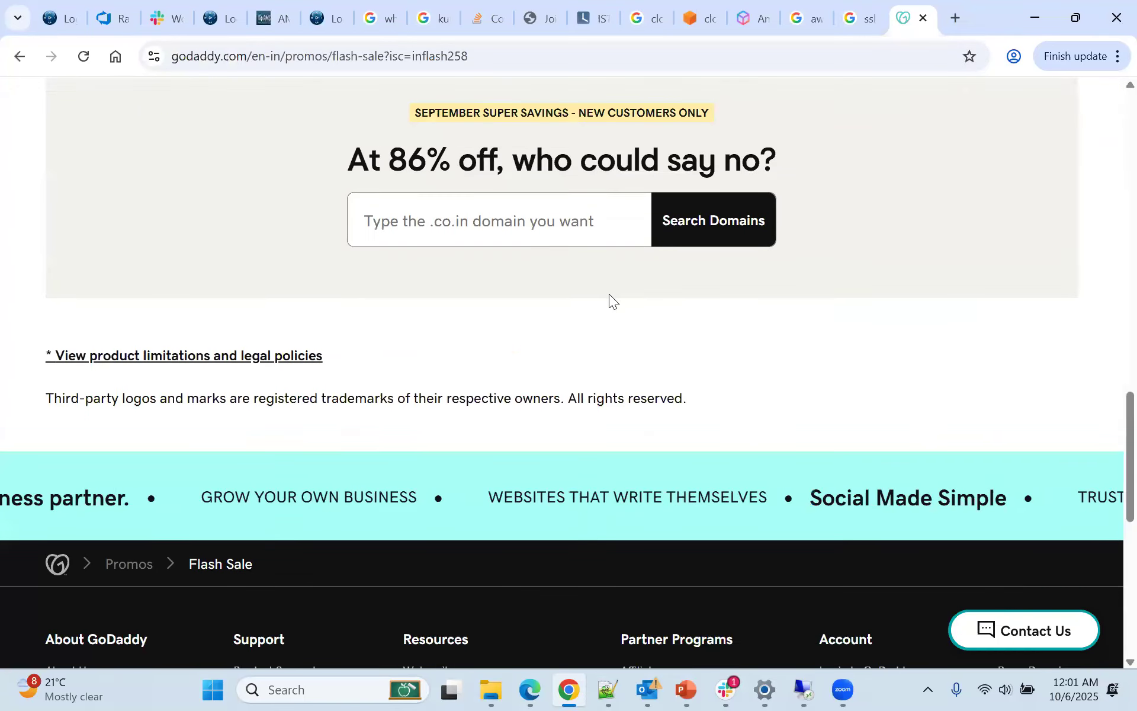
scroll(609, 292, "up", 18)
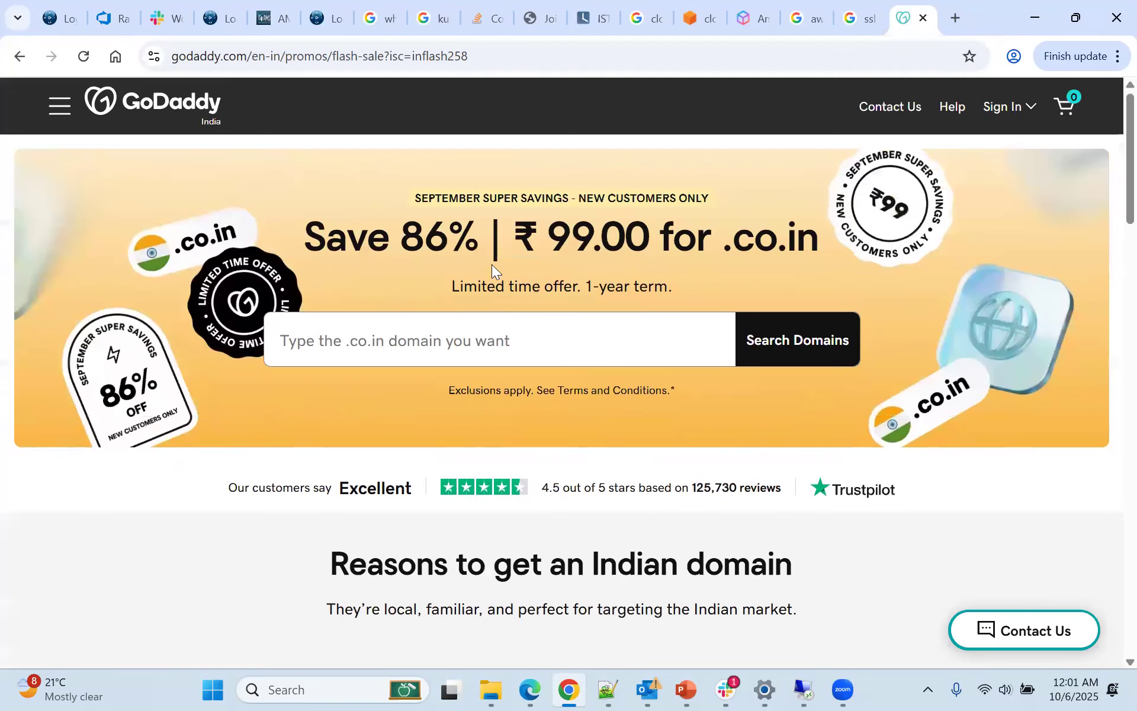
Search the .co.in offer page for the domain "checkmyname"
left_click(465, 331)
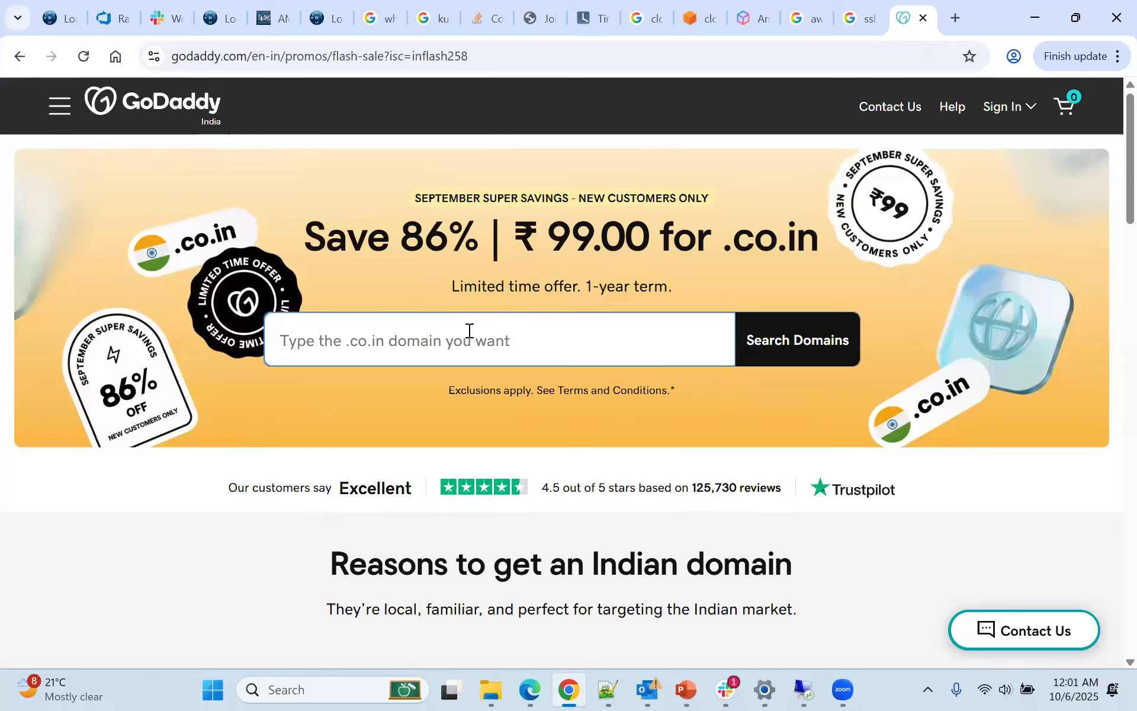
type("check")
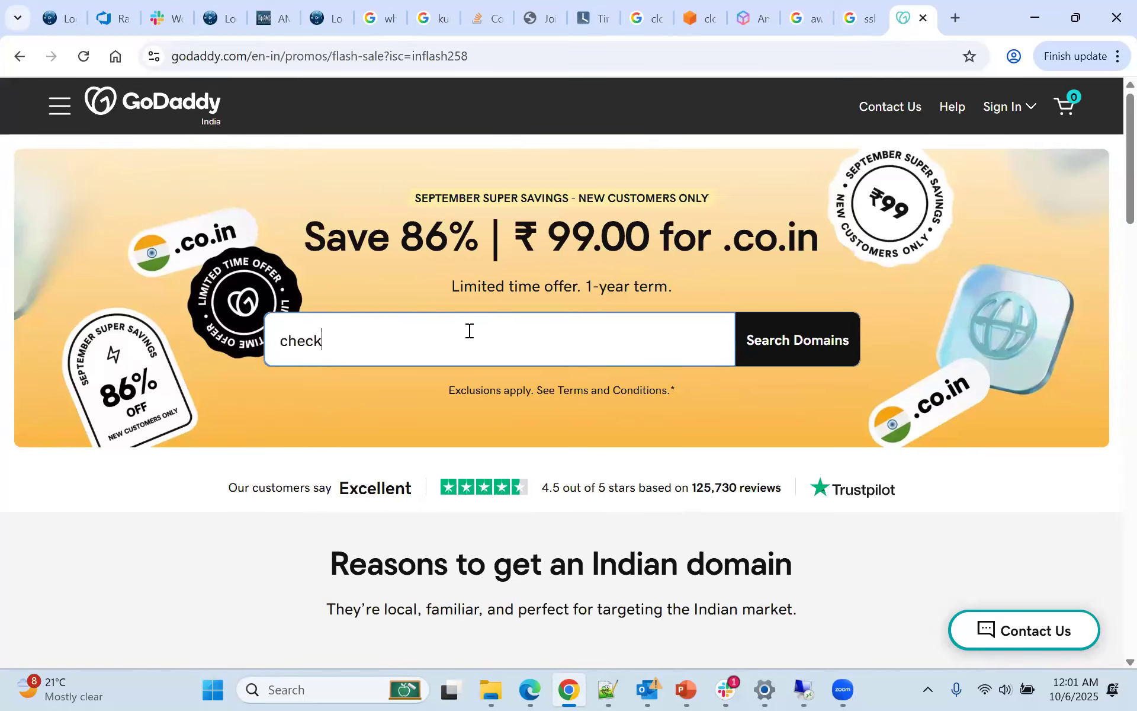
type("nmyname")
left_click(771, 353)
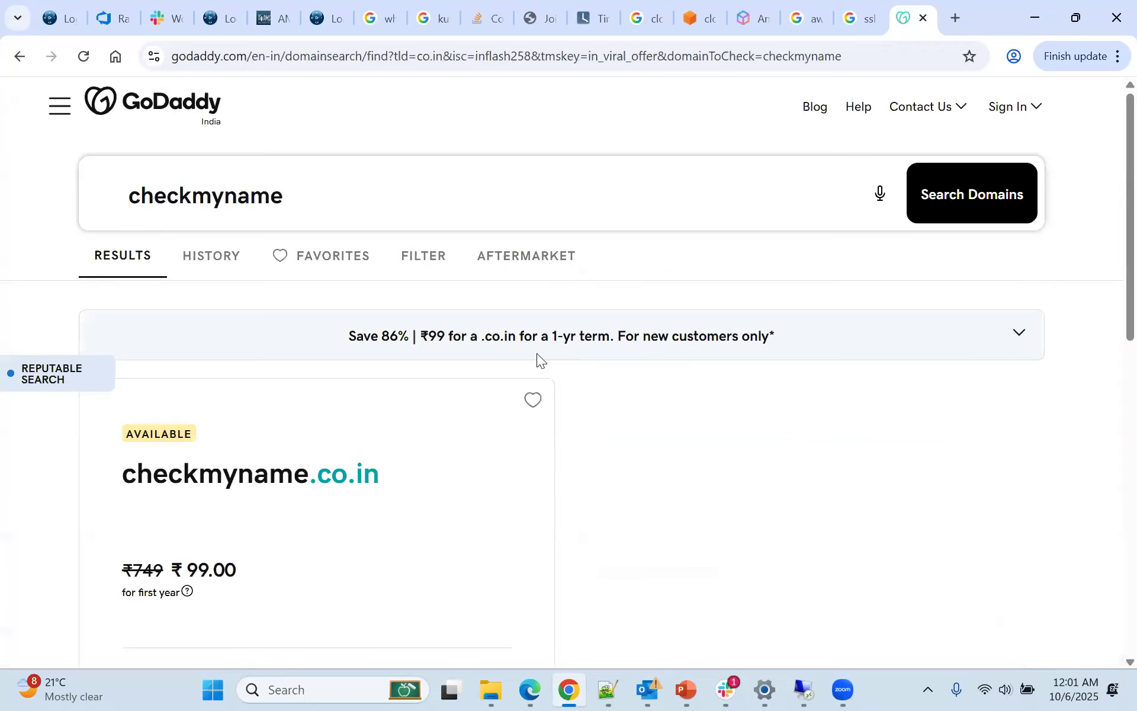
Add the checkmyname.co.in domain to the cart and review its registration term, renewal and protection options
scroll(537, 353, "down", 2)
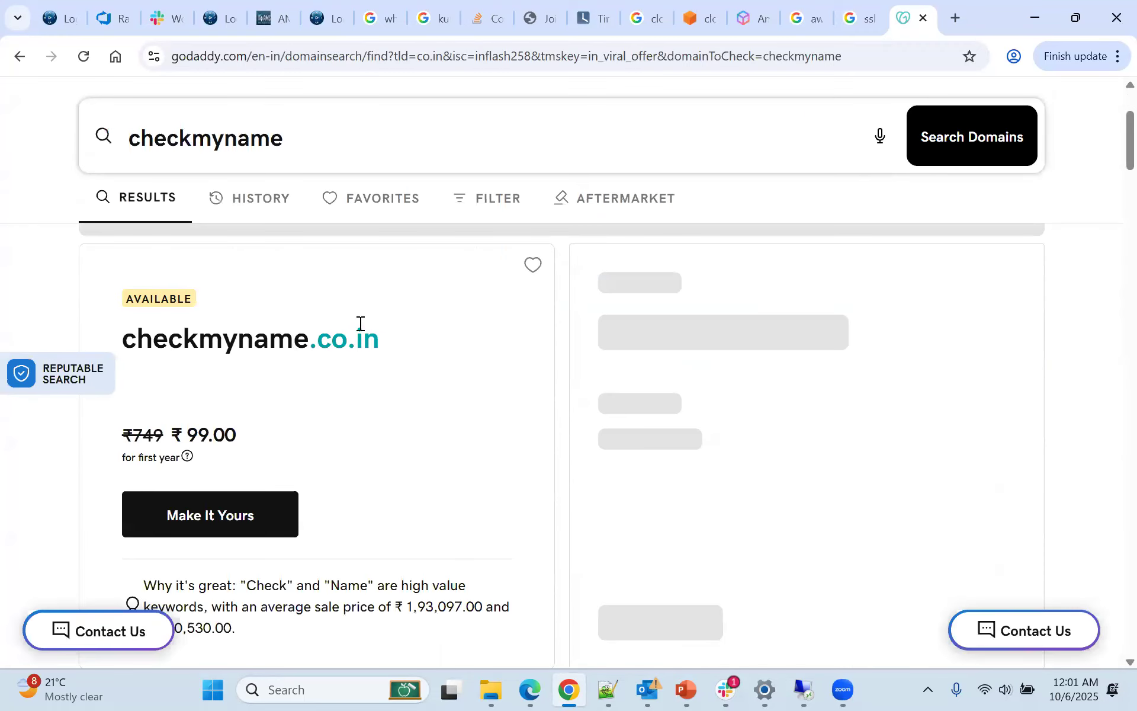
left_click(255, 501)
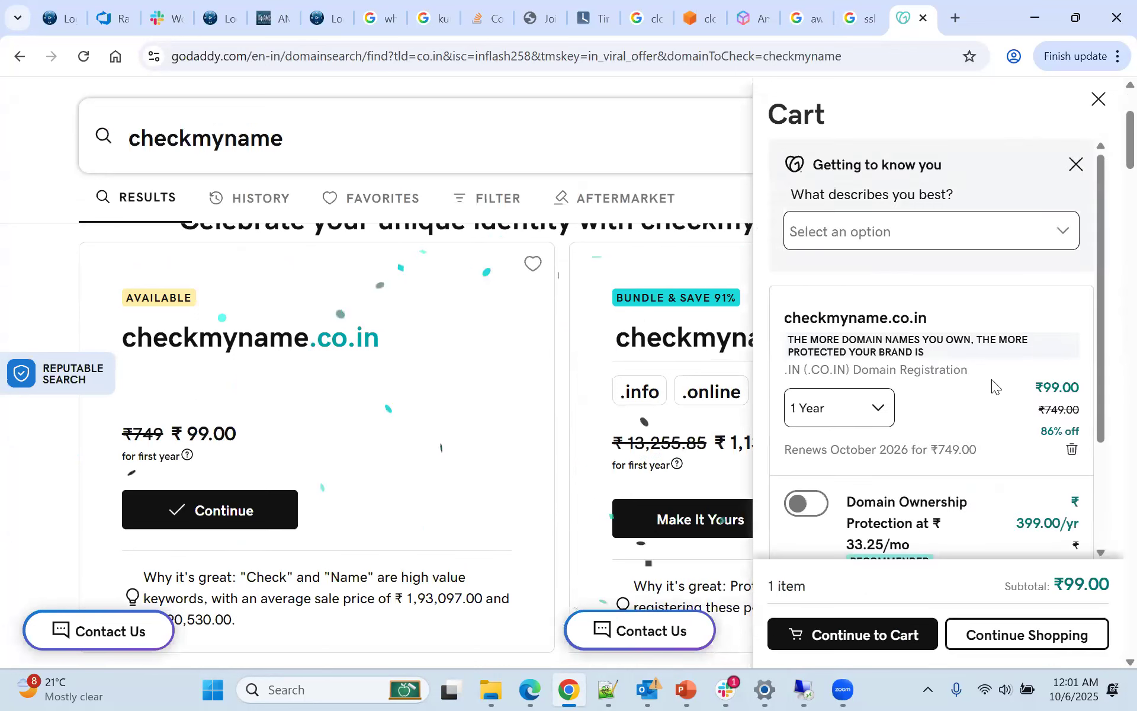
scroll(991, 379, "down", 2)
scroll(955, 401, "up", 2)
scroll(817, 347, "down", 3)
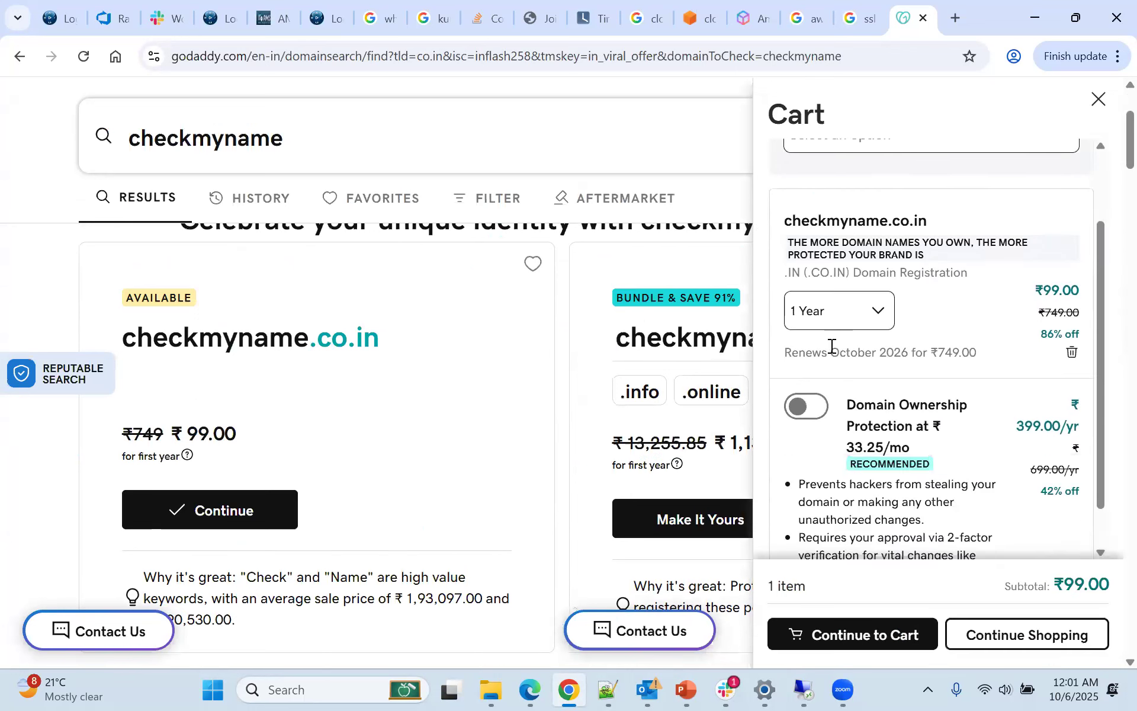
scroll(613, 511, "down", 5)
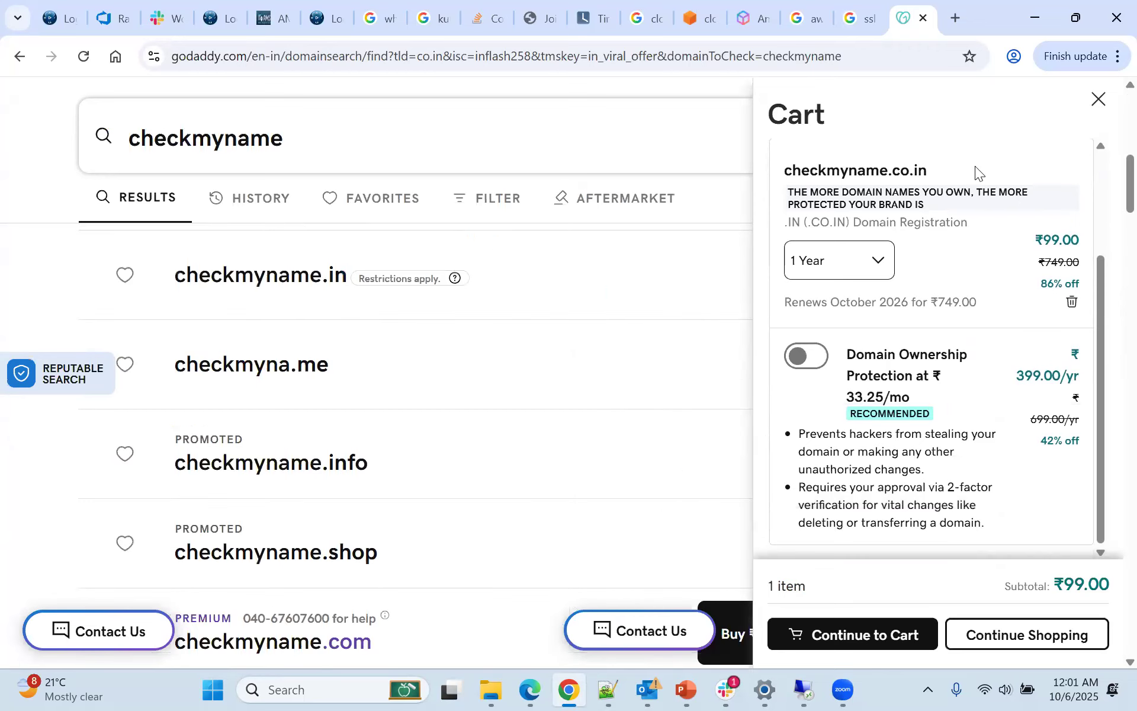
Close the cart and look through the alternative domain names and their prices
left_click(1098, 99)
scroll(717, 325, "down", 5)
scroll(719, 338, "down", 5)
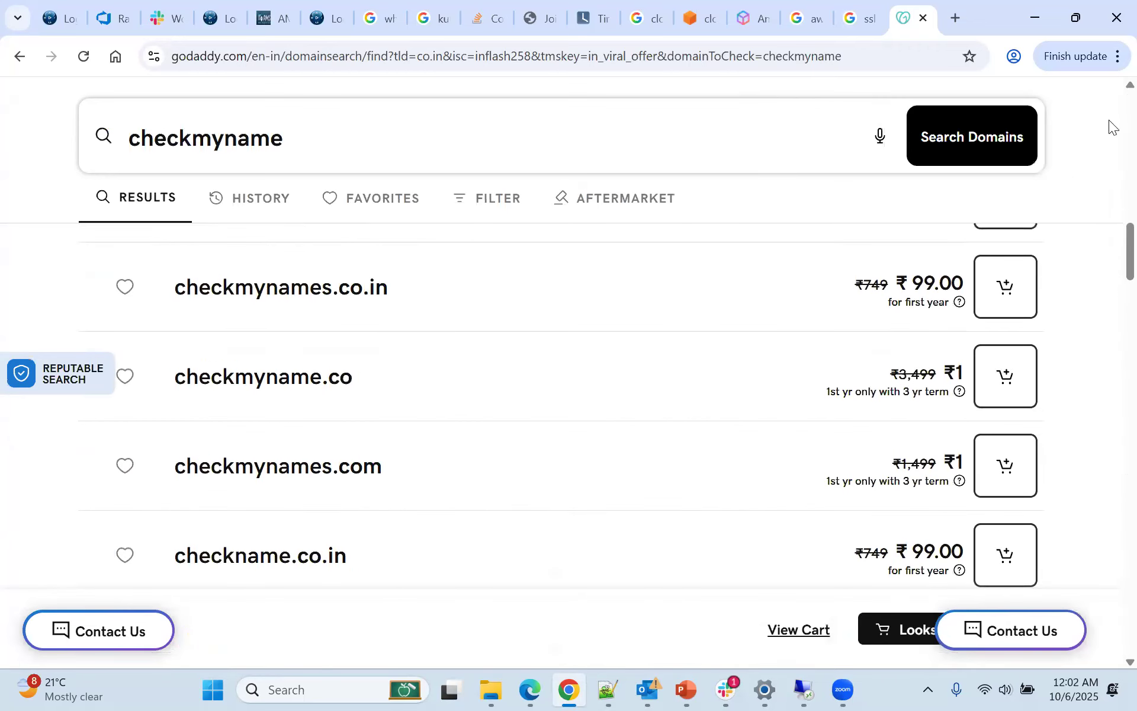
scroll(12, 97, "down", 5)
Return to the GoDaddy homepage and open the Web Hosting page from the Hosting category
left_click(20, 57)
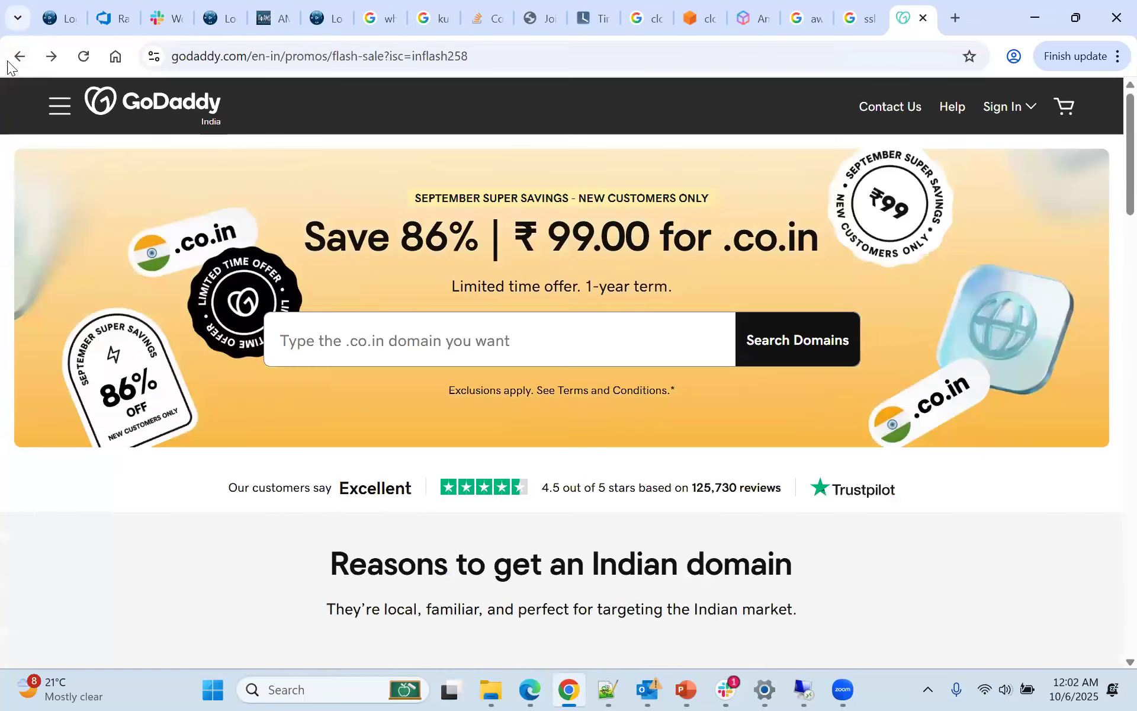
left_click(21, 57)
left_click(59, 107)
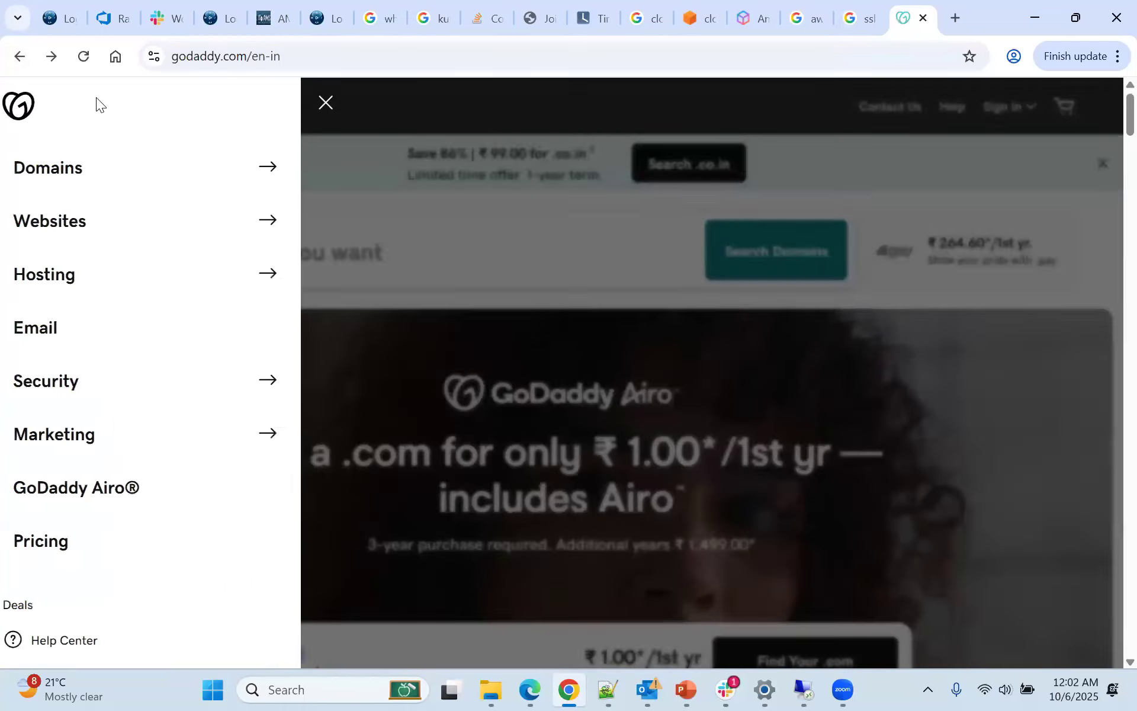
left_click(235, 254)
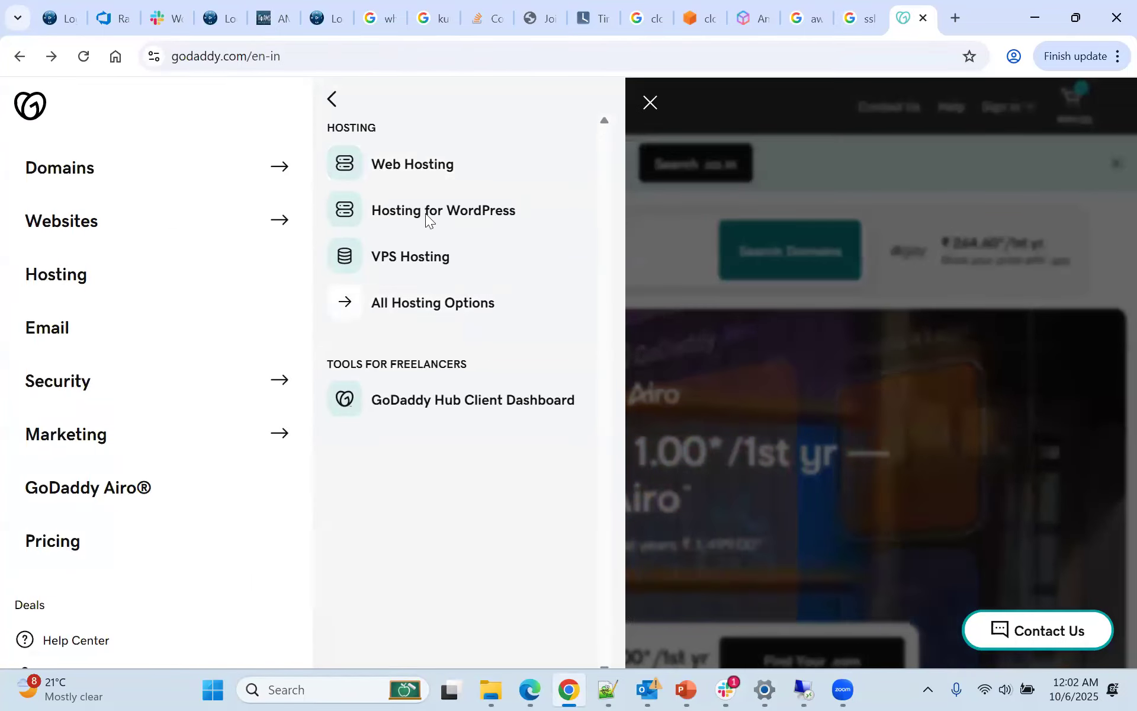
left_click(406, 165)
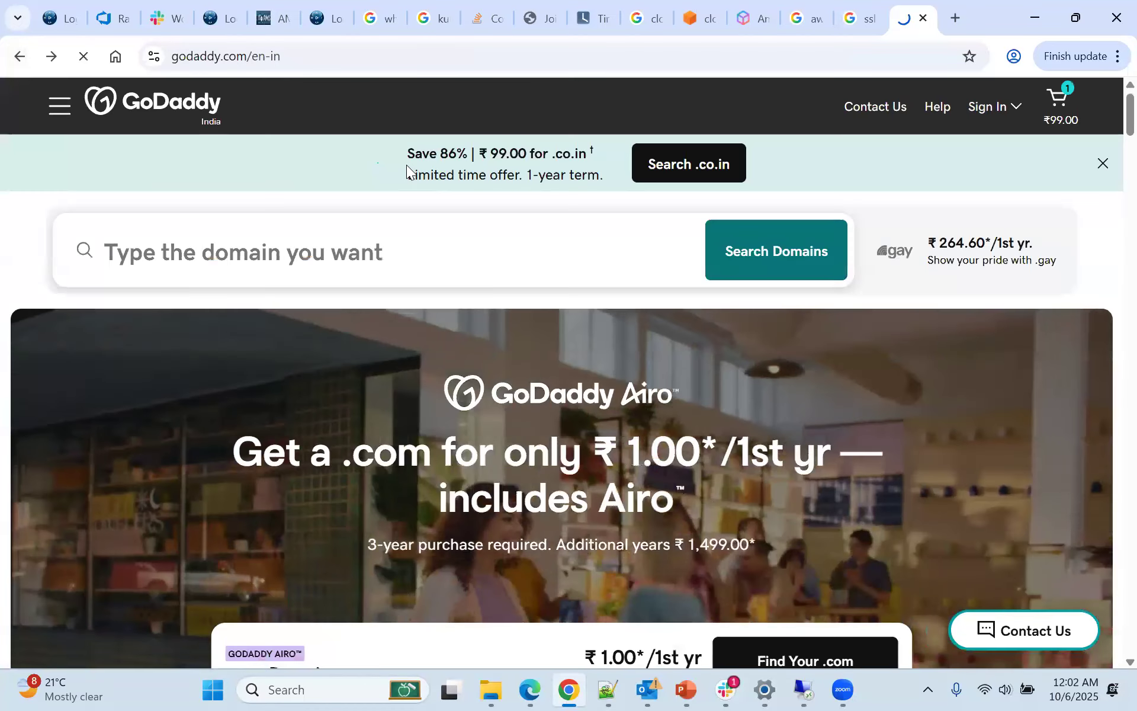
Highlight the "Free SSL certificate for all your sites" feature on the Web Hosting page
scroll(866, 391, "down", 2)
mouse_move(688, 371)
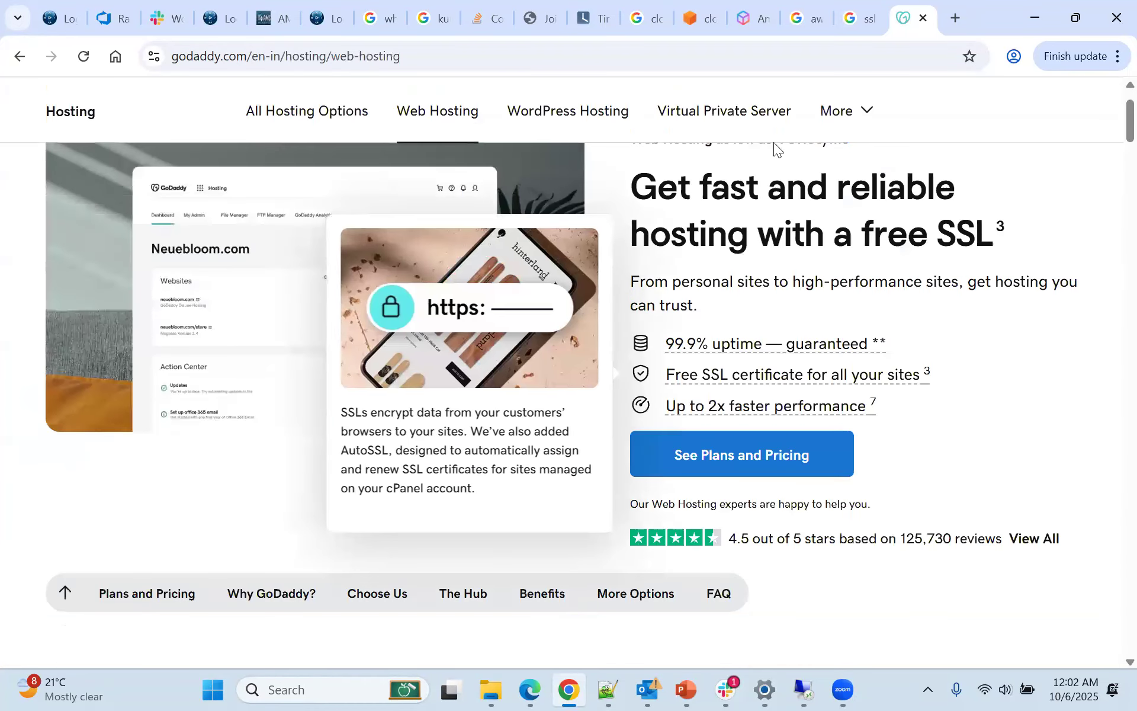
left_click_drag(668, 376, 927, 382)
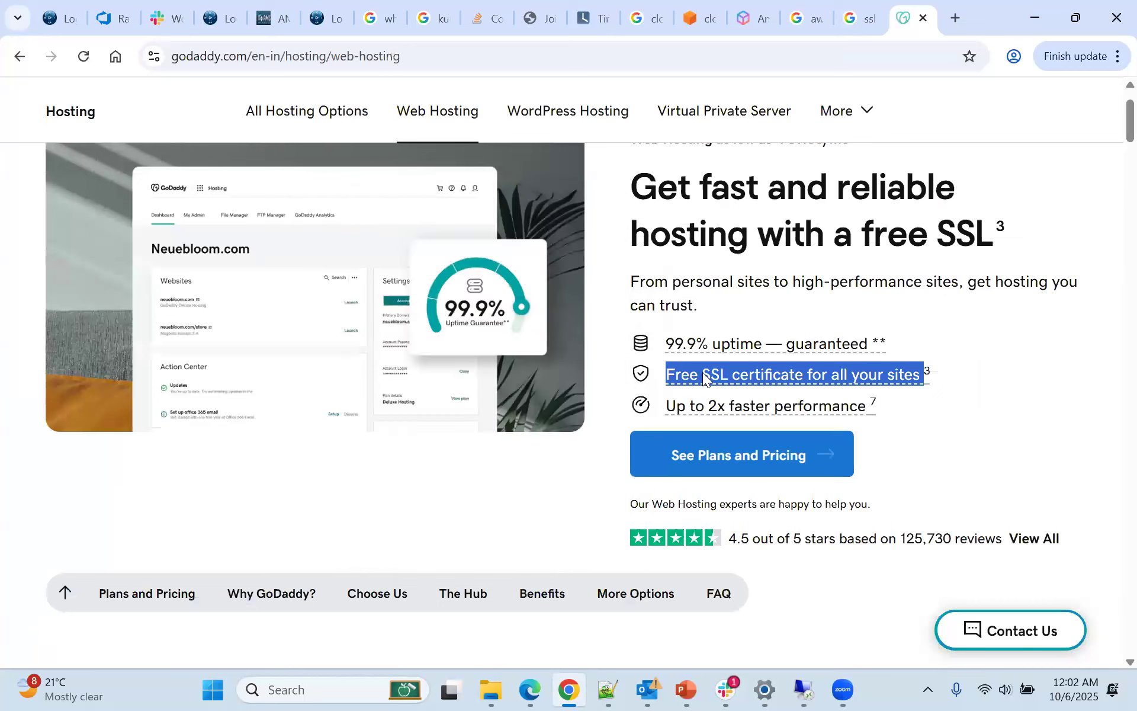
Return to the CloudFront pricing page and highlight "Free SSL certificates" in the Always Free Tier list
mouse_move(812, 689)
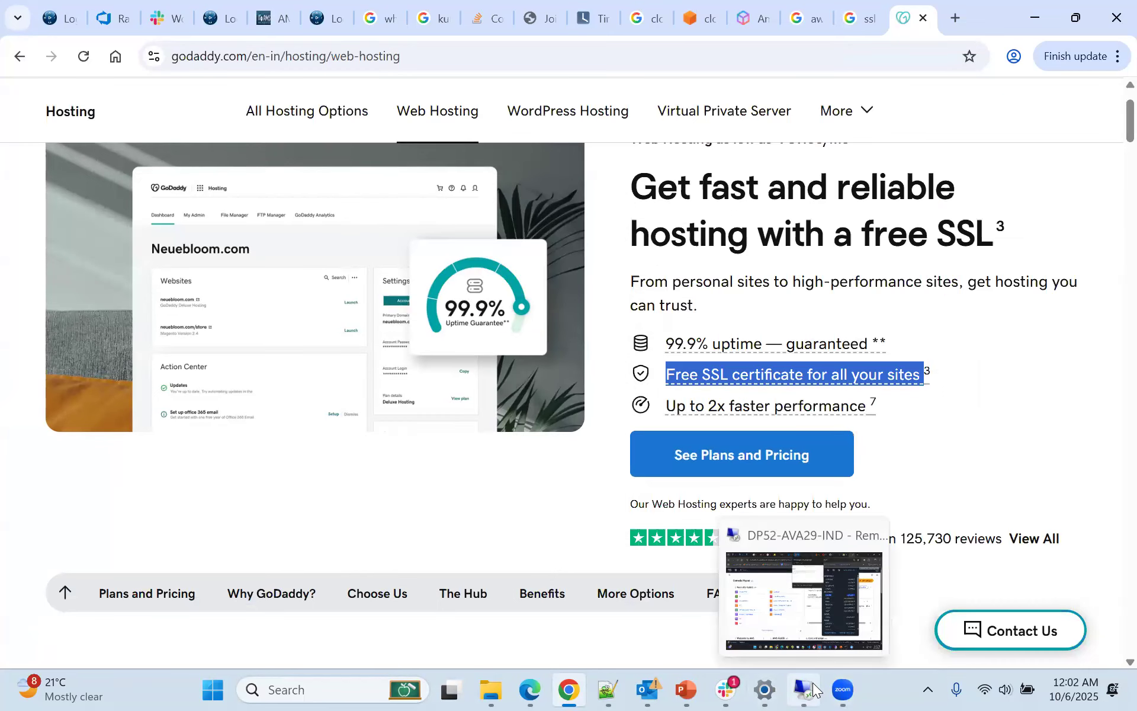
left_click(855, 17)
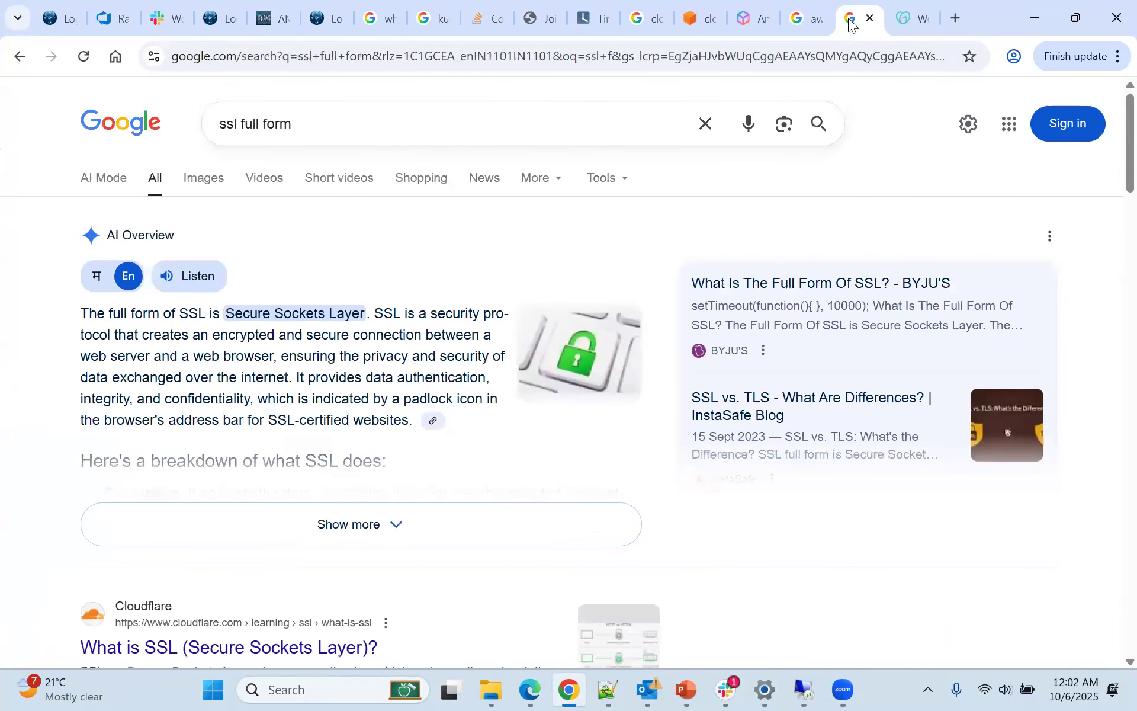
left_click(782, 24)
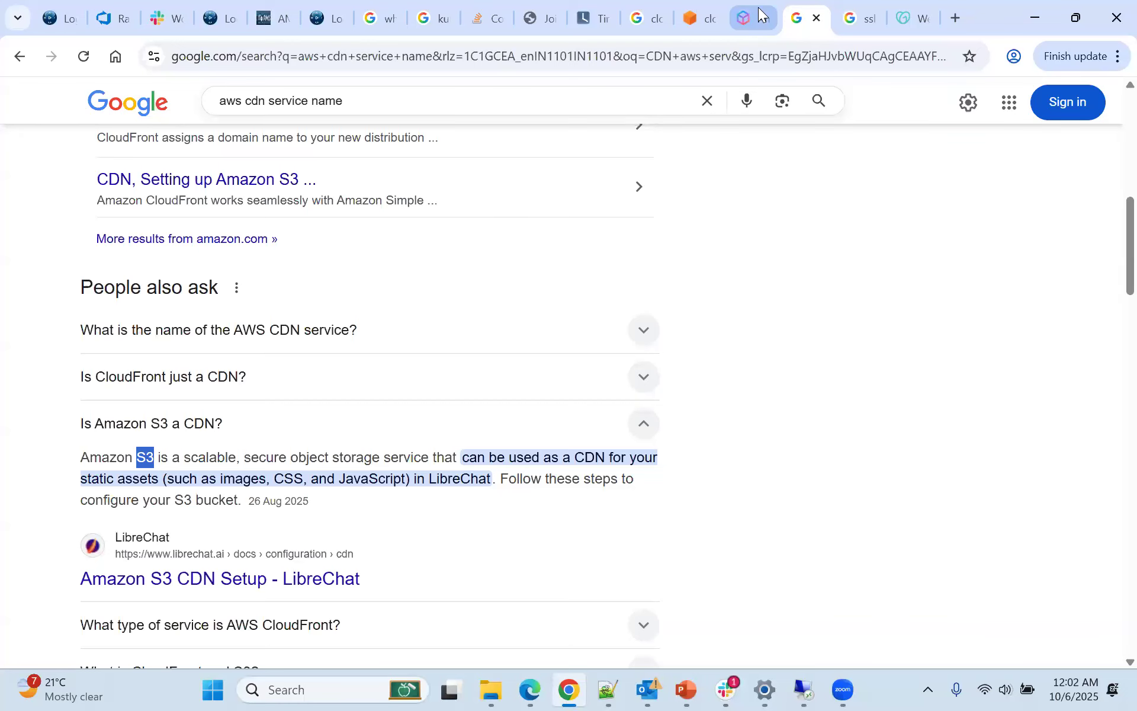
left_click(758, 9)
left_click_drag(603, 511, 693, 516)
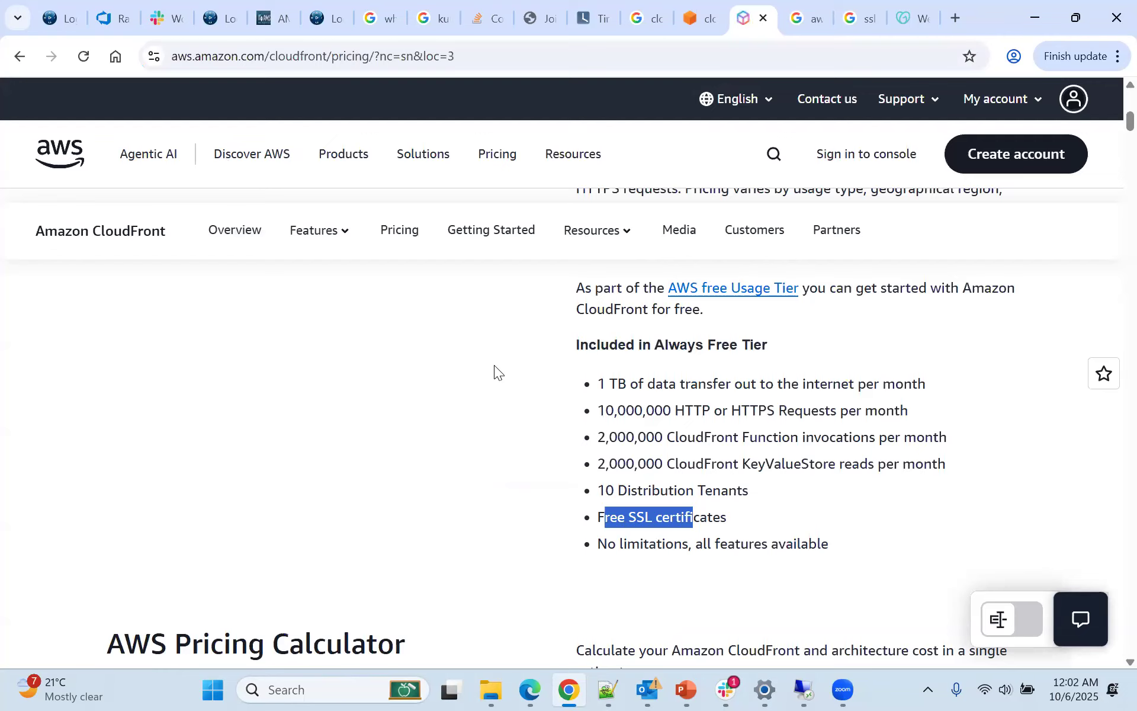
left_click_drag(598, 516, 739, 515)
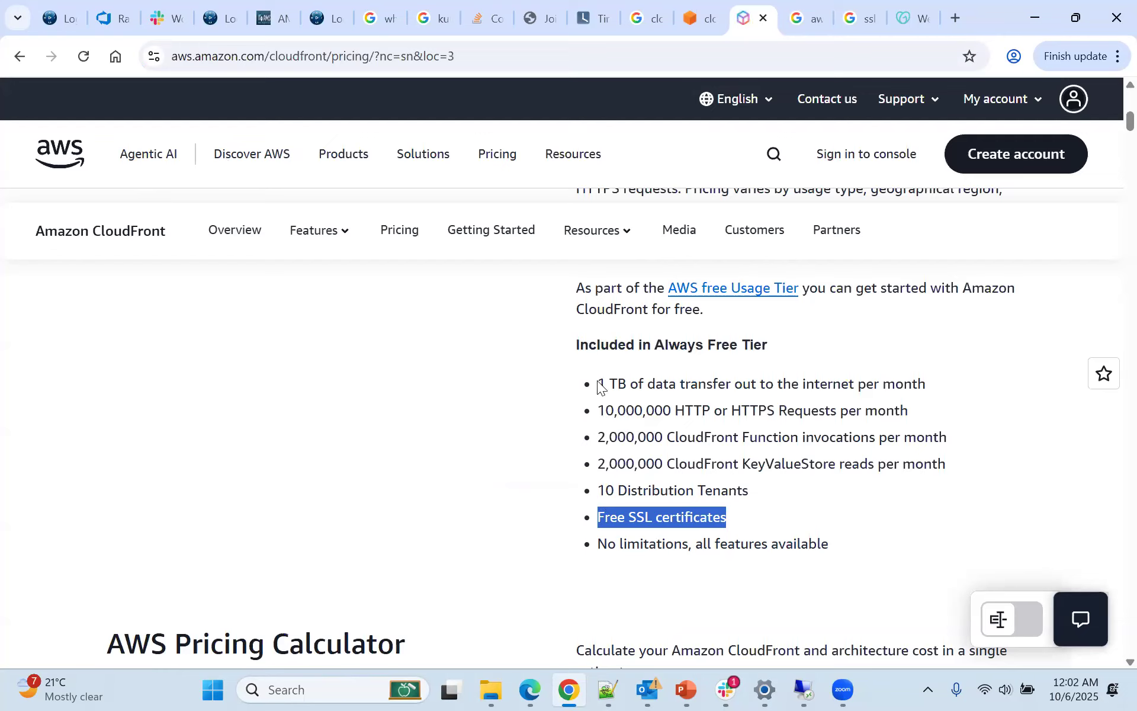
Switch to the AWS console in the remote desktop session, search for s3 and open the S3 service
left_click(808, 689)
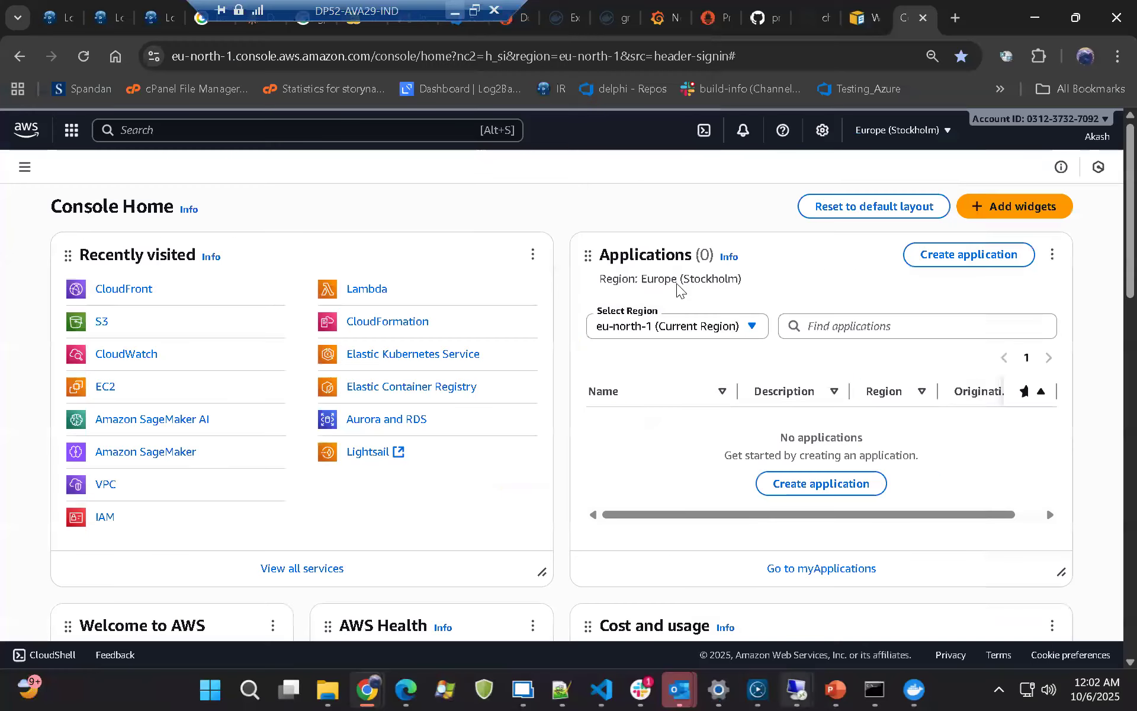
left_click(185, 130)
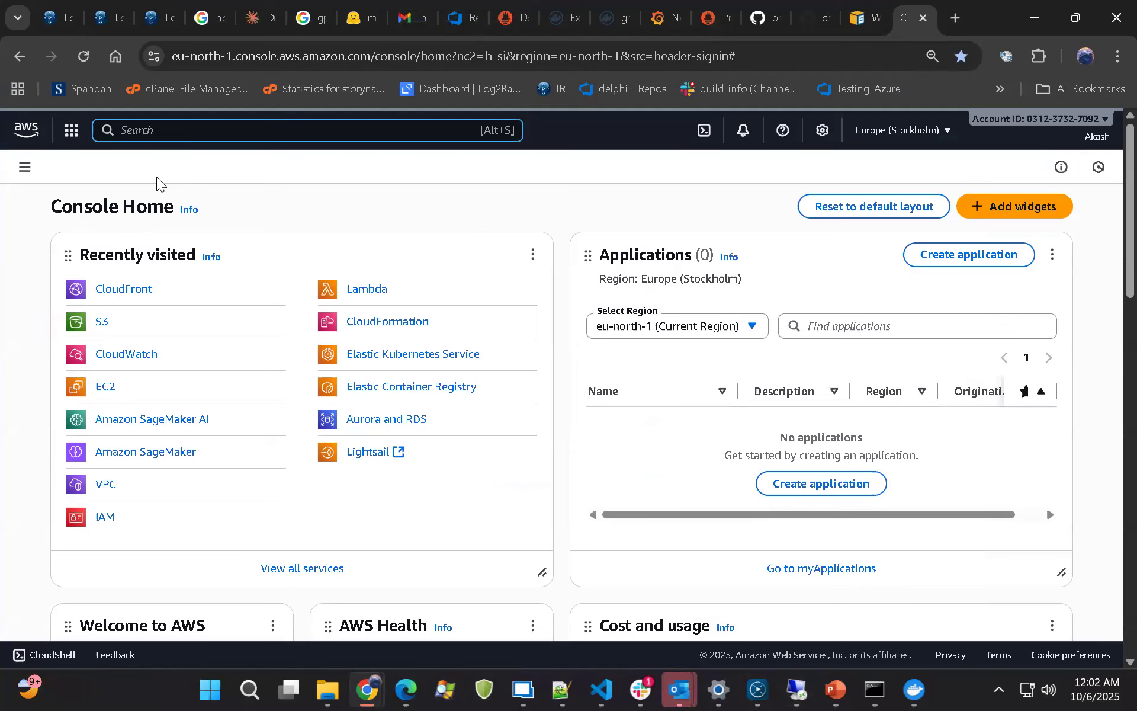
type("s3")
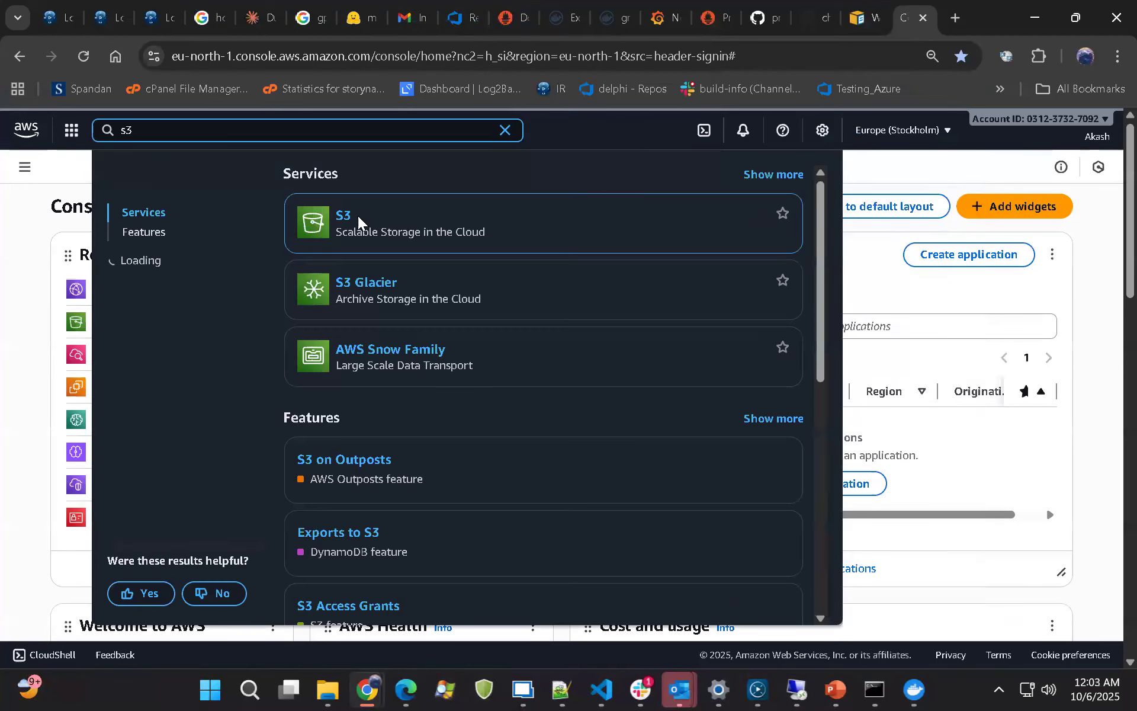
left_click(357, 228)
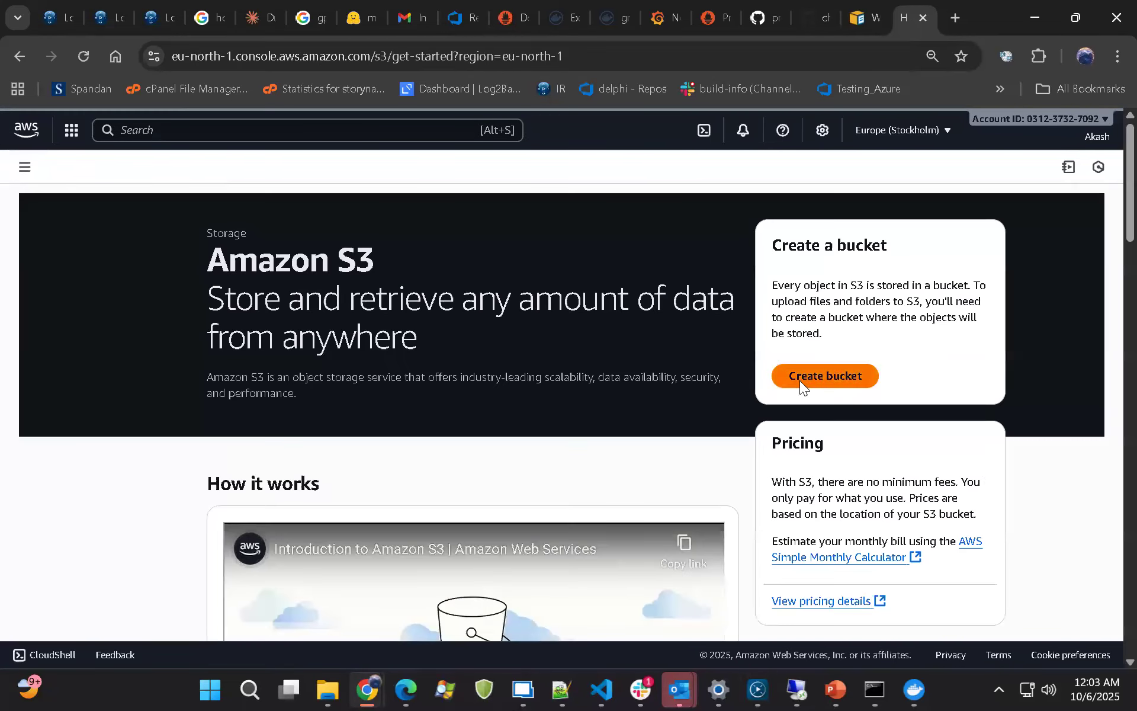
Start creating a general purpose bucket and enter CloudFront-369 as its name
left_click(803, 379)
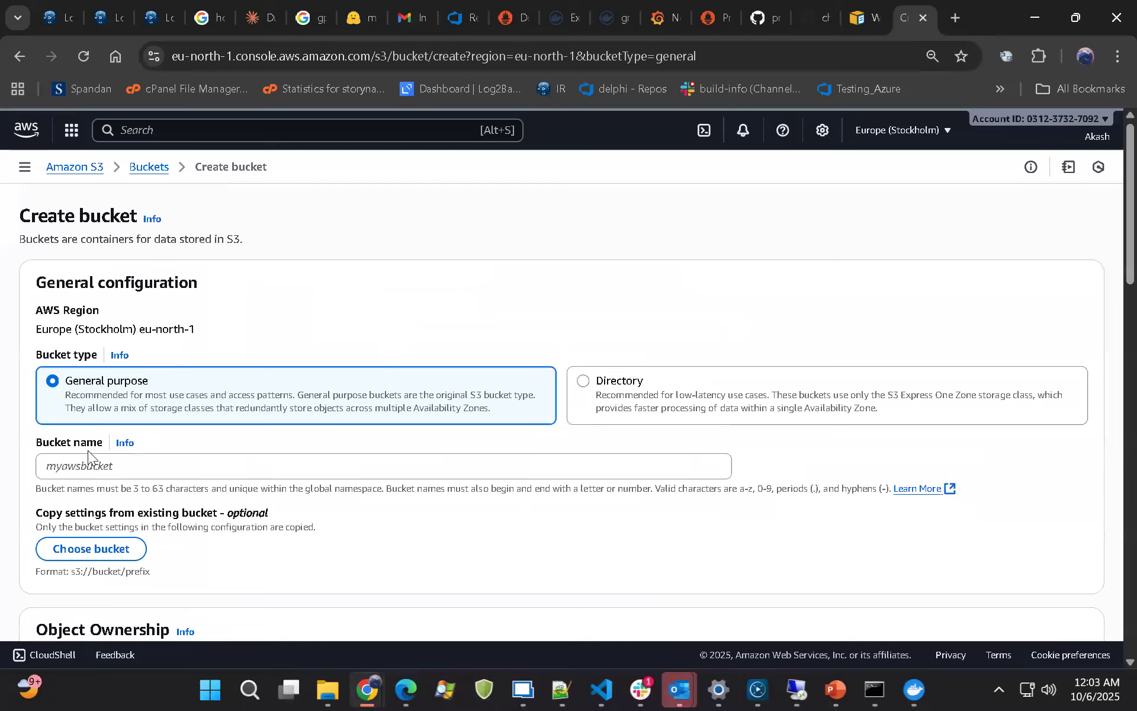
left_click(88, 453)
type("CloudFront")
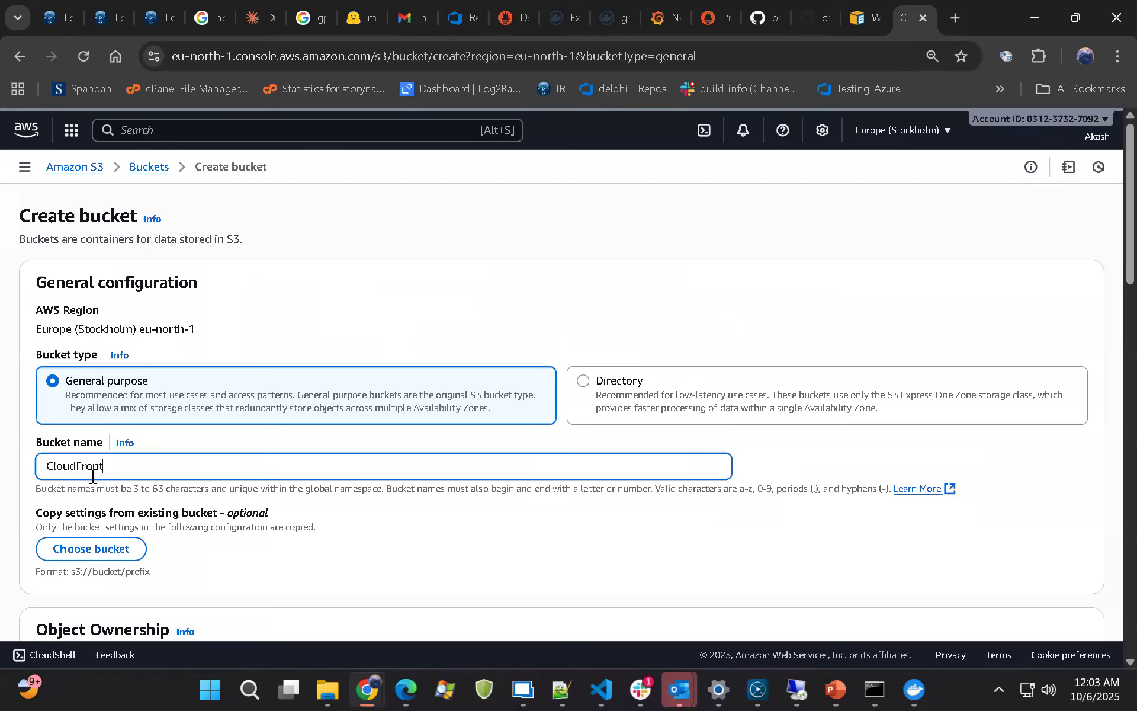
type("-369")
Go through the default public access, versioning and encryption settings and try to create the bucket
scroll(91, 476, "down", 6)
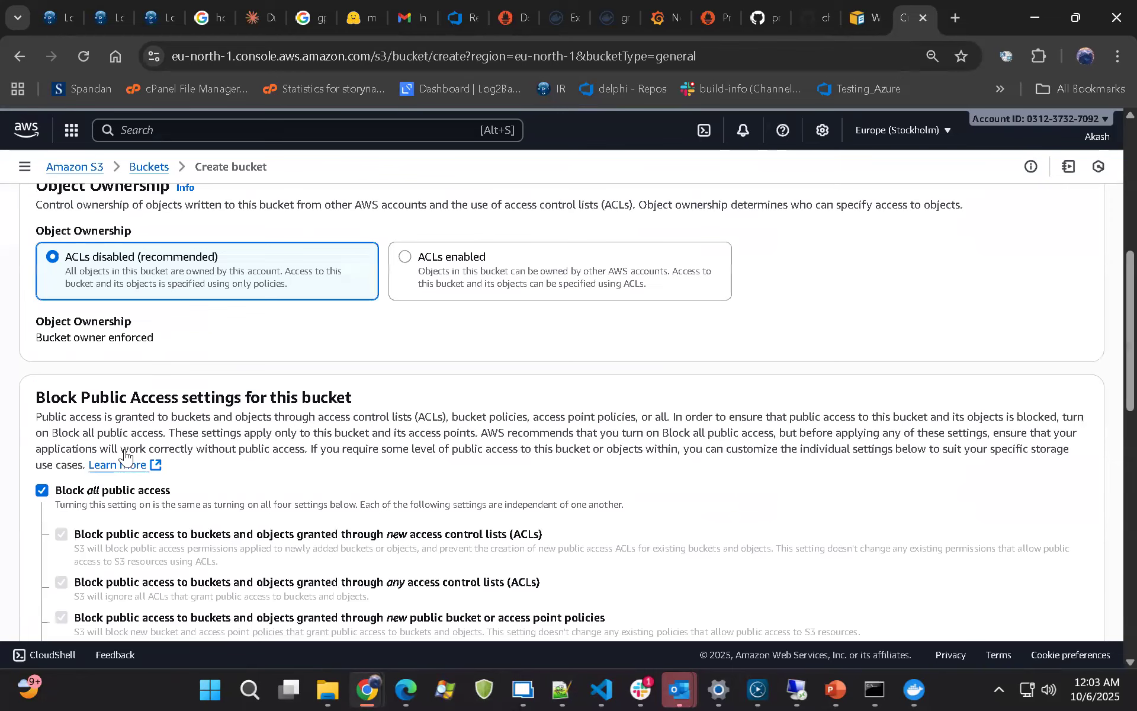
left_click_drag(36, 398, 261, 399)
scroll(96, 476, "down", 4)
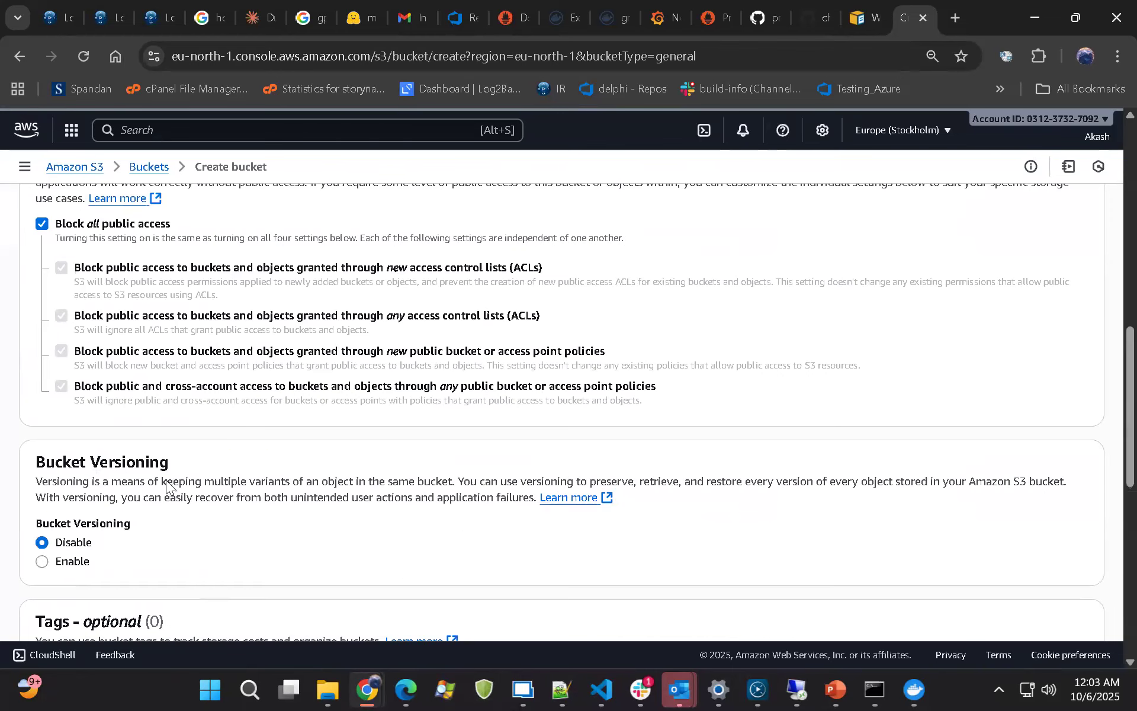
scroll(166, 483, "down", 1)
scroll(109, 495, "down", 3)
scroll(50, 479, "down", 3)
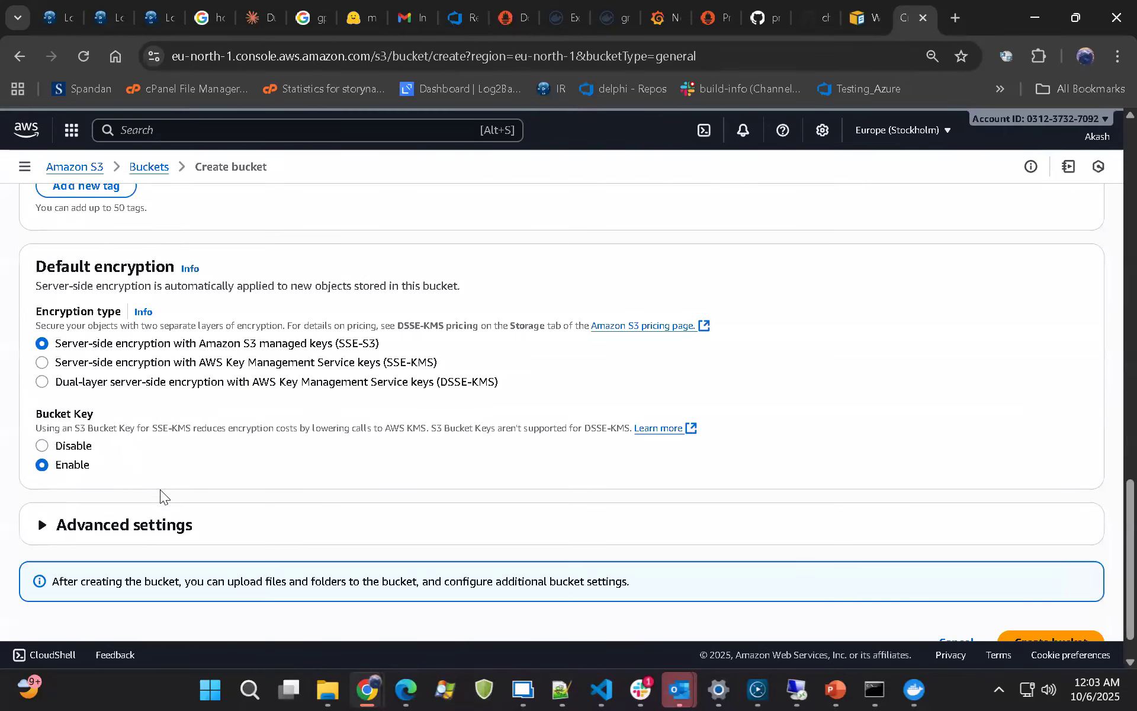
scroll(1076, 506, "down", 1)
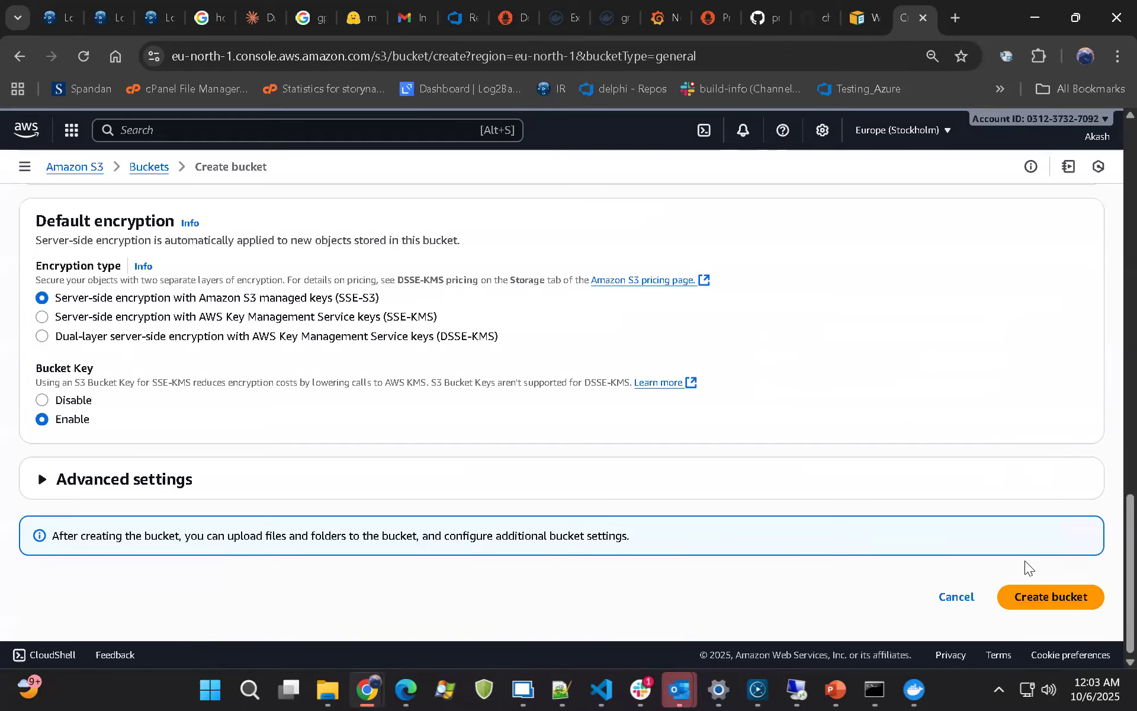
left_click(1022, 583)
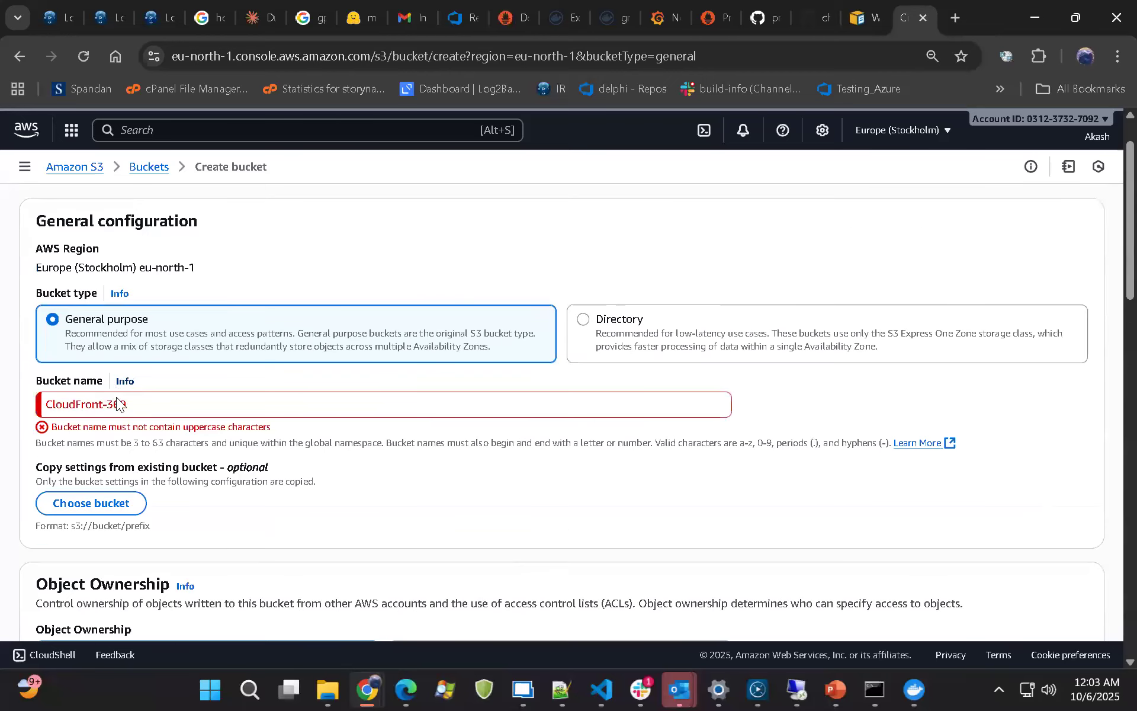
Change the bucket name to all lowercase, cloudfront-369, and create the bucket with the default settings
left_click(48, 405)
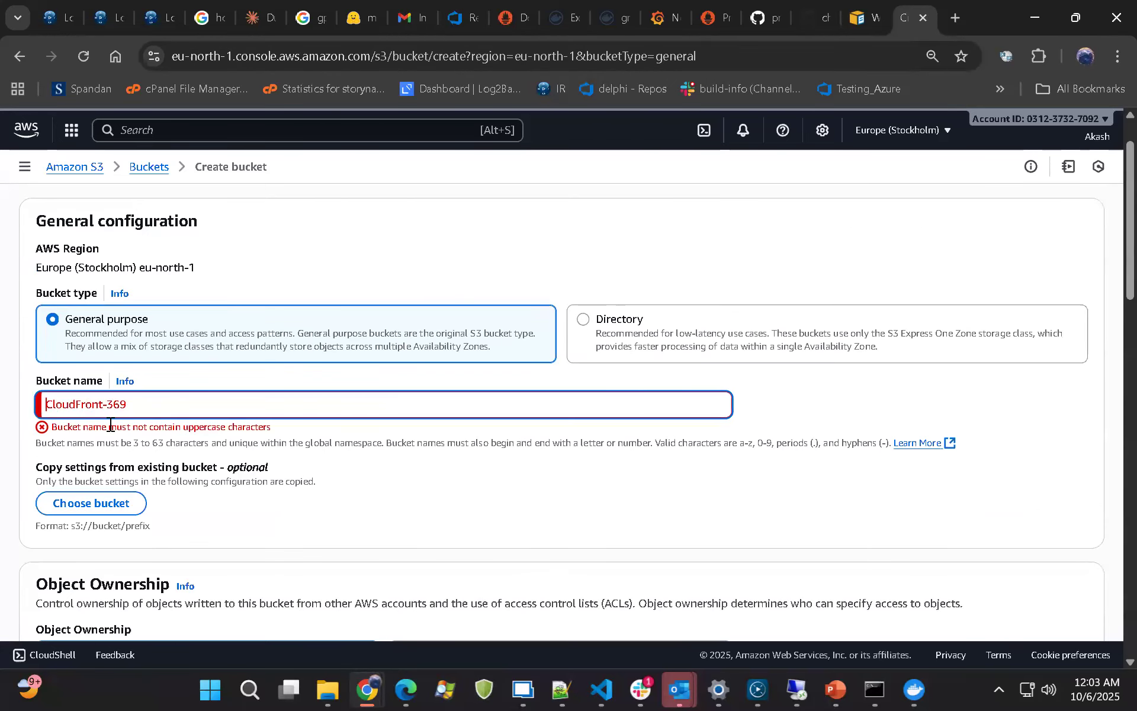
key("Delete")
type("c")
scroll(839, 386, "down", 20)
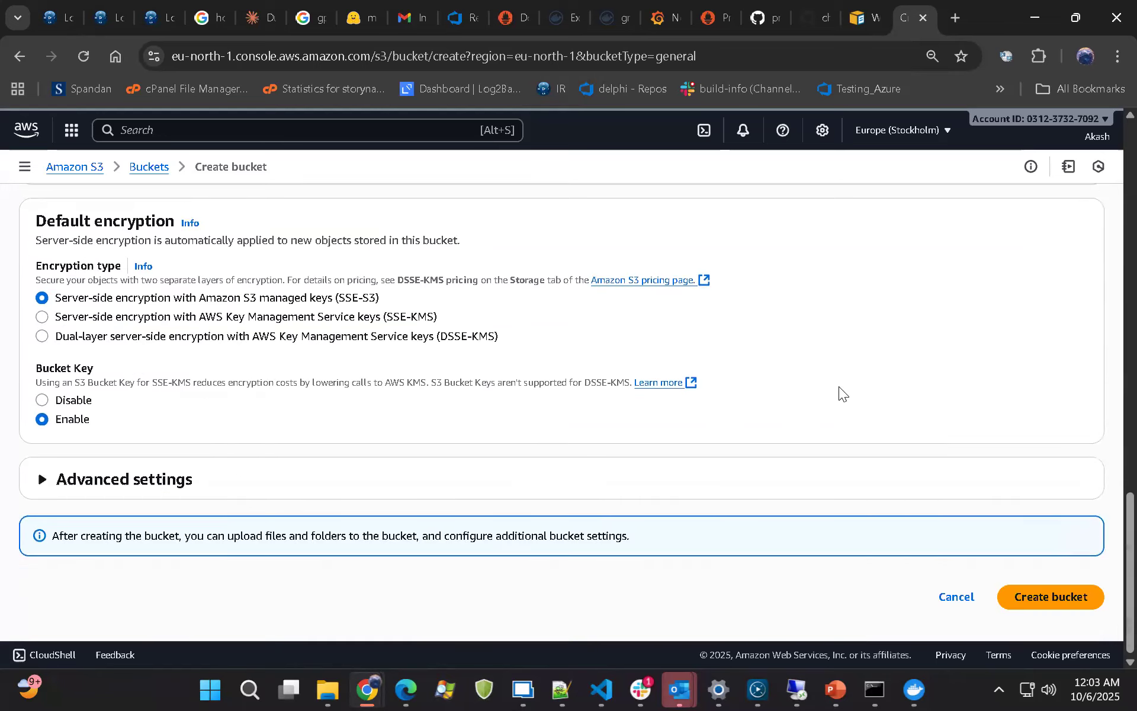
left_click(1015, 587)
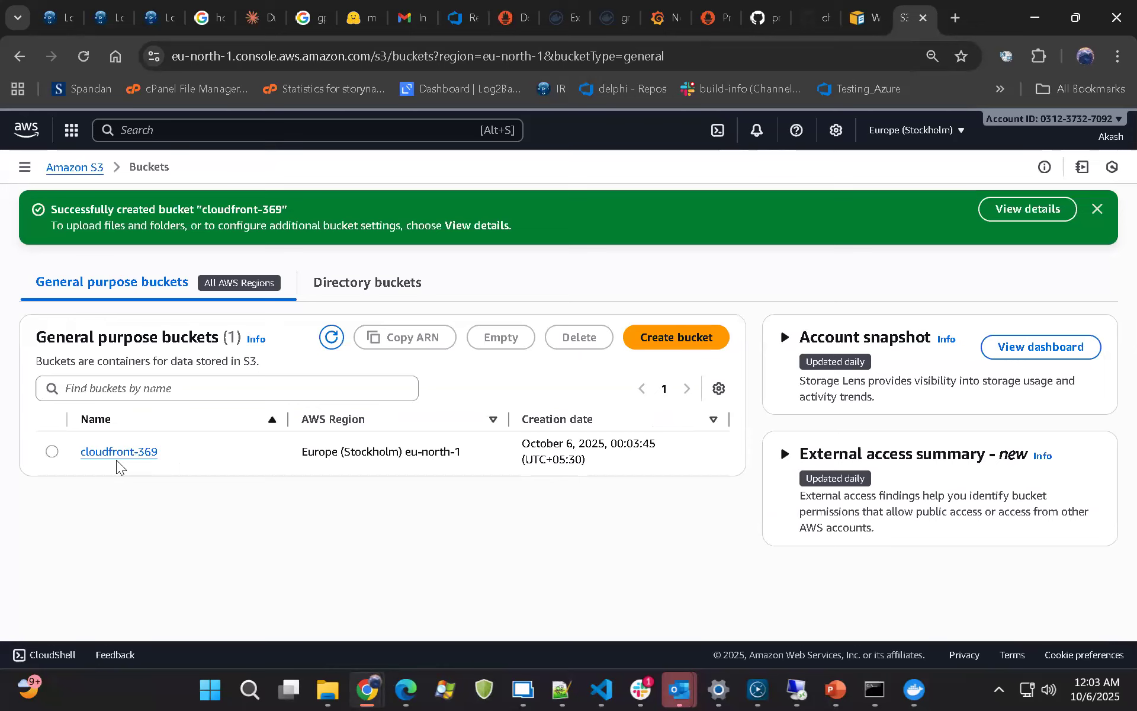
Open the cloudfront-369 bucket and start adding files to a new upload
left_click(110, 456)
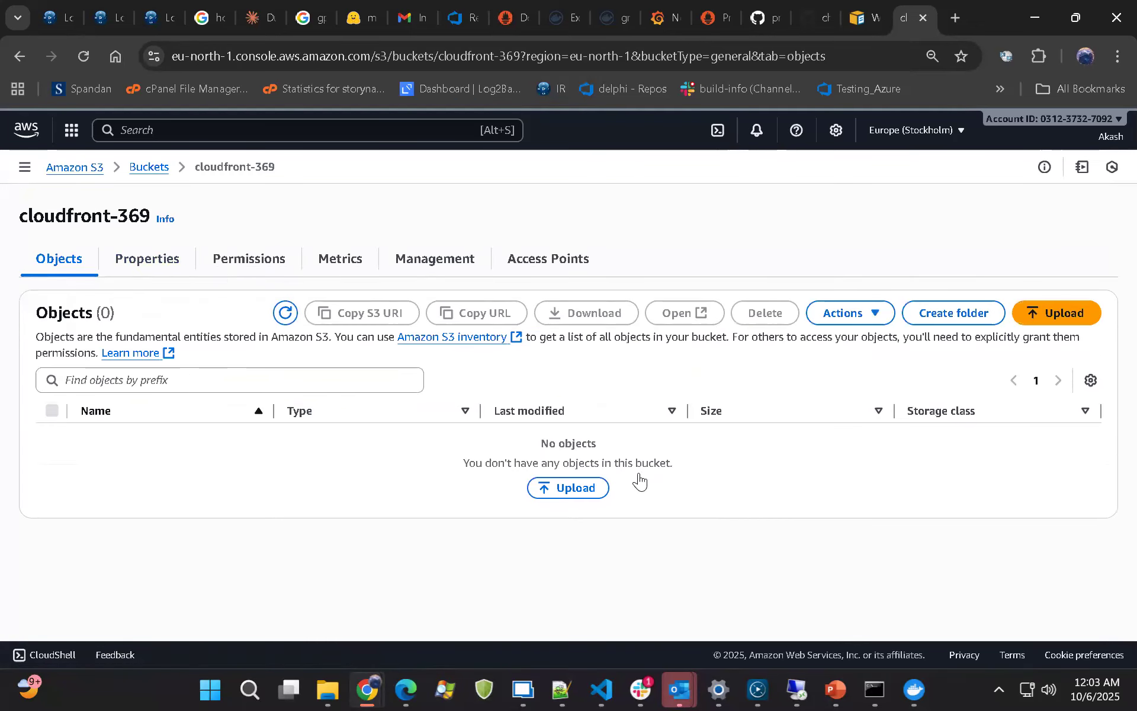
left_click(560, 489)
scroll(261, 397, "down", 3)
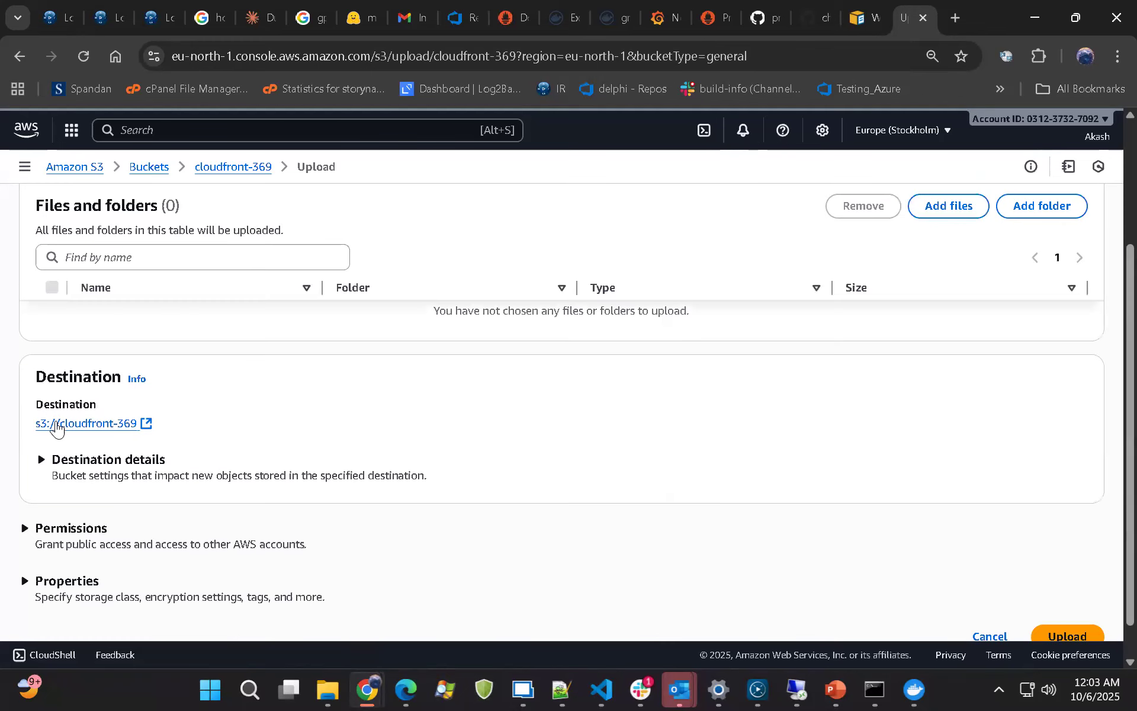
left_click(951, 213)
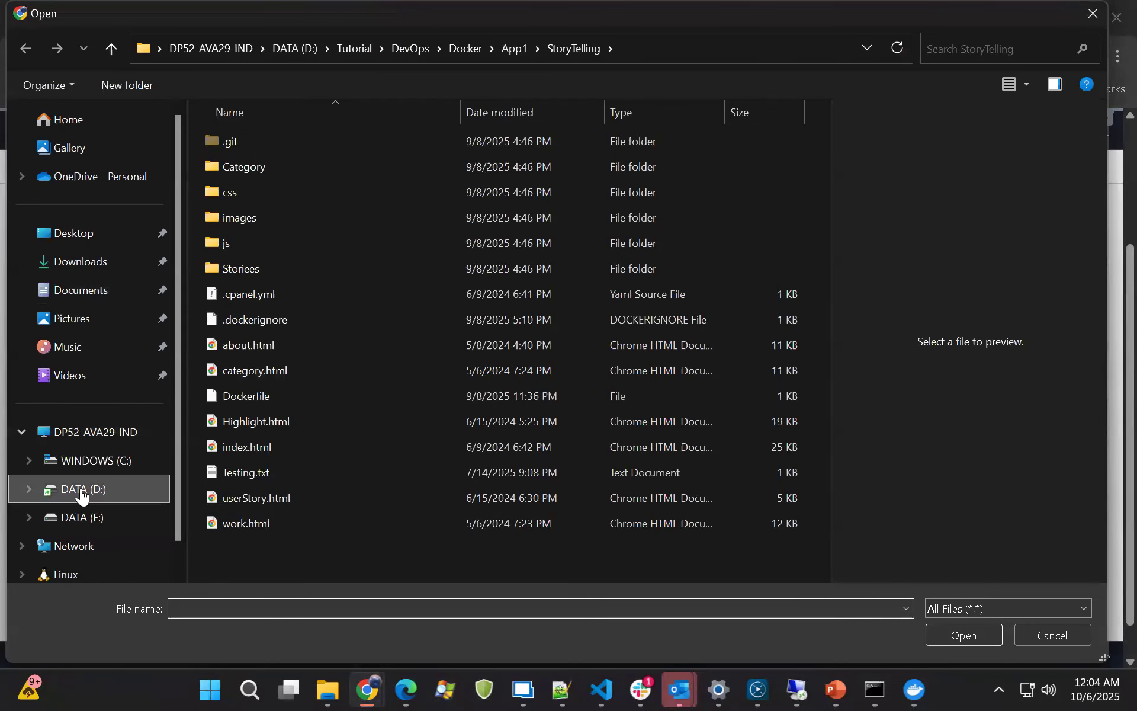
Add all files from the Tutorial > DevOps > Docker > App1 > StoryTelling folder on drive D: to the upload
left_click(82, 492)
double_click(248, 449)
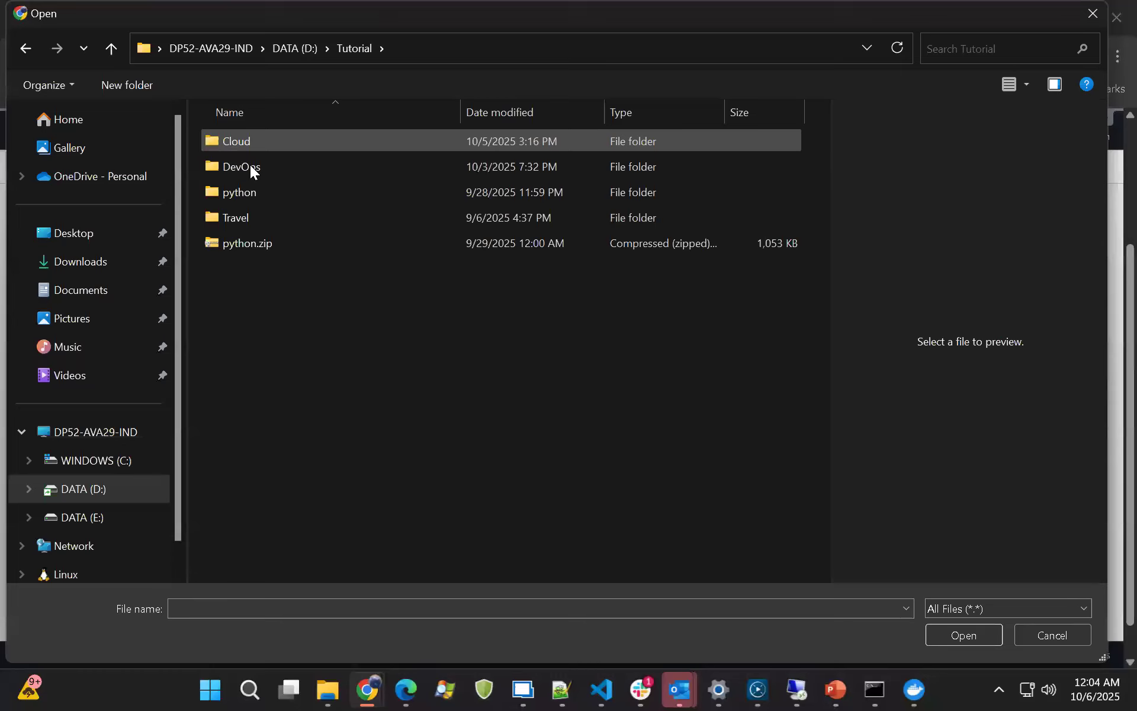
double_click(250, 167)
double_click(250, 145)
double_click(250, 144)
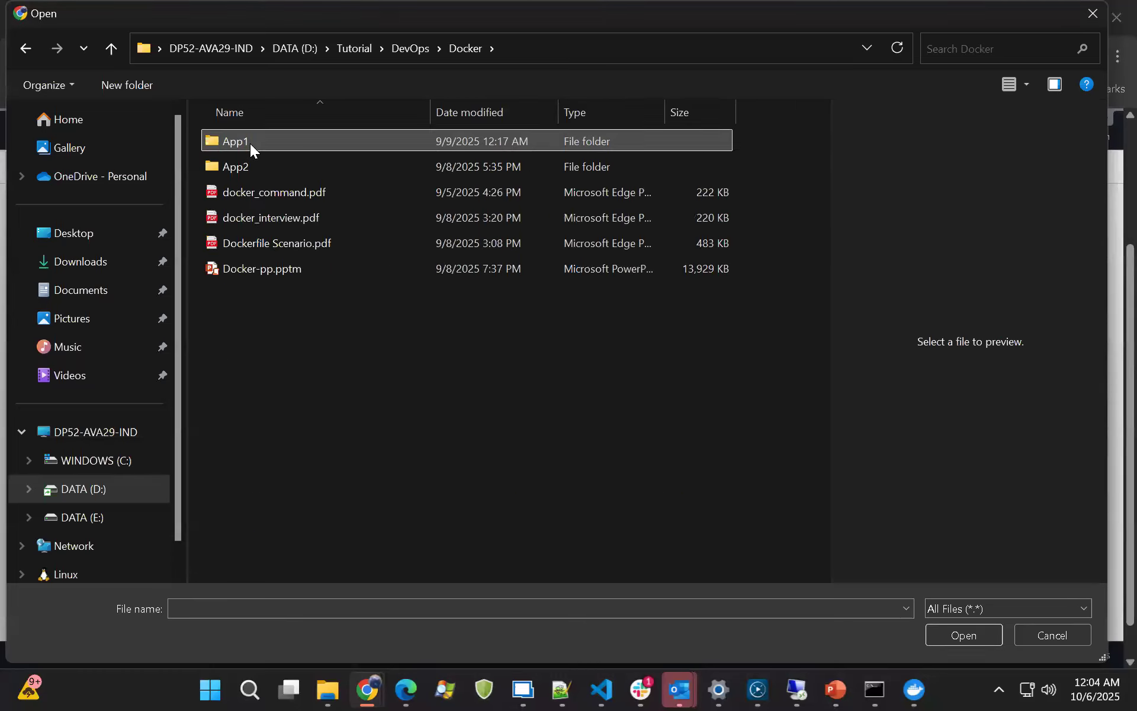
double_click(250, 144)
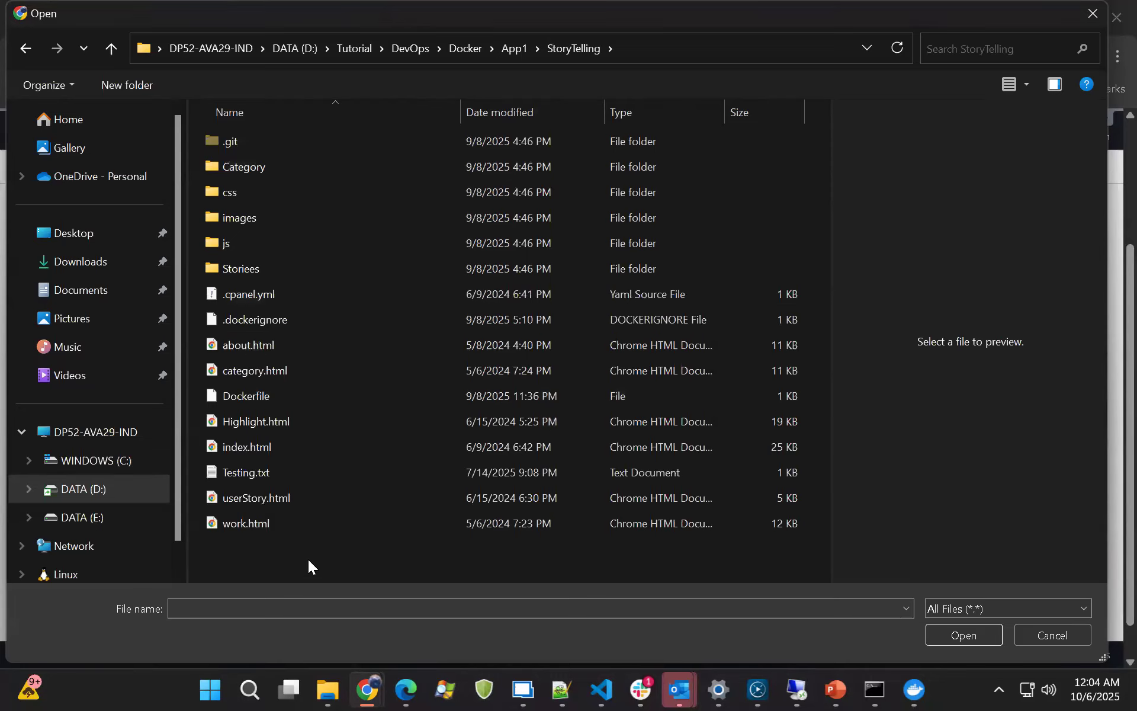
key("ctrl+a")
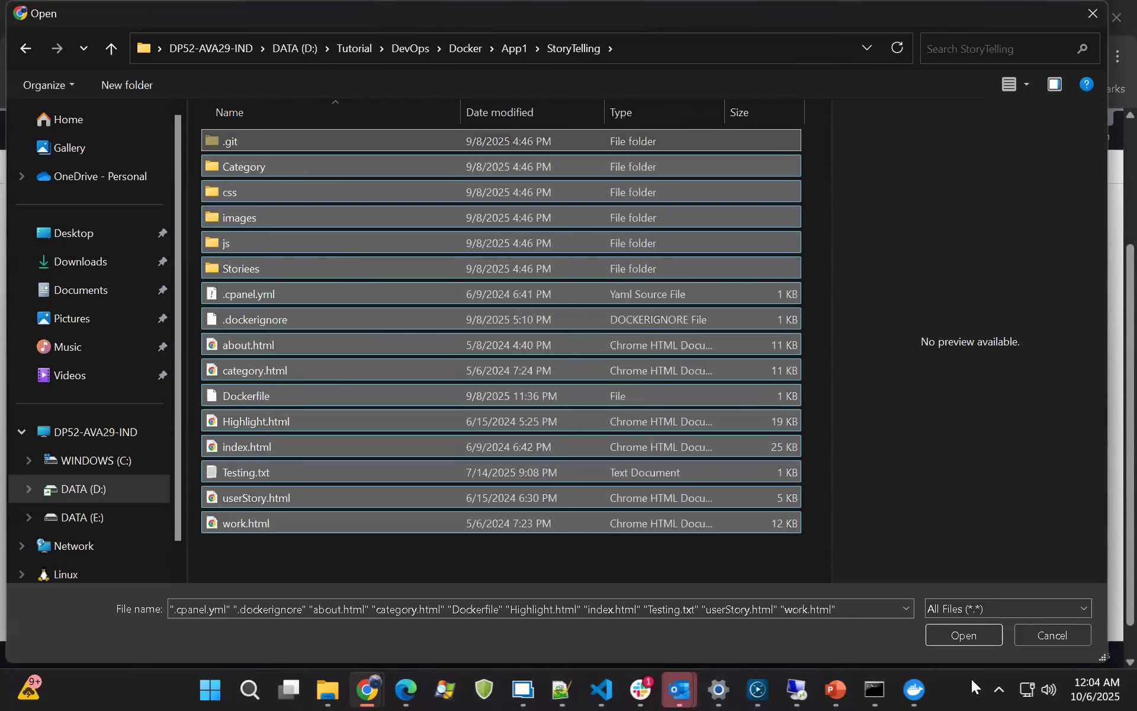
left_click(977, 633)
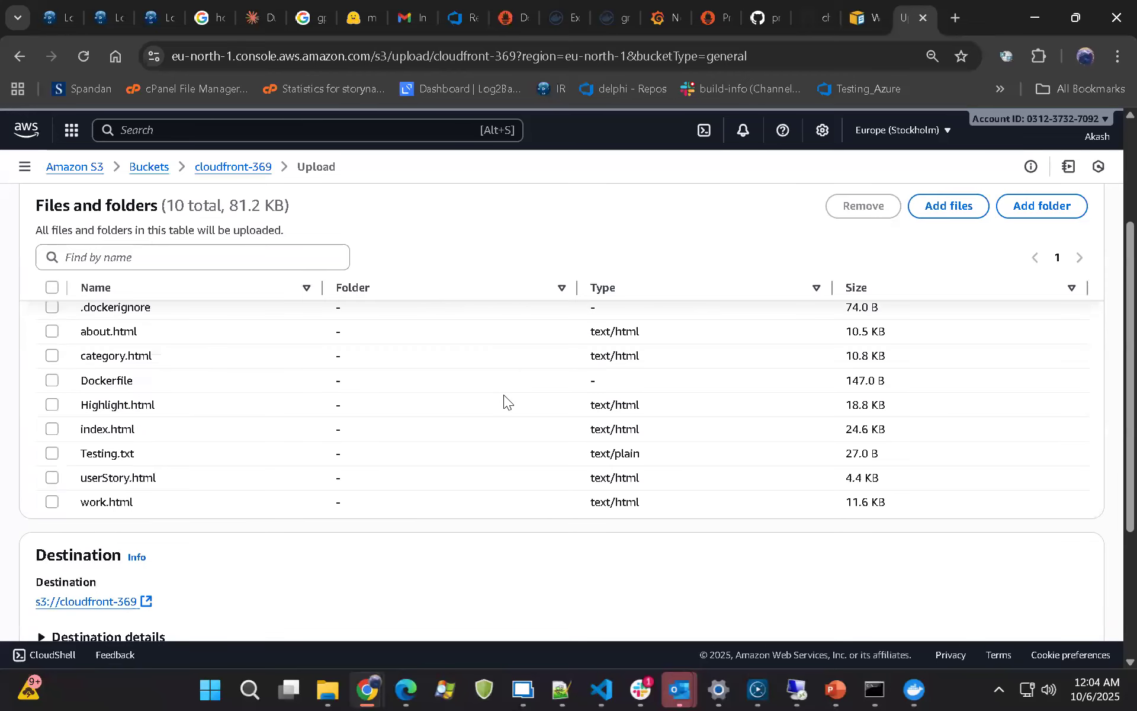
Check the list of chosen files and upload them to the cloudfront-369 bucket
scroll(504, 397, "down", 2)
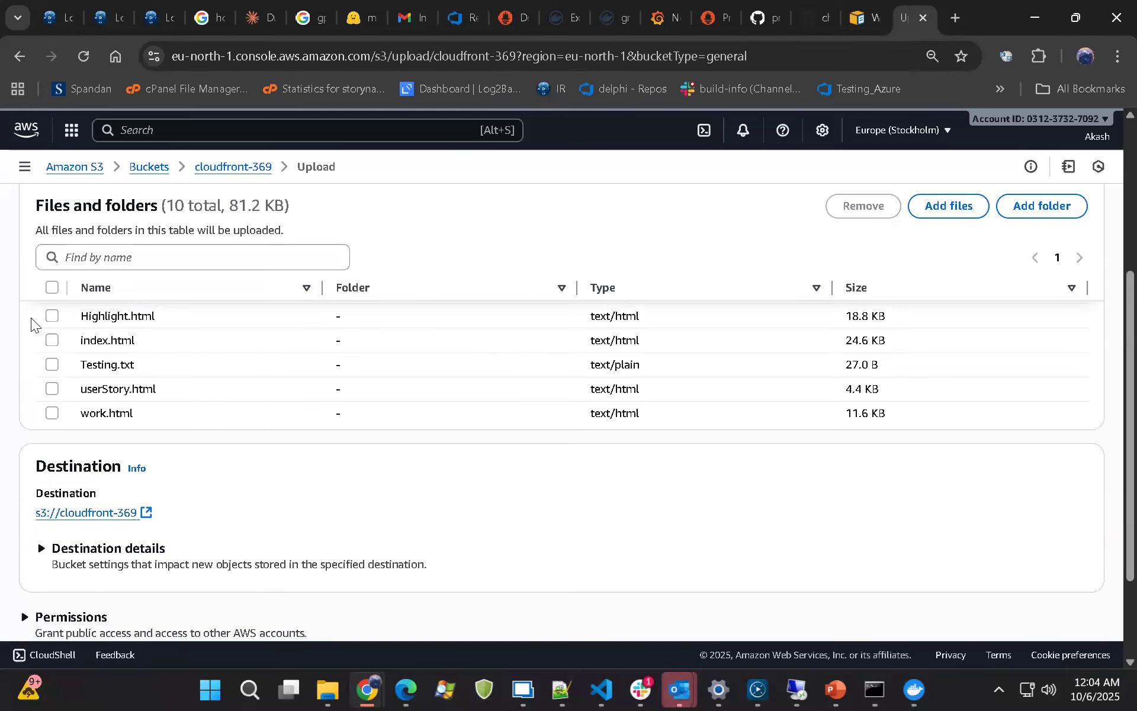
scroll(214, 443, "up", 5)
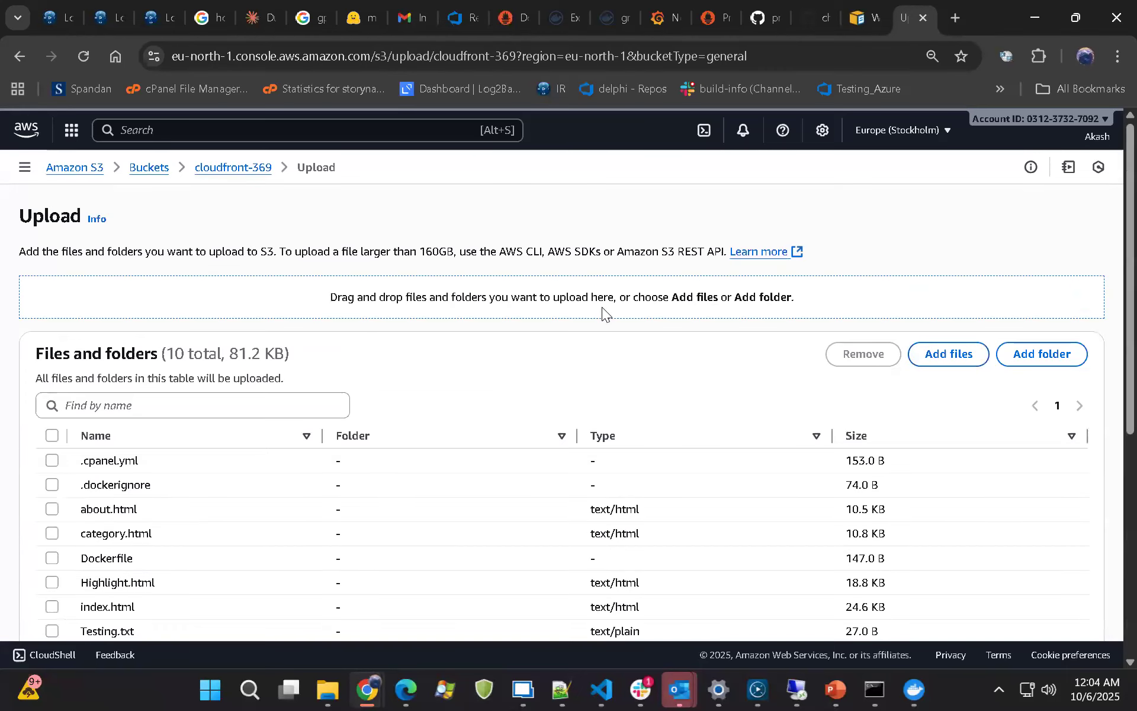
scroll(603, 311, "down", 3)
scroll(788, 521, "down", 1)
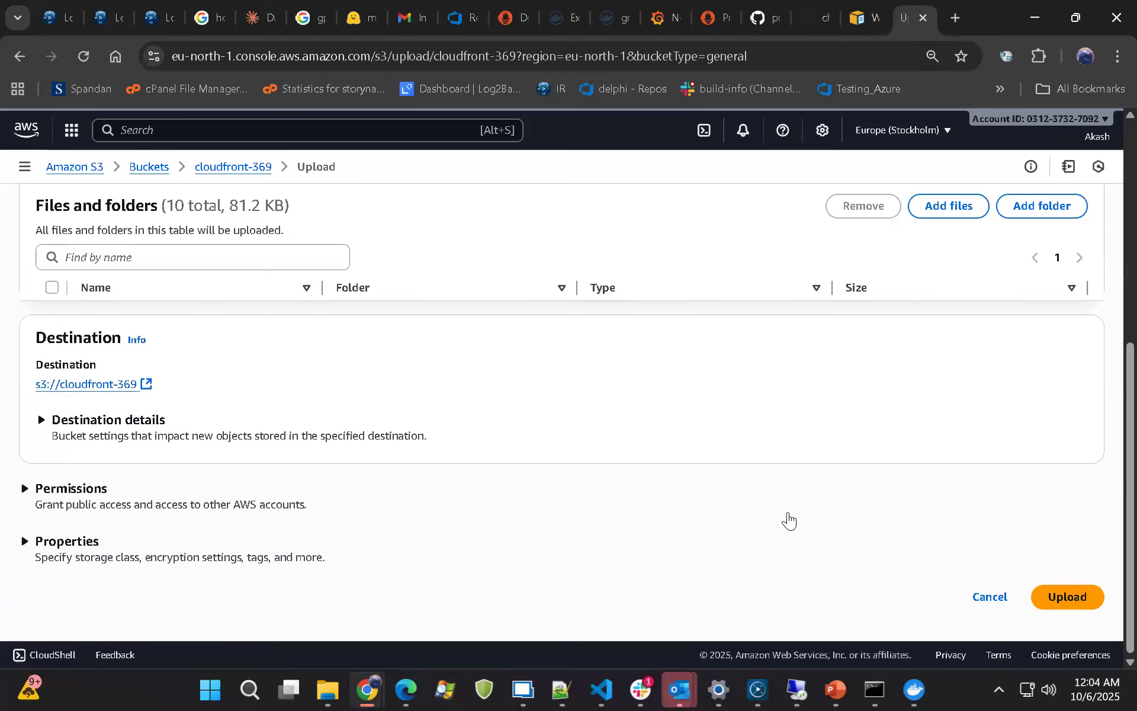
left_click(1085, 599)
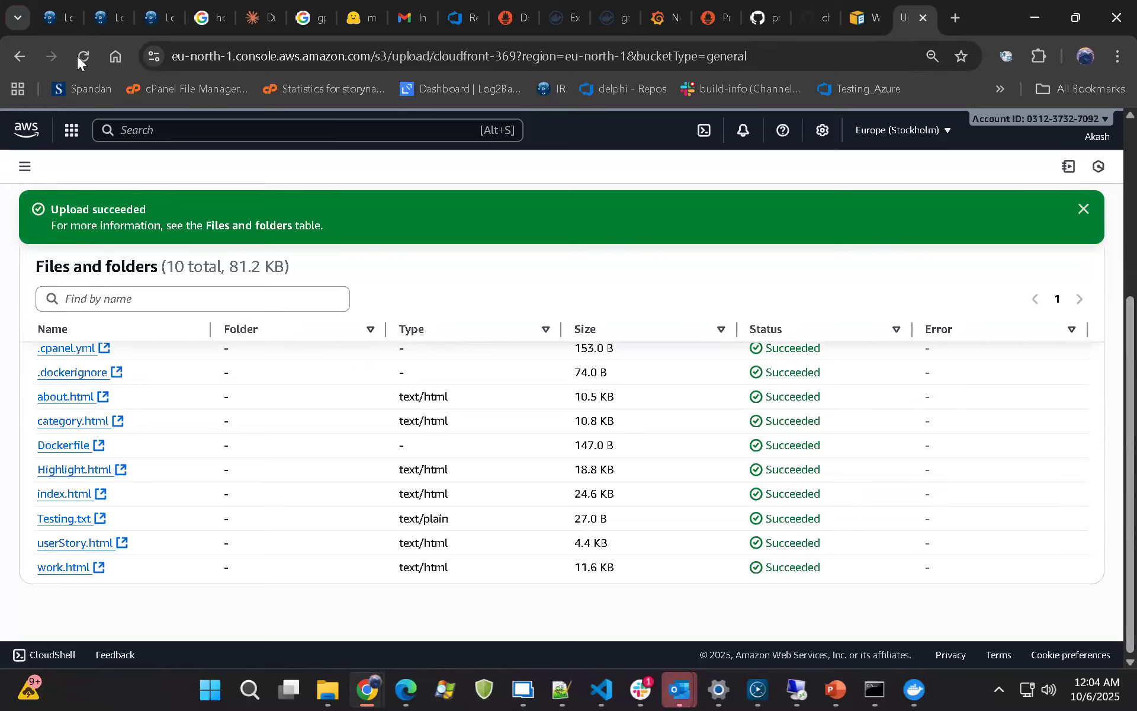
Open the destination bucket from the upload summary and look through its uploaded objects
scroll(151, 344, "up", 5)
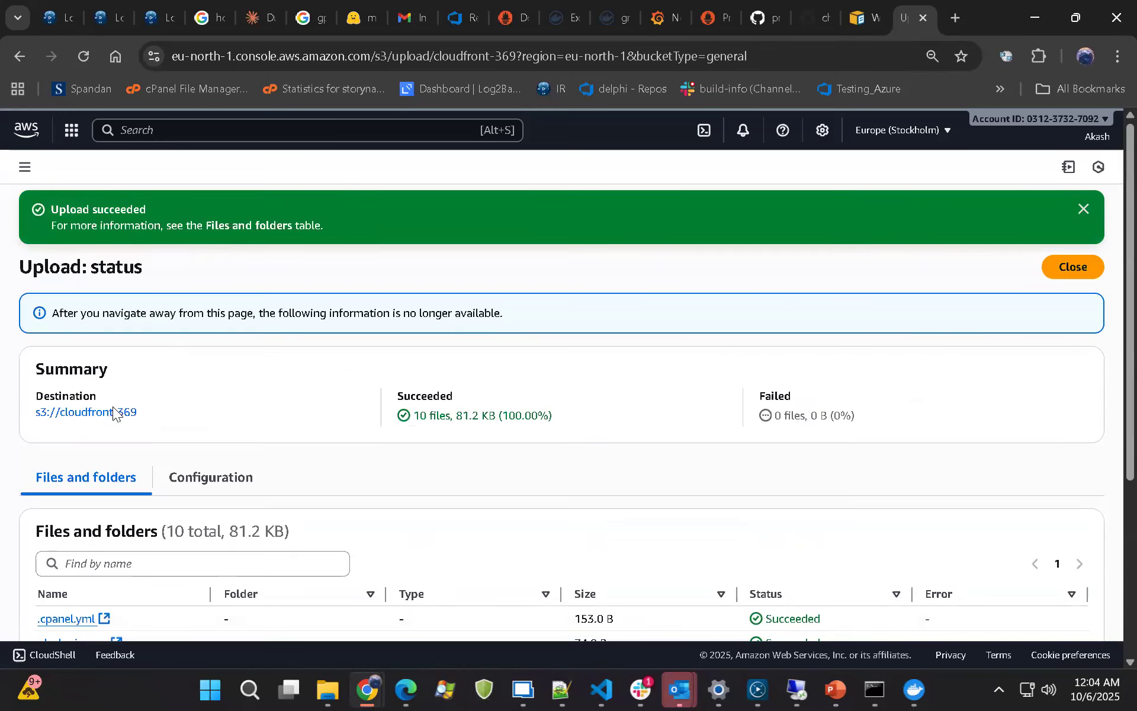
left_click(114, 411)
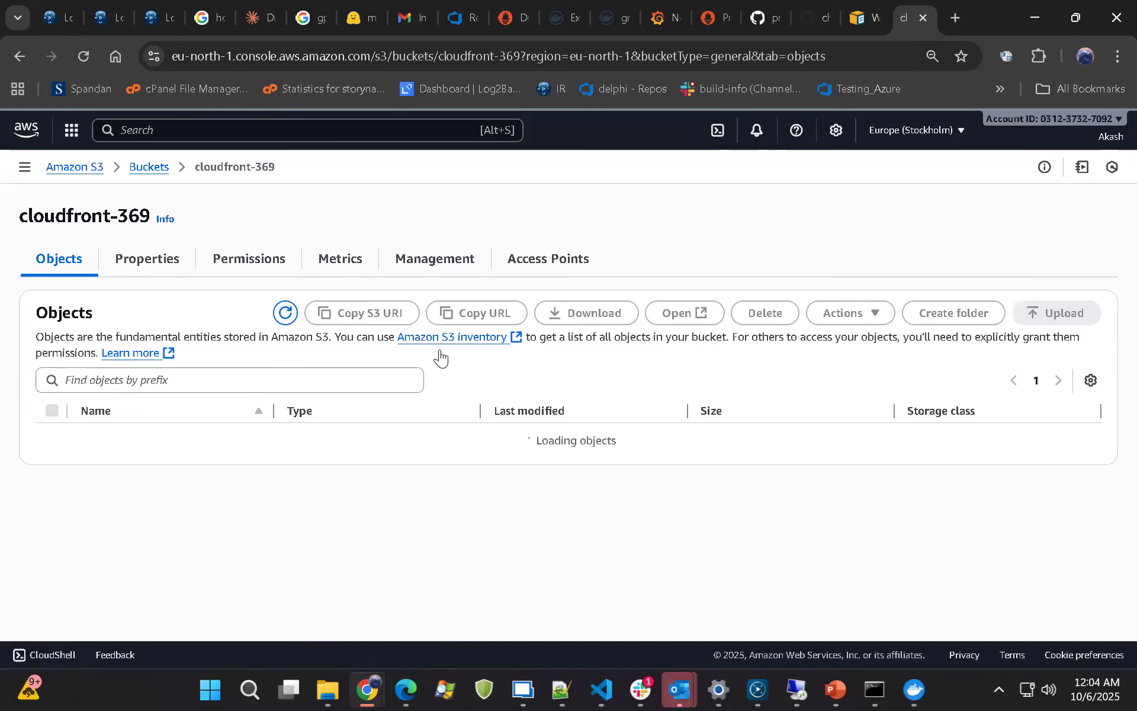
scroll(373, 424, "down", 5)
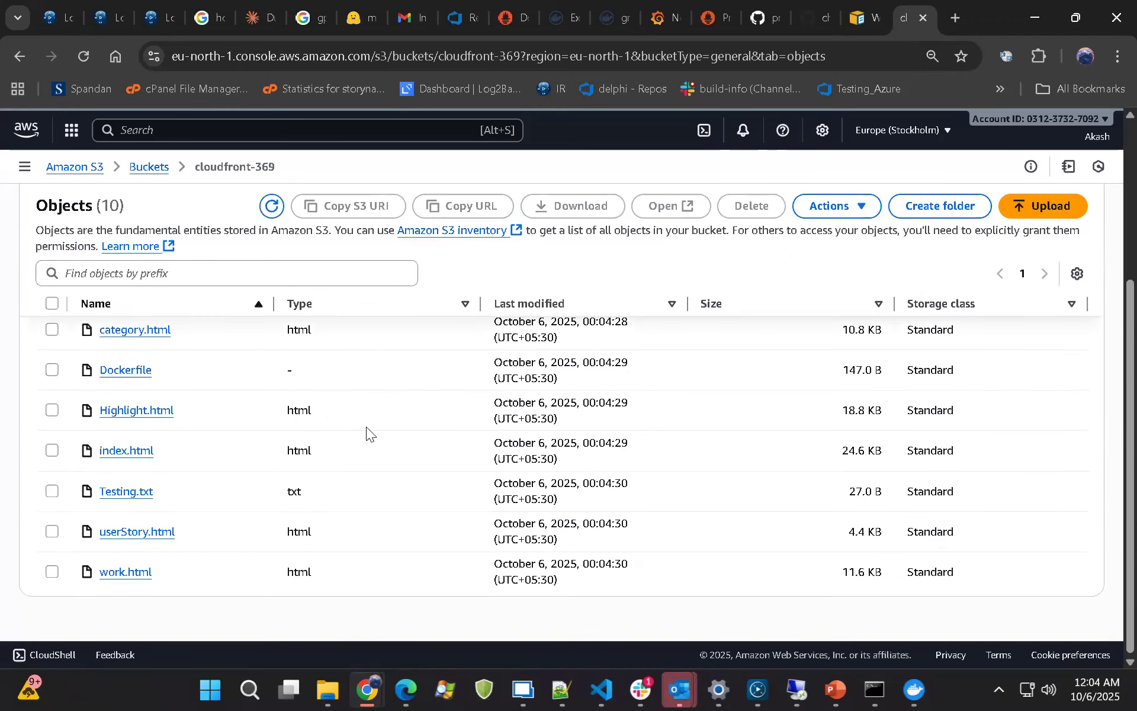
Enable Bucket Versioning in the properties of the cloudfront-369 bucket and save the change
scroll(139, 379, "up", 3)
left_click(160, 269)
scroll(322, 390, "down", 2)
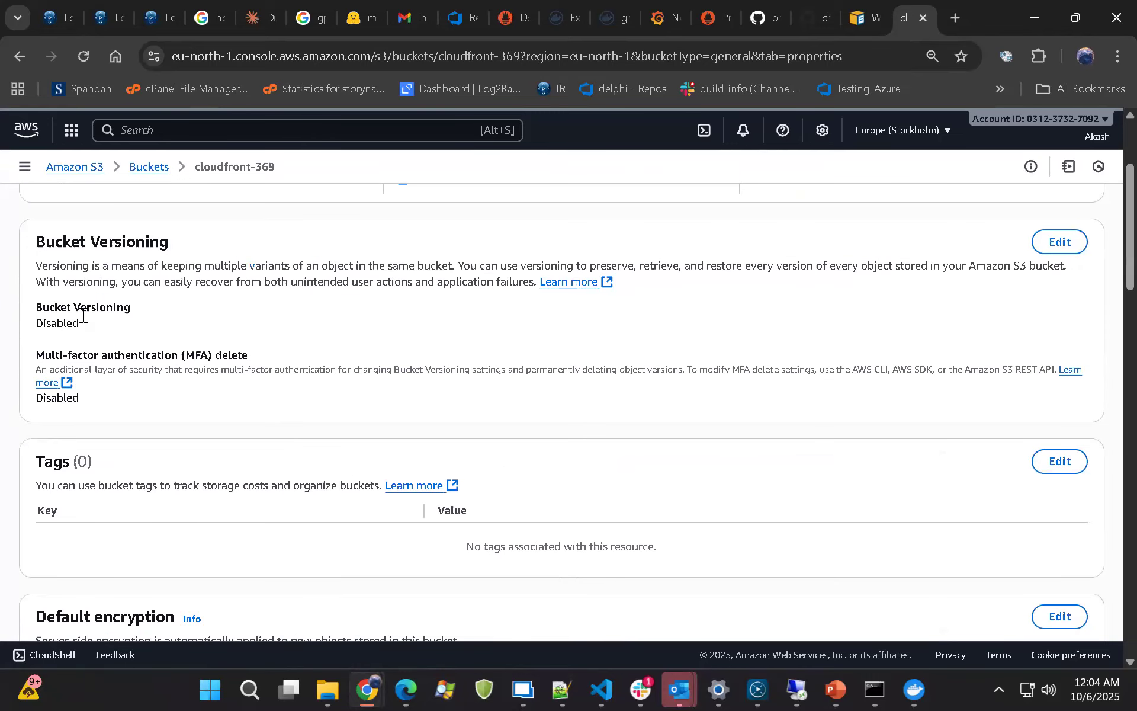
left_click(1060, 242)
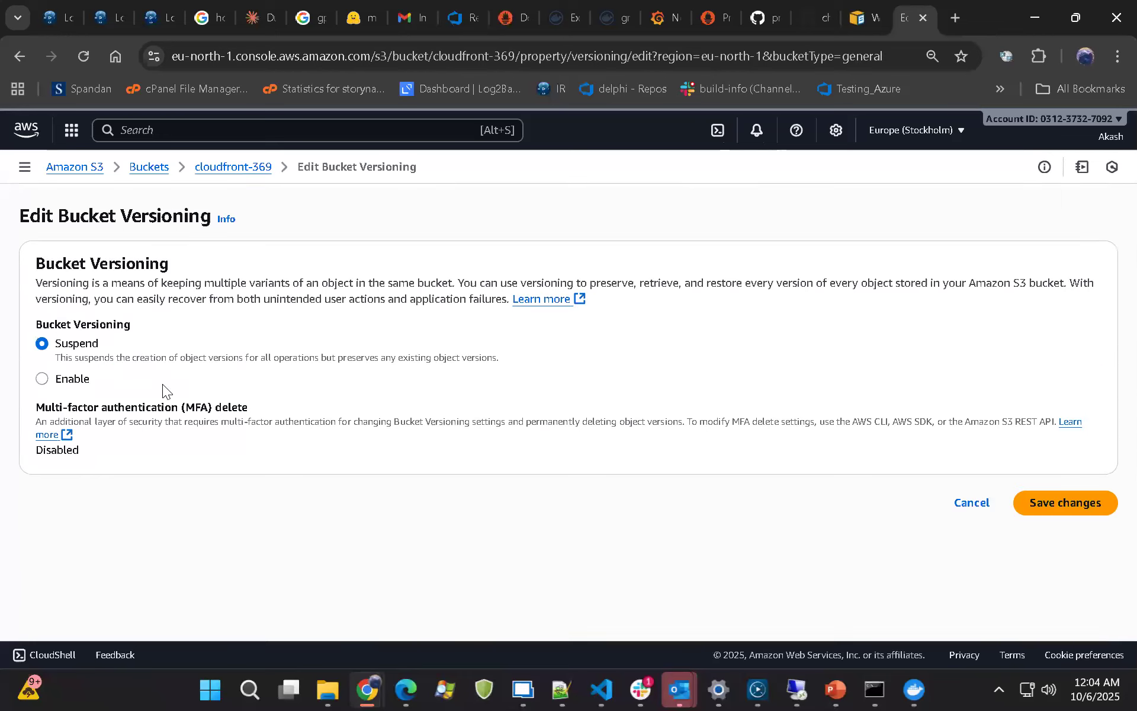
left_click(42, 379)
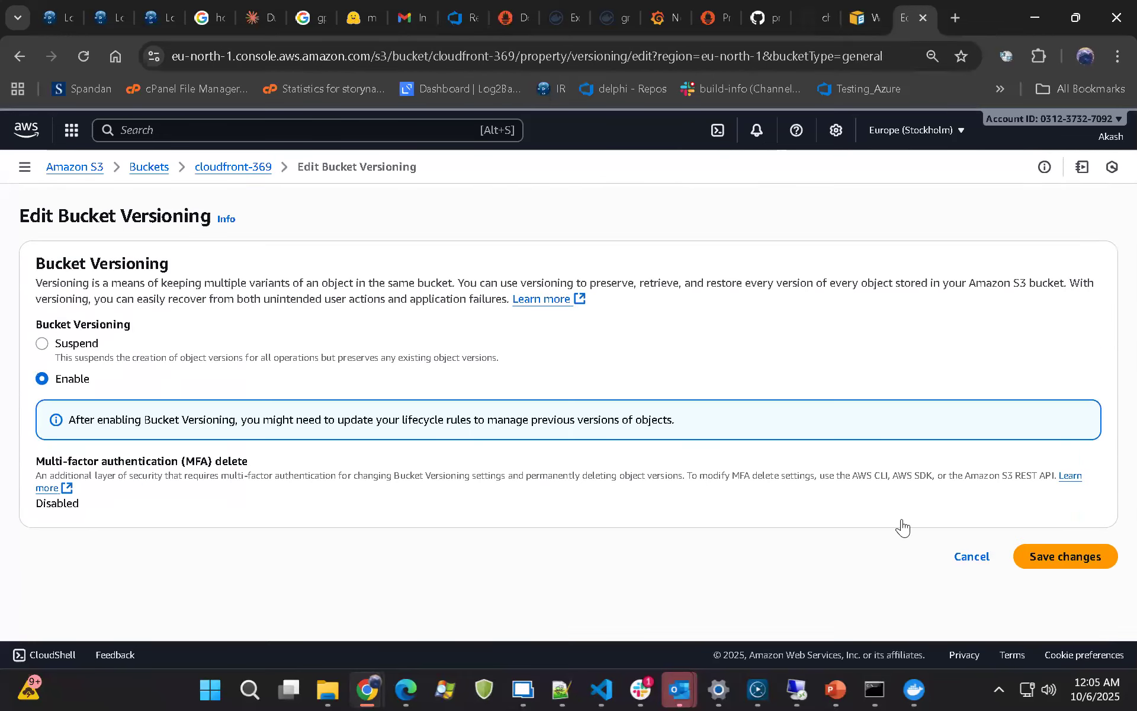
left_click(1033, 554)
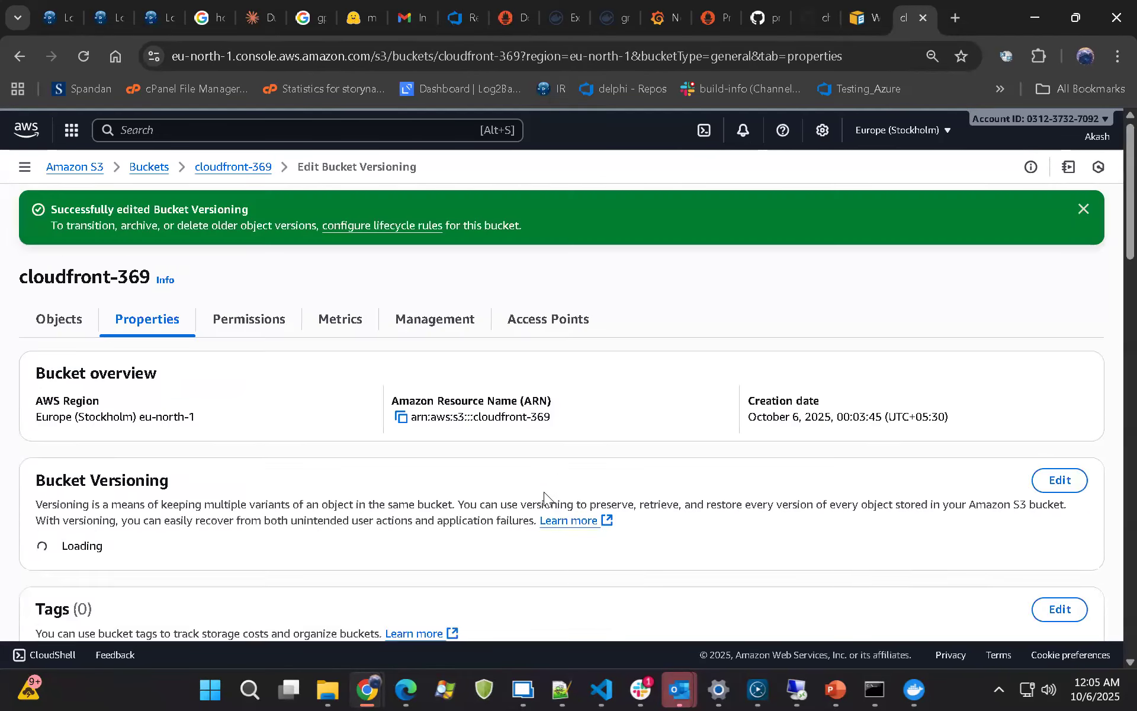
Enable static website hosting for the cloudfront-369 bucket with index.html as the index document and save the change
scroll(279, 482, "down", 10)
scroll(177, 446, "down", 20)
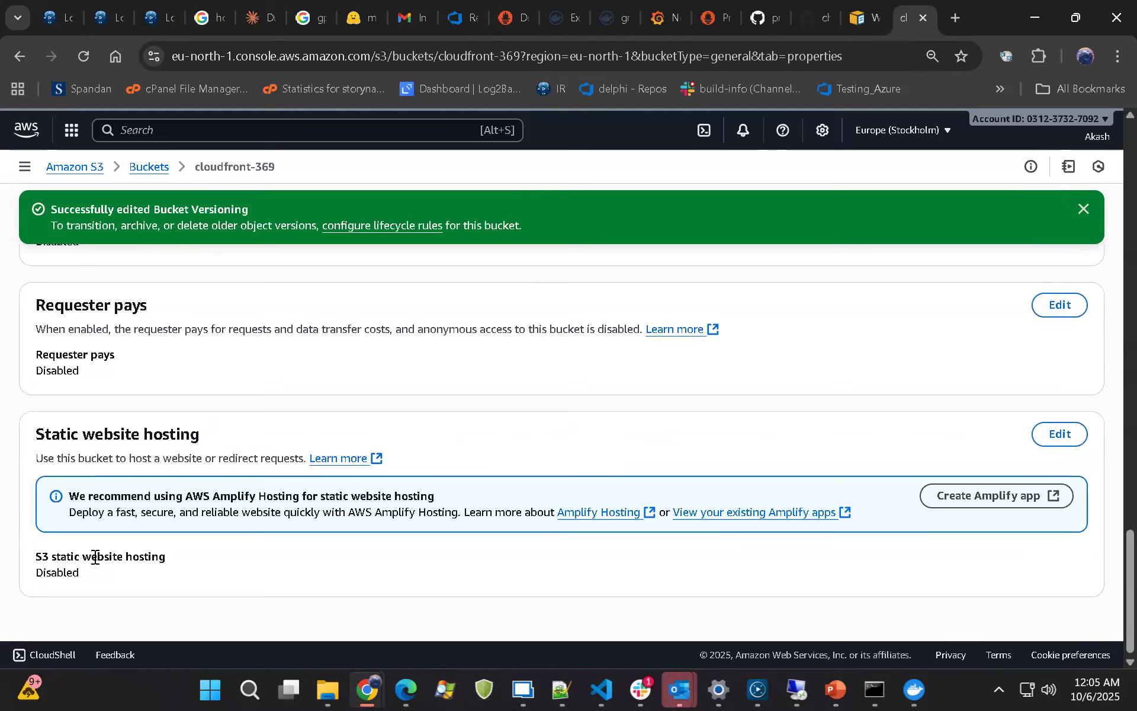
left_click(1043, 441)
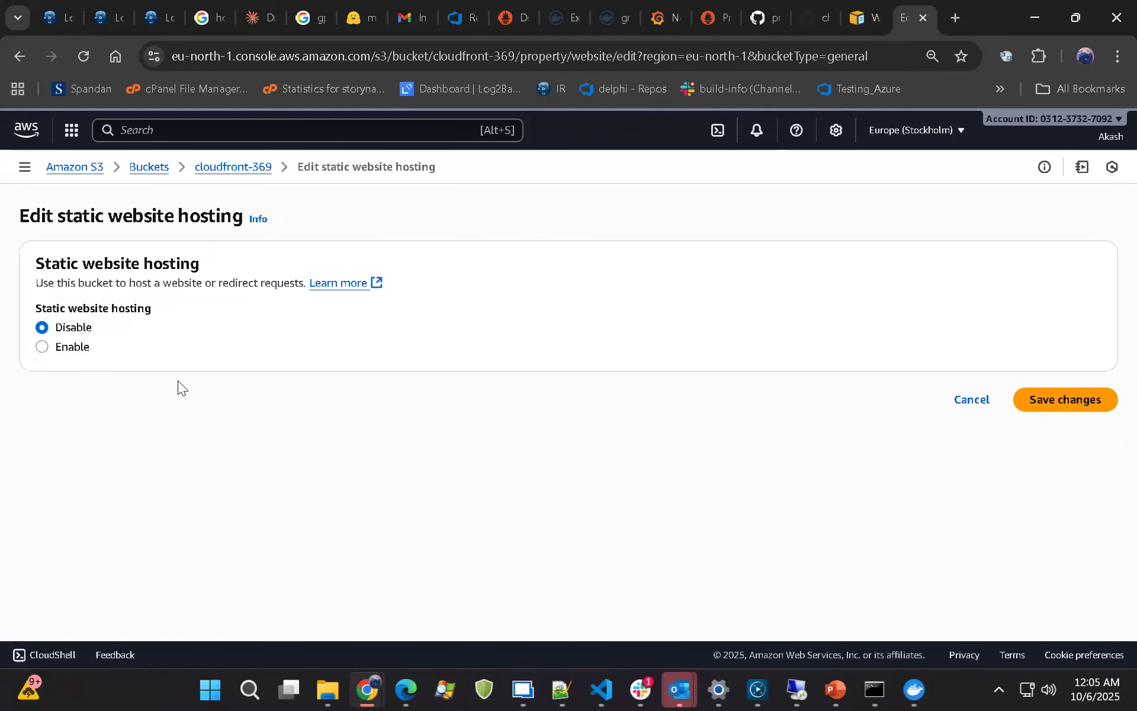
left_click(42, 347)
scroll(491, 400, "down", 3)
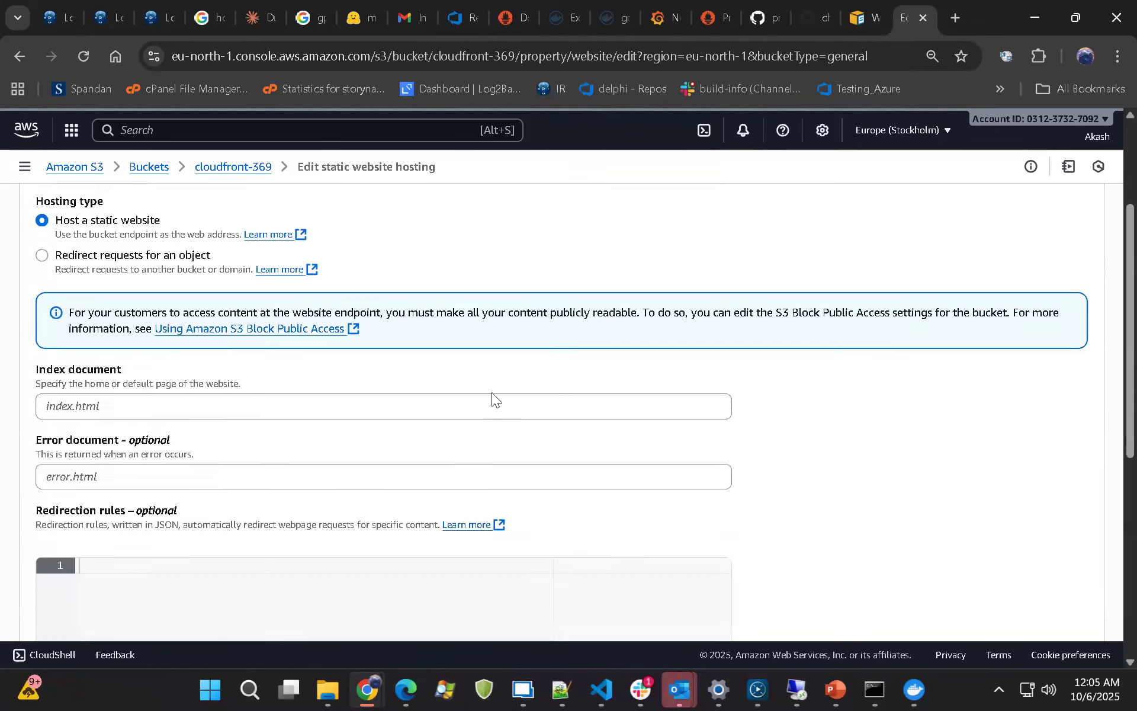
scroll(144, 352, "up", 3)
left_click(135, 480)
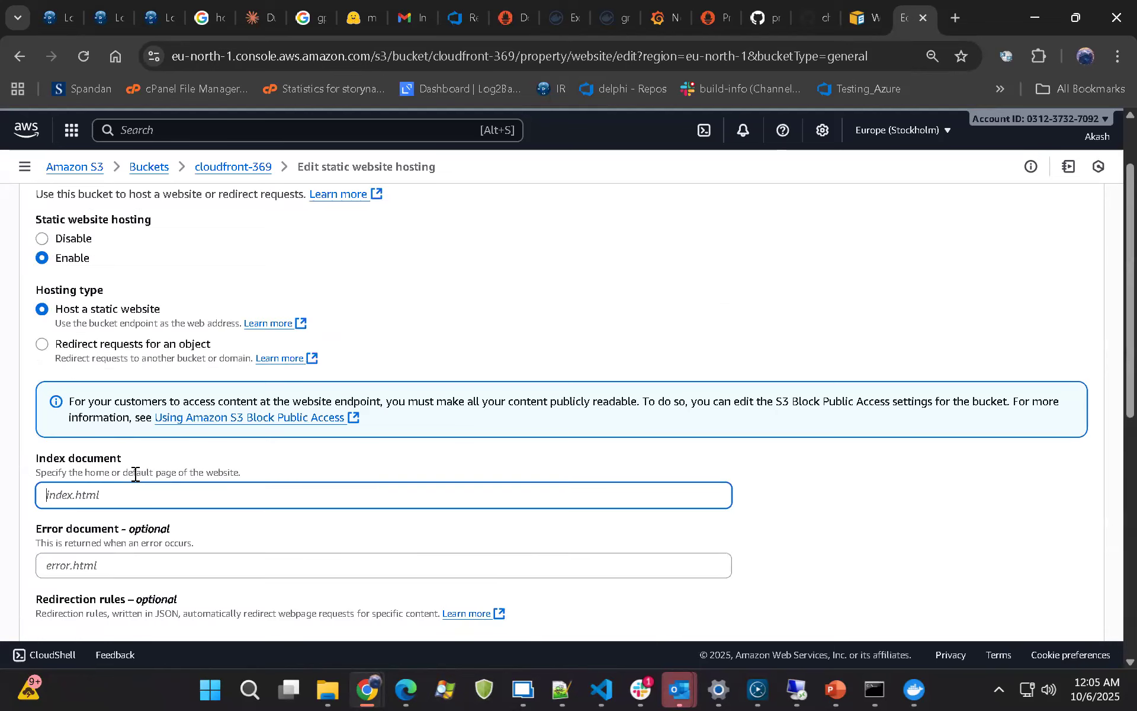
type("index.html")
scroll(142, 499, "down", 10)
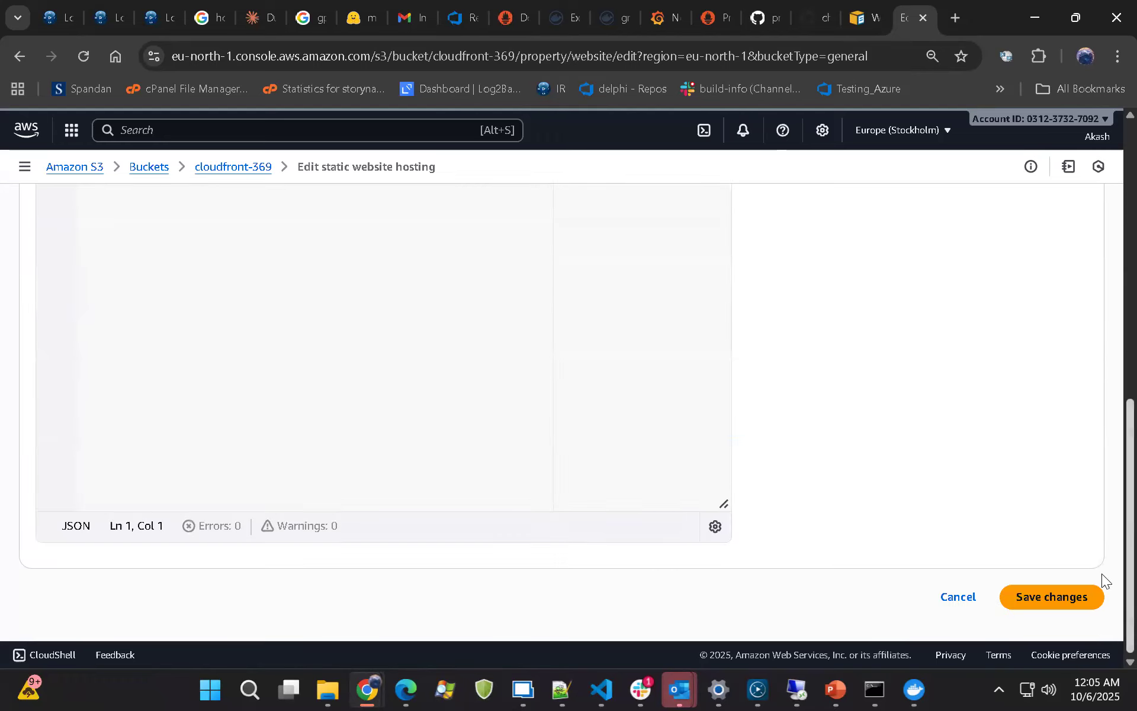
left_click(1022, 600)
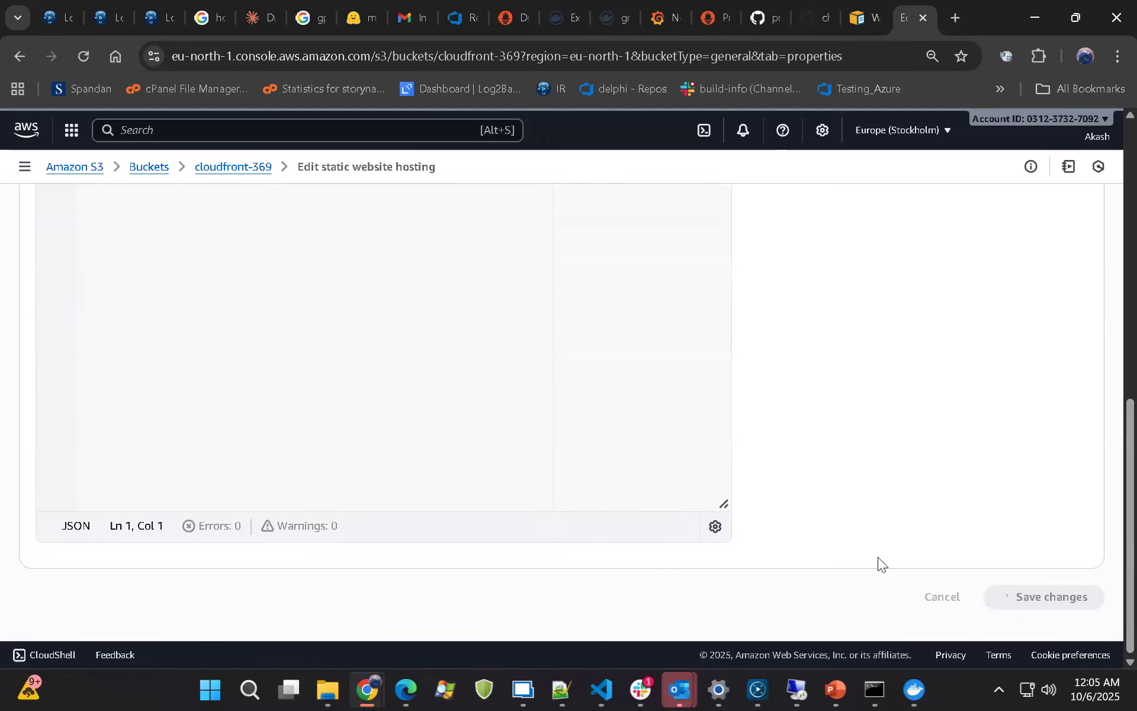
Turn off Block all public access in the cloudfront-369 bucket's permissions, save, and confirm the change by entering "confirm"
scroll(89, 320, "up", 4)
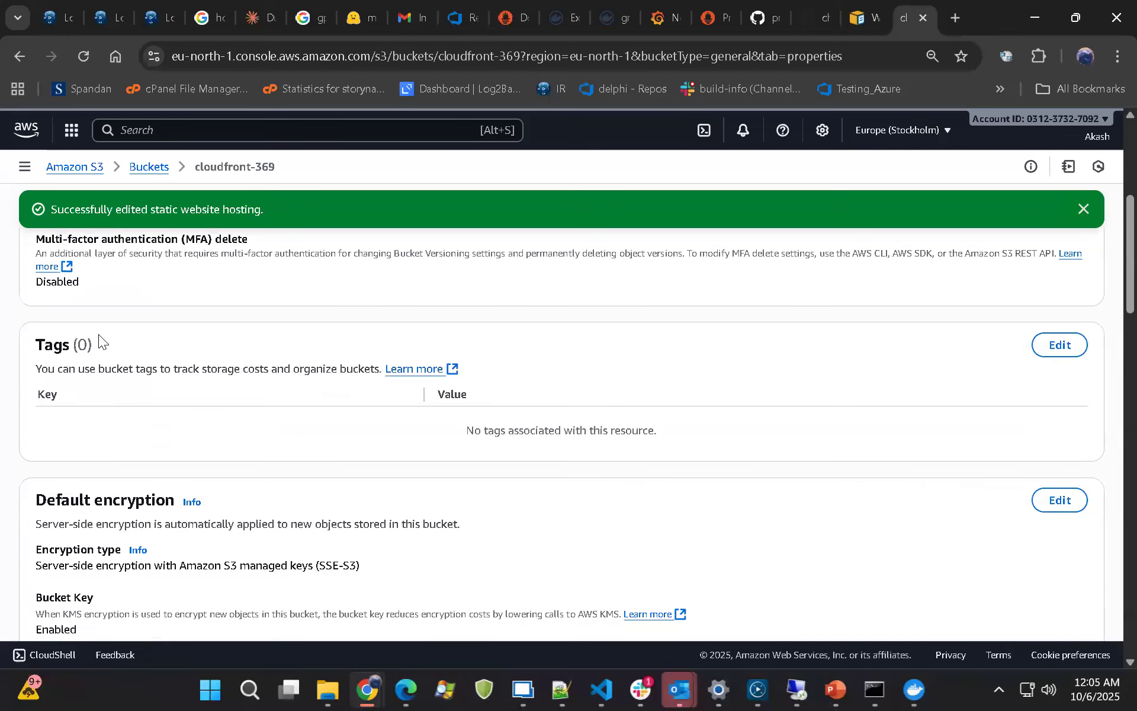
scroll(103, 273, "up", 5)
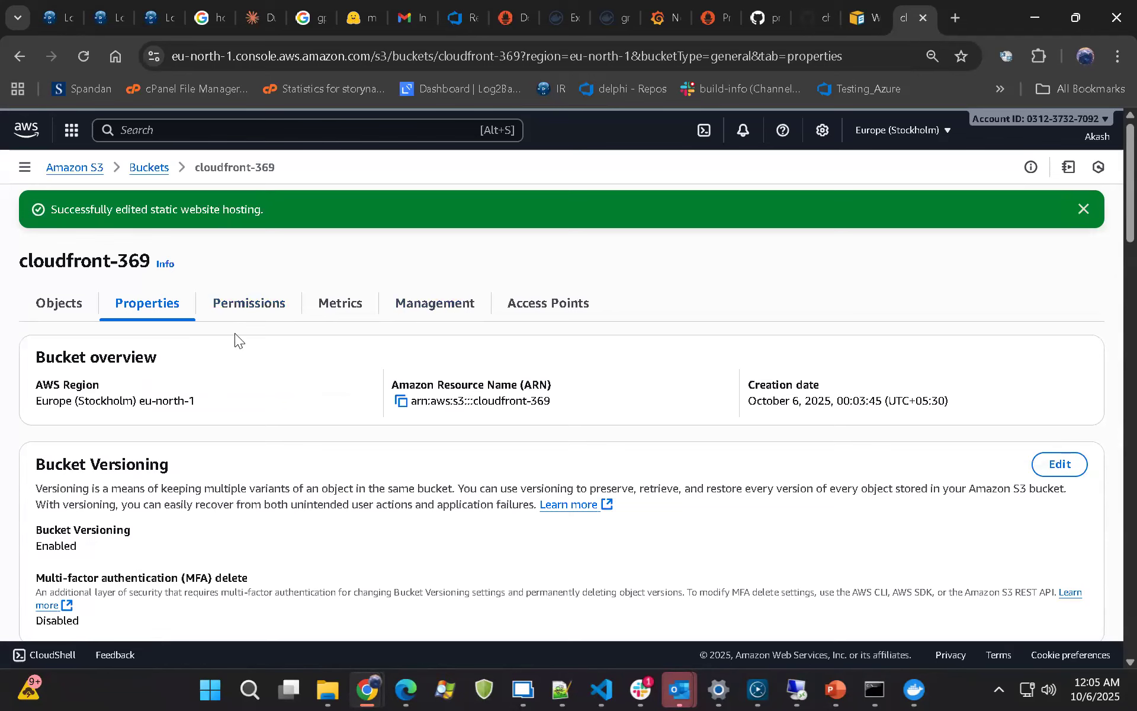
left_click(245, 309)
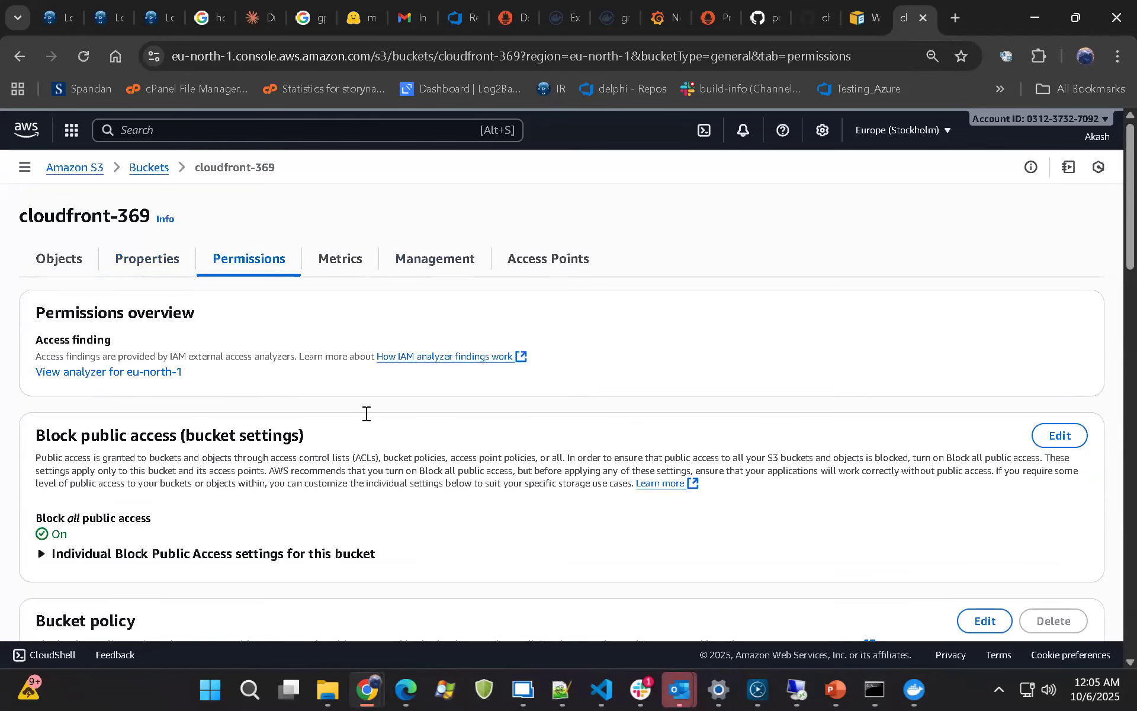
scroll(366, 411, "down", 5)
scroll(71, 415, "up", 3)
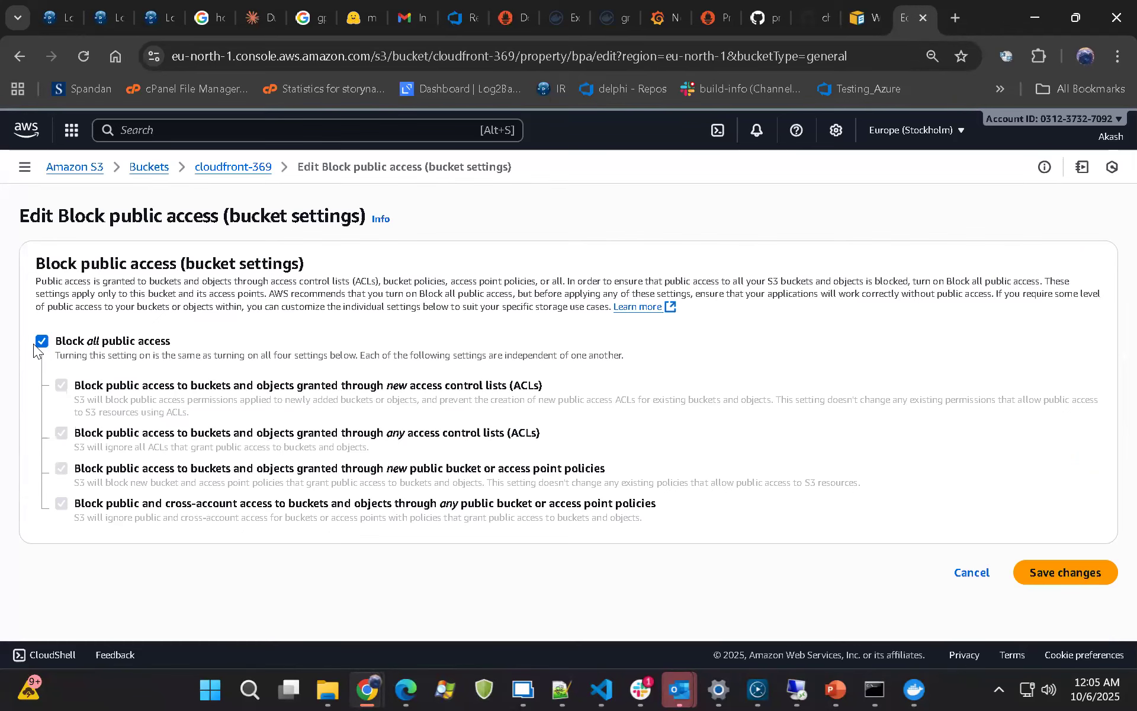
left_click(41, 339)
left_click(1068, 572)
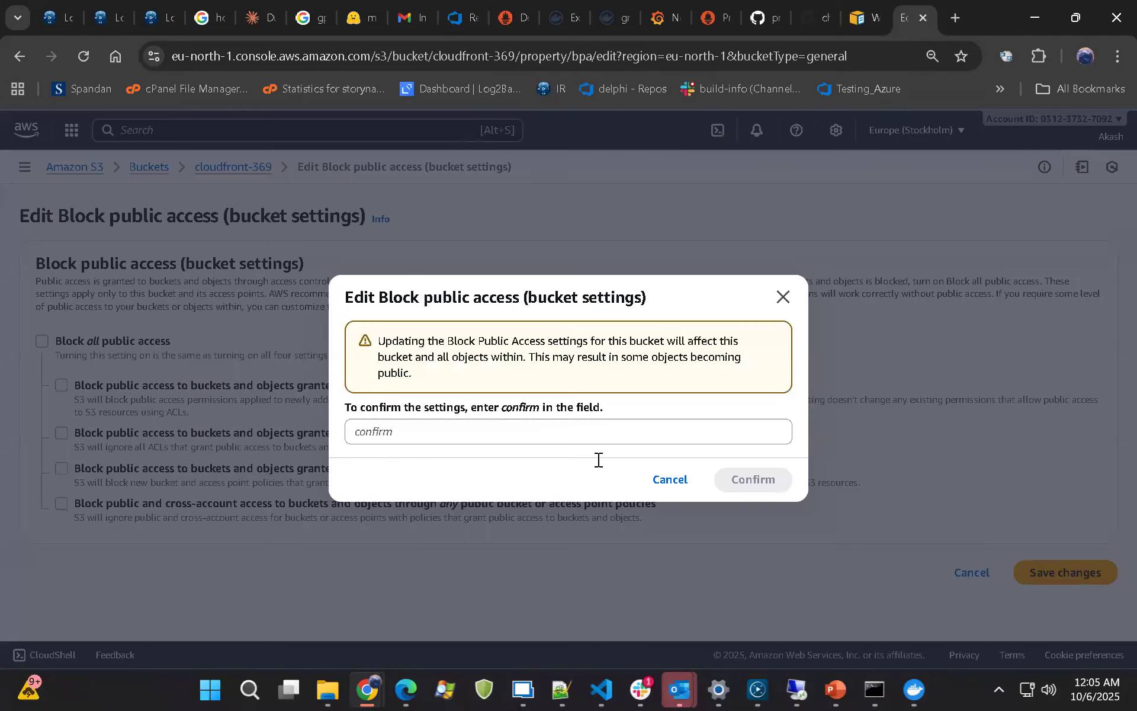
type("confir")
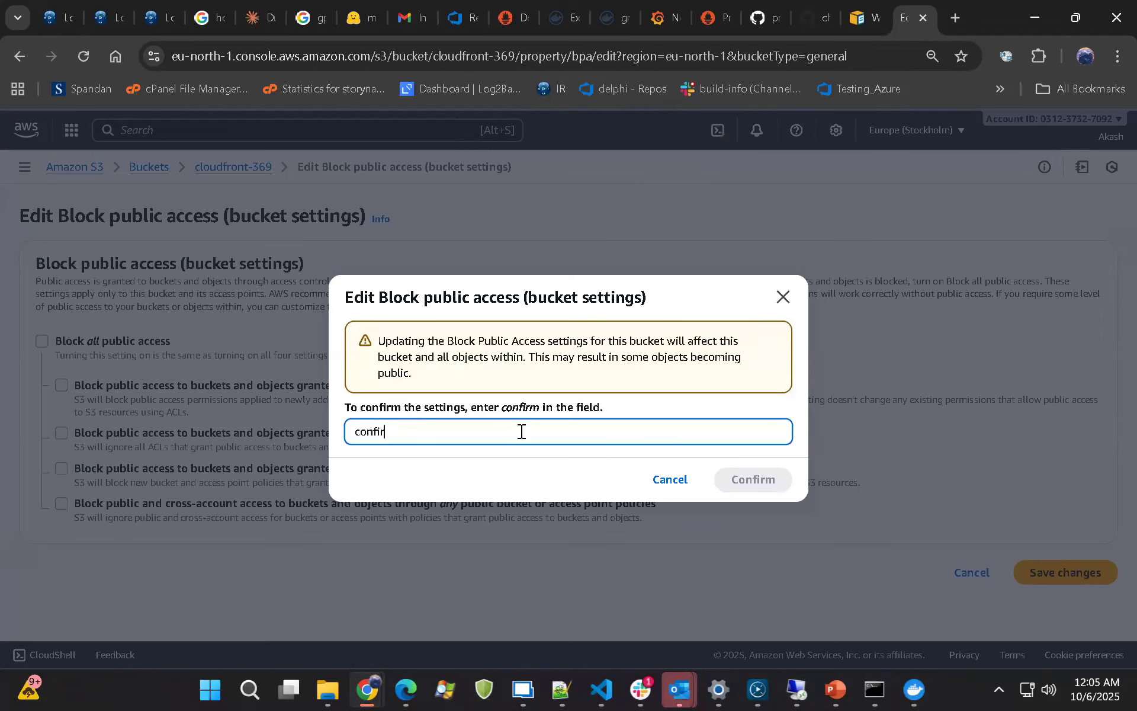
type("m")
left_click(728, 481)
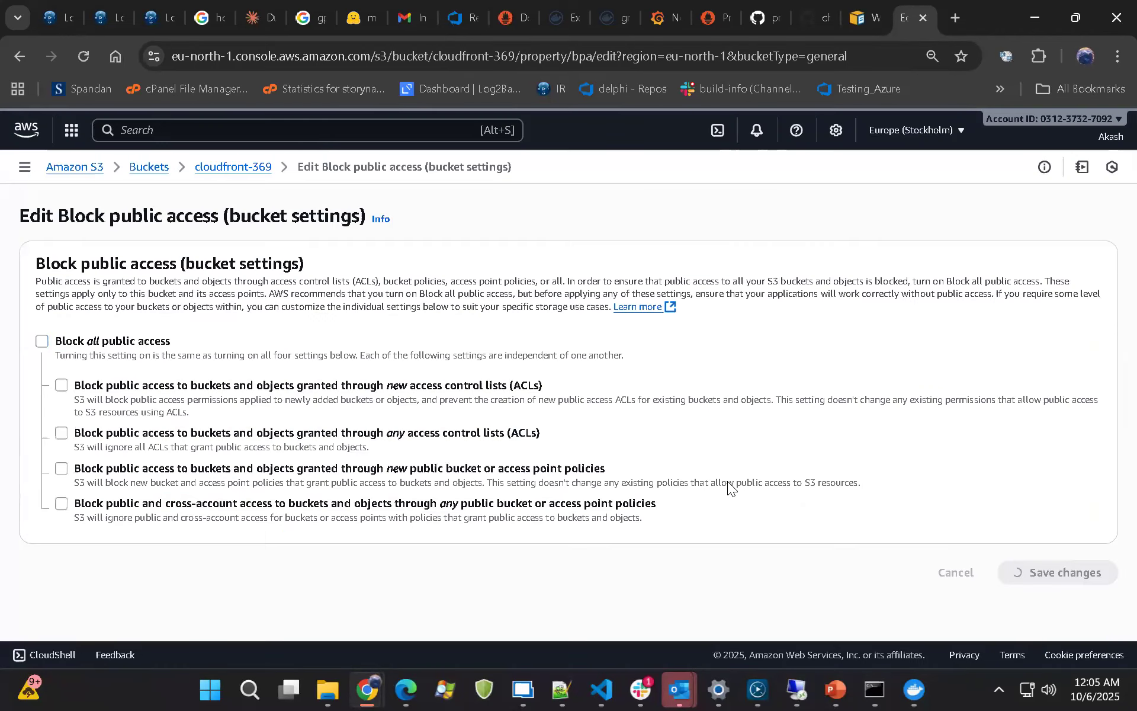
Check the Block public access setting and the bucket policy section in the bucket's permissions
scroll(472, 528, "down", 3)
scroll(472, 528, "down", 3)
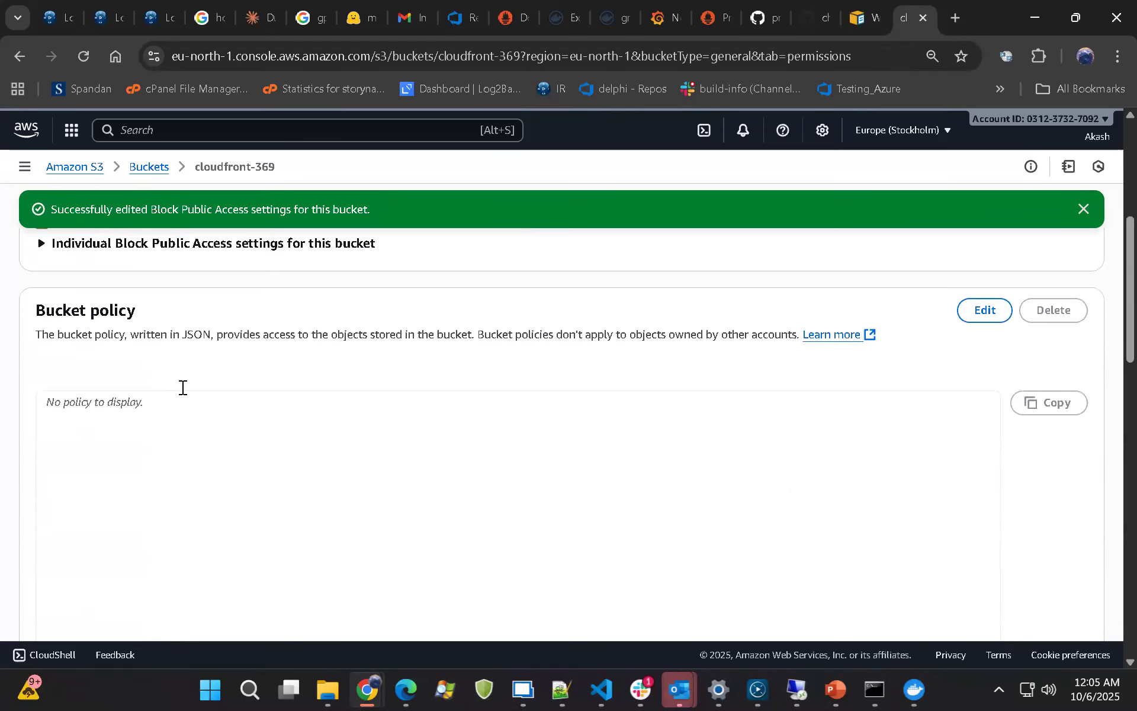
scroll(197, 380, "down", 1)
left_click(299, 408)
scroll(305, 411, "up", 3)
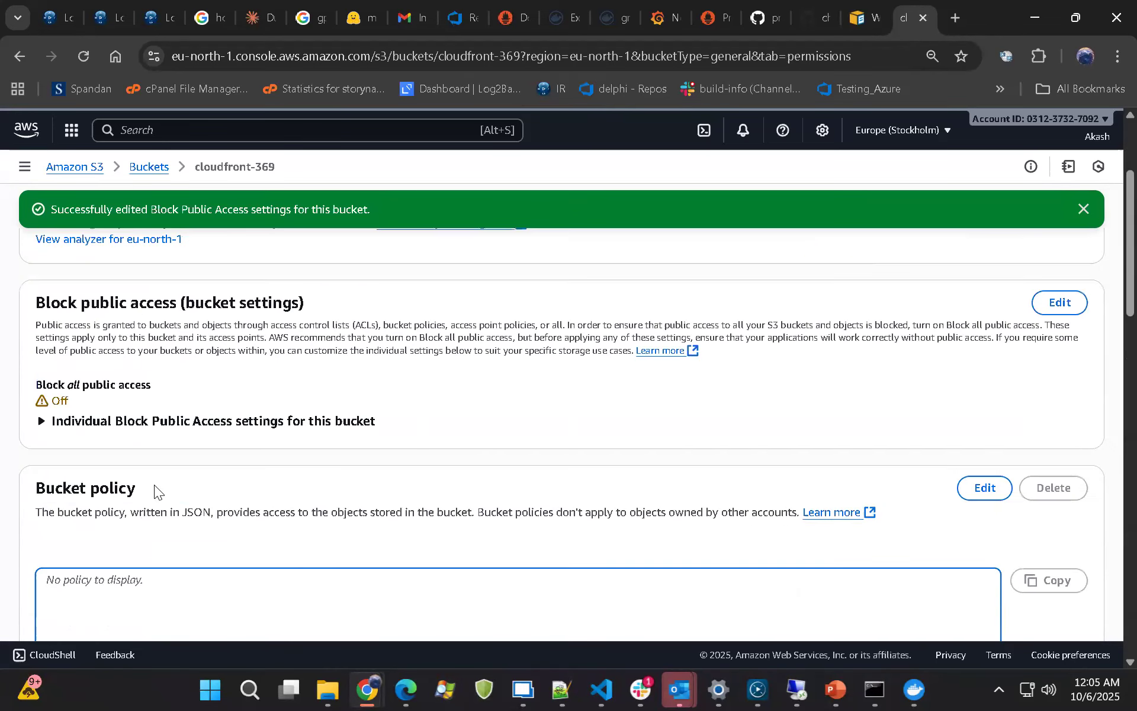
scroll(154, 484, "up", 2)
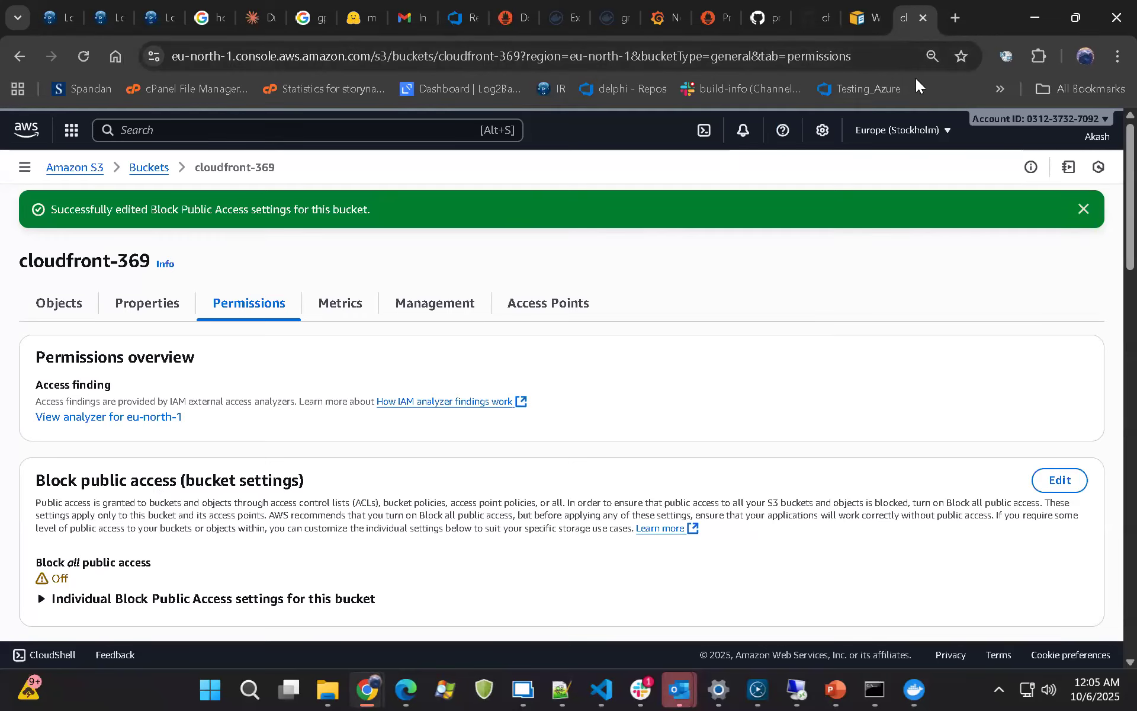
Duplicate the bucket's browser tab and open the CloudFront service in the copy by searching for "cloudfront"
right_click(898, 18)
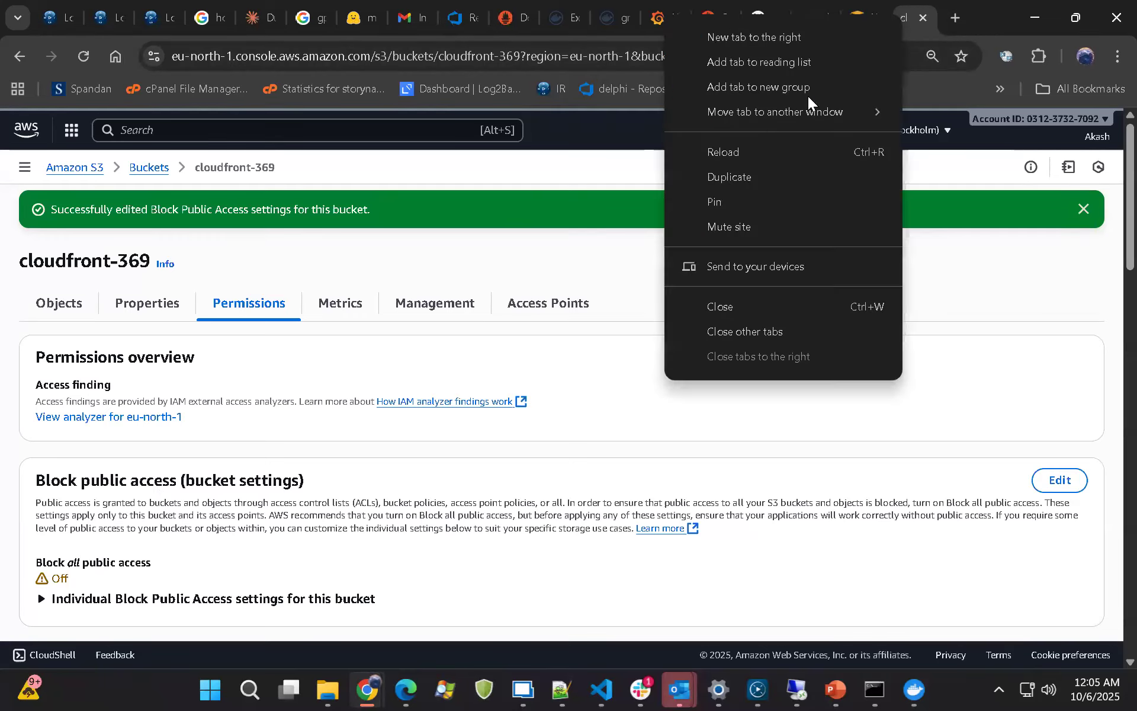
left_click(725, 178)
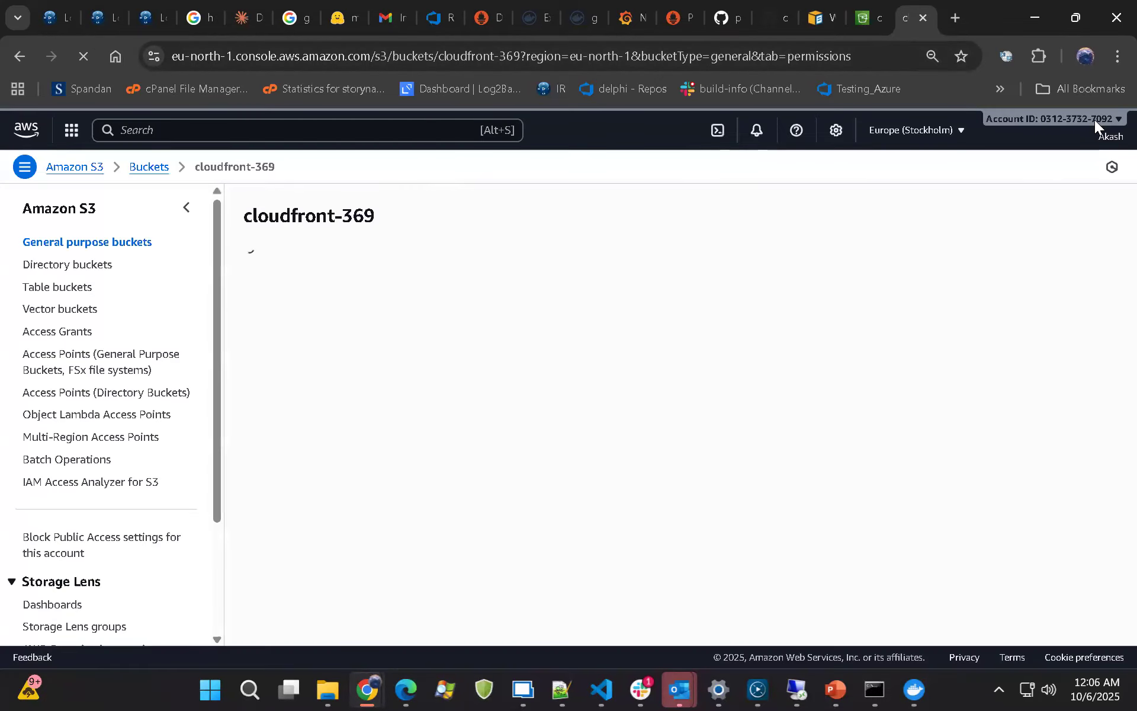
left_click(161, 141)
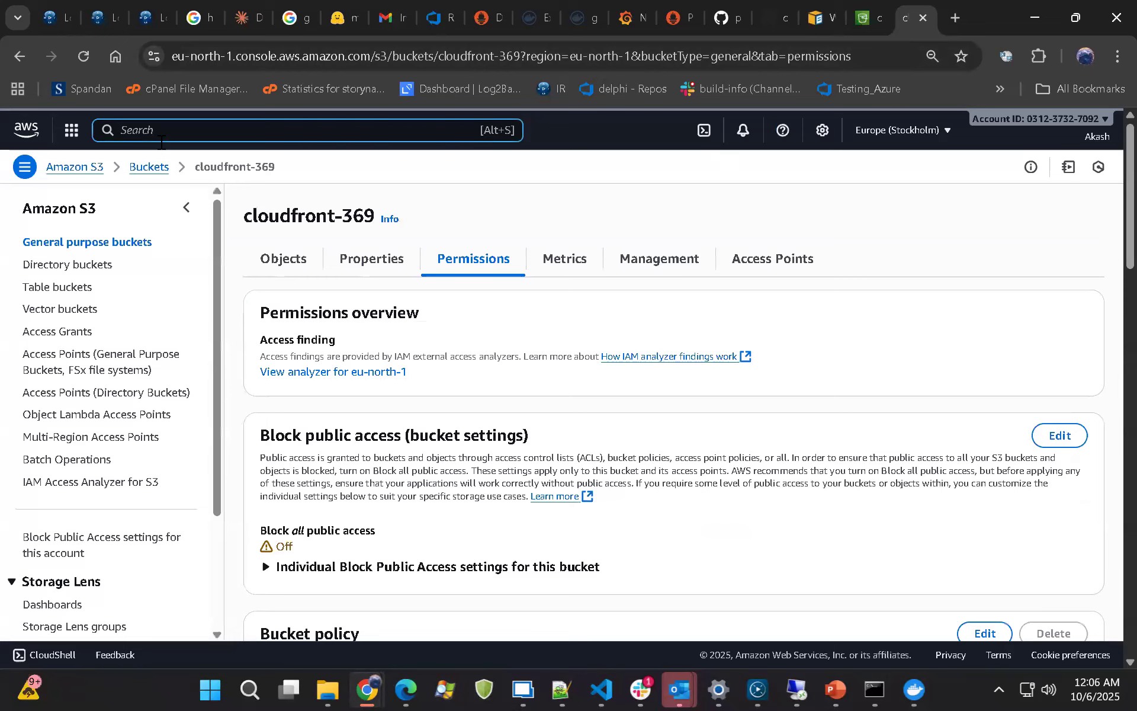
type("cloudfront")
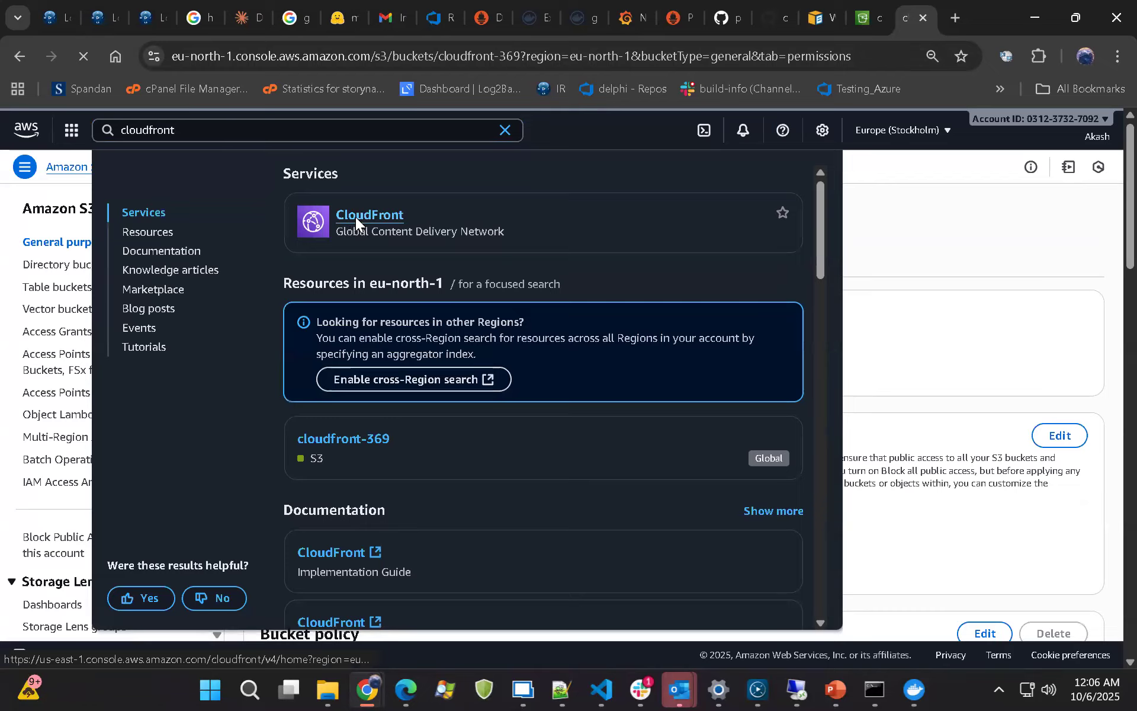
left_click(355, 217)
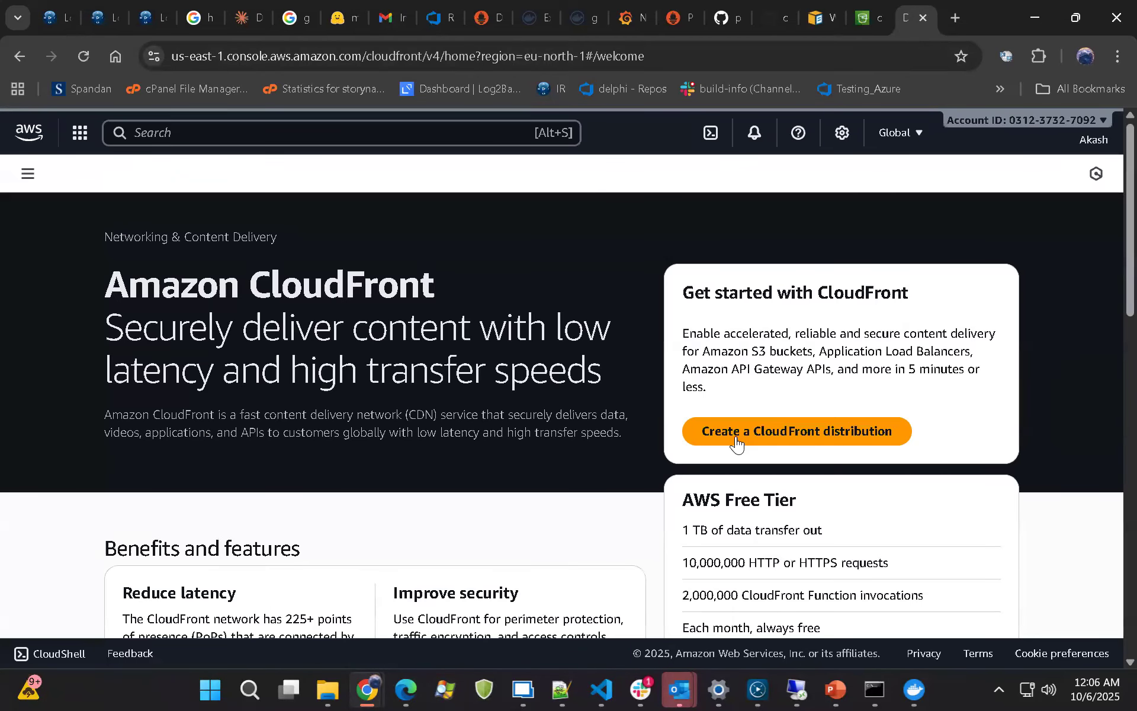
Examine the CloudFront US pricing for monthly data transfer, HTTP requests and HTTPS requests on the service's welcome page
scroll(723, 427, "down", 3)
left_click_drag(677, 321, 810, 462)
scroll(736, 367, "down", 4)
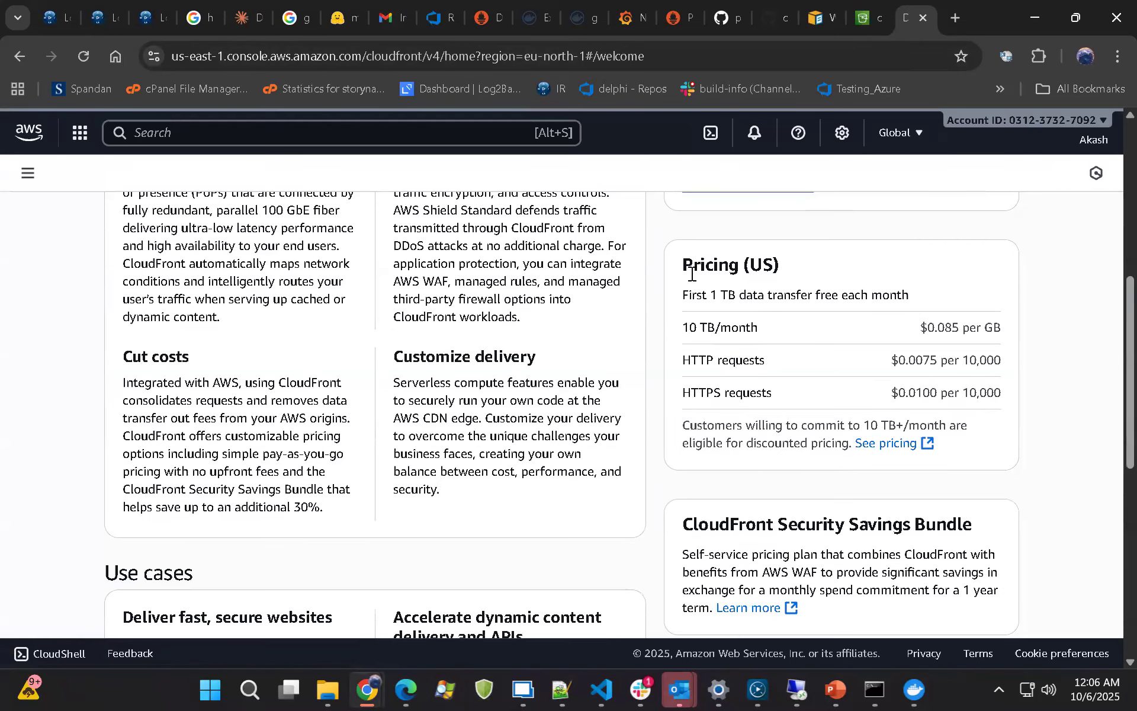
left_click_drag(691, 265, 820, 383)
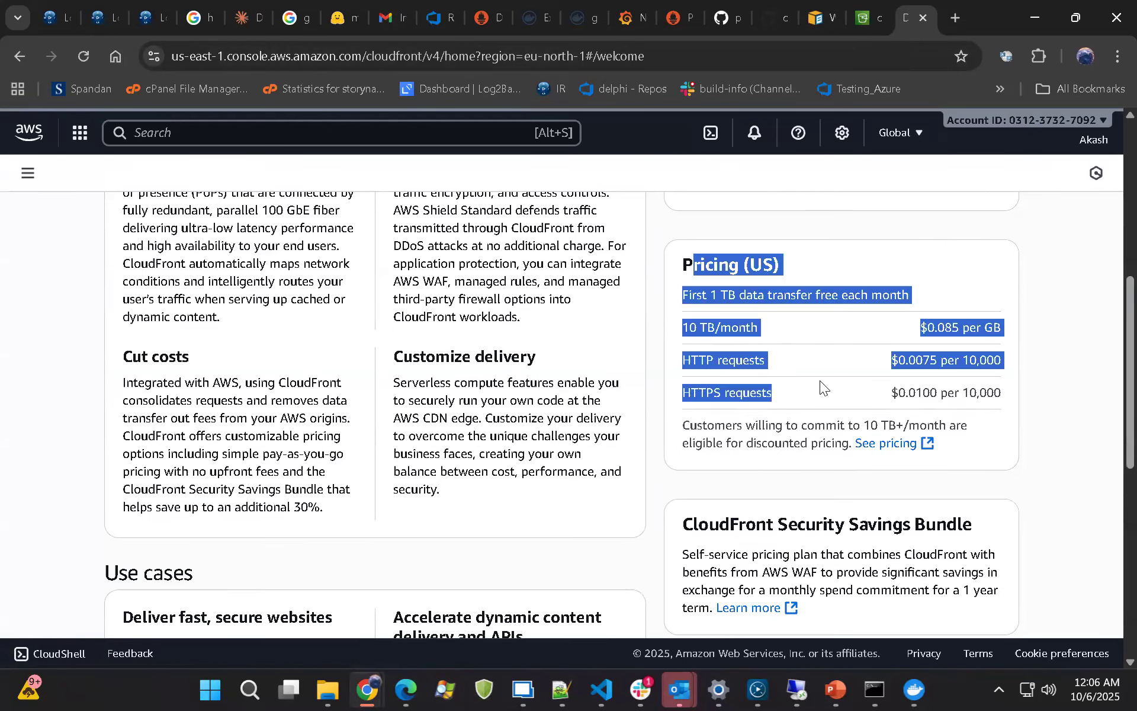
left_click(815, 345)
left_click_drag(680, 327, 746, 347)
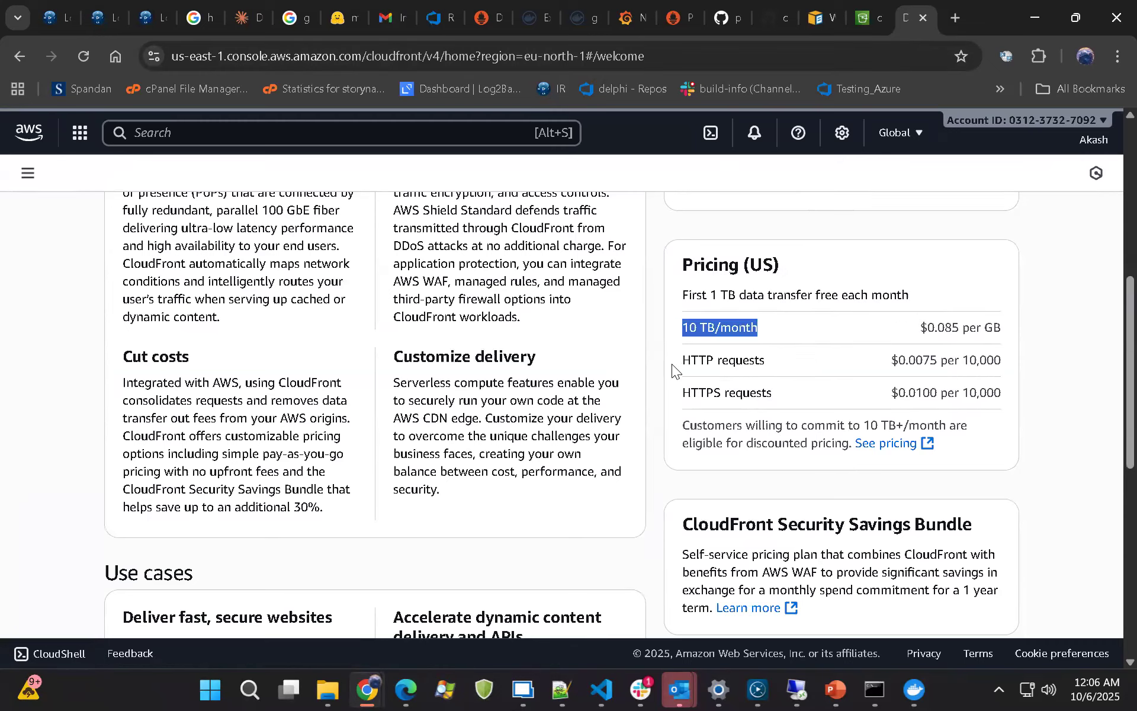
triple_click(756, 365)
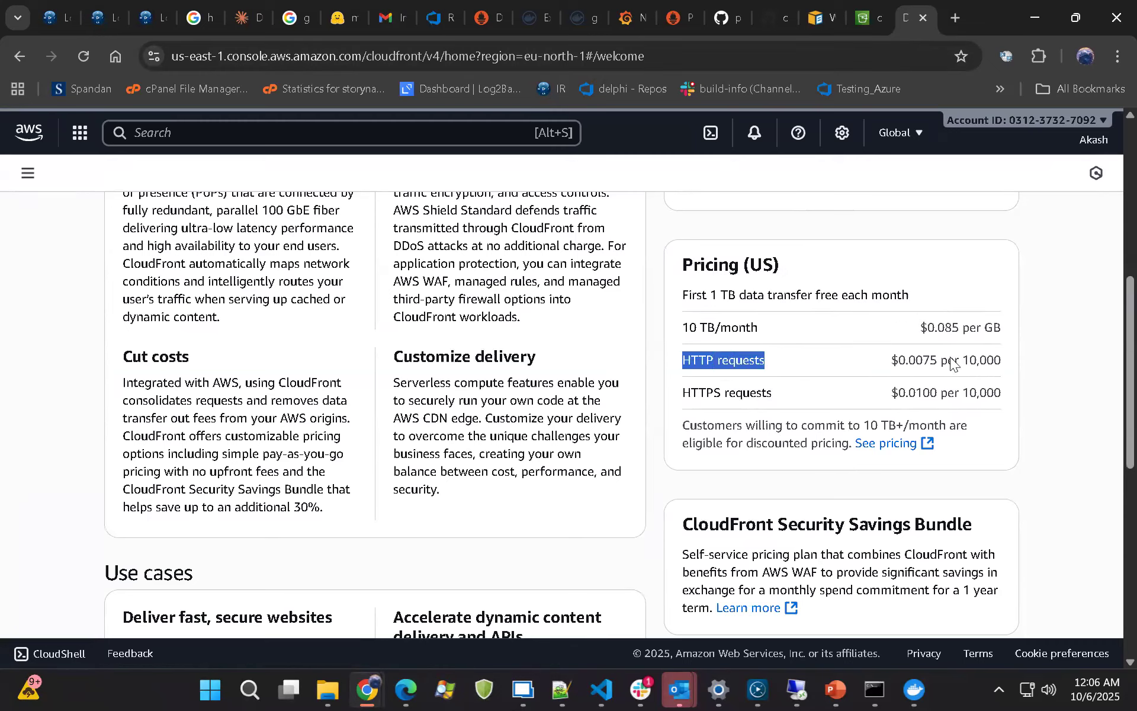
double_click(982, 360)
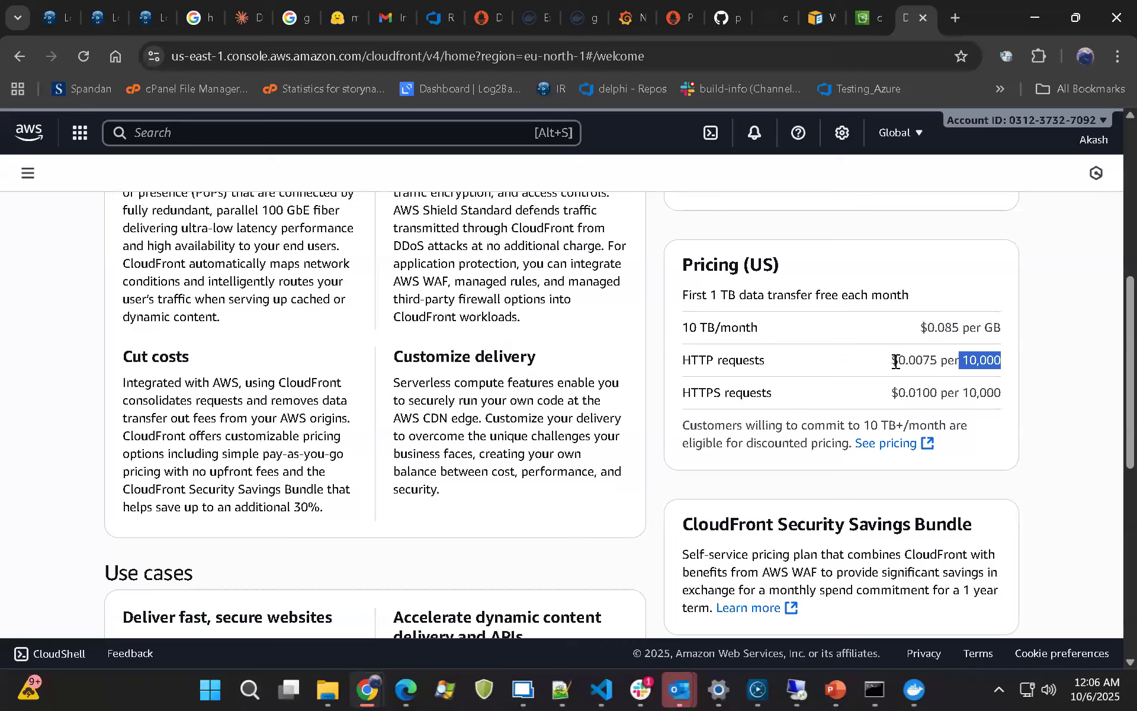
left_click_drag(891, 360, 937, 361)
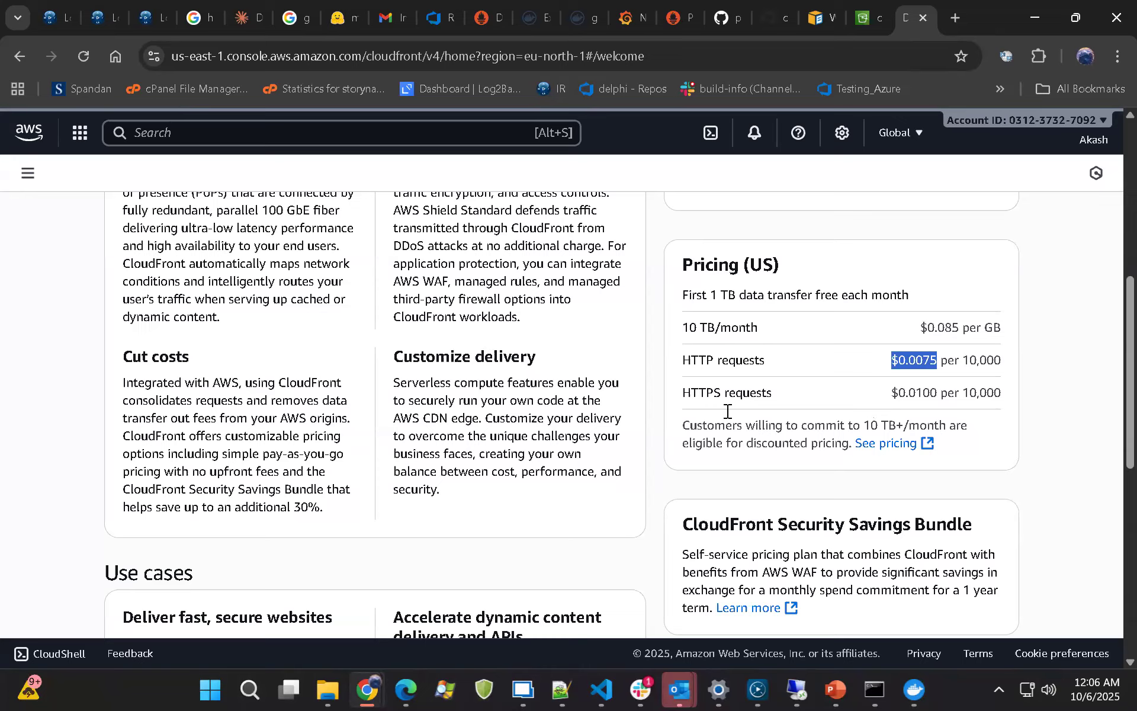
left_click_drag(892, 392, 938, 393)
scroll(348, 400, "up", 6)
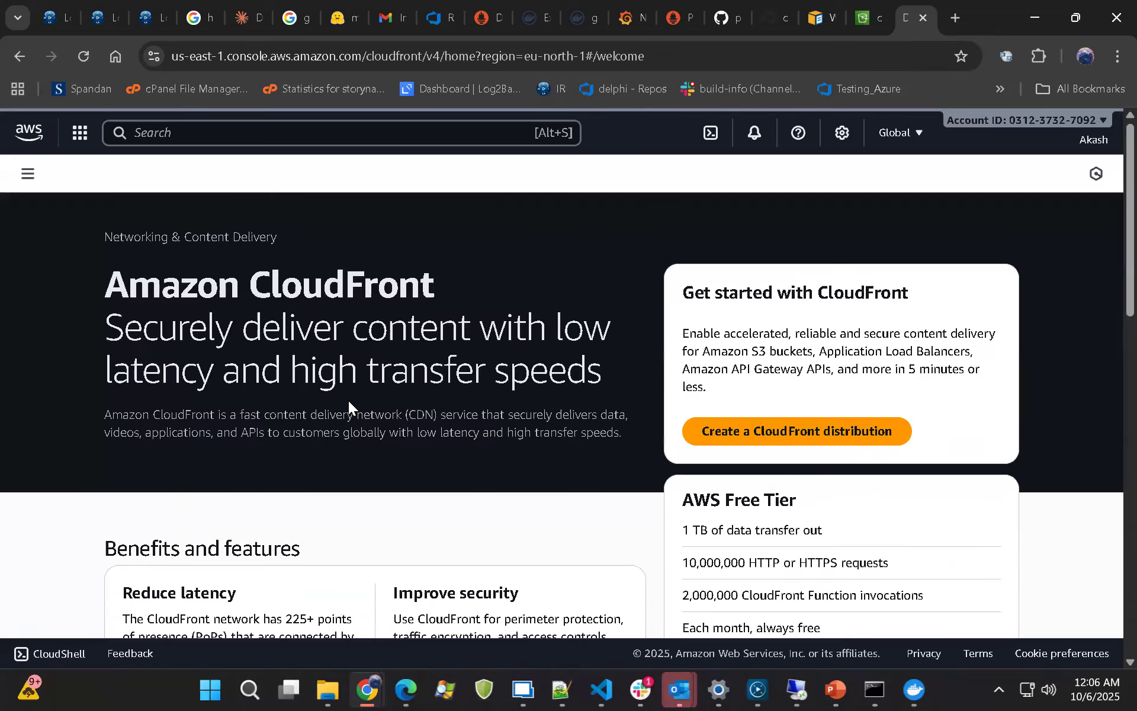
Start creating a CloudFront distribution and name it Cloud-s3
left_click(788, 435)
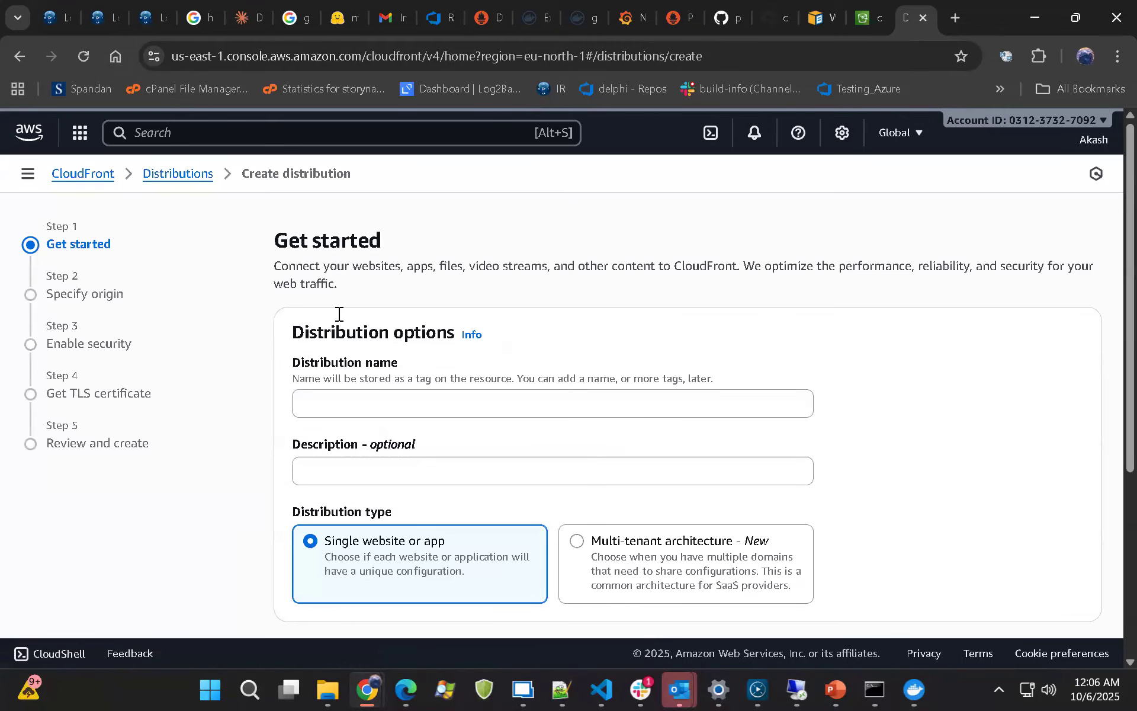
scroll(356, 323, "down", 1)
left_click(365, 321)
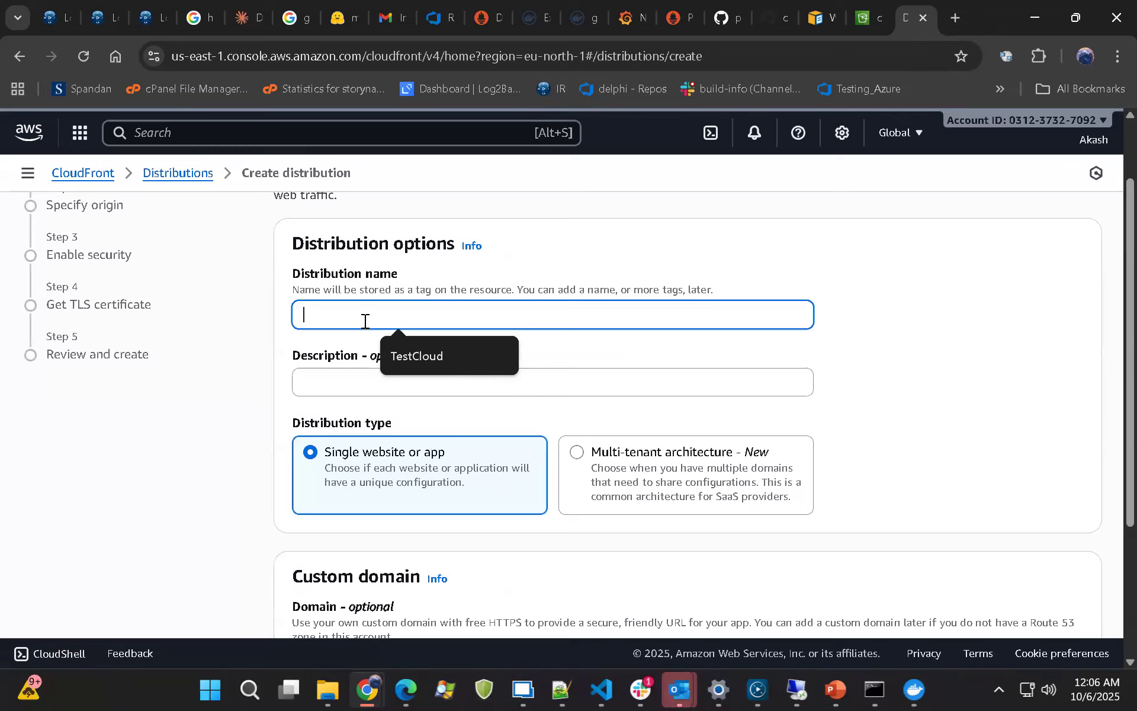
type("Cloud")
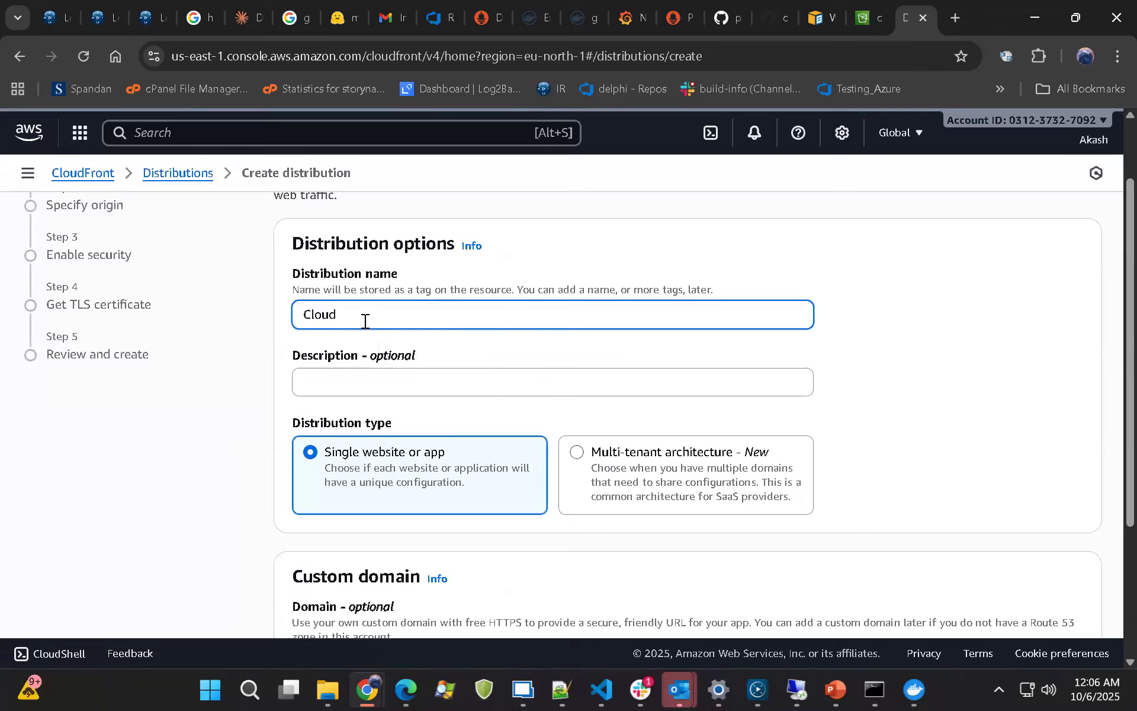
type("-s3")
Keep the Single website or app distribution type, leave the custom domain blank, and continue to the origin settings
scroll(459, 304, "down", 3)
scroll(462, 308, "up", 2)
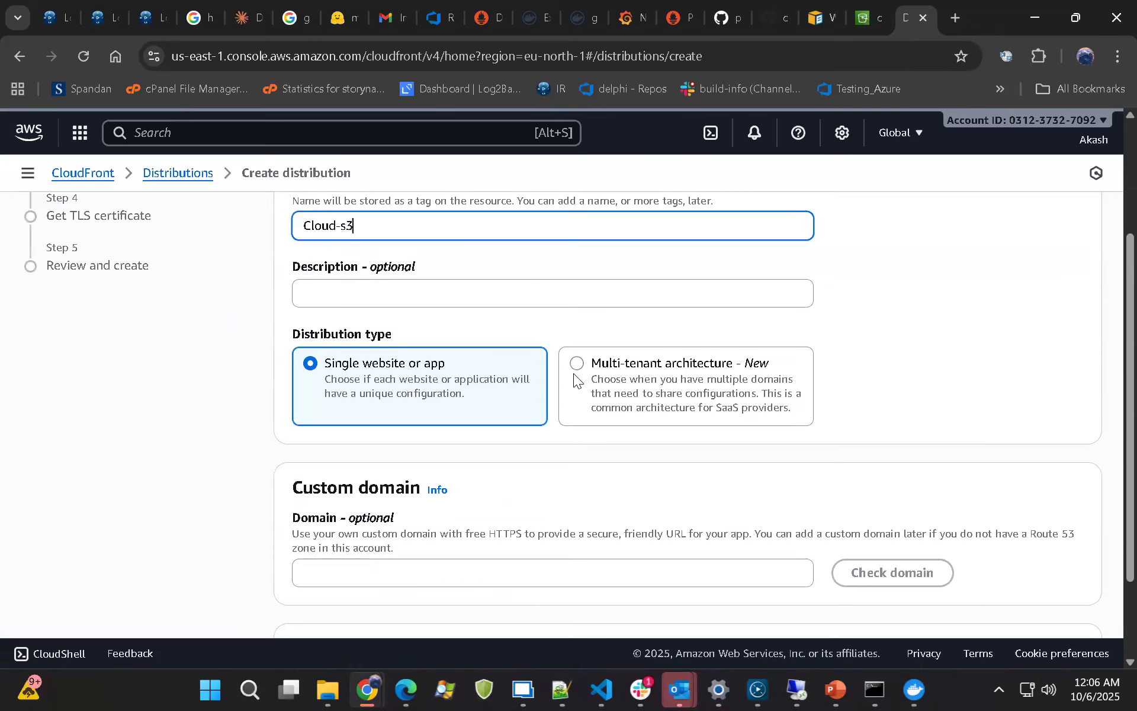
scroll(578, 382, "down", 2)
left_click(634, 487)
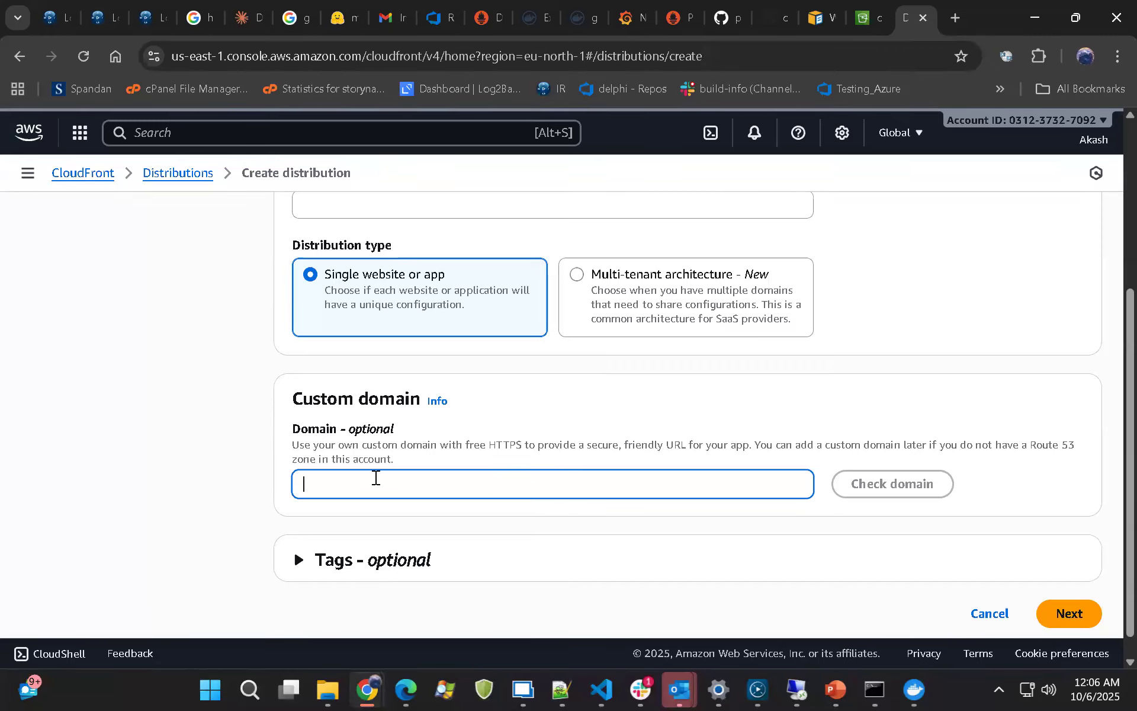
scroll(409, 441, "down", 1)
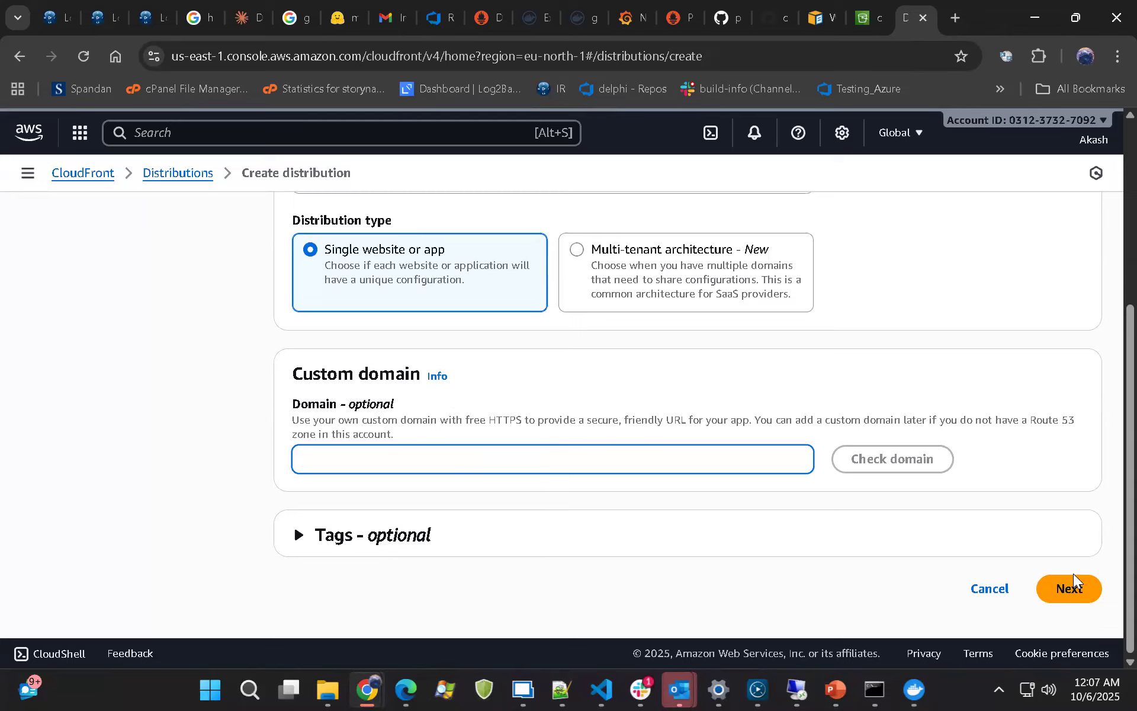
left_click(1039, 577)
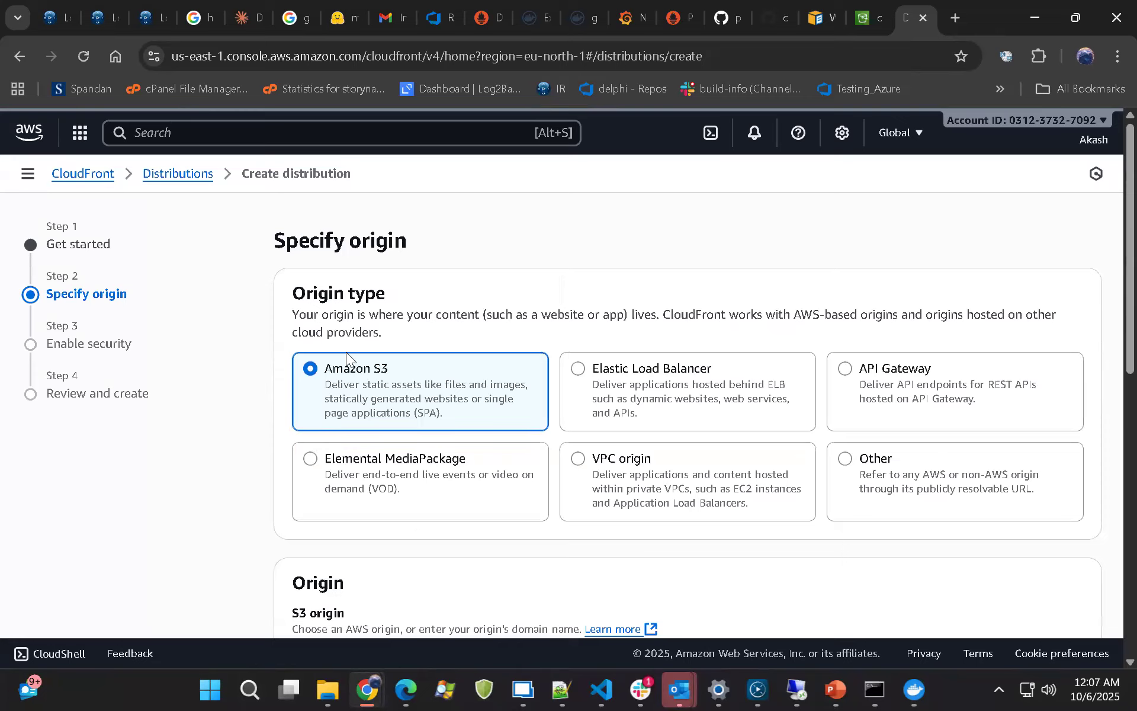
Choose Amazon S3 as the origin type and select the cloudfront-369 bucket as the S3 origin
left_click_drag(401, 375, 323, 376)
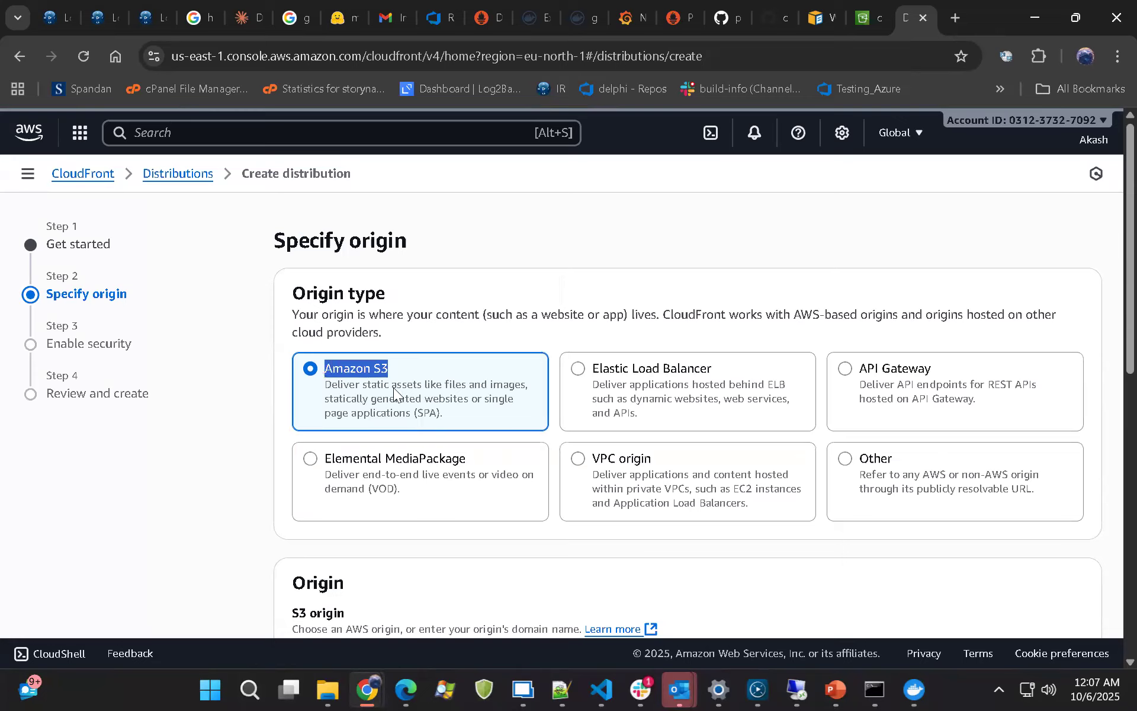
left_click_drag(600, 368, 680, 371)
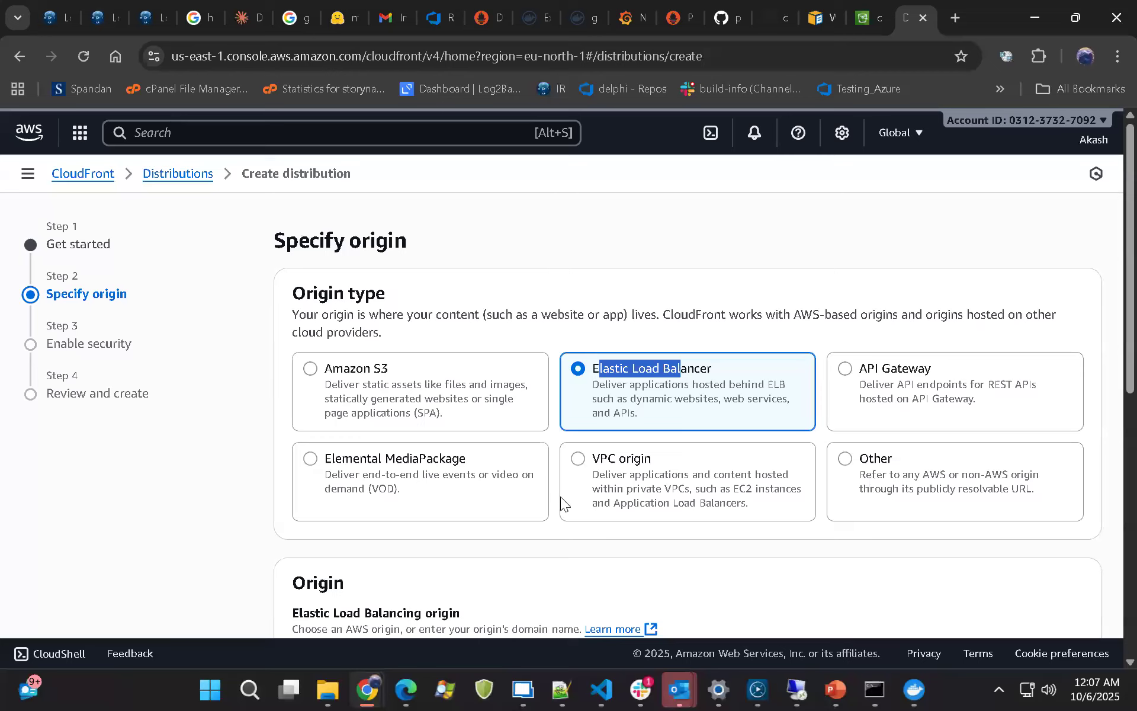
left_click(373, 378)
scroll(459, 379, "down", 3)
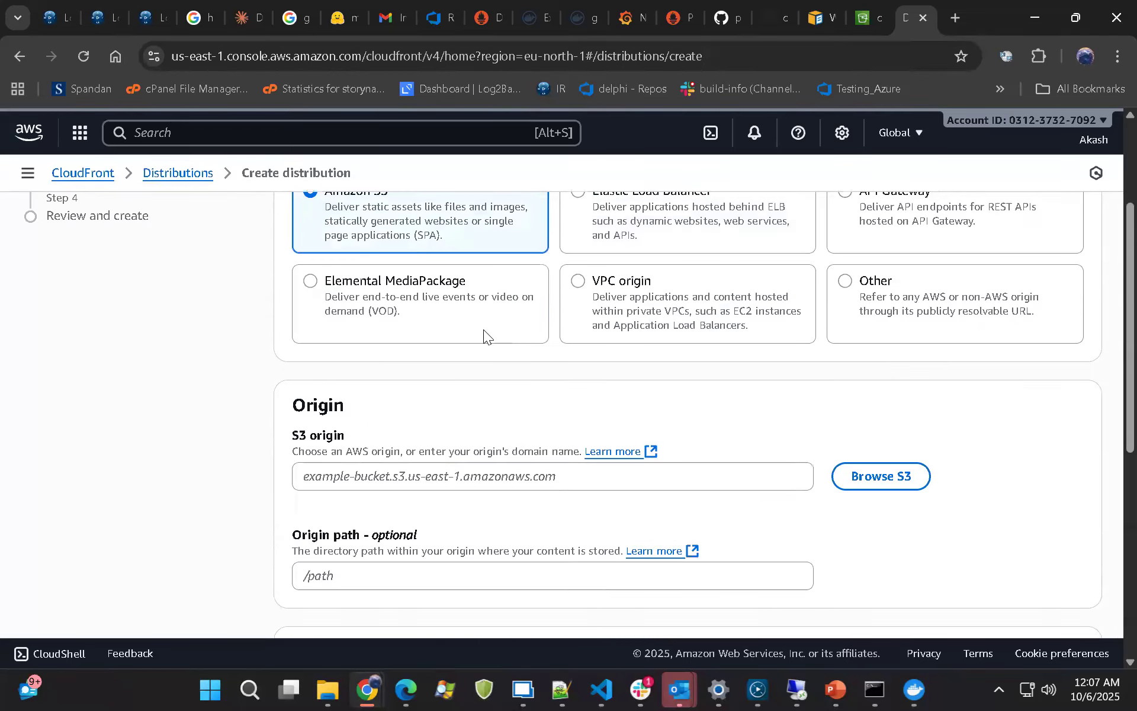
scroll(483, 330, "down", 3)
left_click_drag(292, 258, 769, 307)
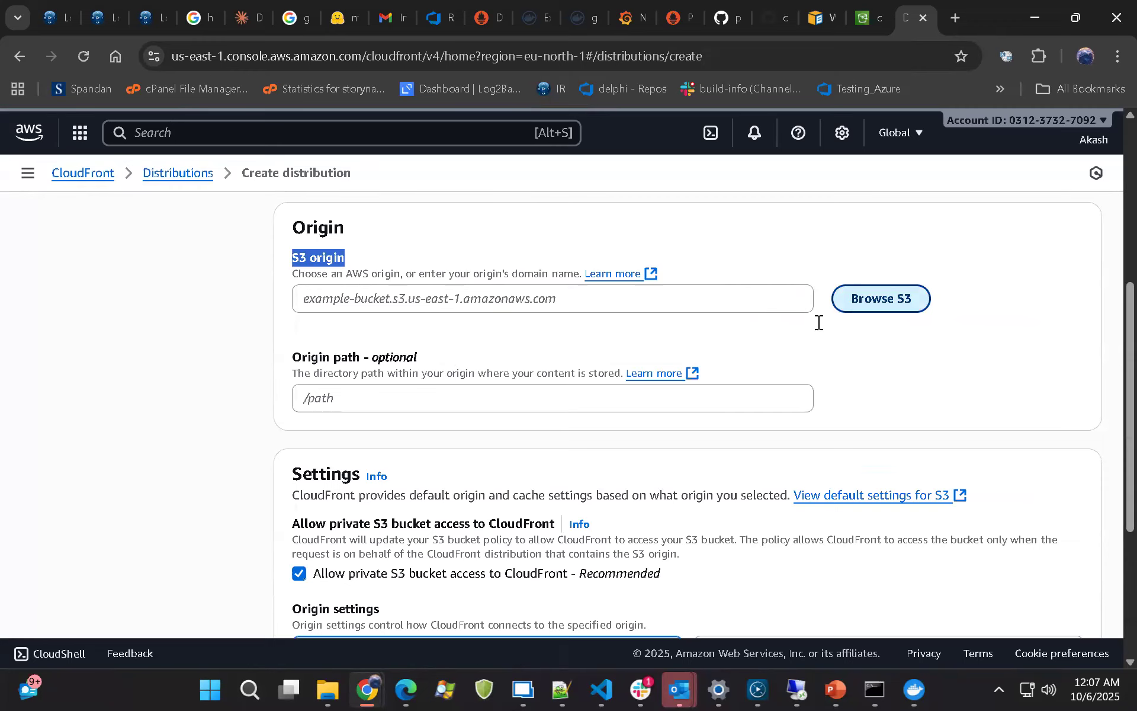
left_click(867, 299)
left_click(255, 450)
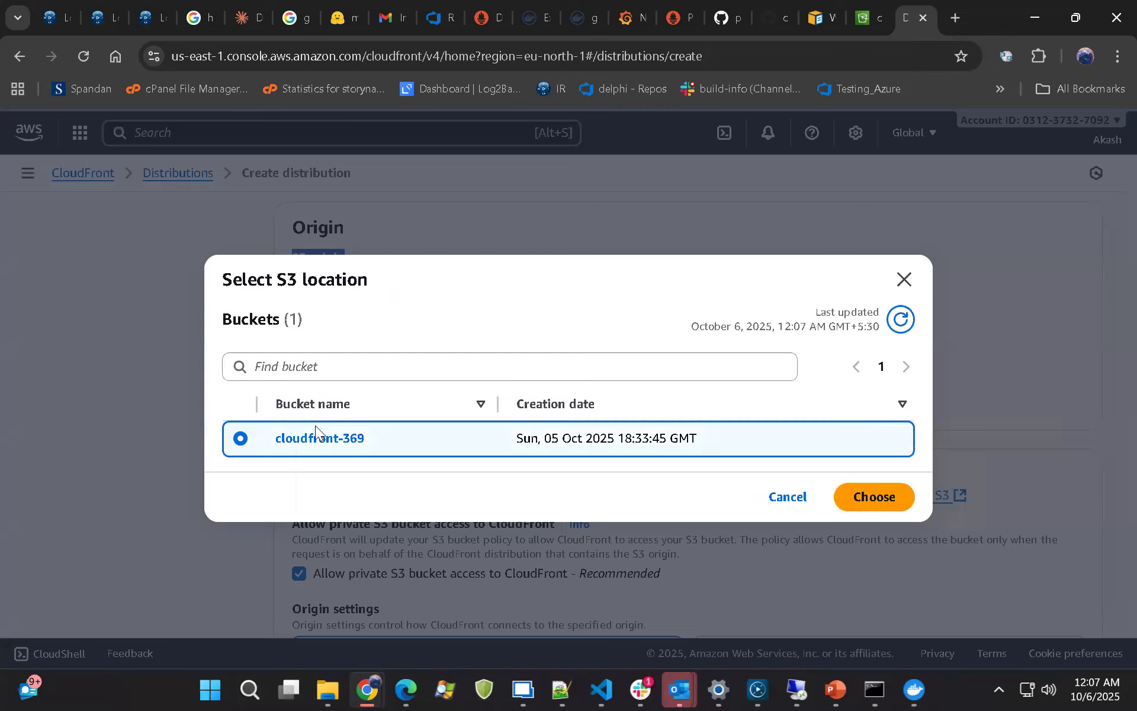
left_click(867, 499)
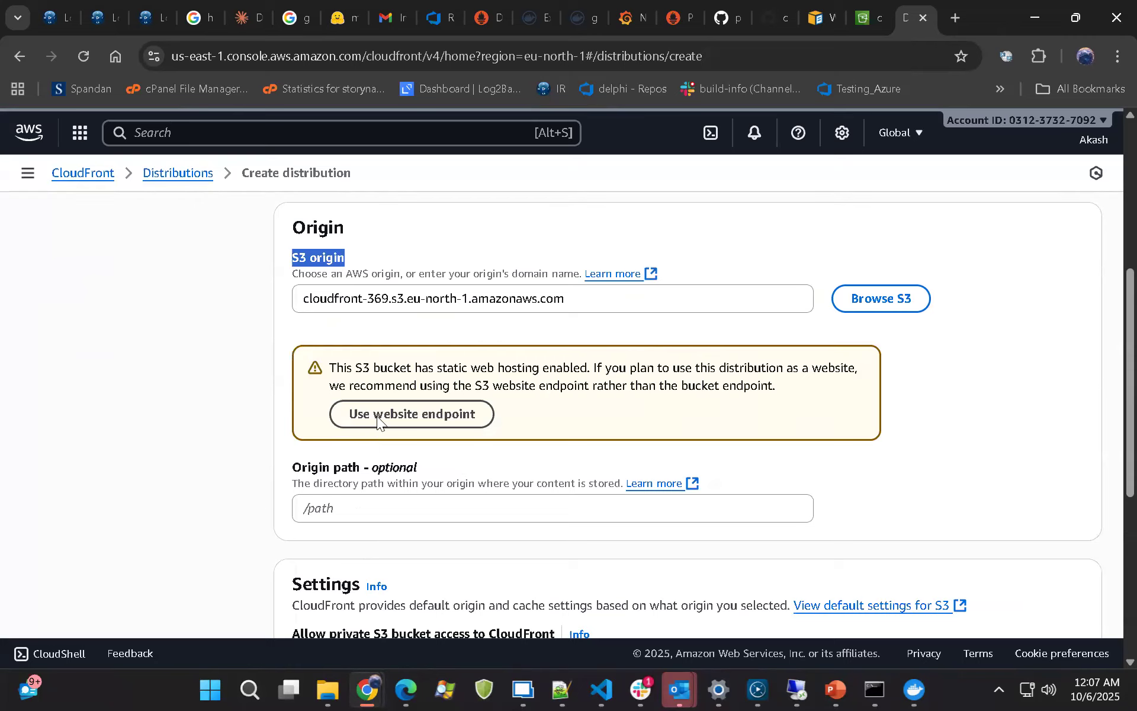
Keep private S3 bucket access allowed and the recommended origin and cache settings, leave the origin path blank, and continue to the security settings
scroll(380, 422, "down", 1)
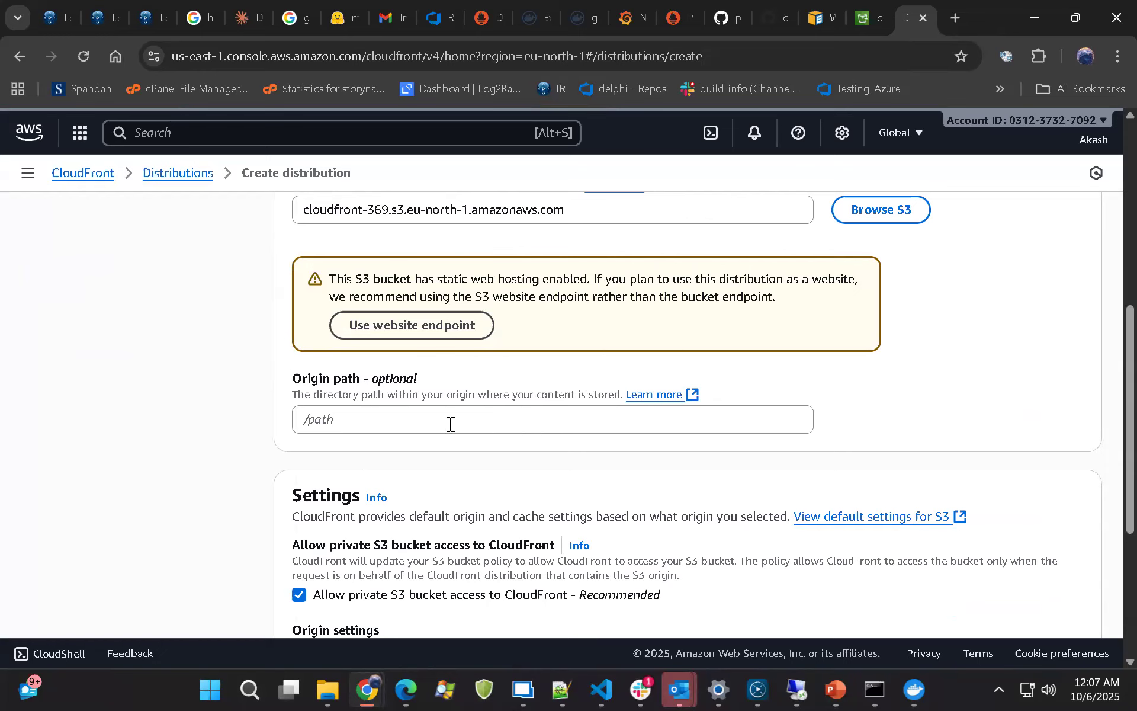
scroll(450, 424, "down", 3)
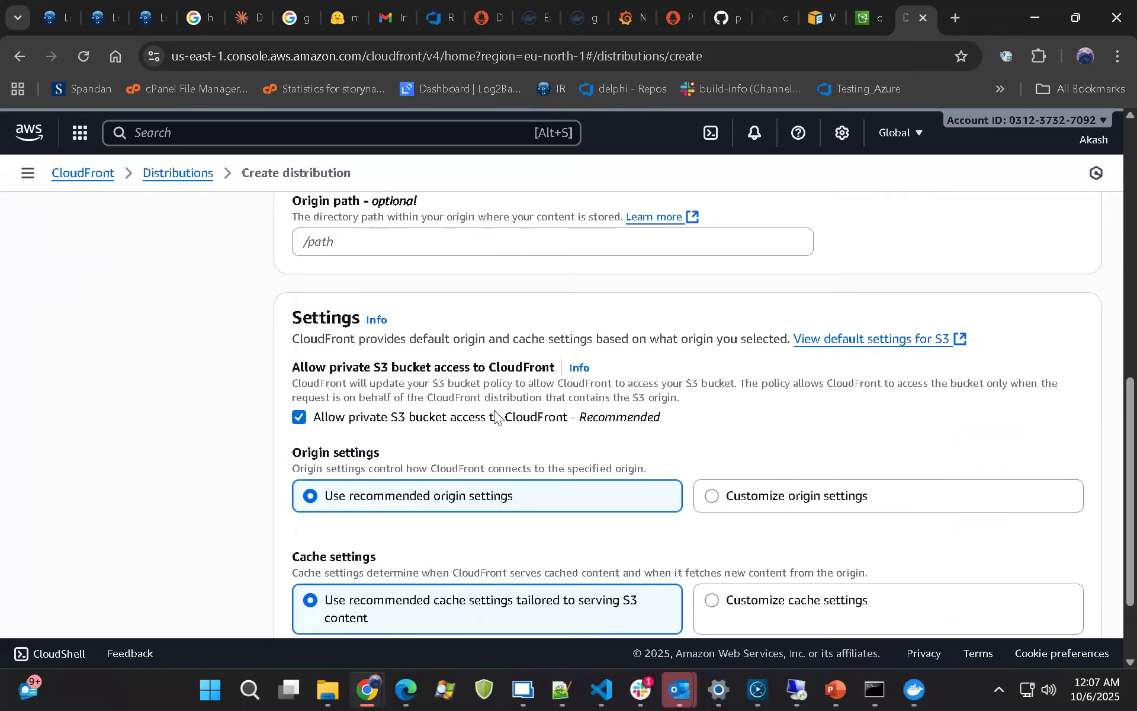
scroll(498, 415, "down", 2)
left_click_drag(293, 278, 551, 283)
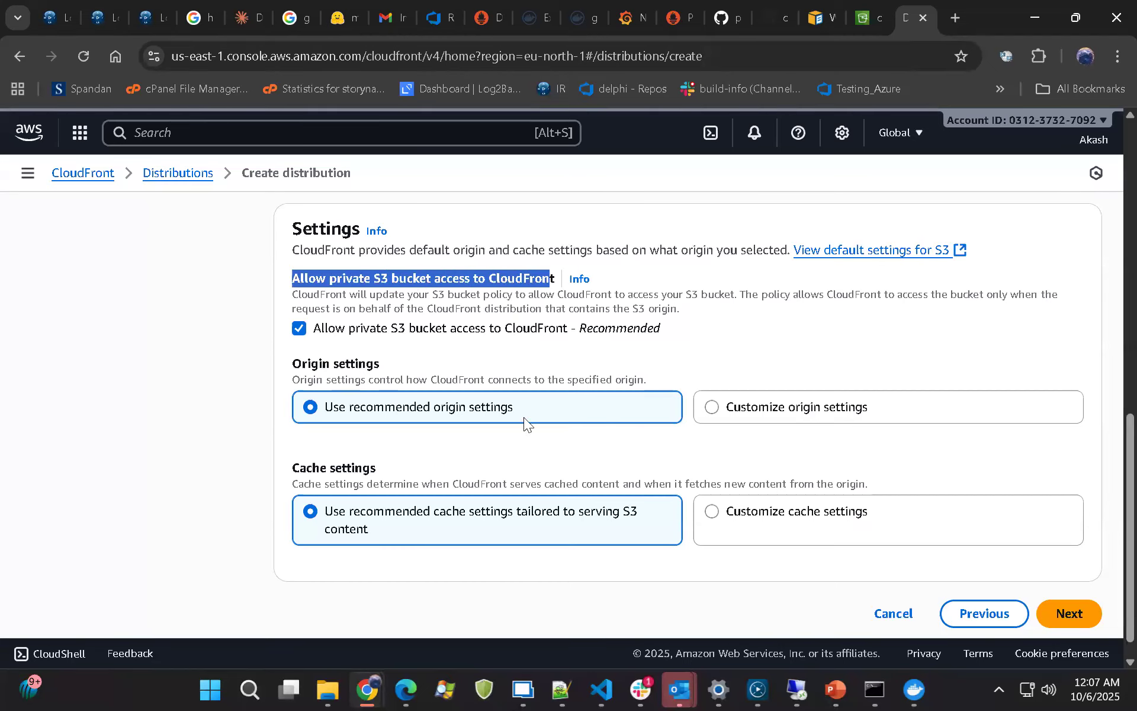
scroll(464, 477, "down", 1)
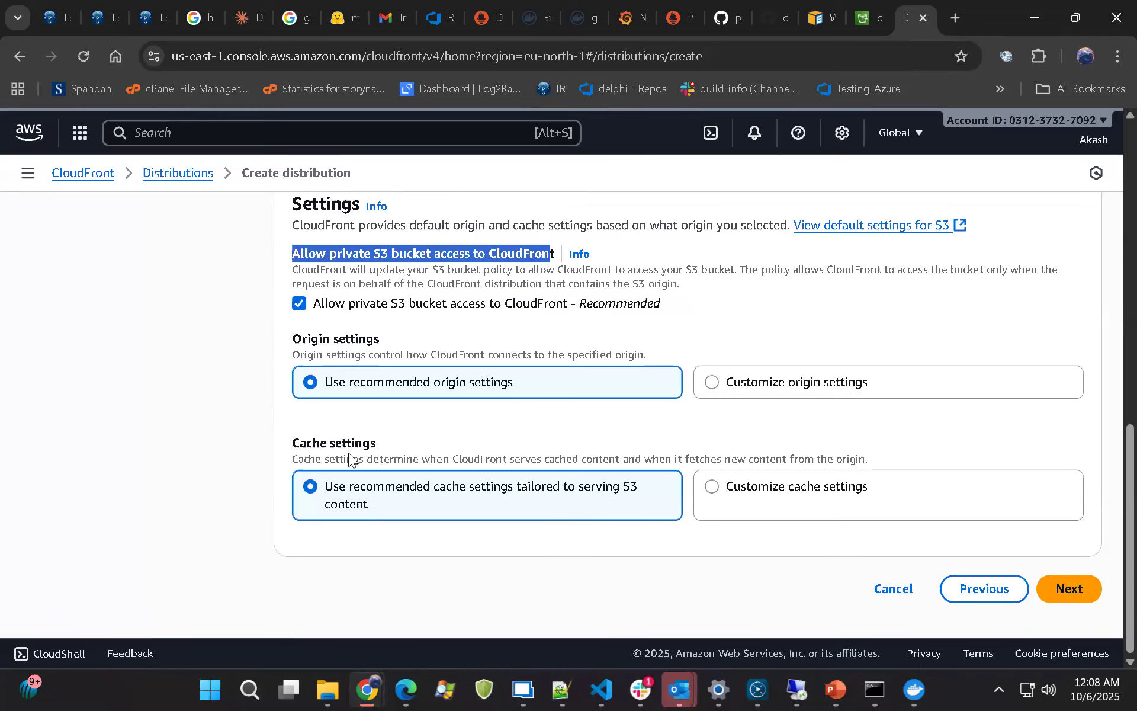
left_click_drag(289, 445, 370, 443)
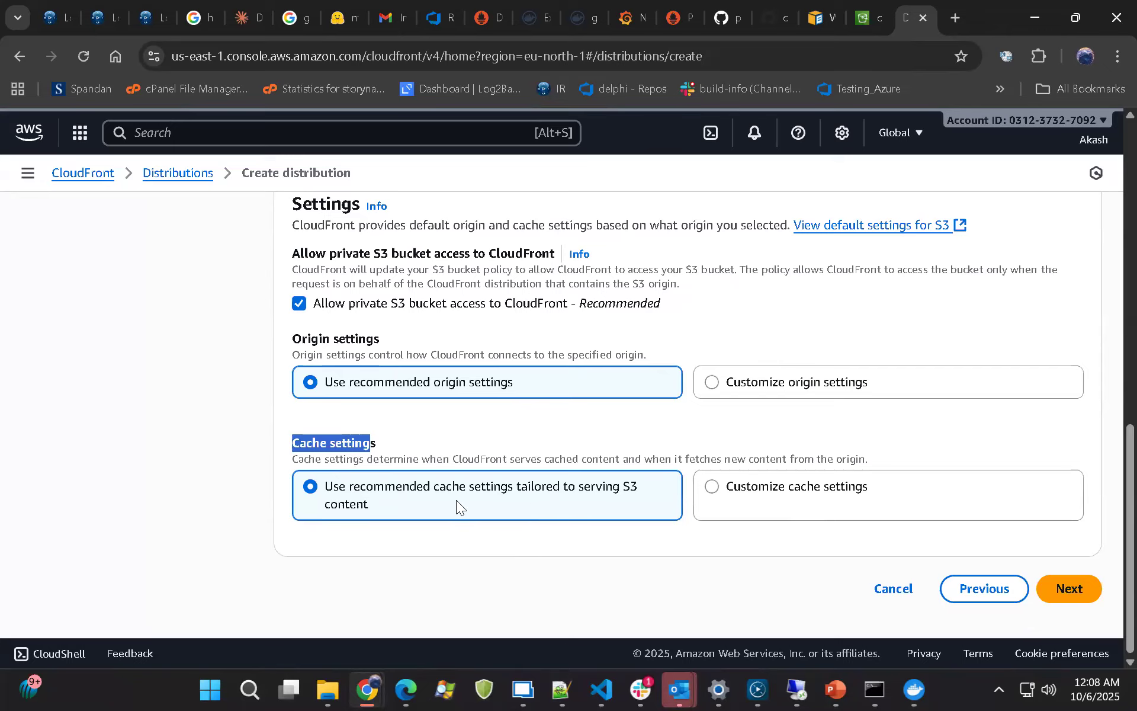
left_click(1065, 588)
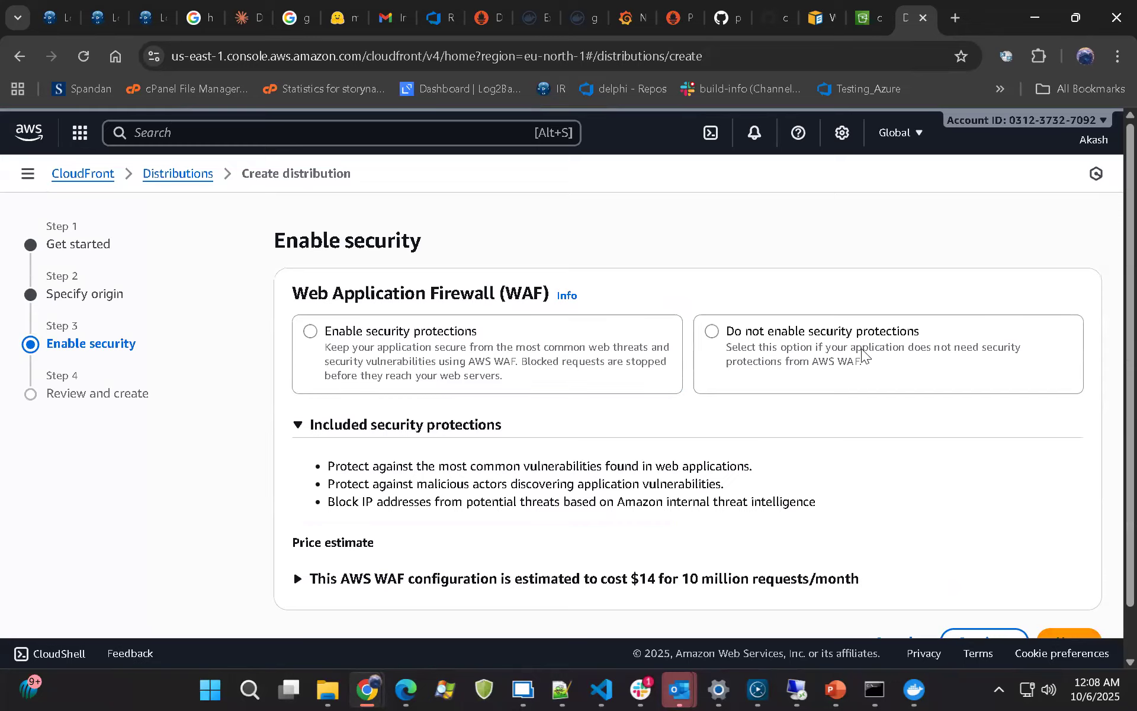
Choose not to enable WAF security protections, review the configuration, and create the distribution
left_click(772, 342)
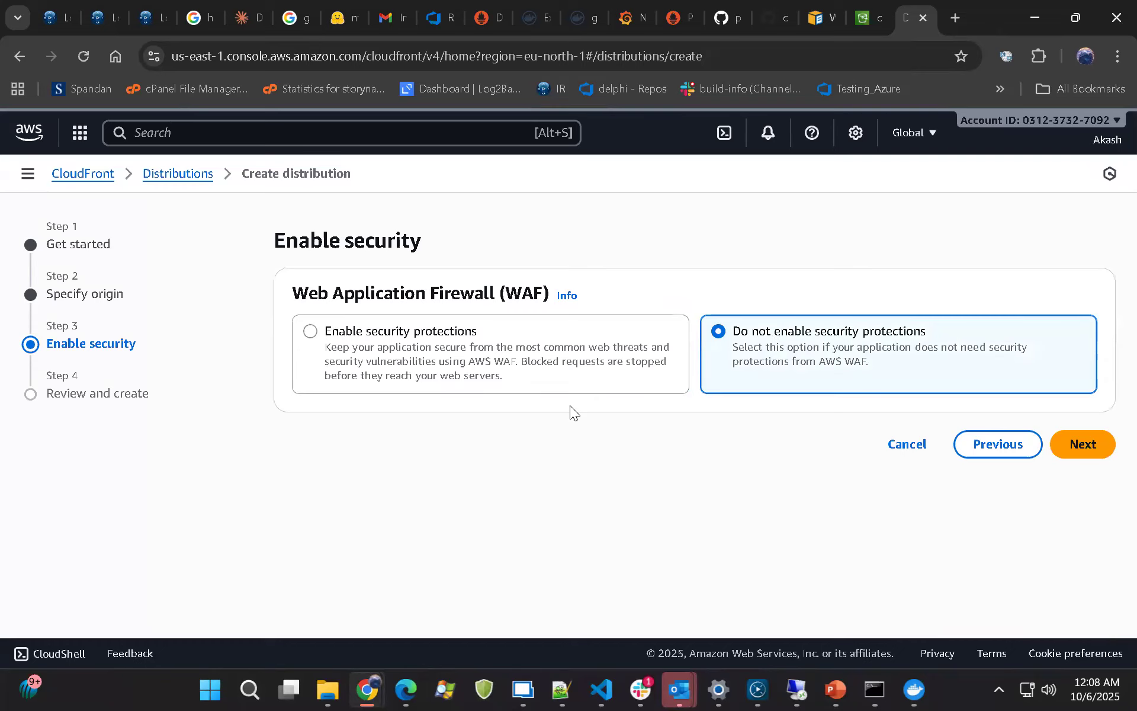
left_click(1082, 445)
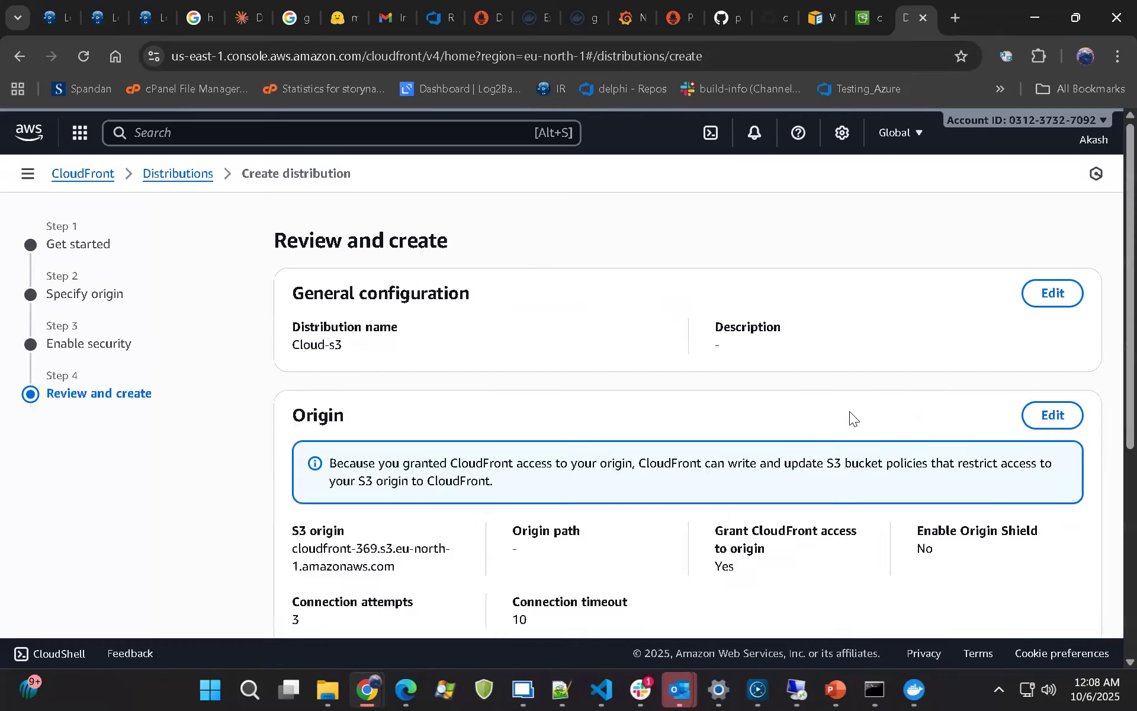
scroll(849, 411, "down", 5)
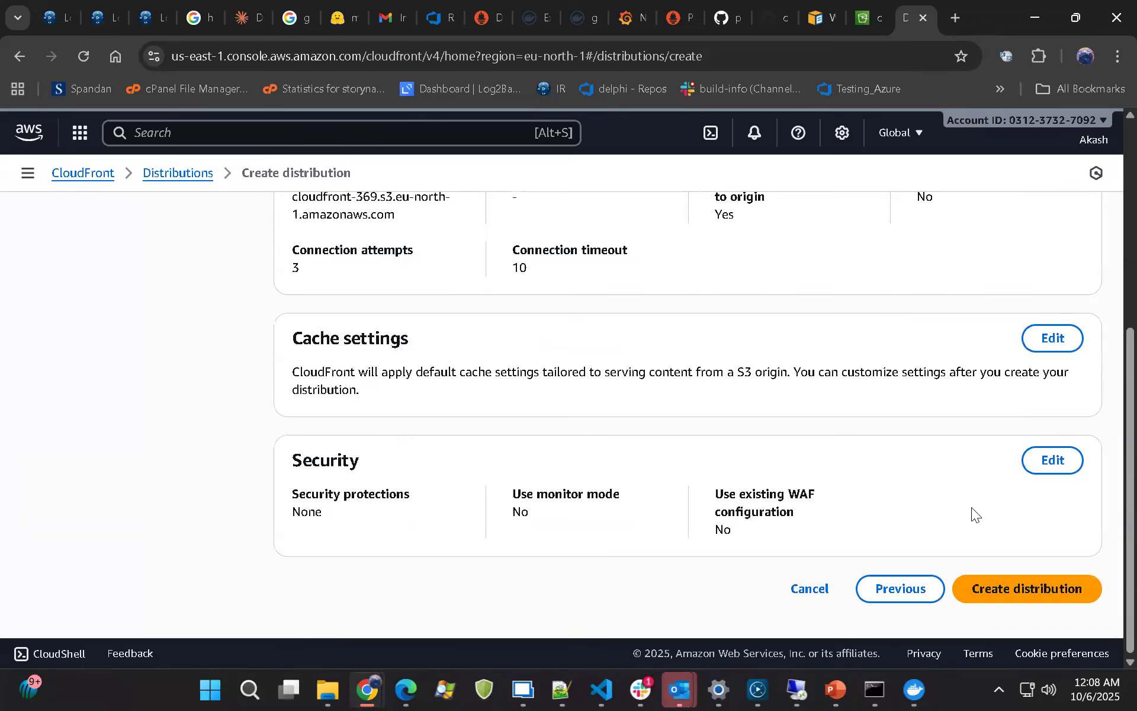
scroll(974, 517, "up", 1)
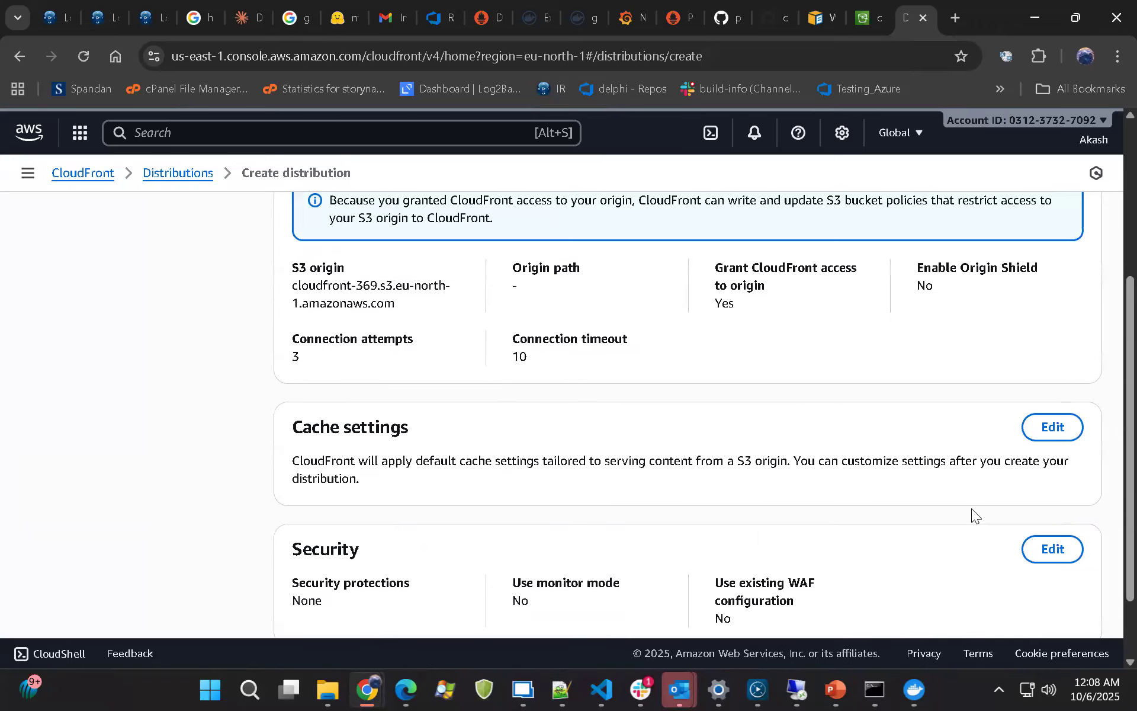
scroll(972, 515, "up", 2)
scroll(1033, 492, "down", 3)
left_click(1034, 589)
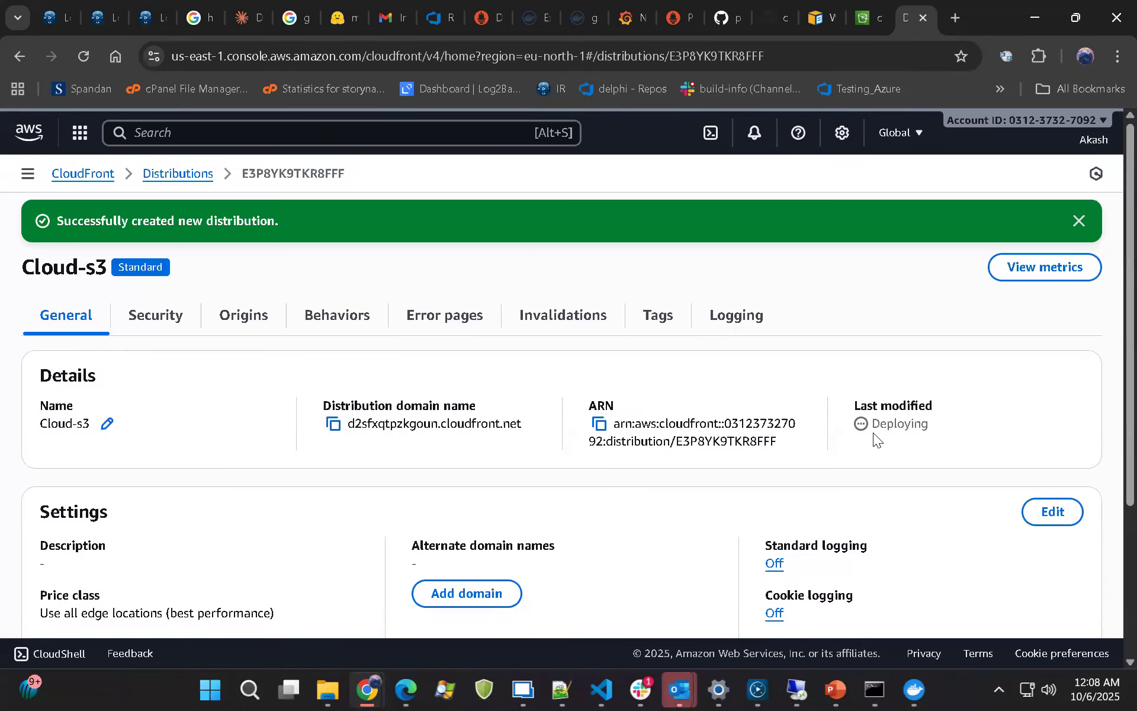
Check the new Cloud-s3 distribution's deployment status and its distribution domain name
left_click_drag(924, 405, 929, 431)
left_click_drag(312, 412, 500, 424)
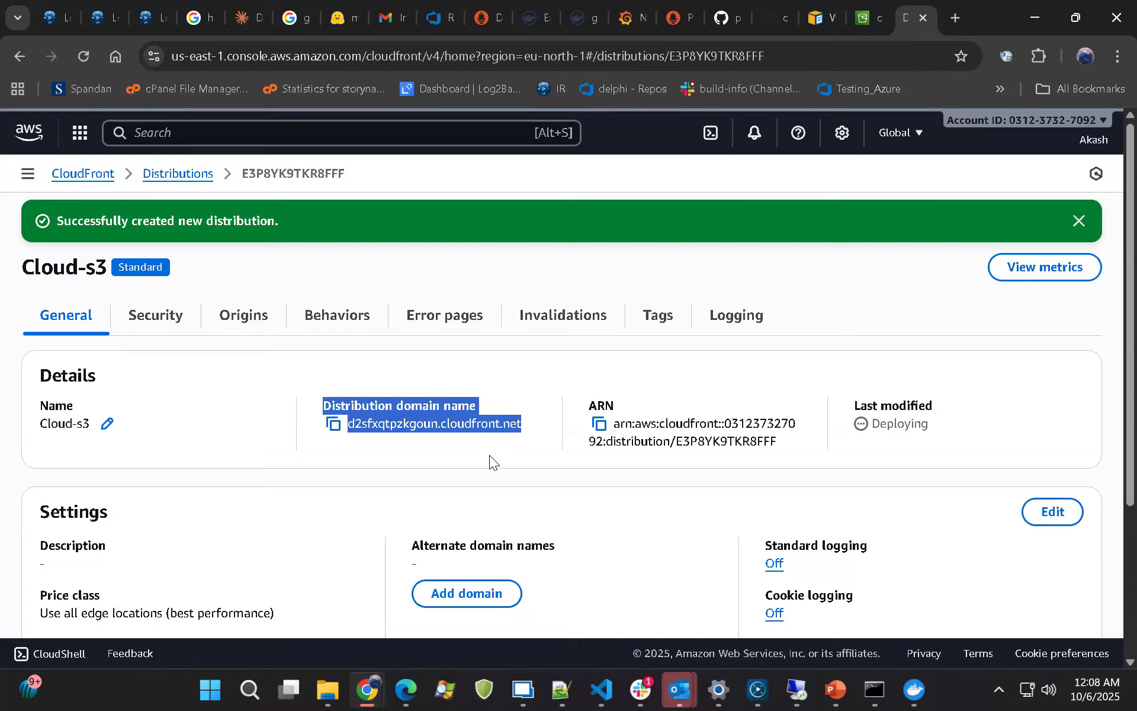
left_click(529, 430)
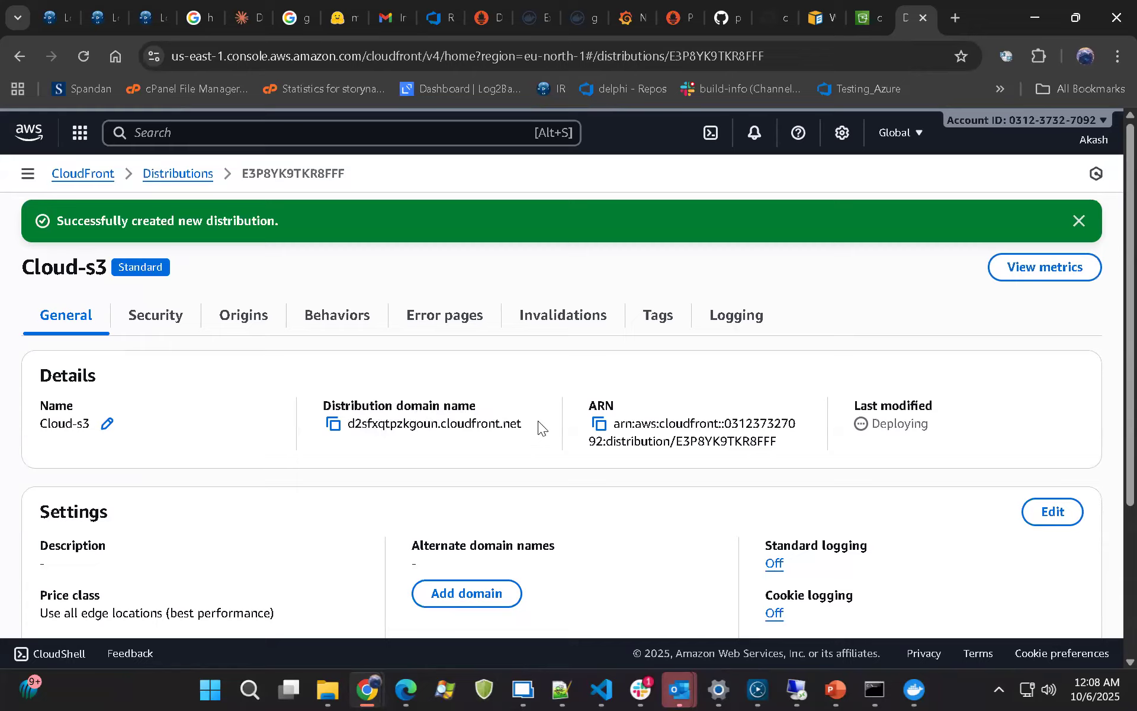
left_click_drag(522, 424, 362, 427)
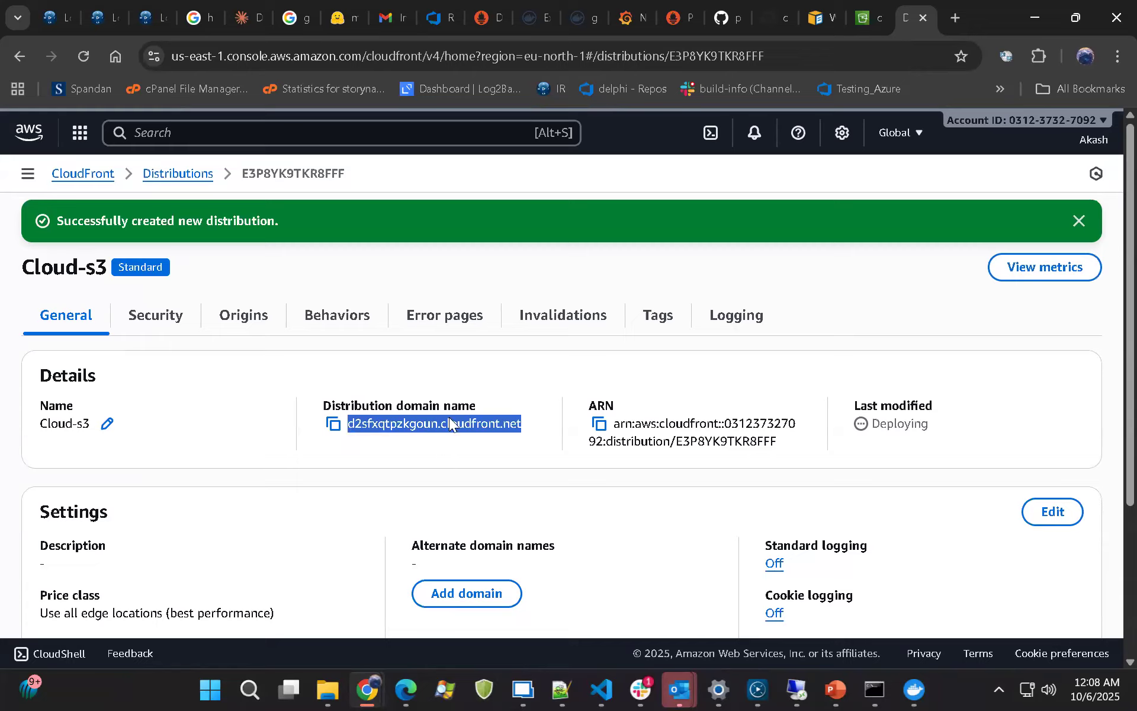
Reload the cloudfront-369 bucket's permissions page and examine the bucket policy's statement ID, action, resource and source ARN condition
left_click(881, 9)
left_click(82, 57)
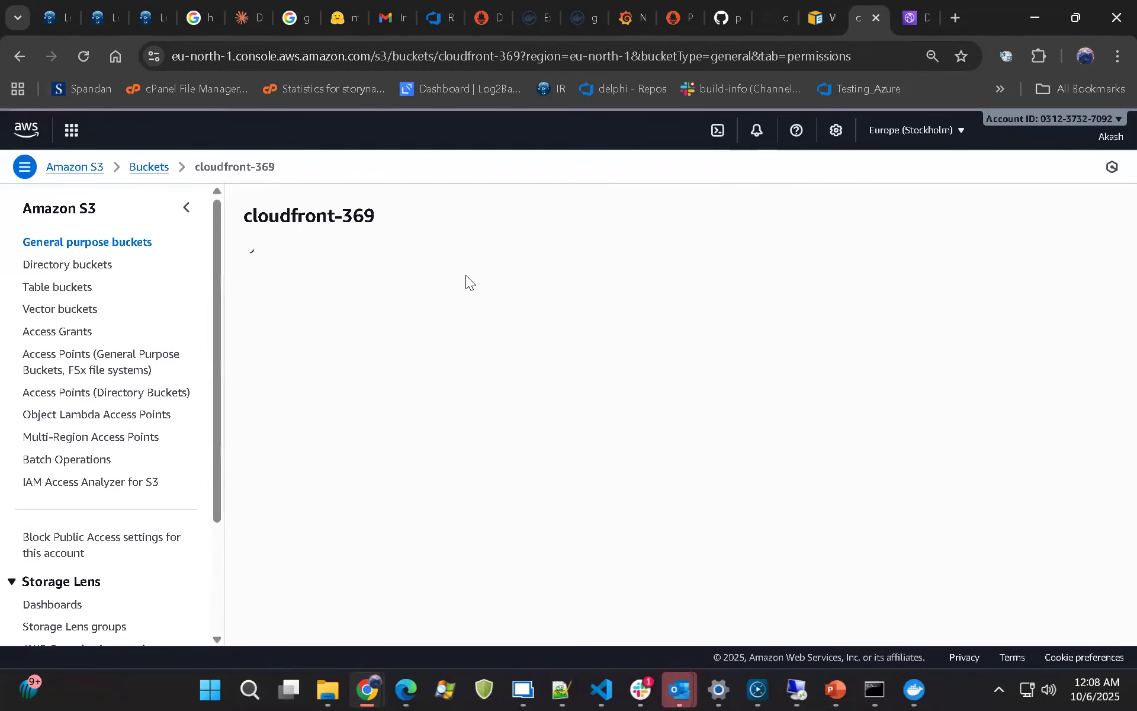
scroll(423, 376, "down", 8)
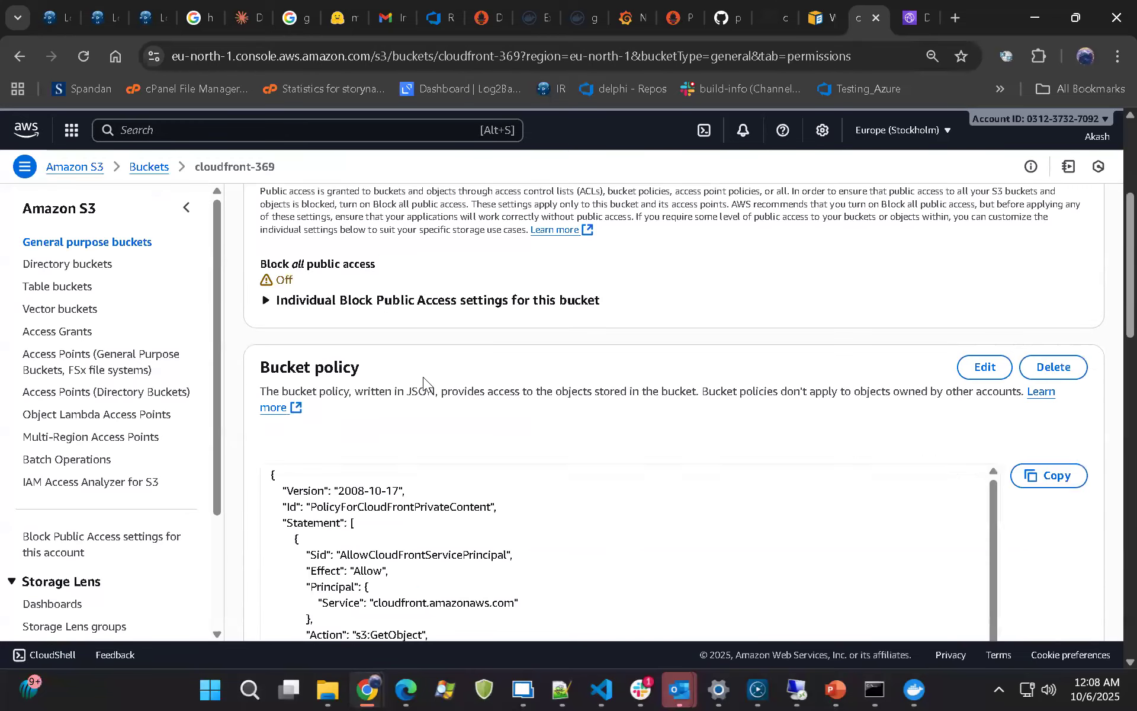
scroll(429, 372, "up", 3)
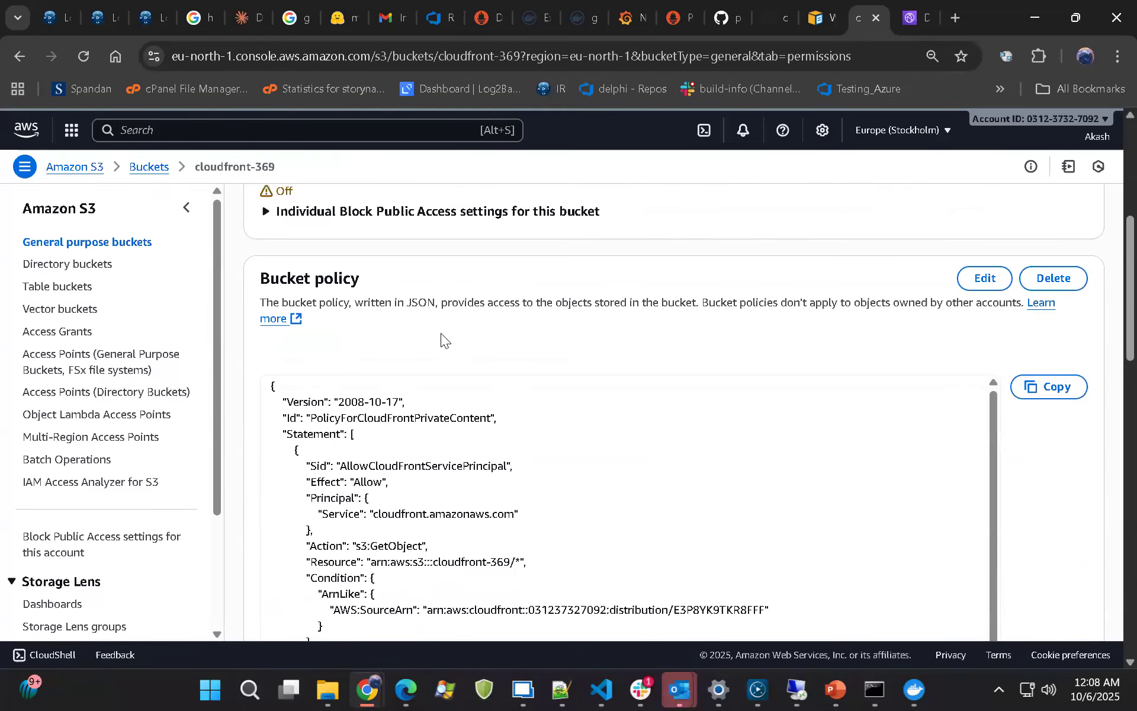
scroll(634, 260, "down", 2)
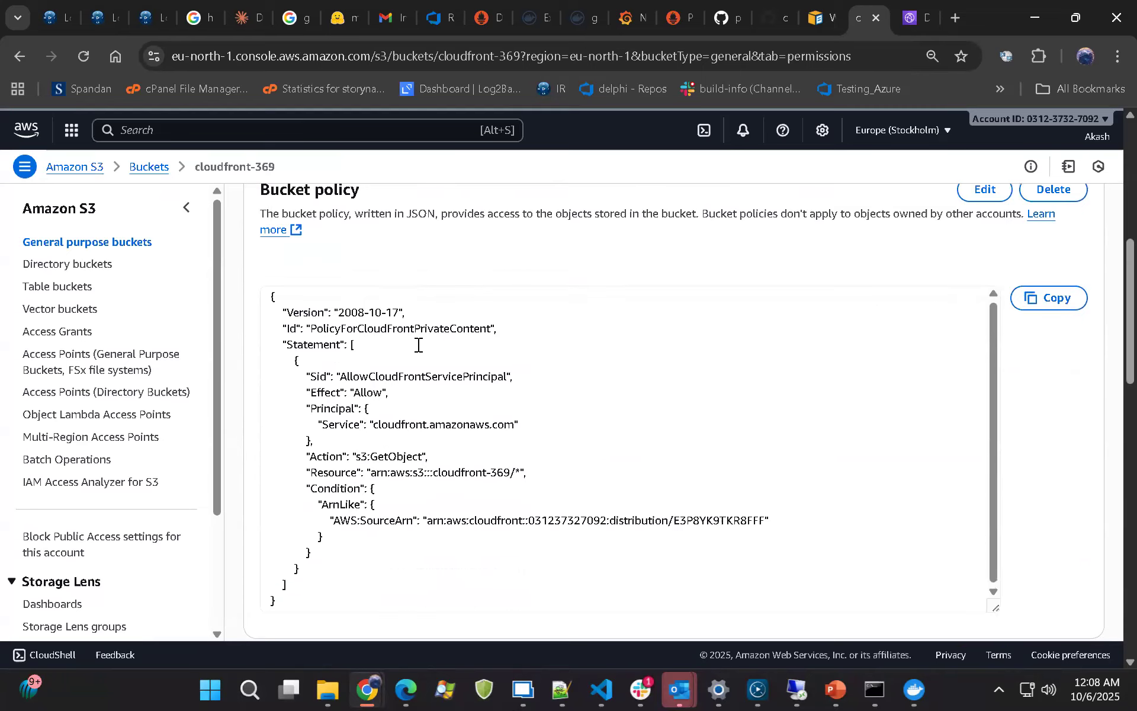
left_click_drag(347, 375, 494, 391)
left_click_drag(356, 457, 521, 474)
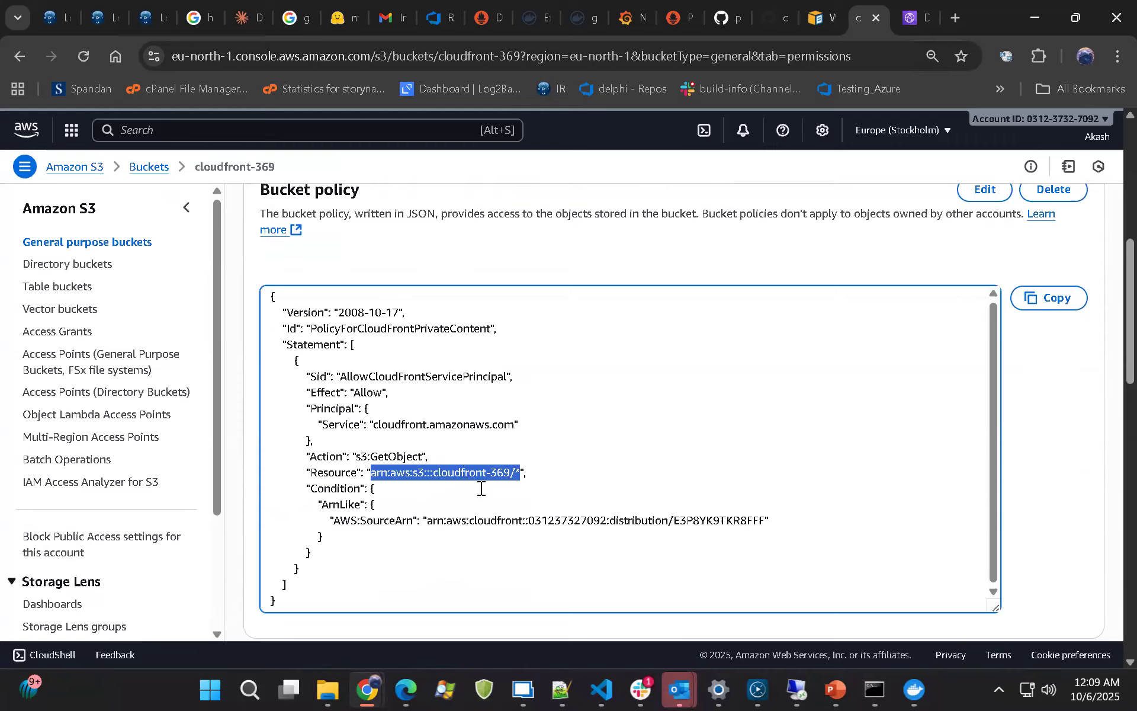
left_click(514, 473)
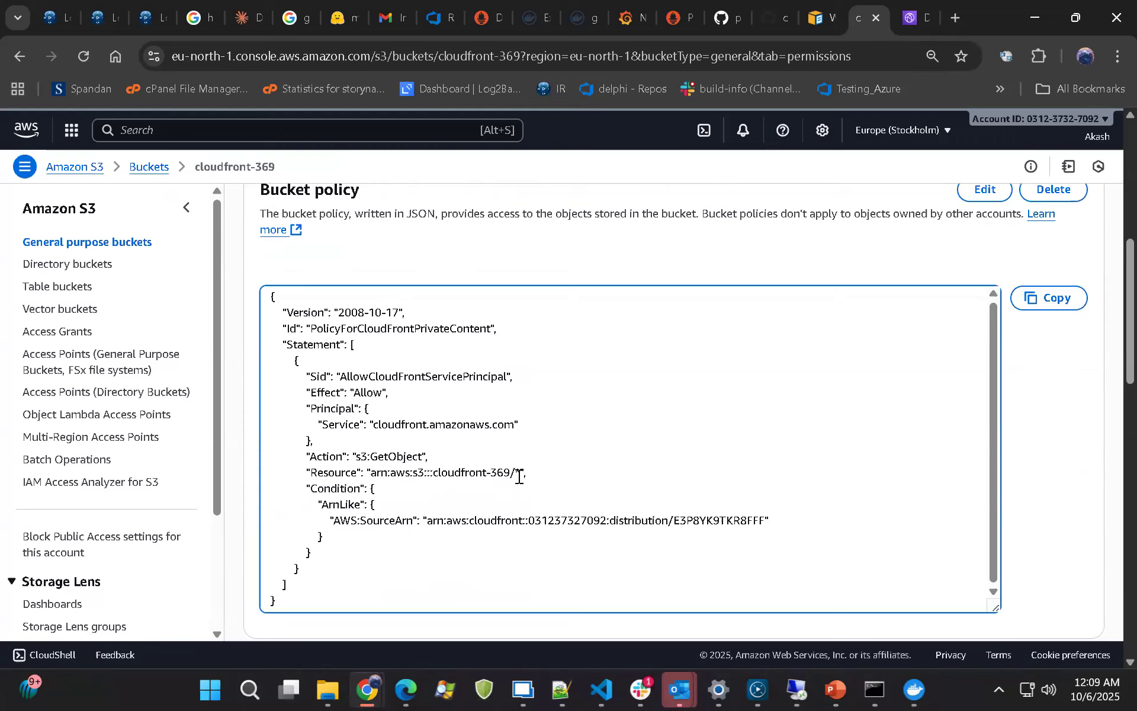
key("shift+Right")
scroll(420, 343, "down", 3)
left_click_drag(425, 344, 771, 342)
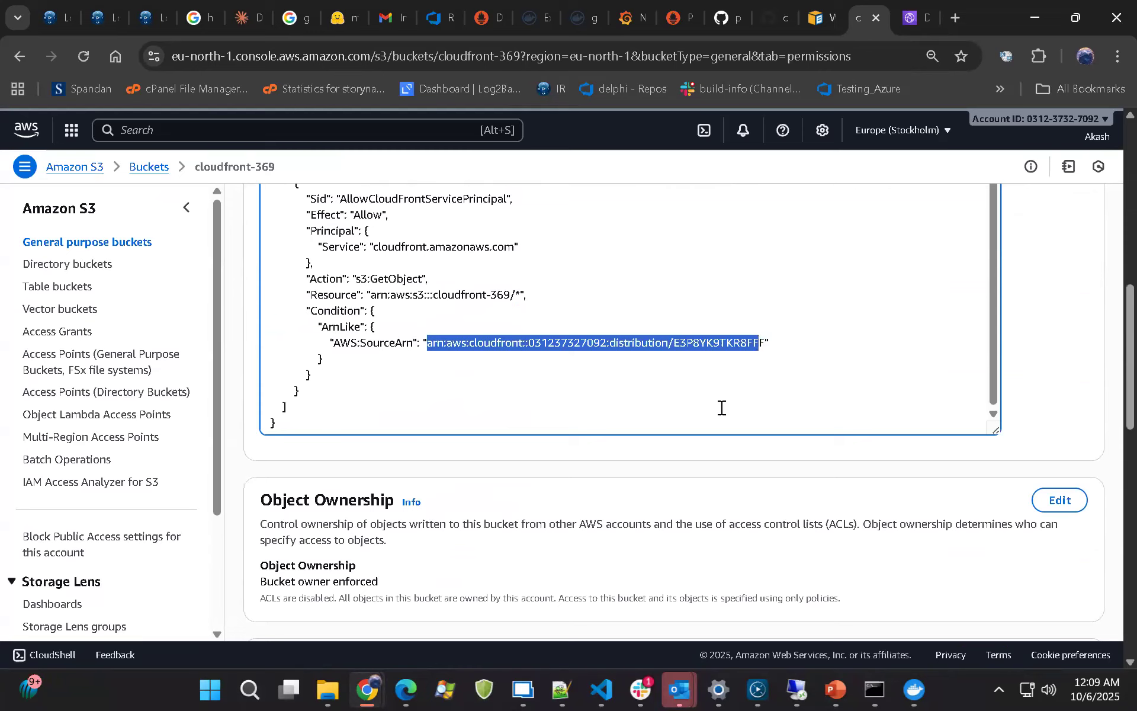
Look through the bucket's remaining permissions, including block public access, object ownership and the access control list
scroll(720, 406, "down", 3)
scroll(727, 411, "down", 5)
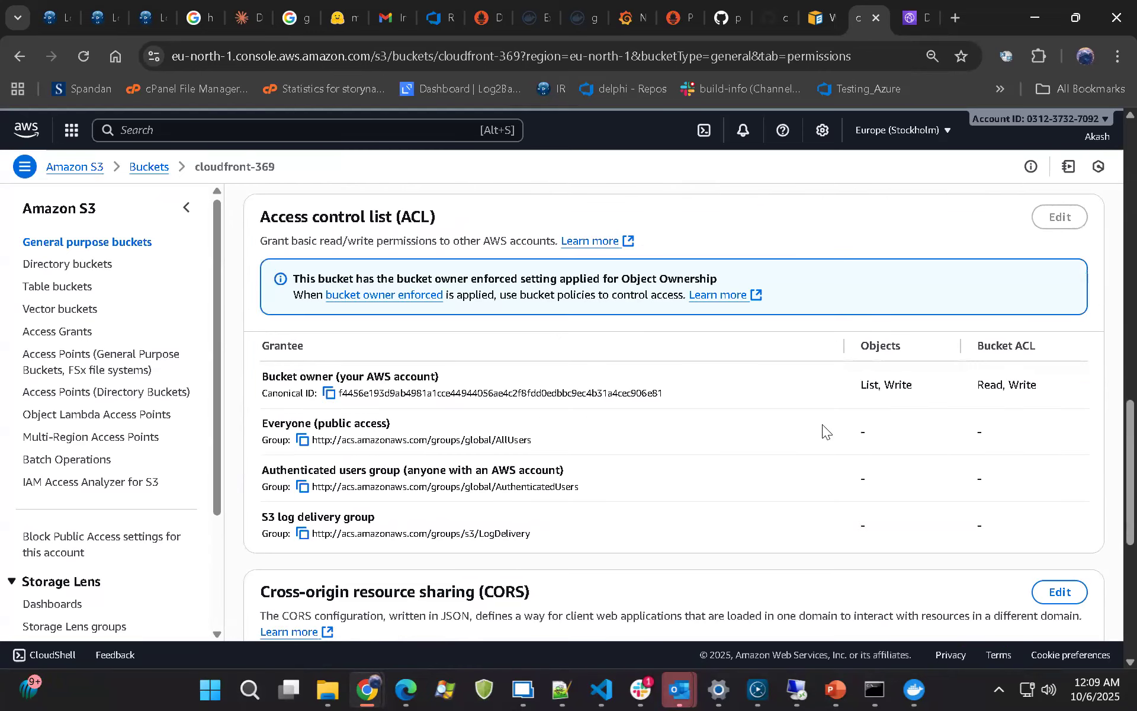
scroll(822, 424, "up", 11)
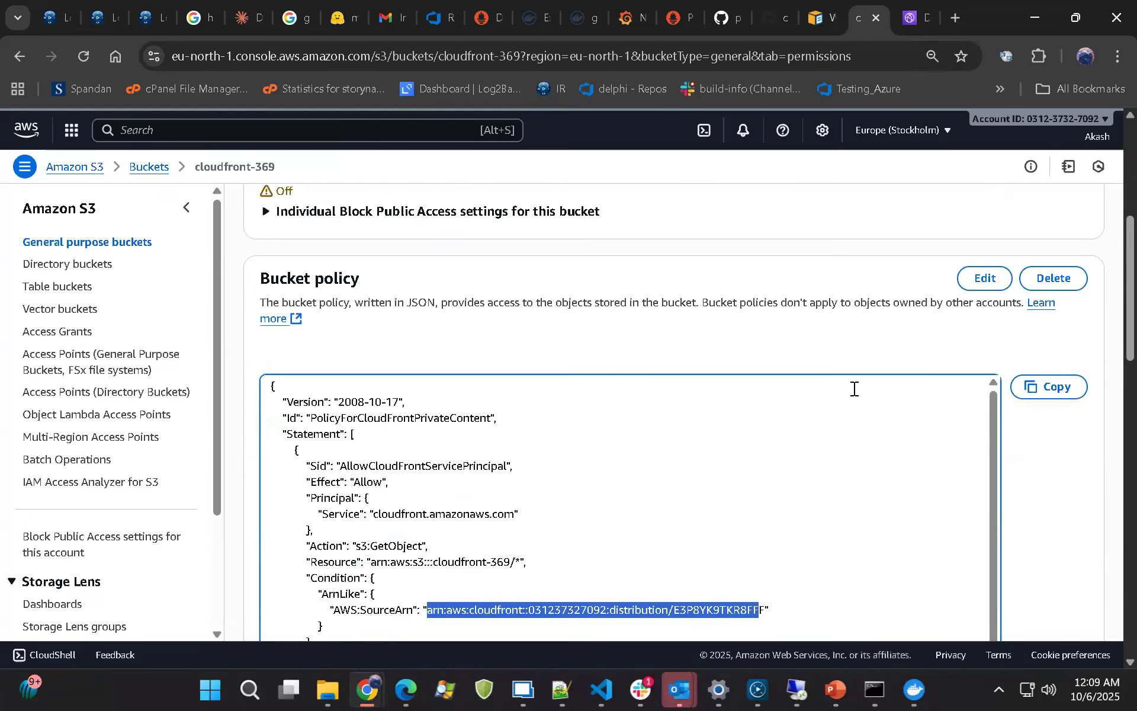
scroll(849, 302, "up", 6)
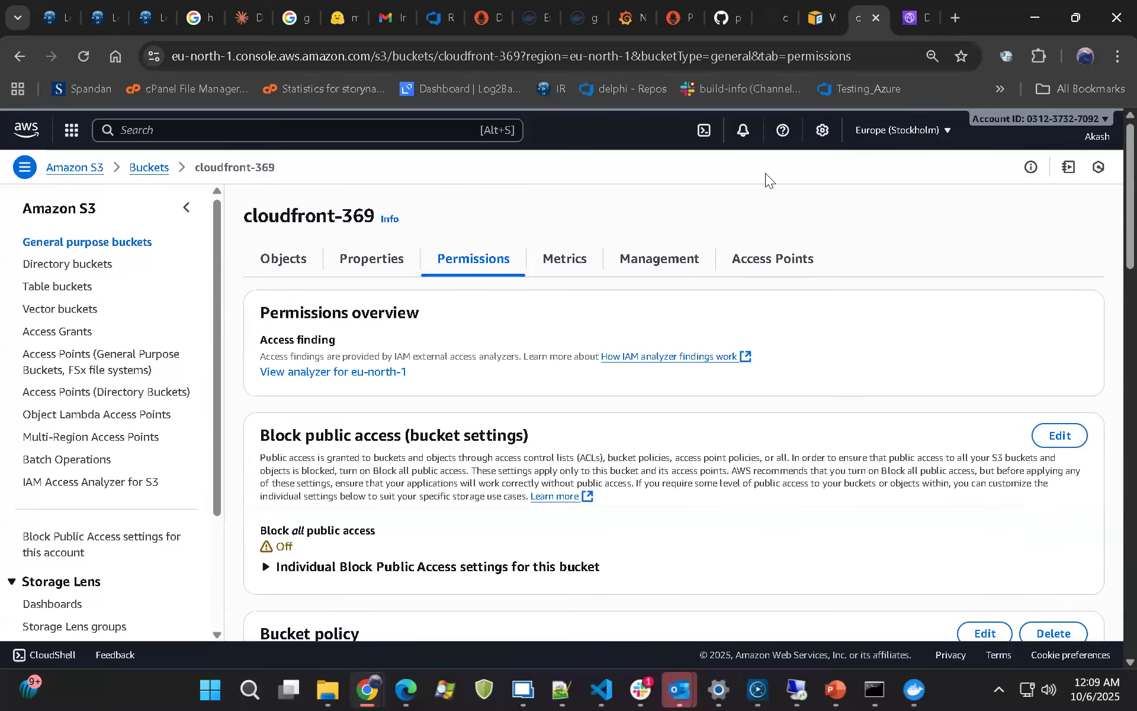
scroll(664, 421, "down", 6)
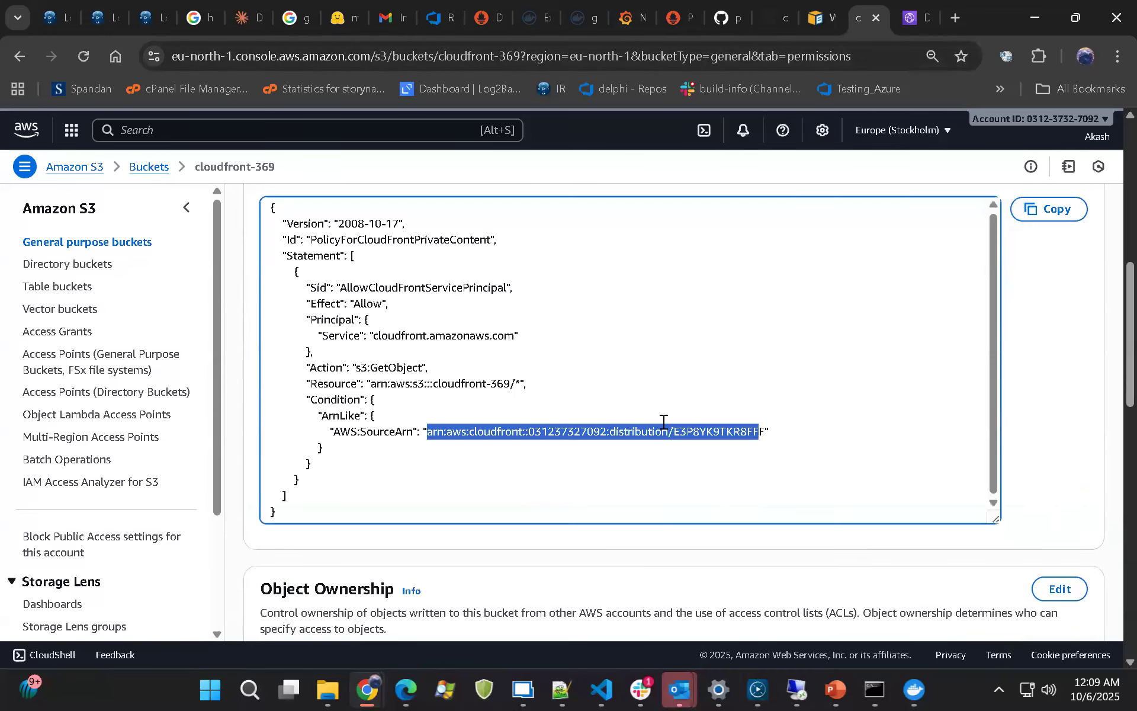
scroll(628, 476, "down", 6)
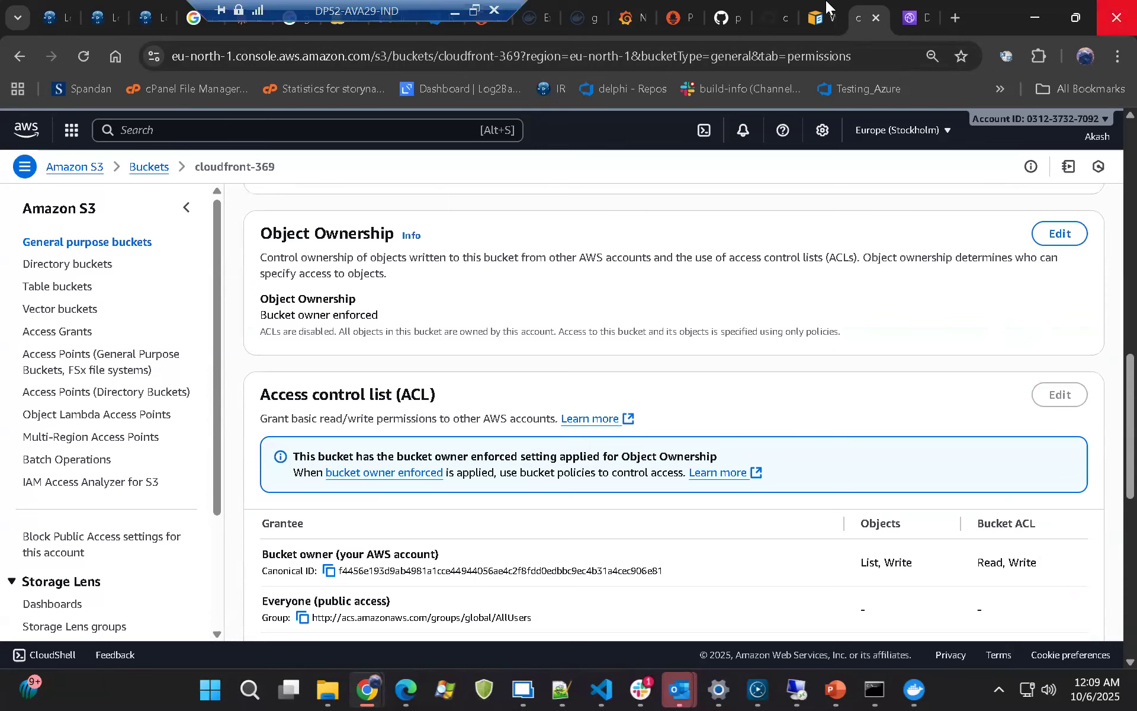
Return to the Cloud-s3 distribution's details and highlight its distribution domain name
left_click(915, 20)
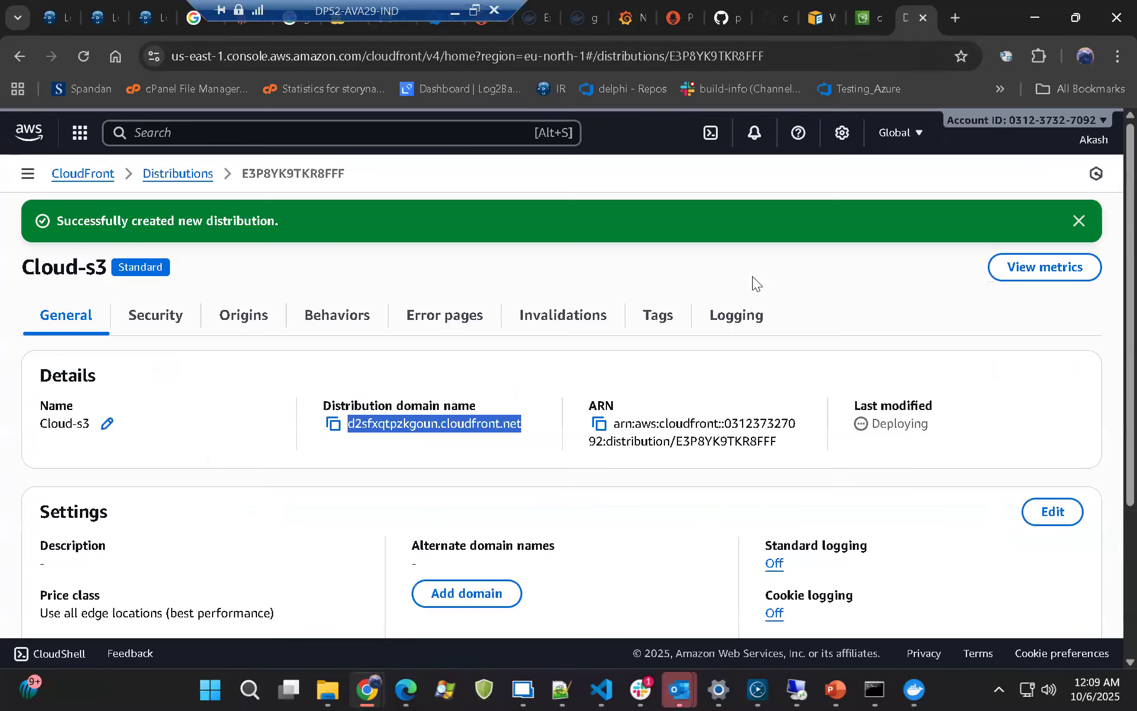
left_click(500, 381)
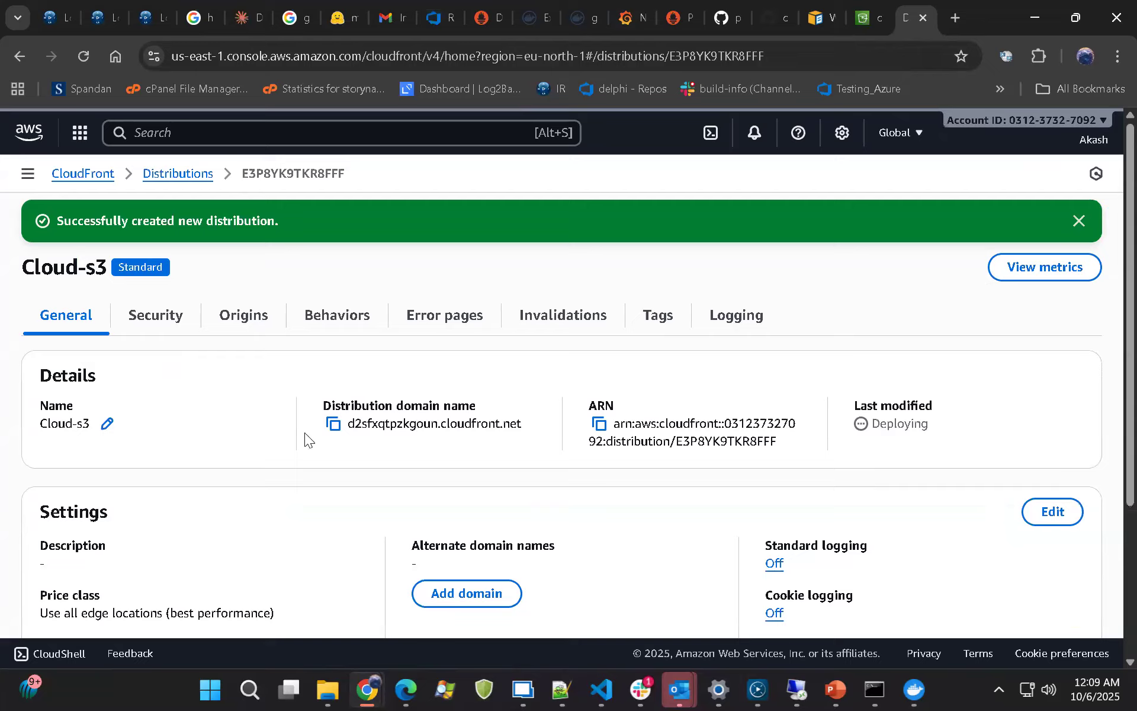
left_click_drag(348, 424, 528, 424)
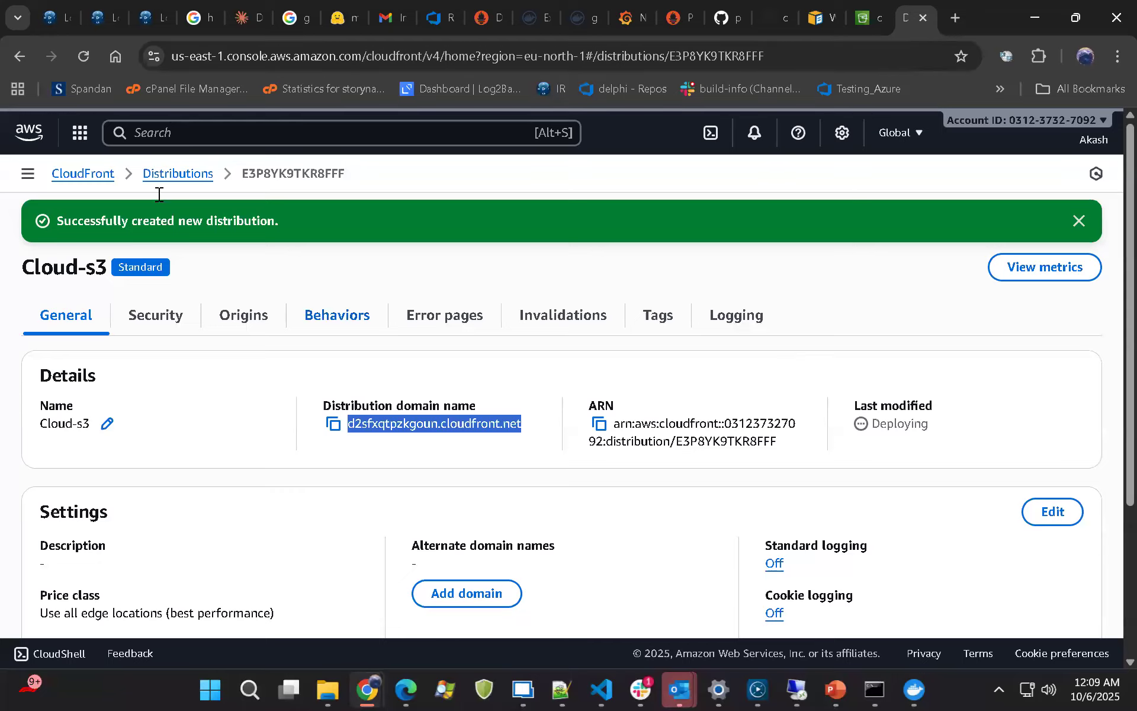
Open the CloudFront distributions list, expand the service's navigation and collapse its SaaS section
left_click(89, 177)
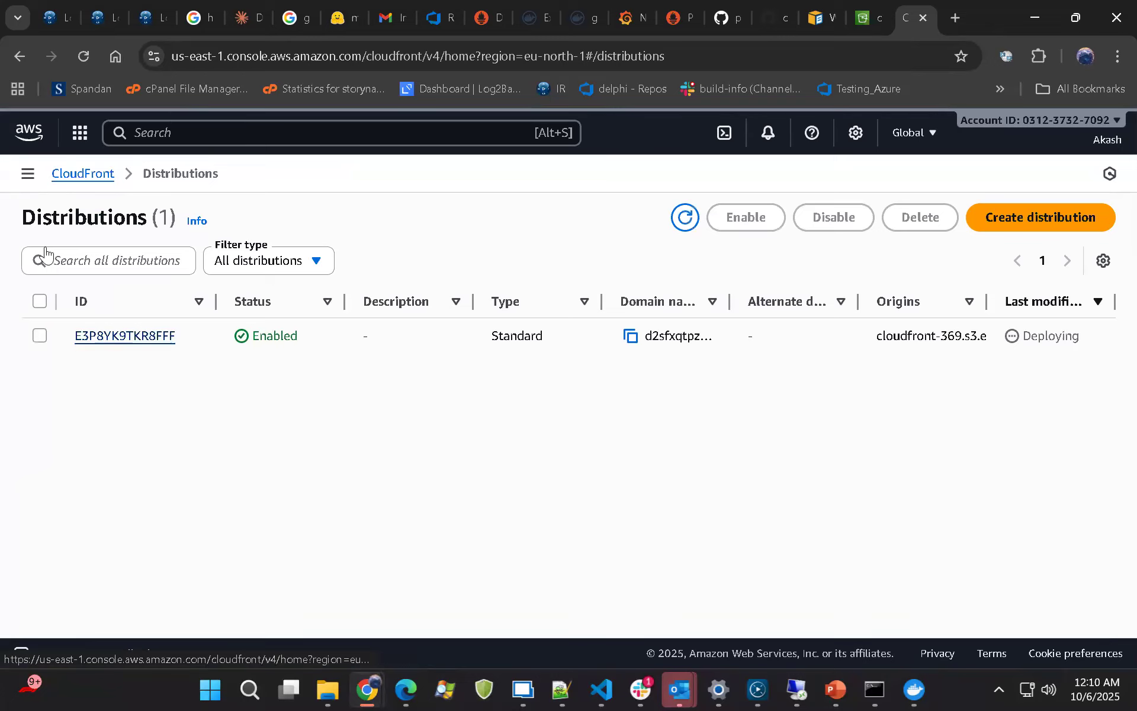
left_click(26, 175)
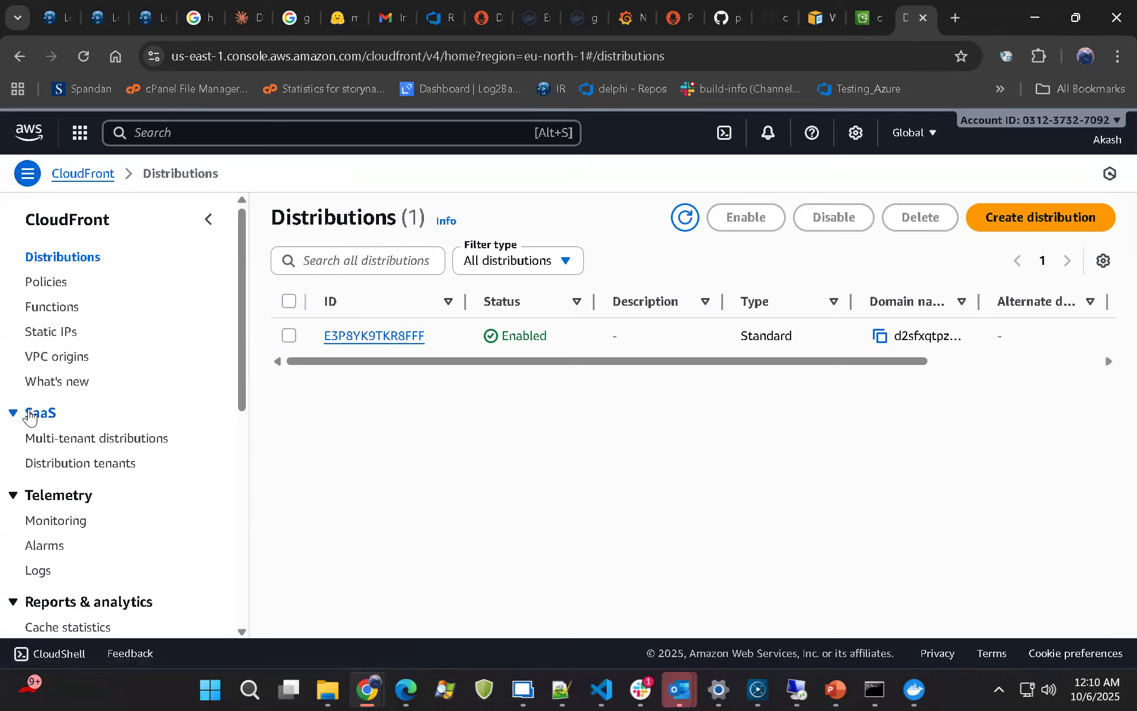
left_click_drag(20, 414, 58, 424)
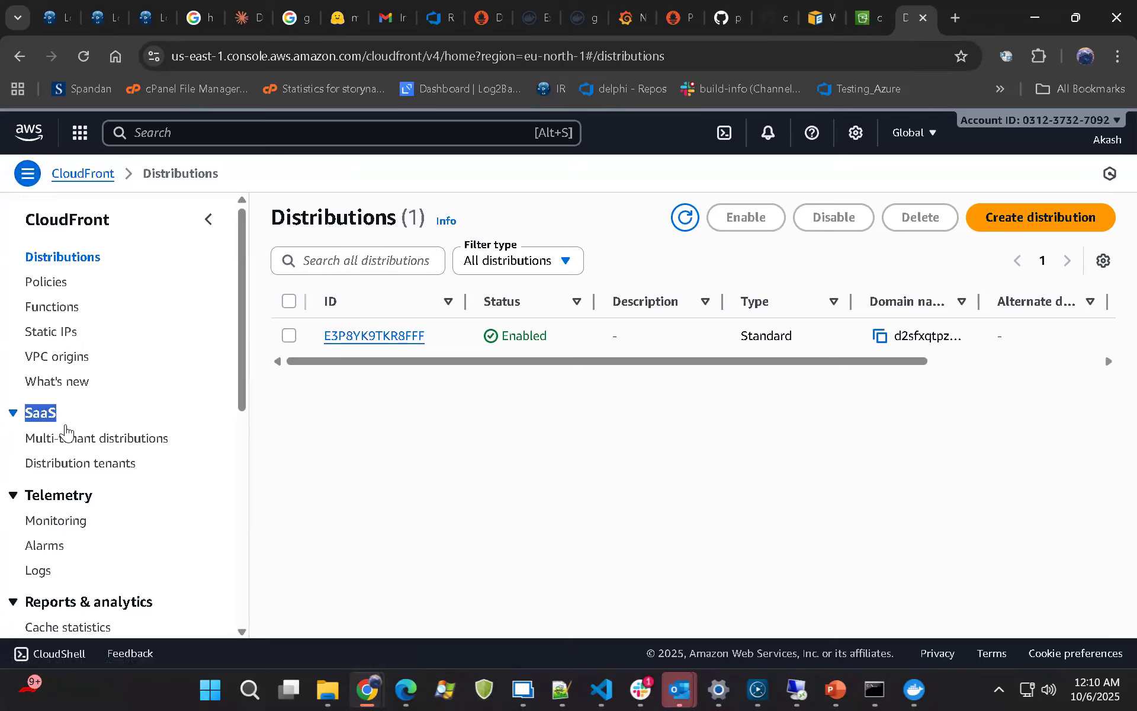
left_click(66, 425)
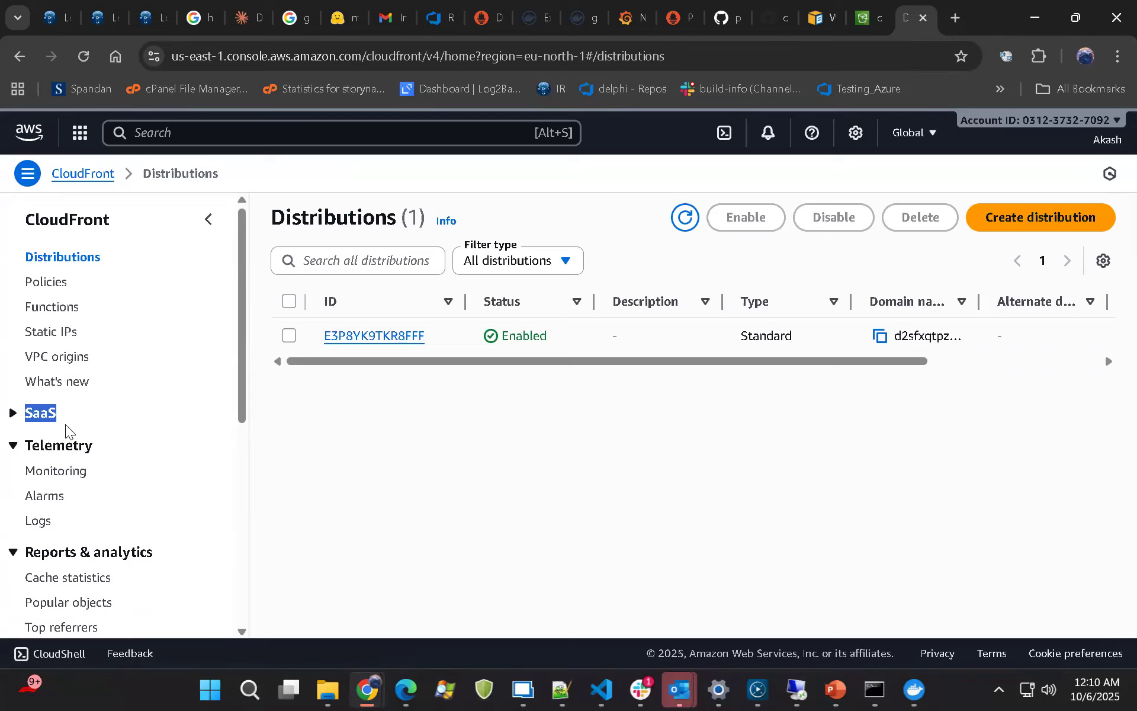
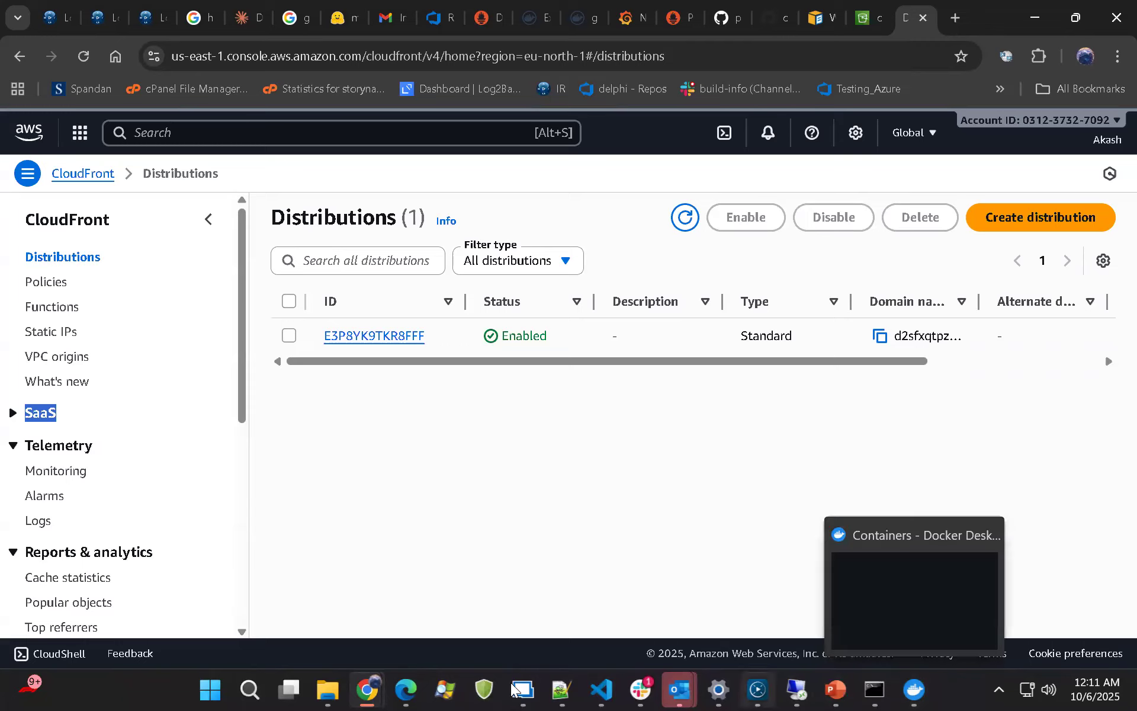
left_click(562, 688)
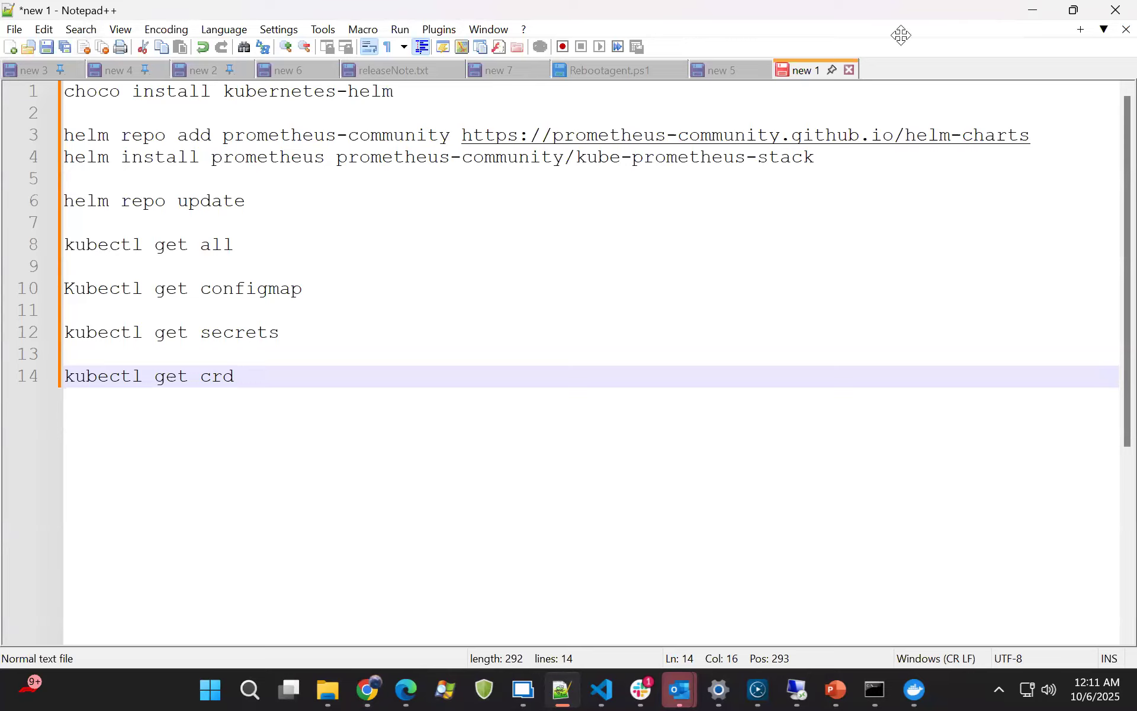
left_click(1032, 18)
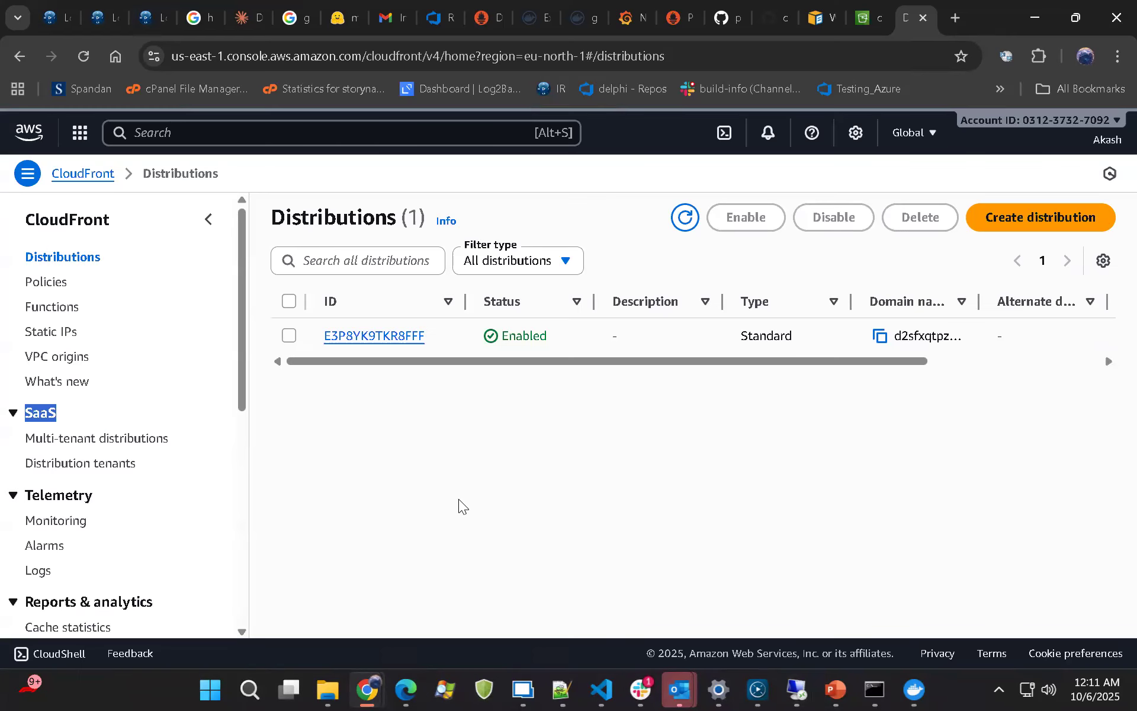
Highlight the Multi-tenant distributions and Distribution tenants entries in CloudFront's SaaS section
left_click(348, 478)
left_click_drag(20, 438, 178, 445)
left_click_drag(23, 464, 146, 465)
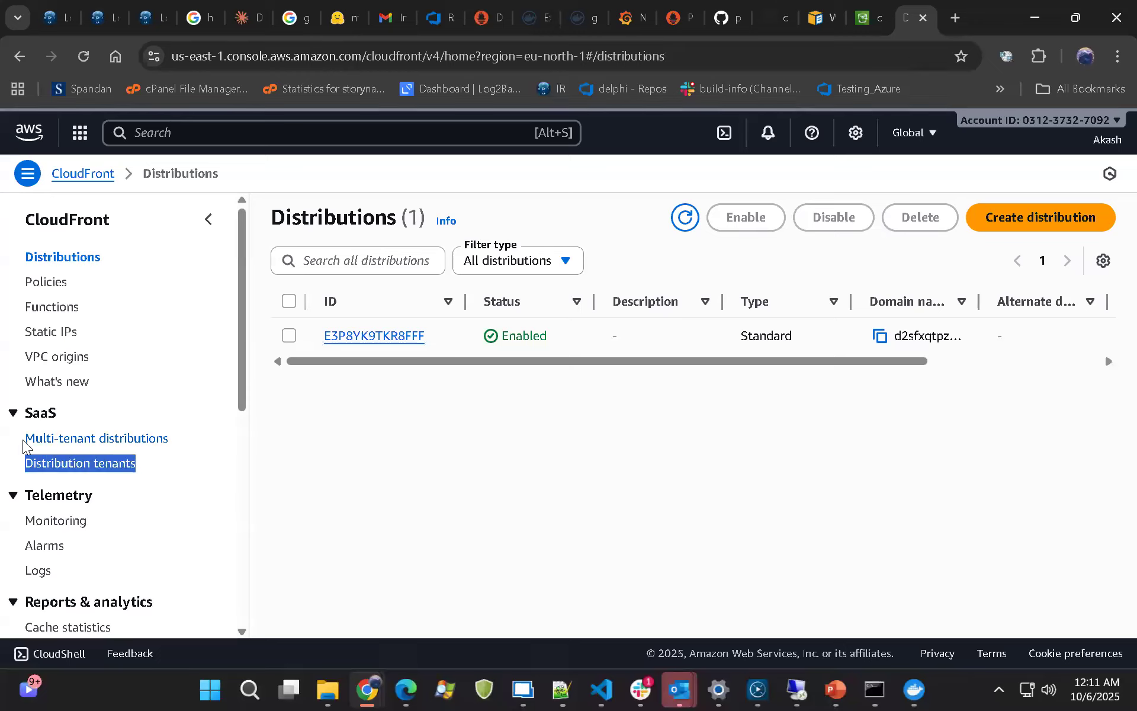
left_click_drag(23, 438, 186, 444)
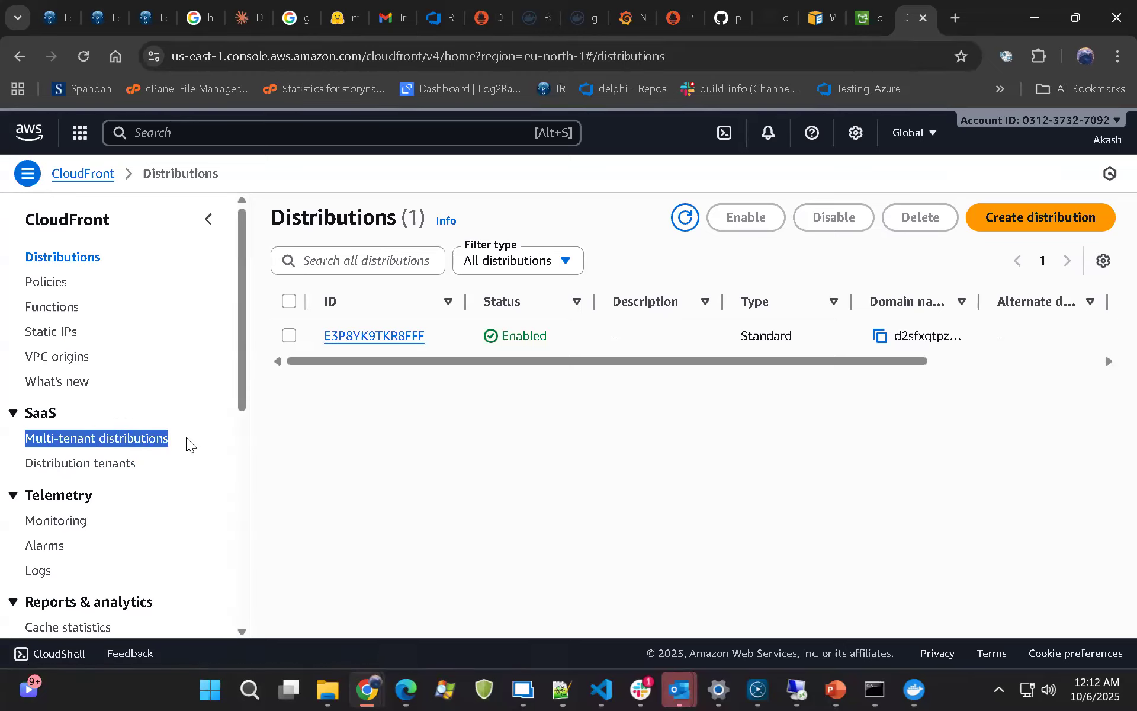
left_click_drag(23, 465, 127, 466)
scroll(118, 505, "down", 1)
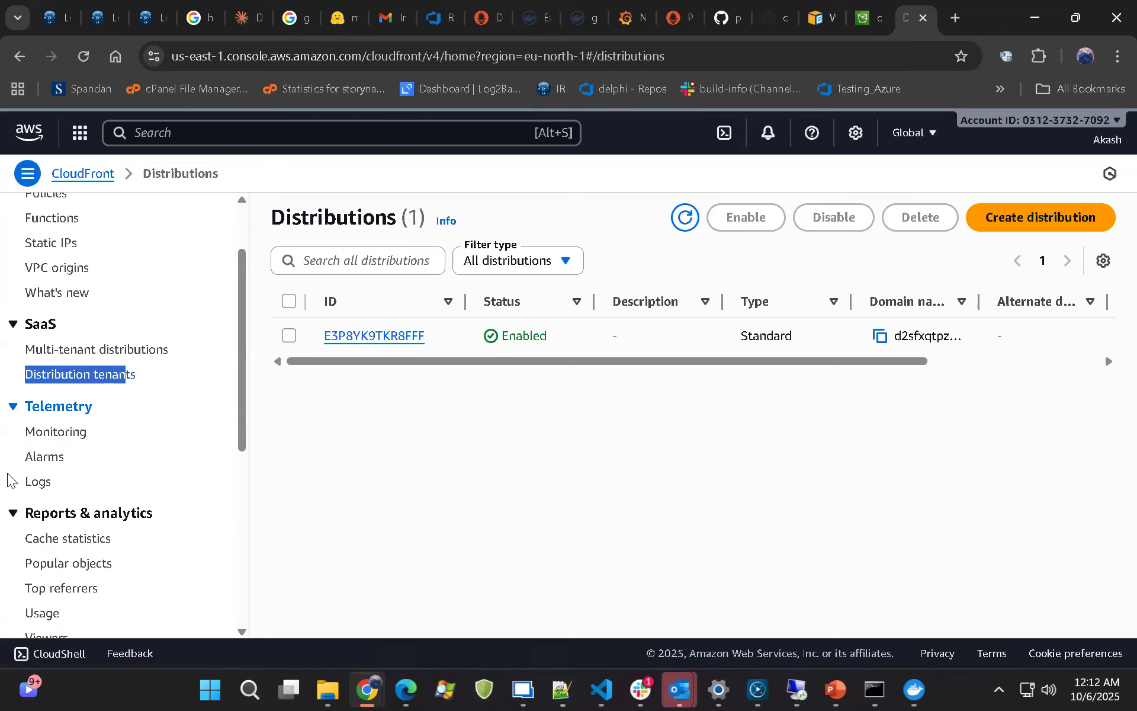
Open CloudFront's Cache statistics report and look over its total requests chart
left_click(56, 540)
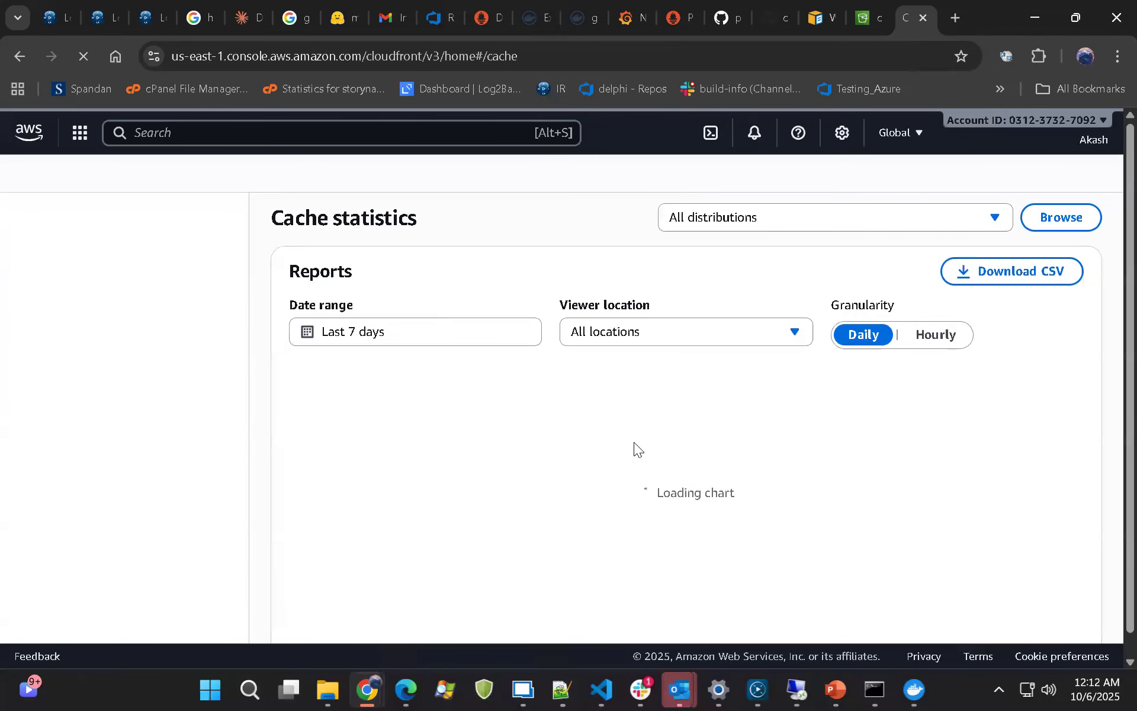
scroll(638, 444, "down", 5)
scroll(622, 453, "up", 3)
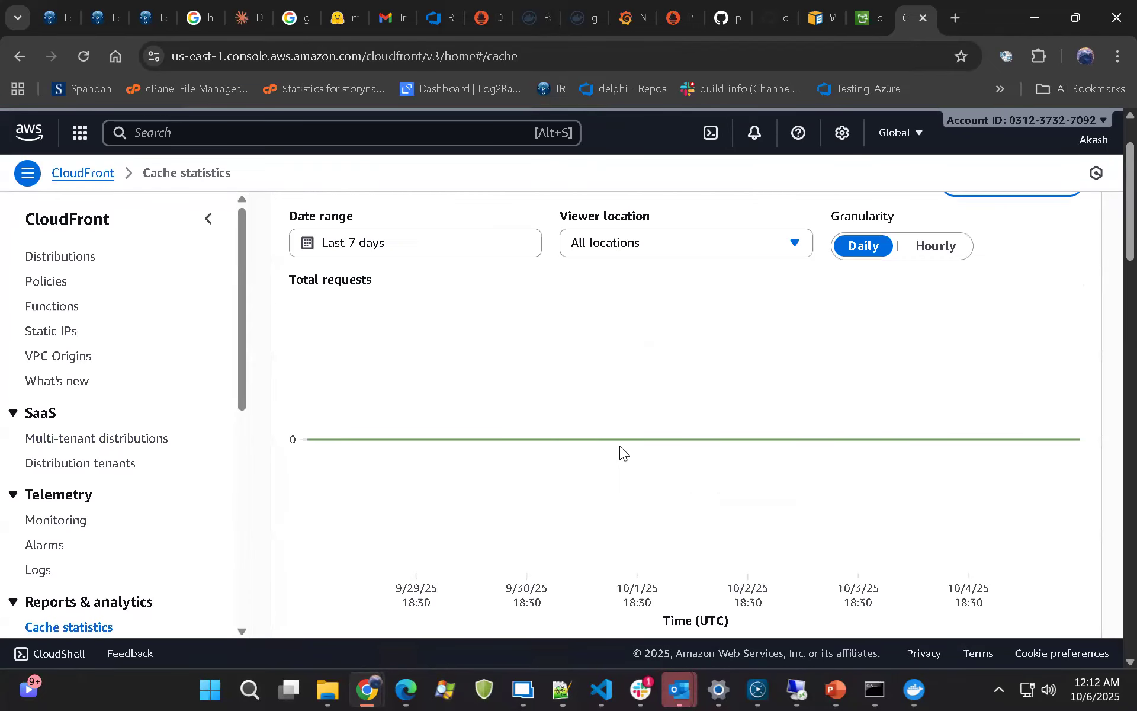
scroll(550, 385, "up", 1)
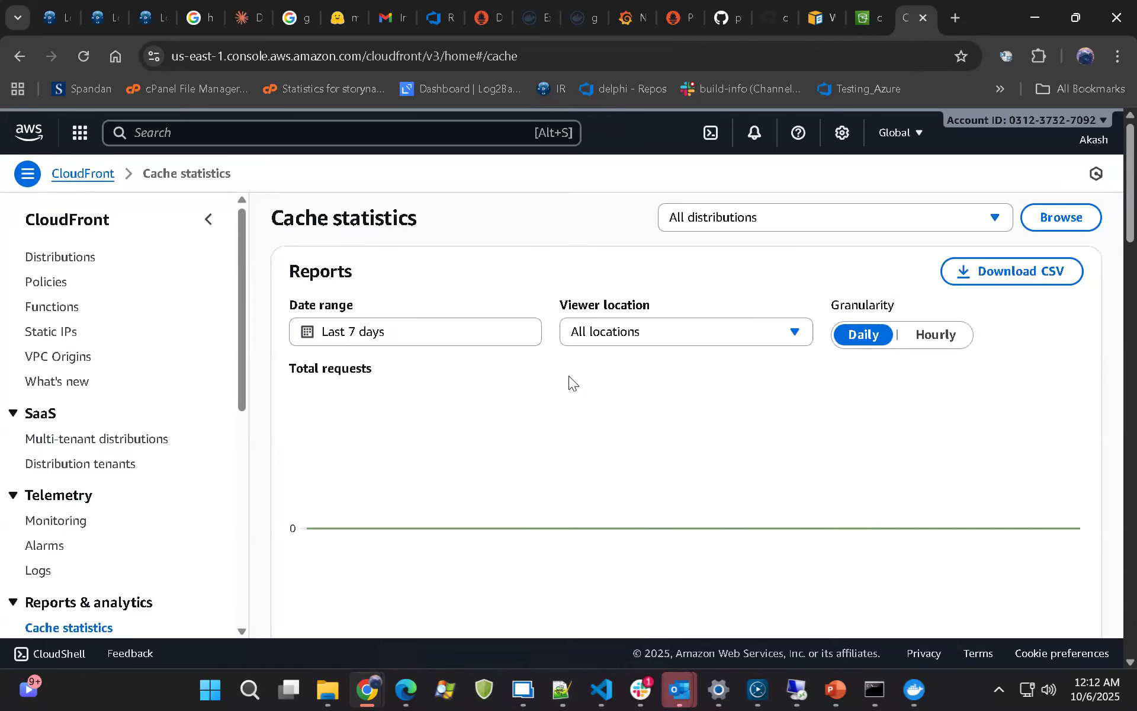
Filter the cache statistics to North America, try Hourly granularity before returning to Daily, and look through the charts
left_click(632, 335)
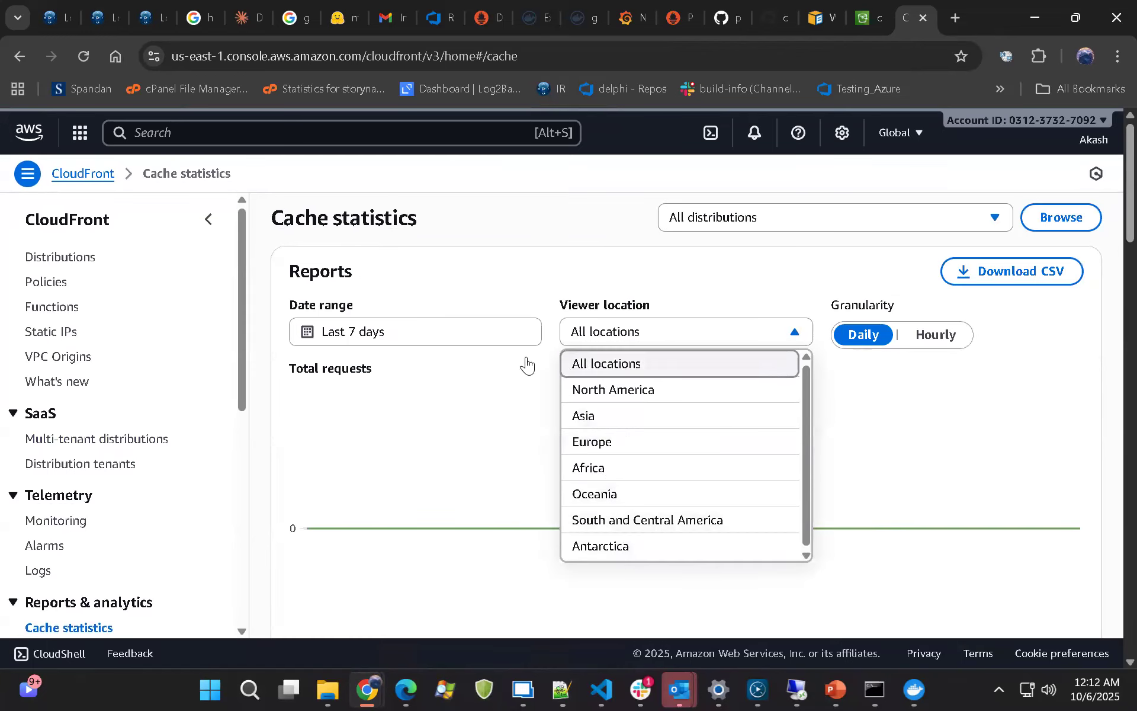
left_click(610, 396)
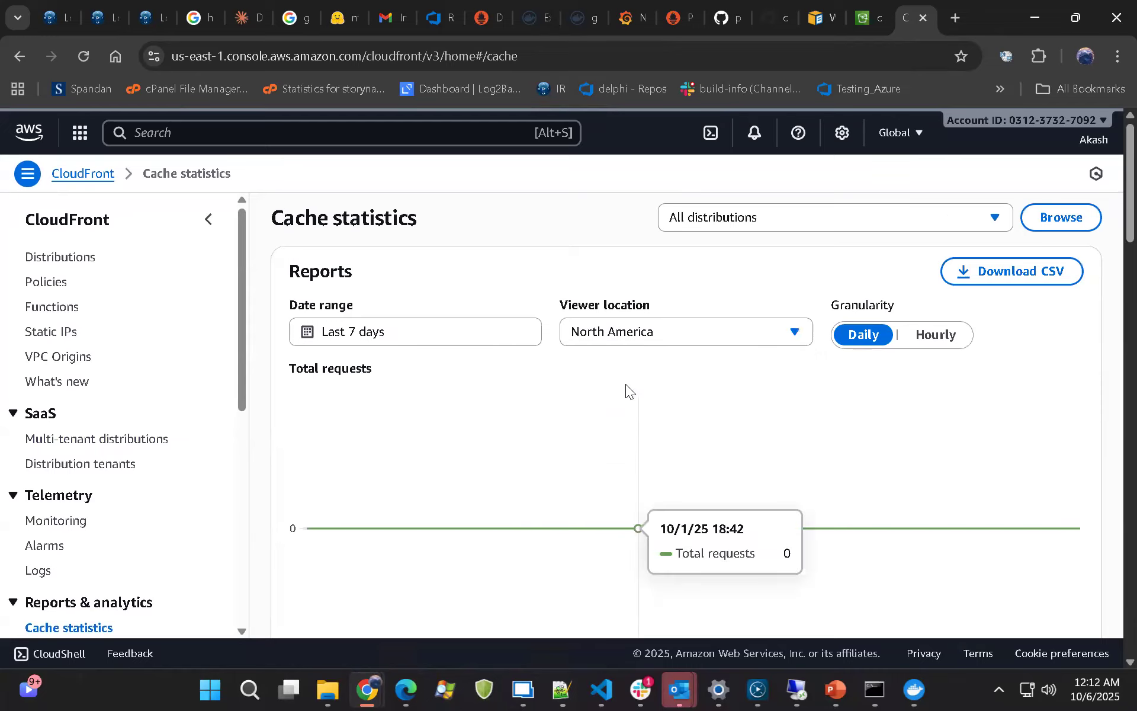
left_click(917, 341)
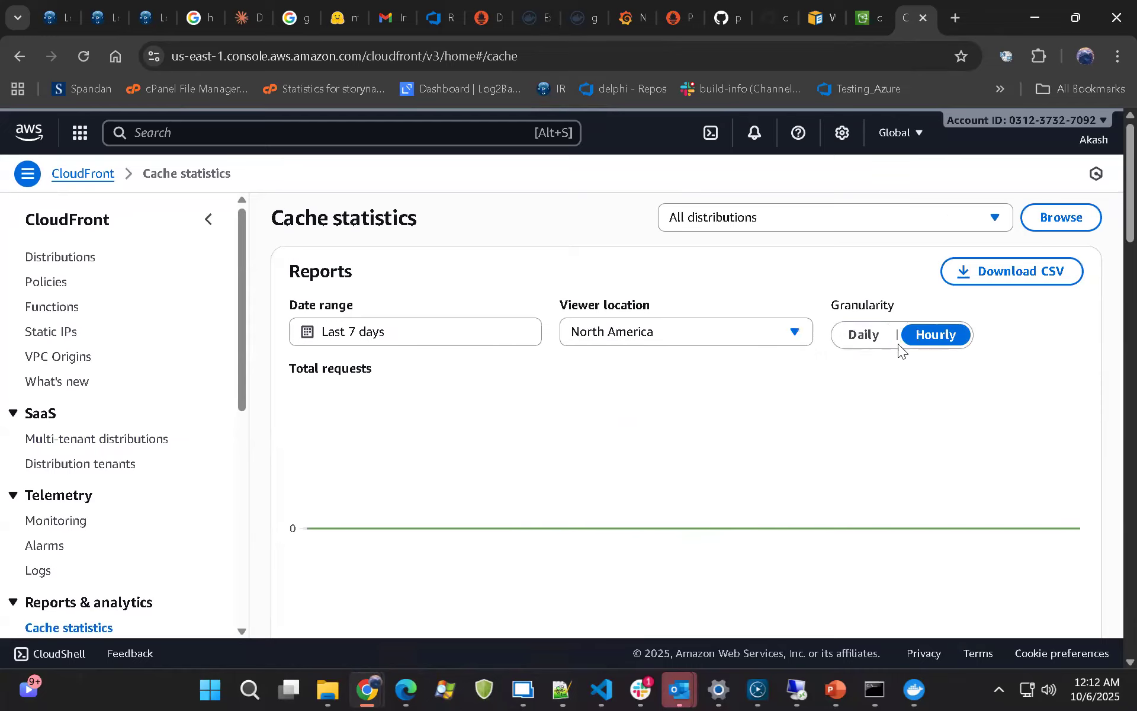
left_click(859, 335)
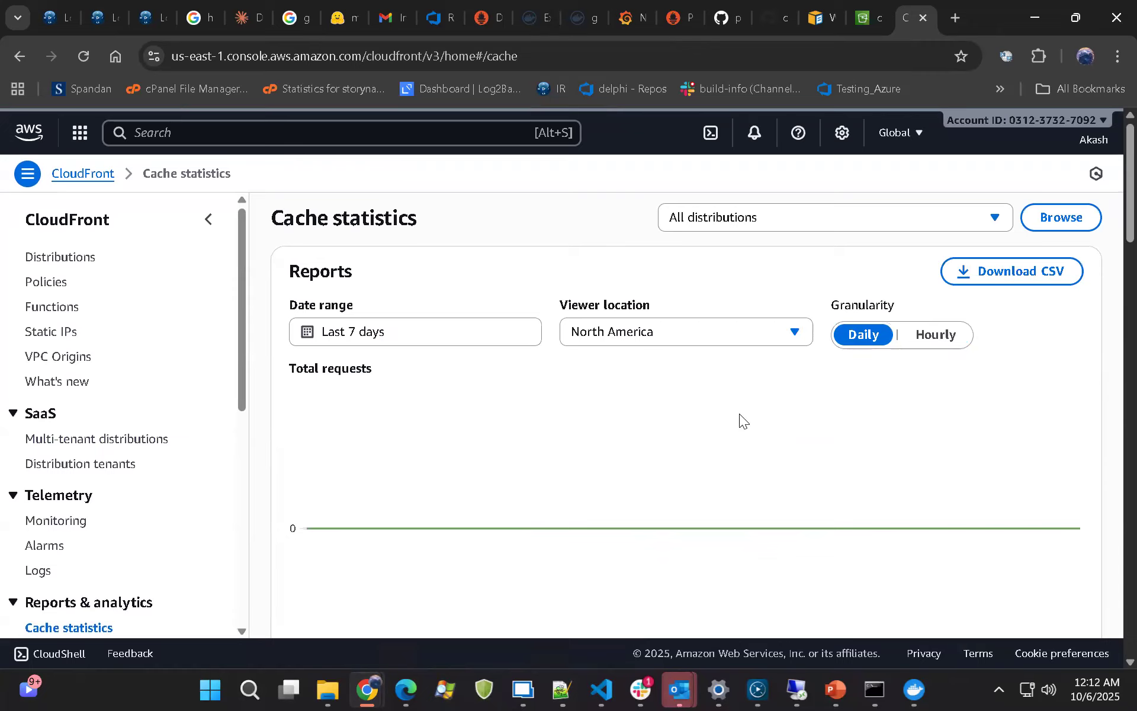
scroll(738, 418, "down", 3)
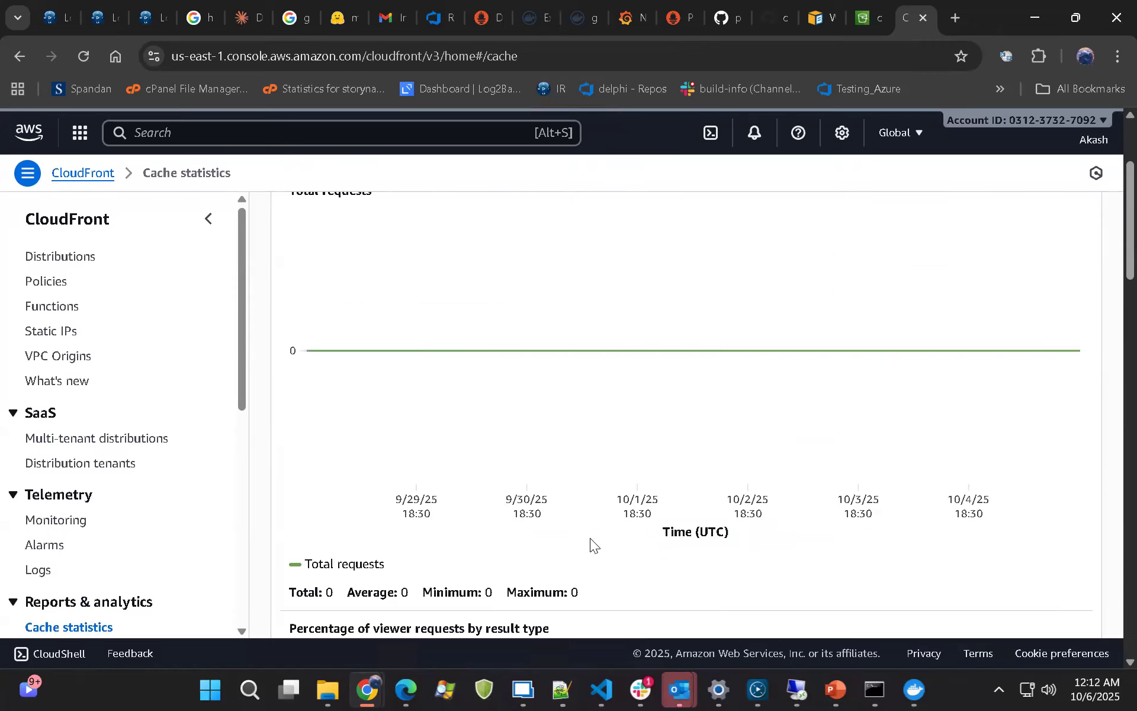
scroll(593, 525, "down", 4)
scroll(593, 524, "up", 8)
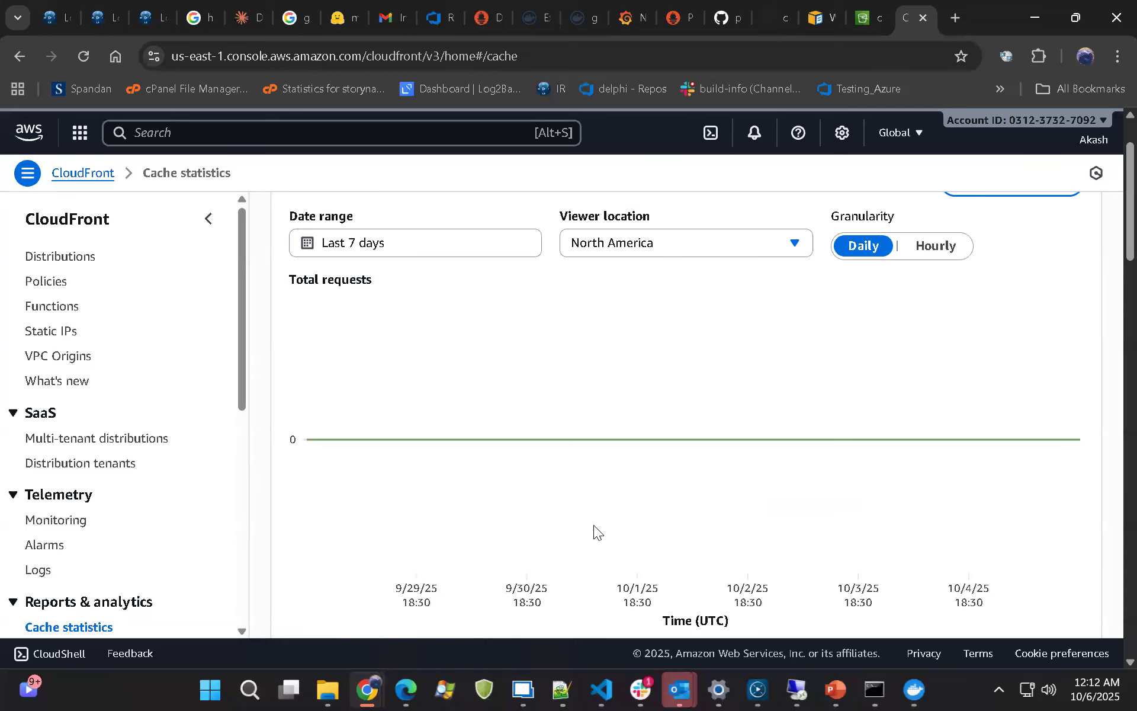
left_click(865, 14)
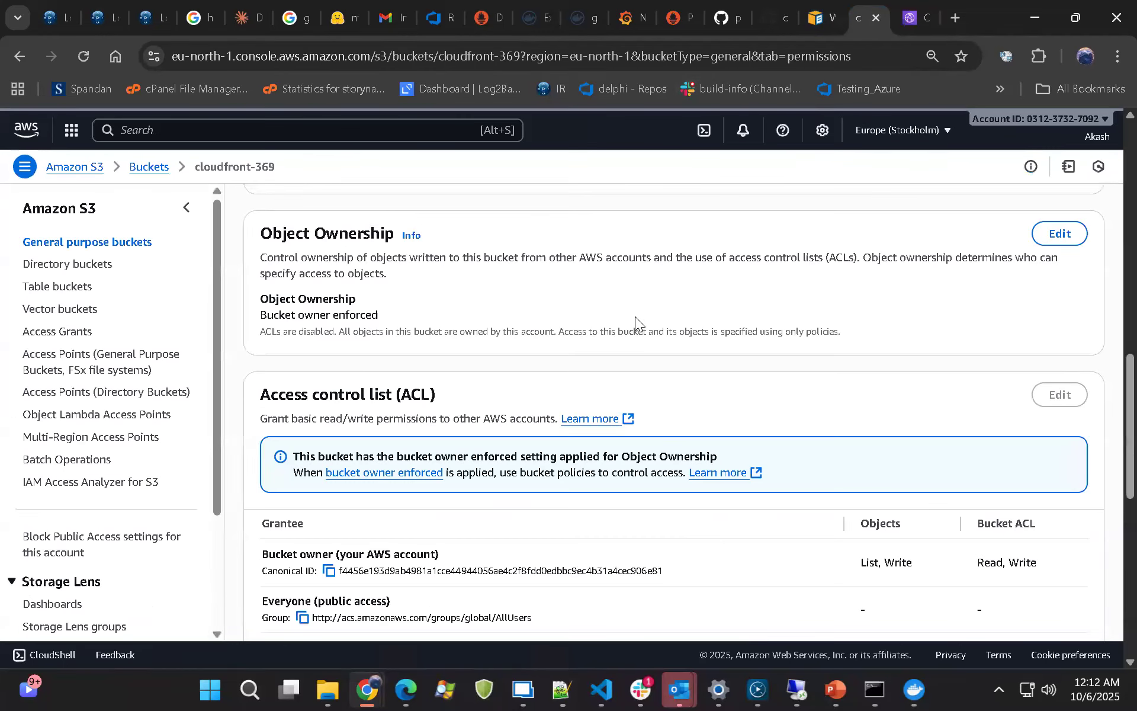
scroll(634, 316, "up", 8)
left_click(904, 21)
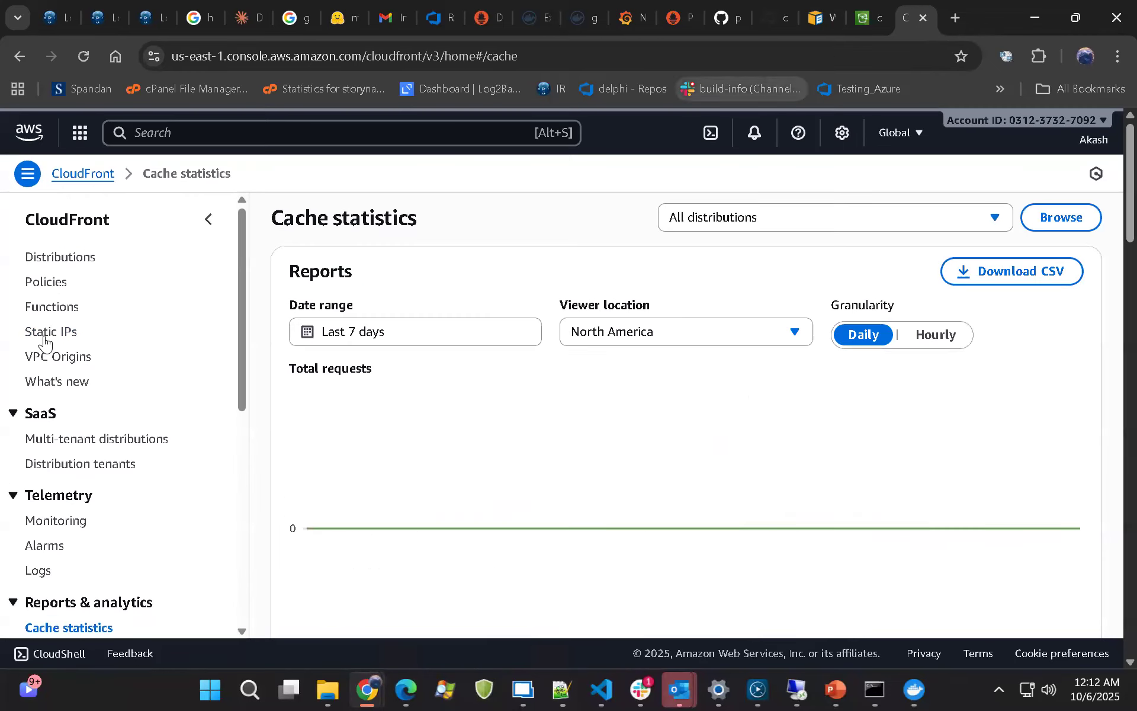
Open the Cloud-s3 distribution's details from the distributions list and highlight its last modified date
left_click(71, 266)
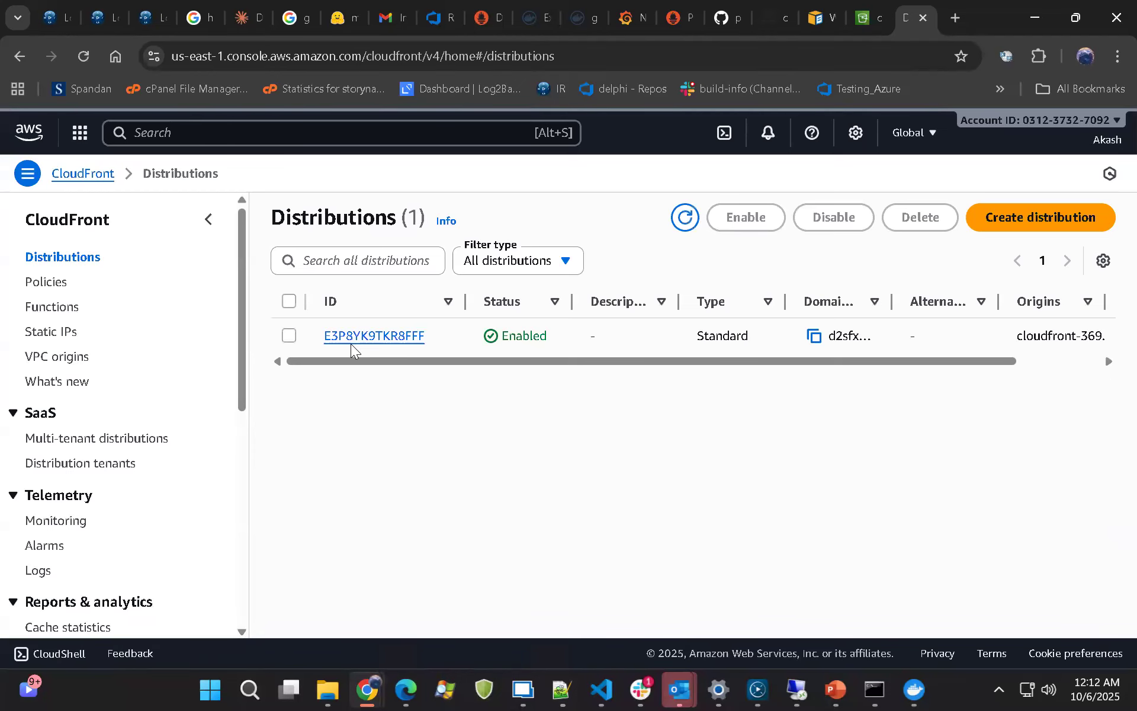
left_click(351, 335)
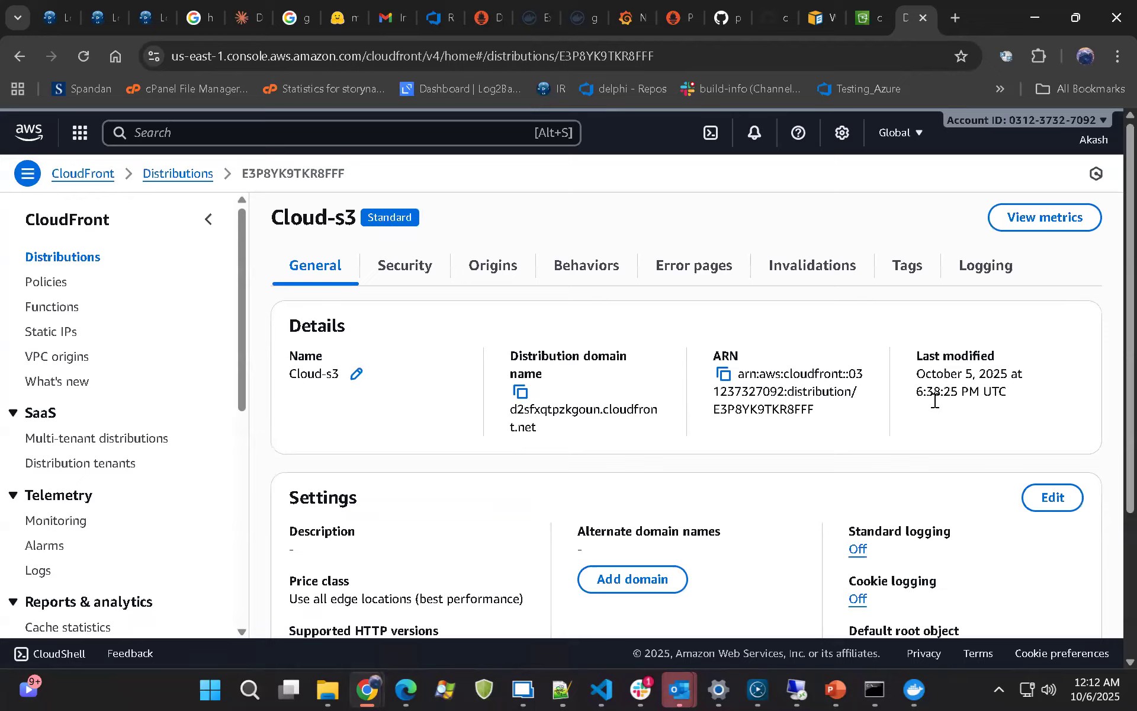
left_click_drag(916, 372, 958, 393)
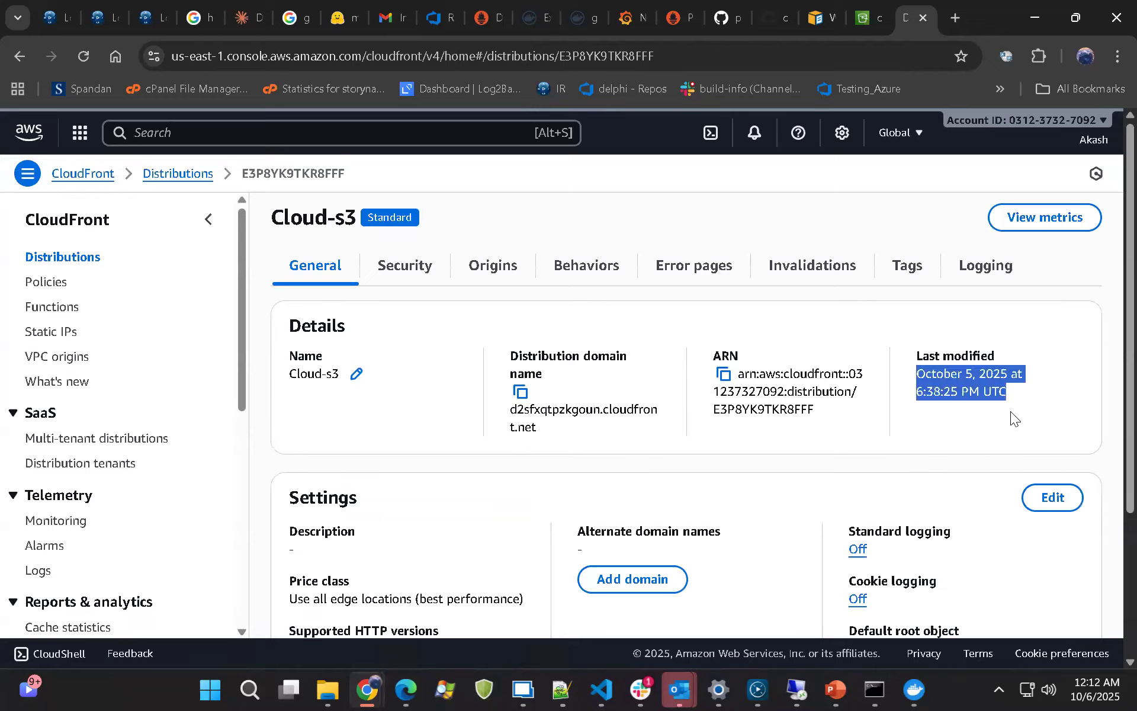
Copy the Cloud-s3 distribution domain name, open it in a new browser tab and highlight the returned XML
left_click(520, 392)
left_click(957, 17)
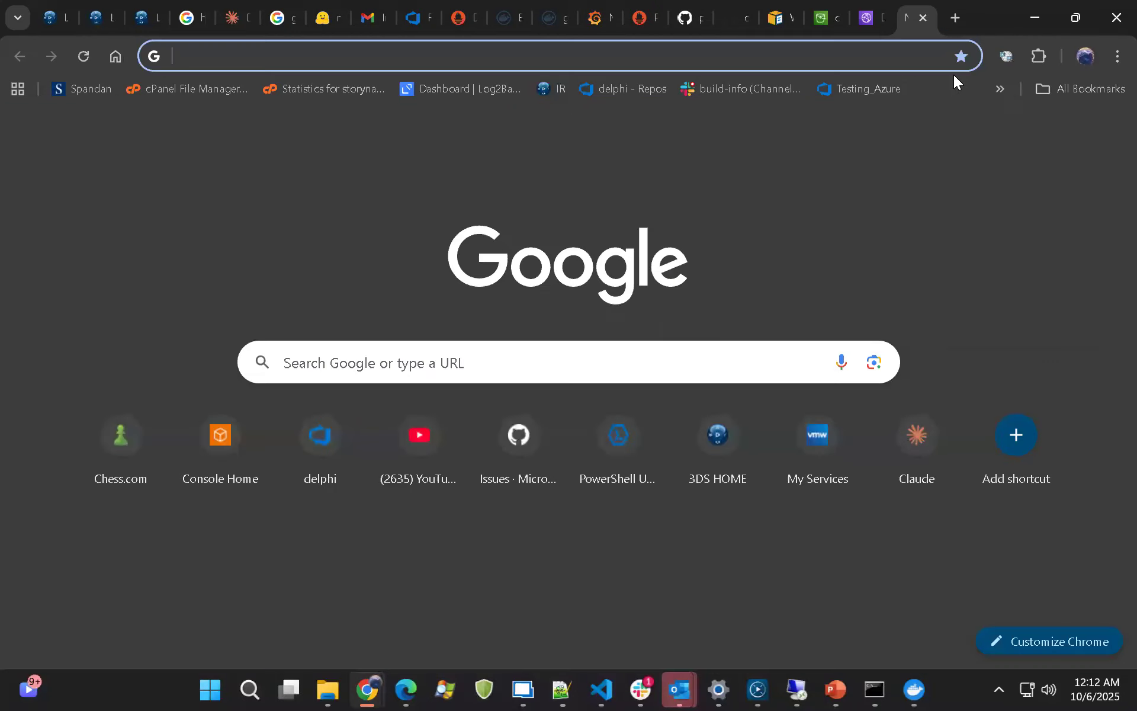
key("ctrl+v")
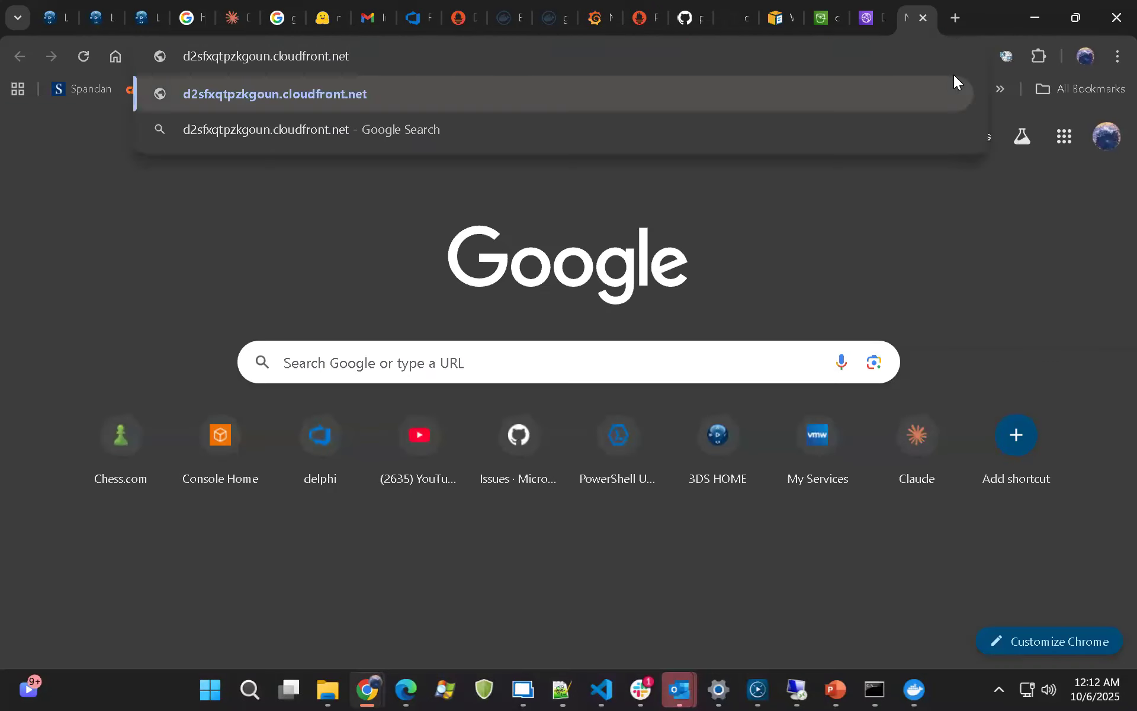
key("Return")
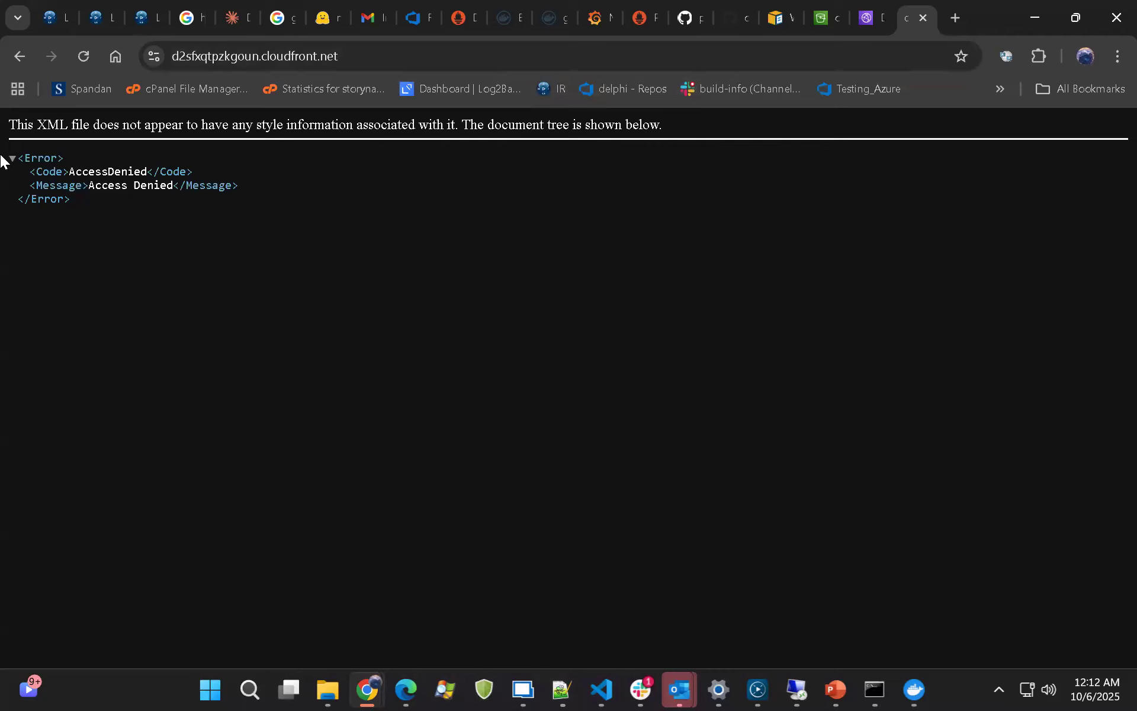
left_click_drag(0, 156, 376, 233)
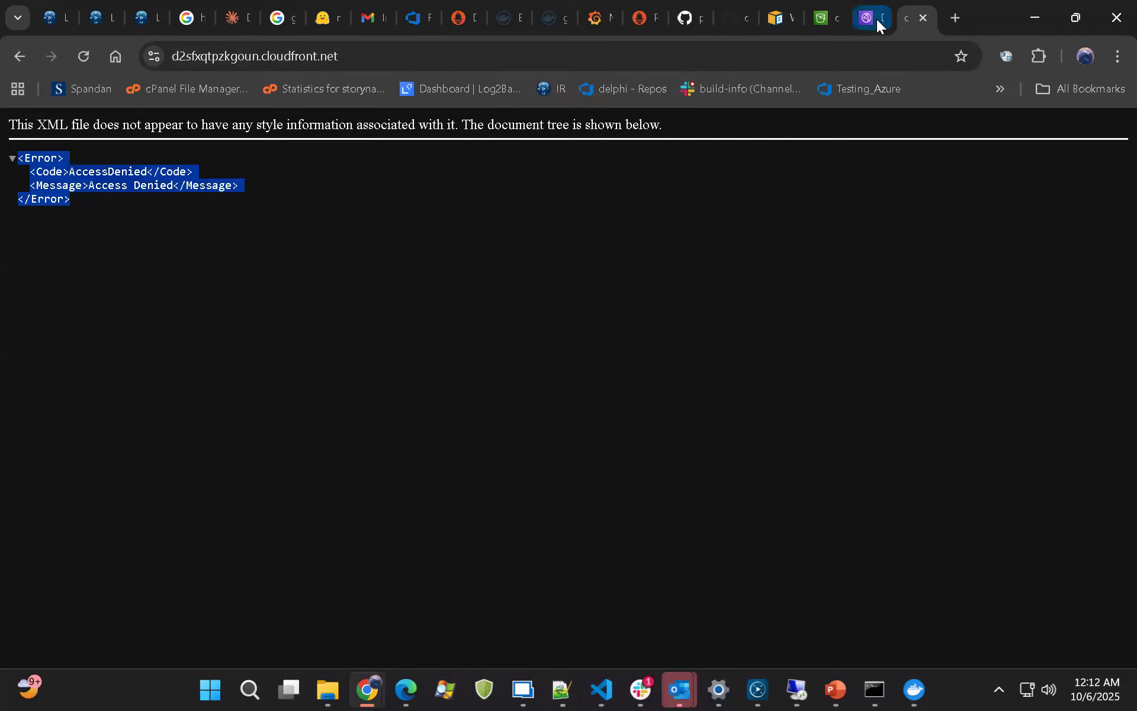
Recheck the cloudfront-369 bucket policy, then reopen the bucket from the general purpose buckets list and look through its objects
left_click(826, 7)
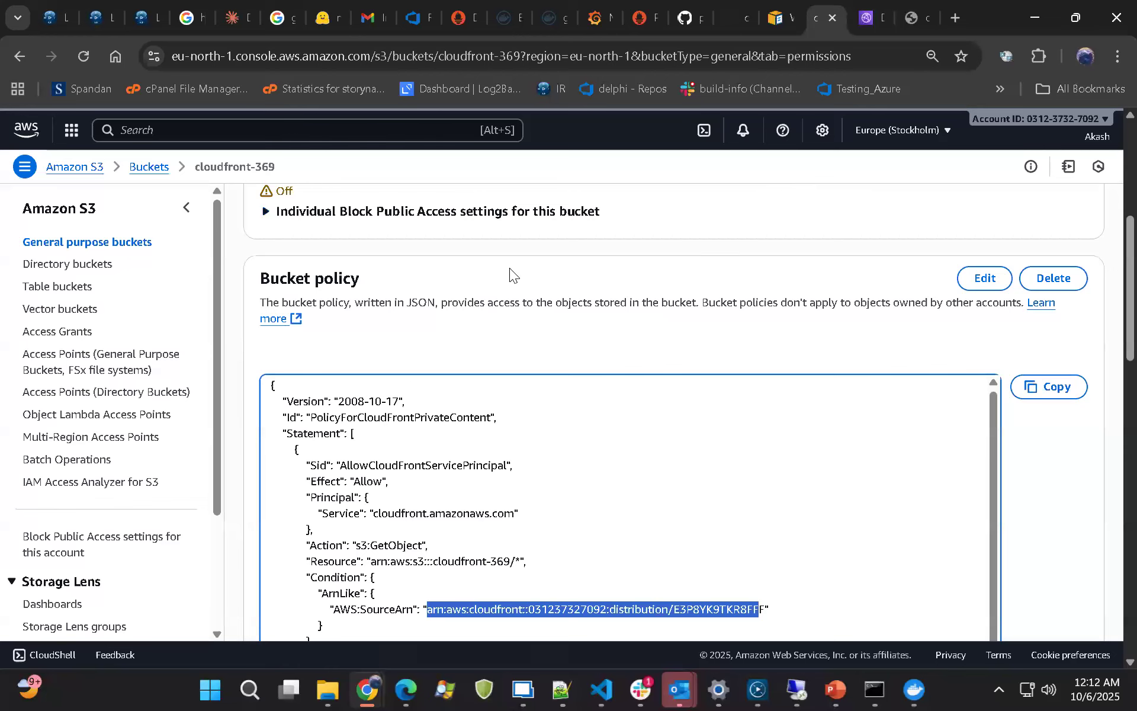
left_click(778, 411)
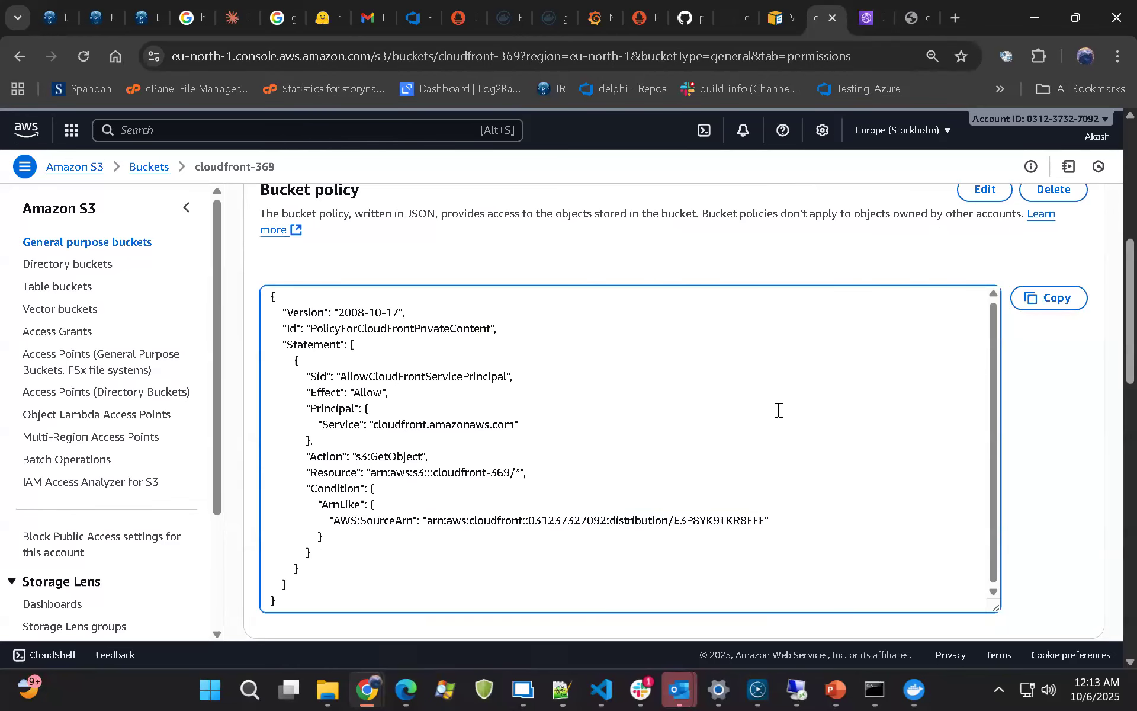
scroll(594, 419, "up", 3)
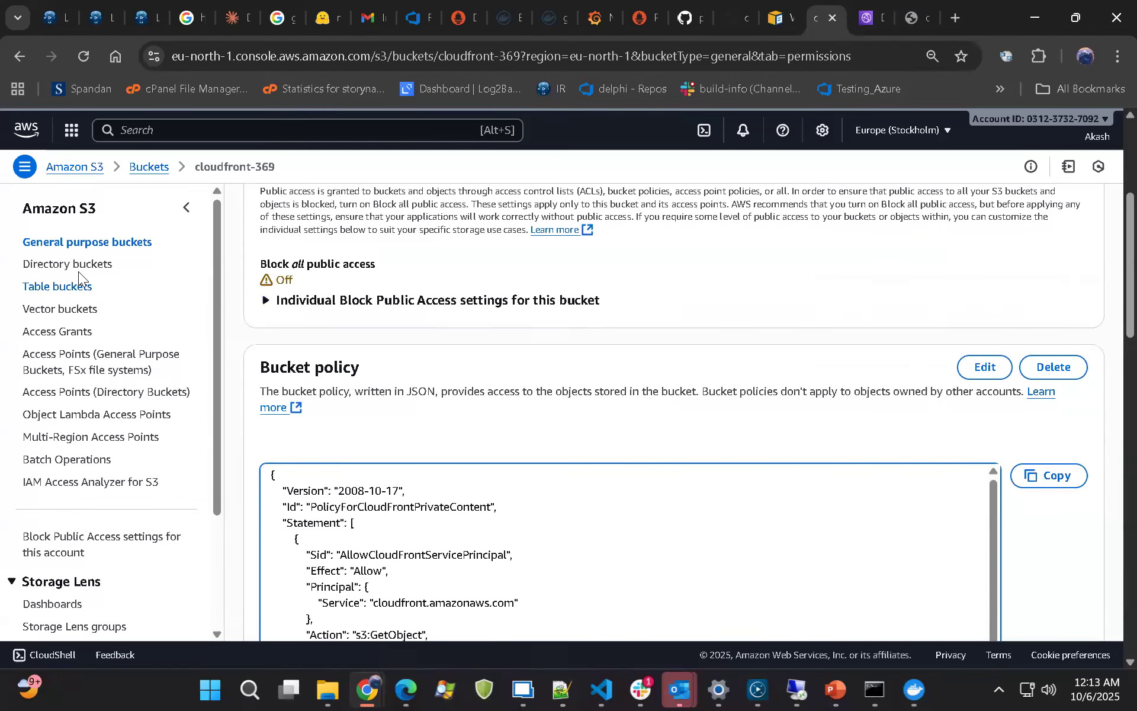
left_click(75, 243)
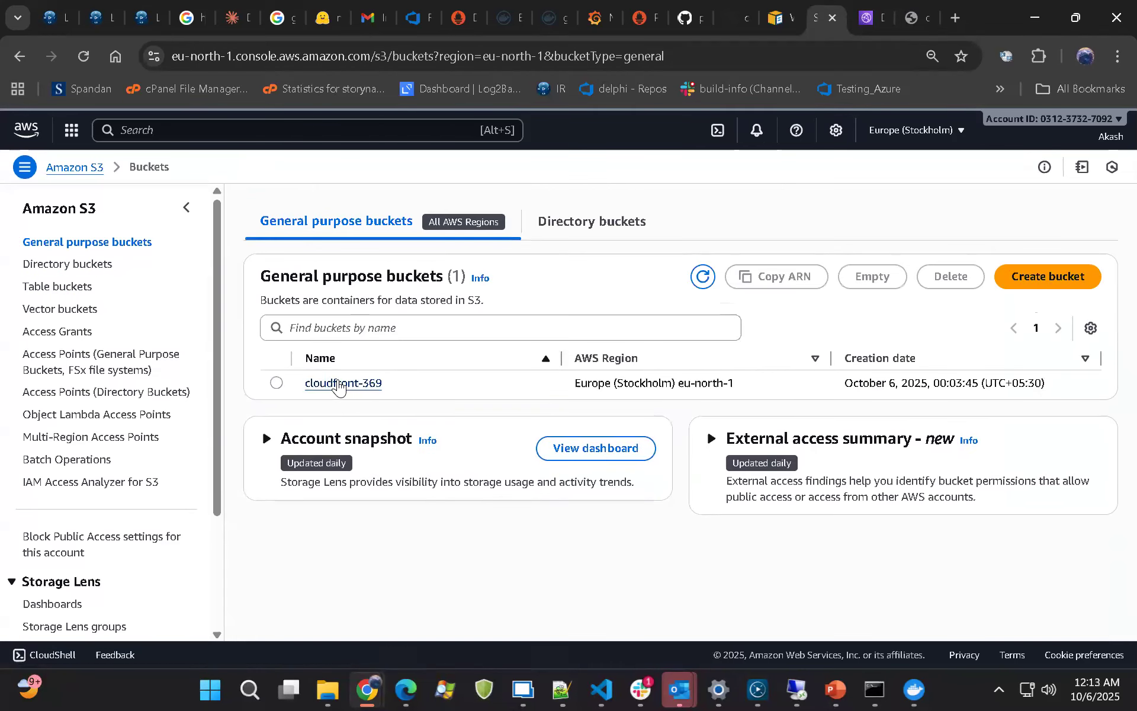
left_click(338, 383)
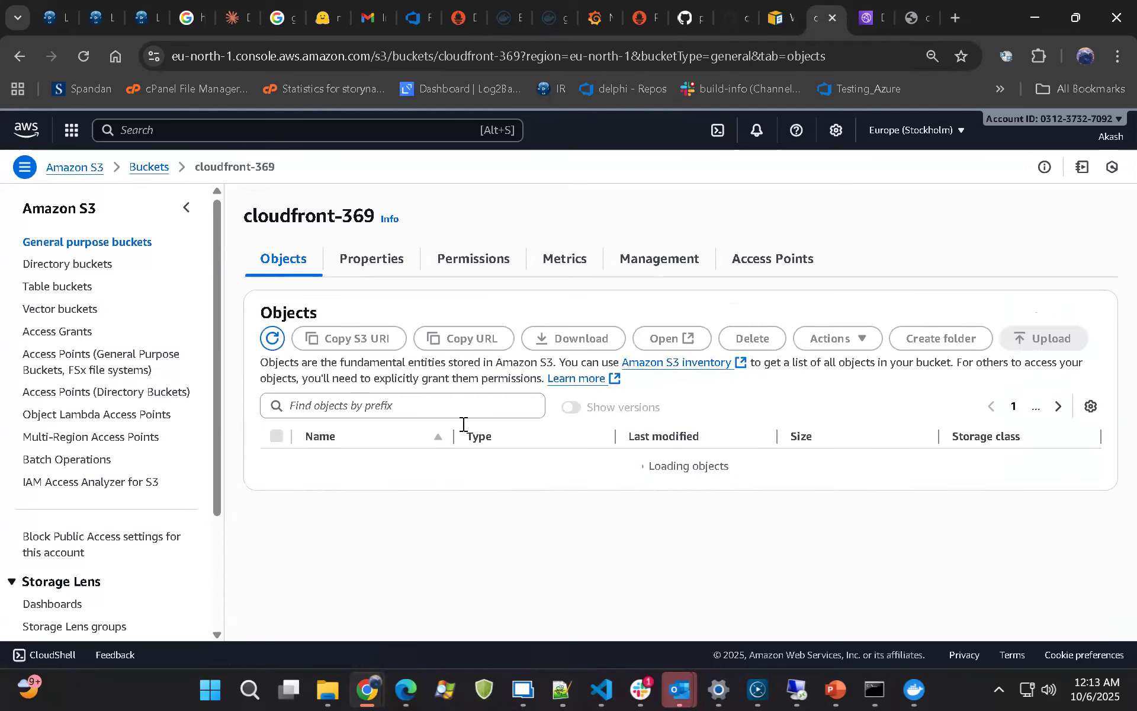
scroll(501, 456, "down", 5)
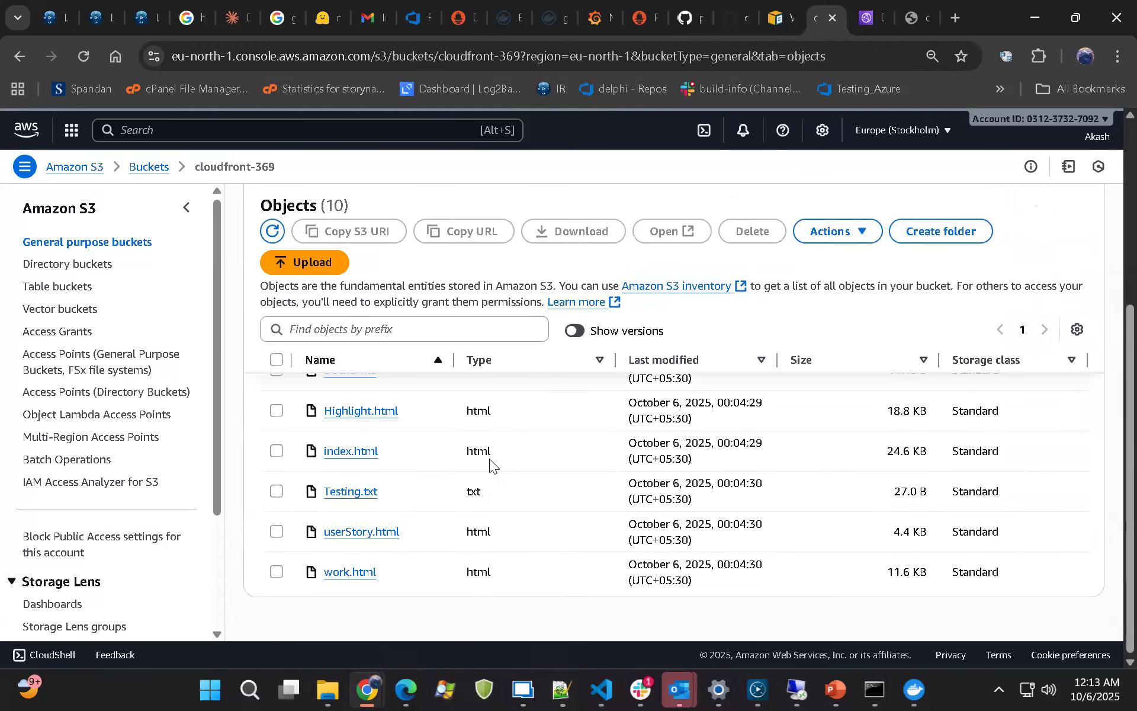
Open the cloudfront-369 bucket's properties and find its static website hosting settings
scroll(482, 380, "up", 5)
left_click(378, 236)
scroll(545, 375, "down", 10)
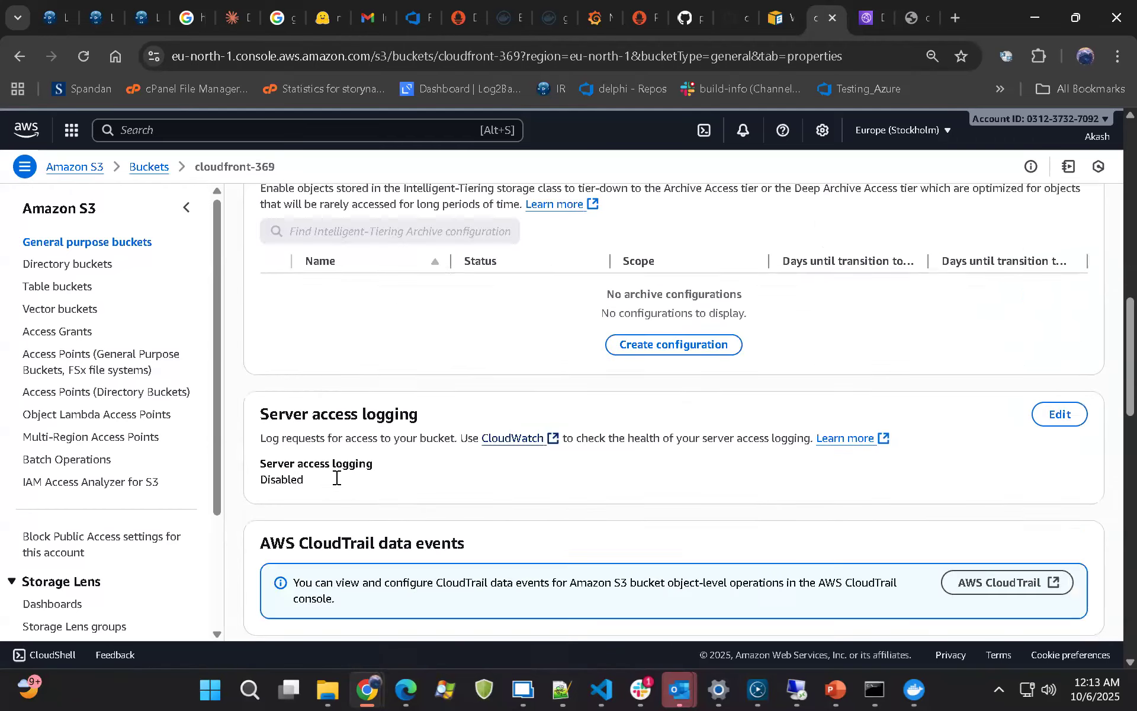
scroll(407, 478, "down", 12)
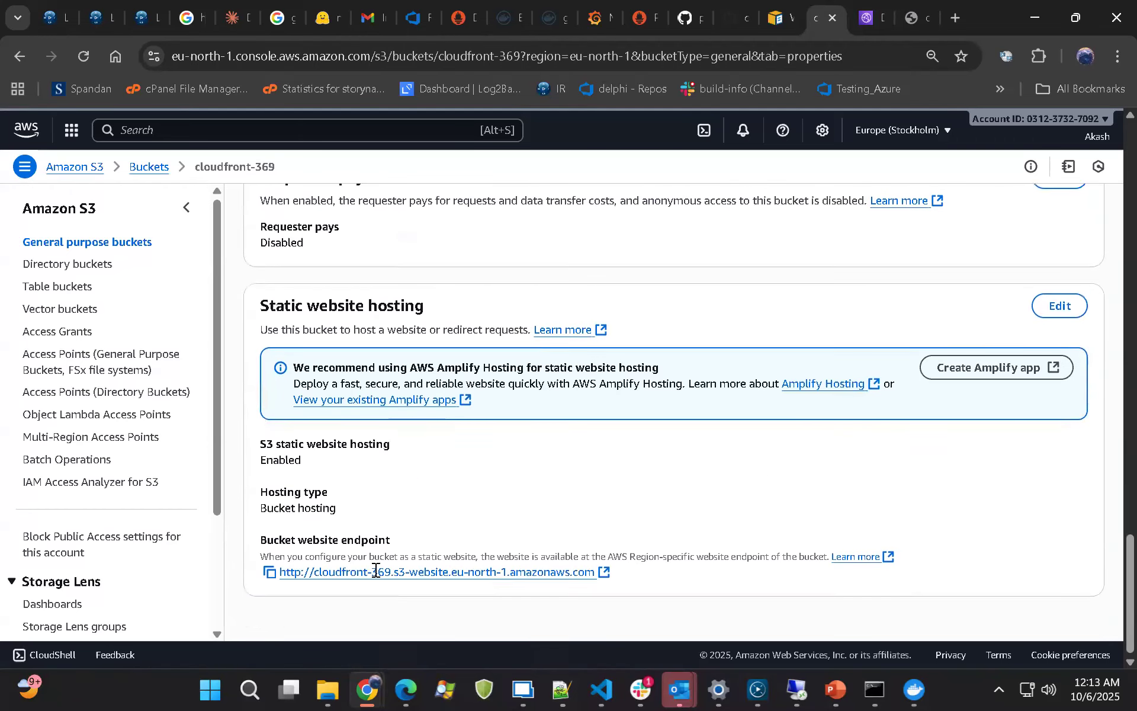
Copy the bucket website endpoint, load it in a new browser tab and go back from the resulting page
left_click(269, 572)
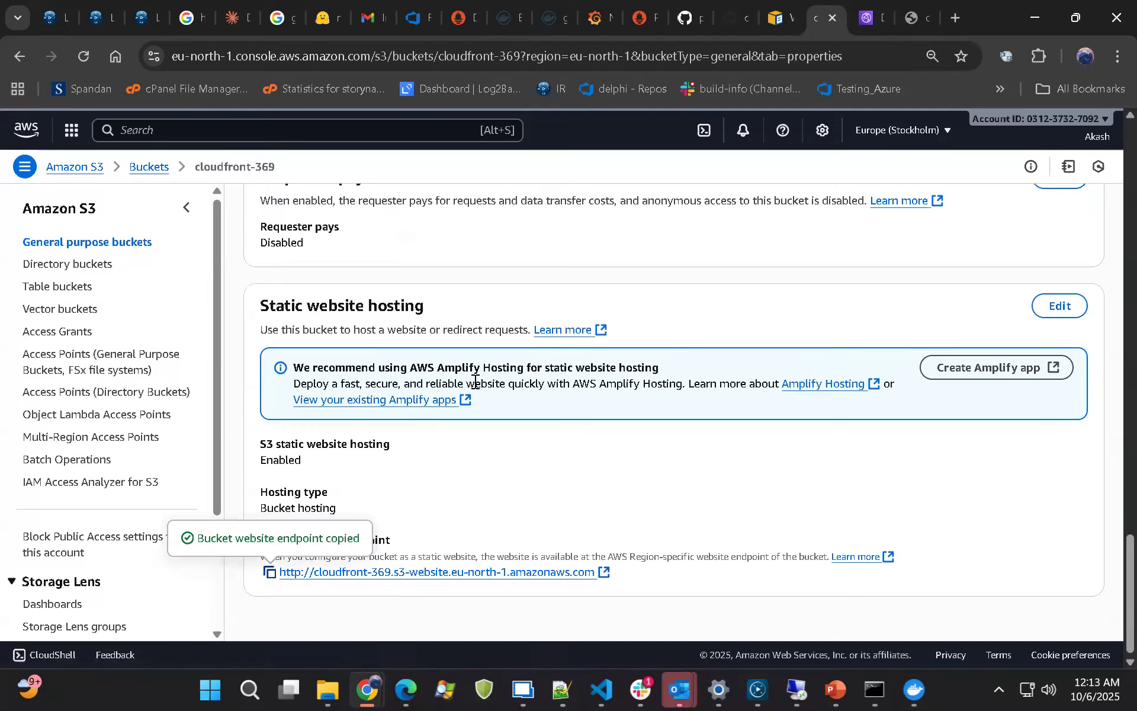
left_click(952, 23)
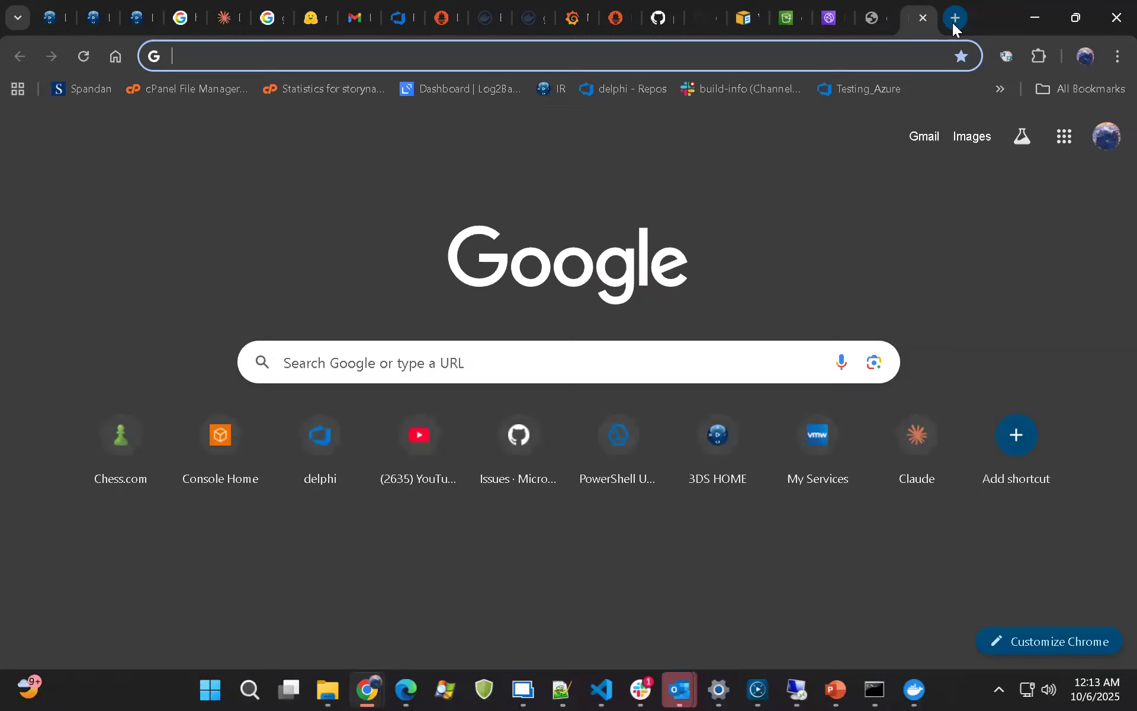
key("ctrl+v")
key("Return")
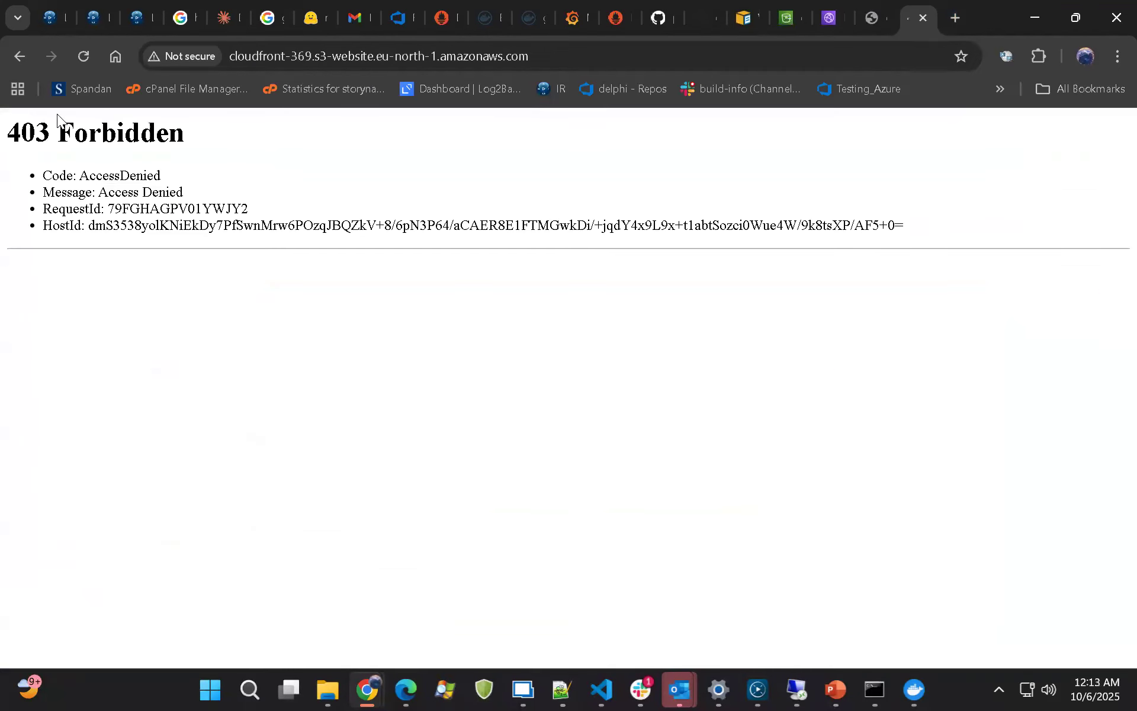
left_click(20, 64)
Return to the cloudfront-369 bucket and open its permissions to read the bucket policy JSON
left_click(829, 17)
left_click(787, 18)
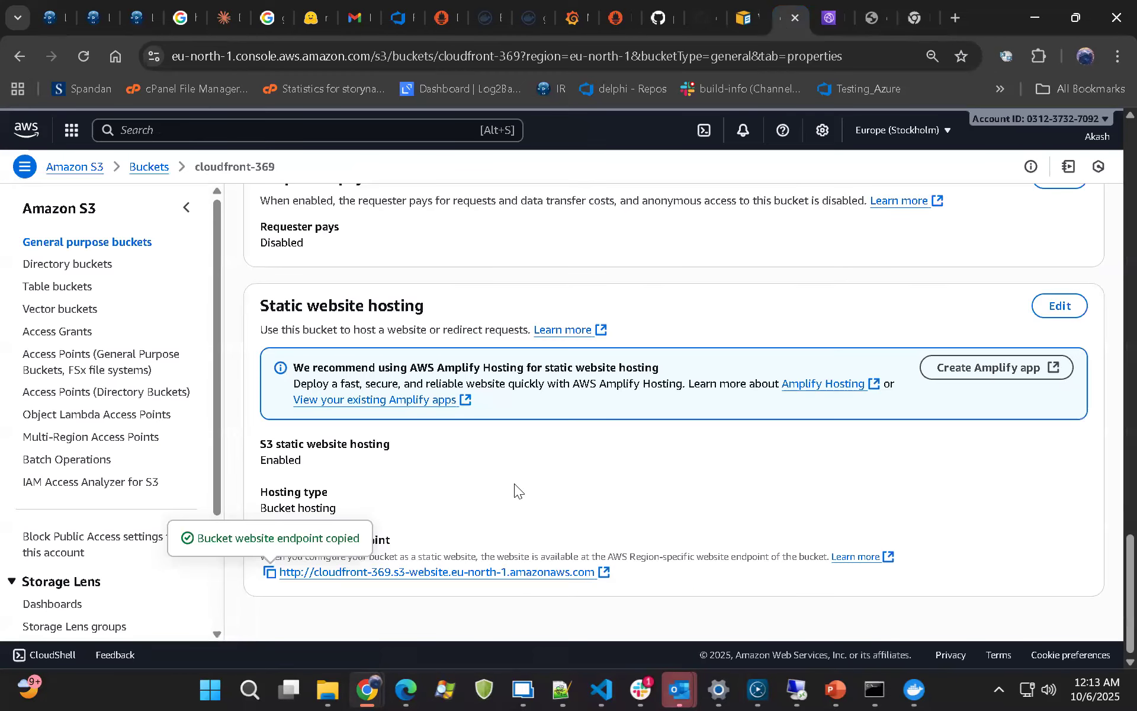
scroll(514, 484, "up", 5)
scroll(574, 499, "up", 5)
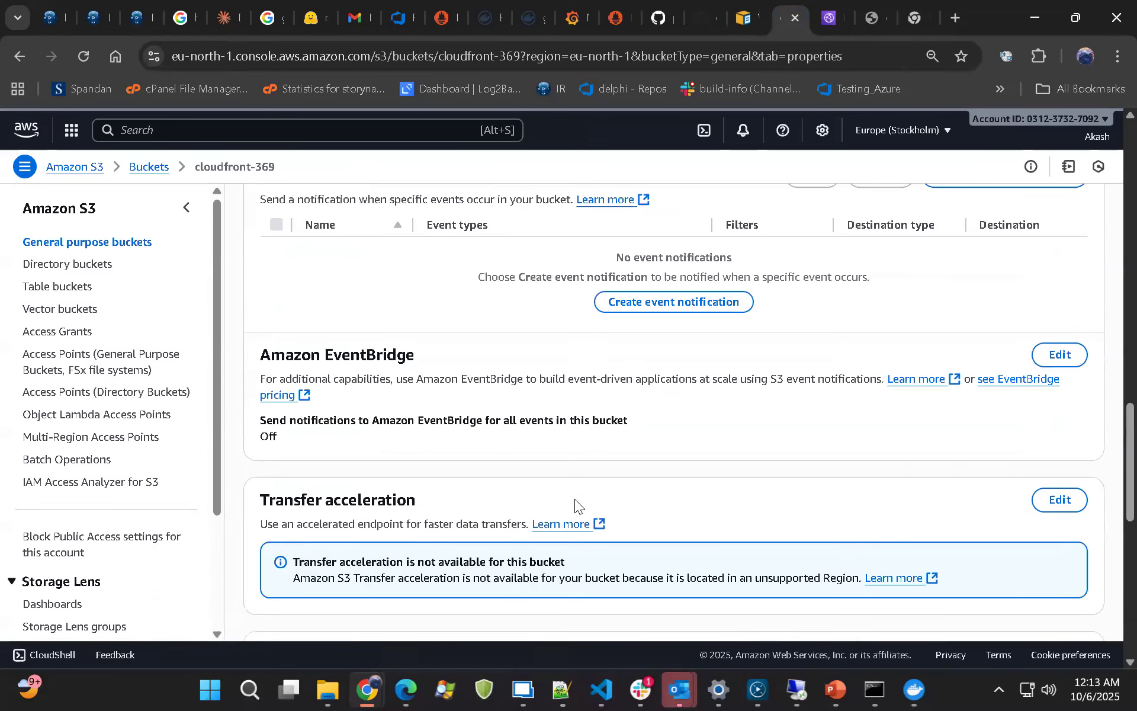
scroll(575, 480, "up", 15)
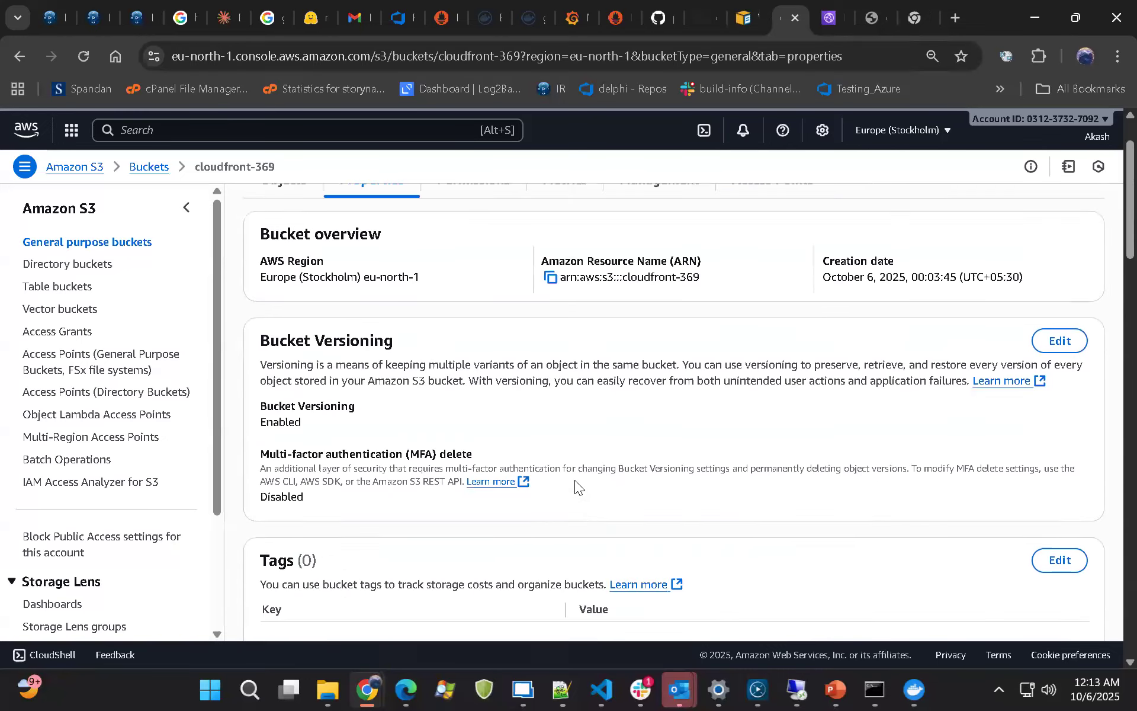
scroll(575, 480, "up", 2)
left_click(501, 270)
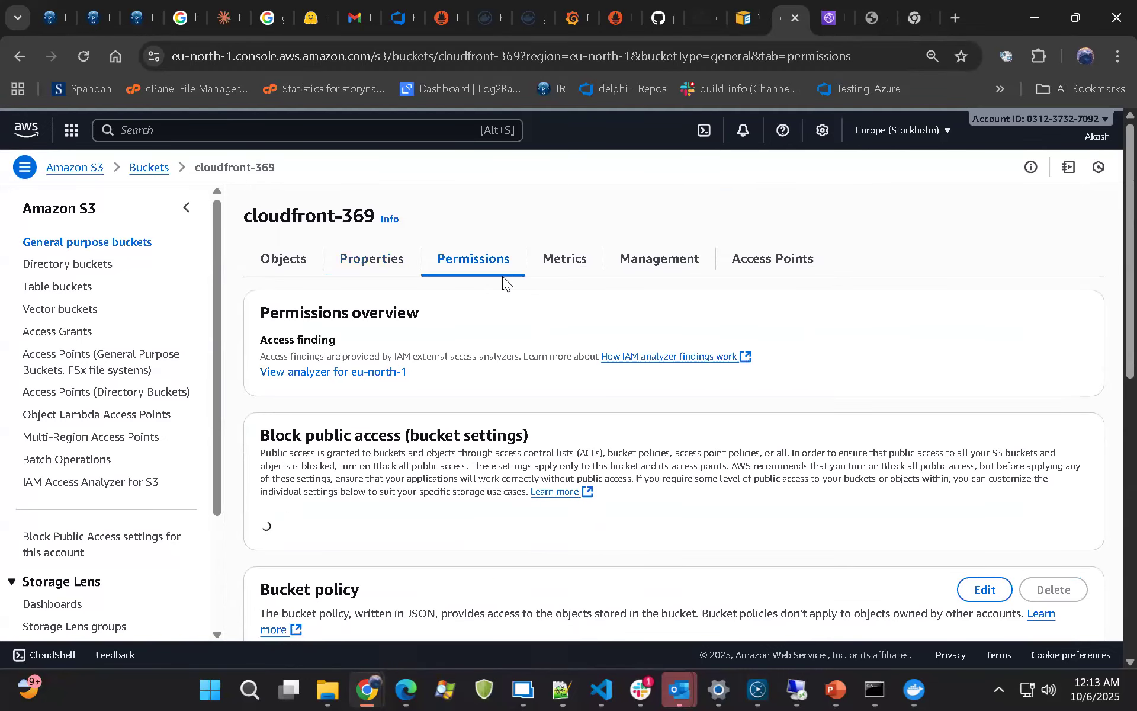
scroll(502, 276, "down", 3)
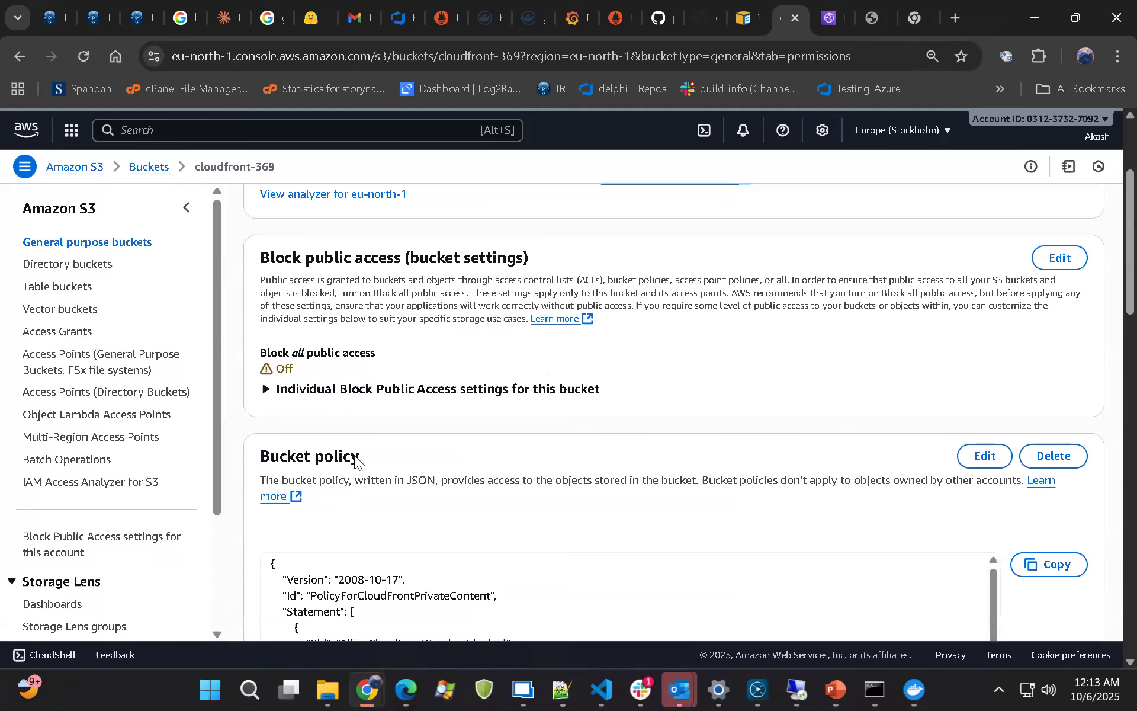
scroll(355, 461, "down", 4)
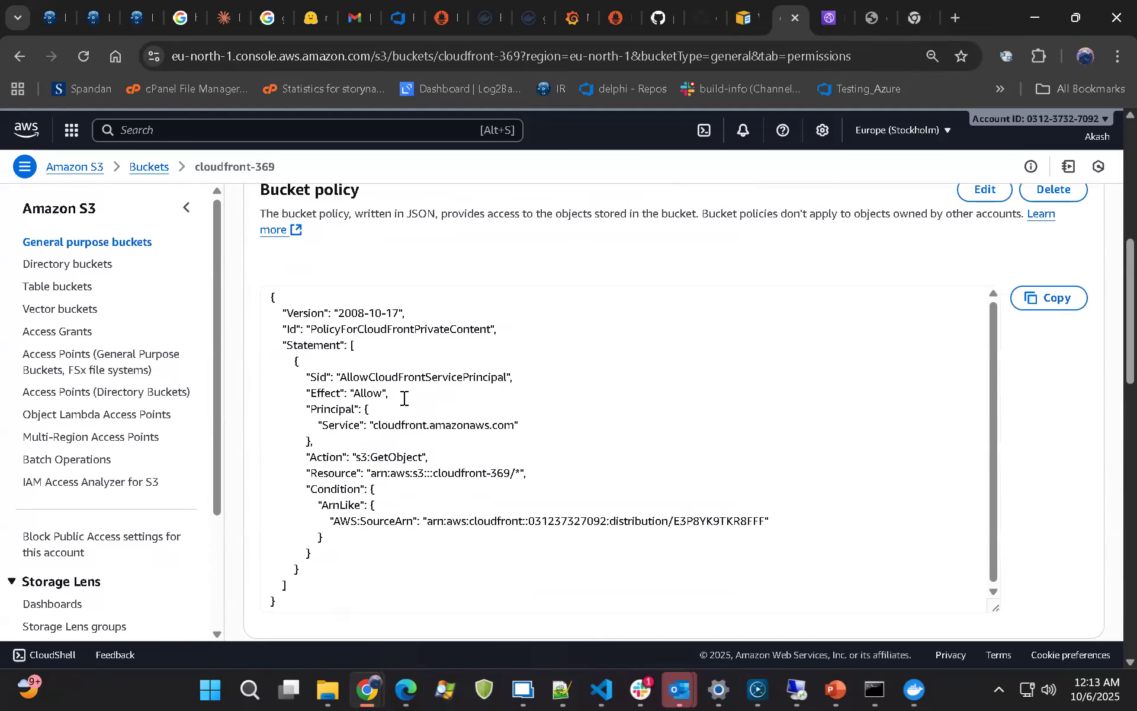
scroll(460, 400, "up", 1)
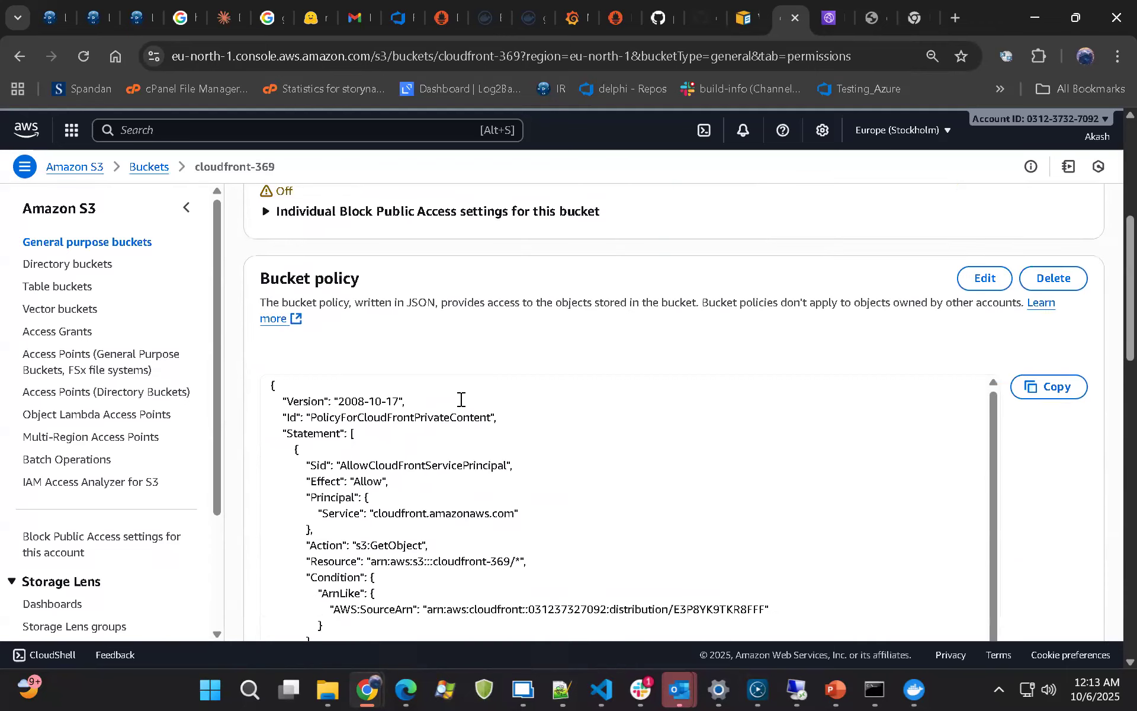
scroll(371, 485, "down", 3)
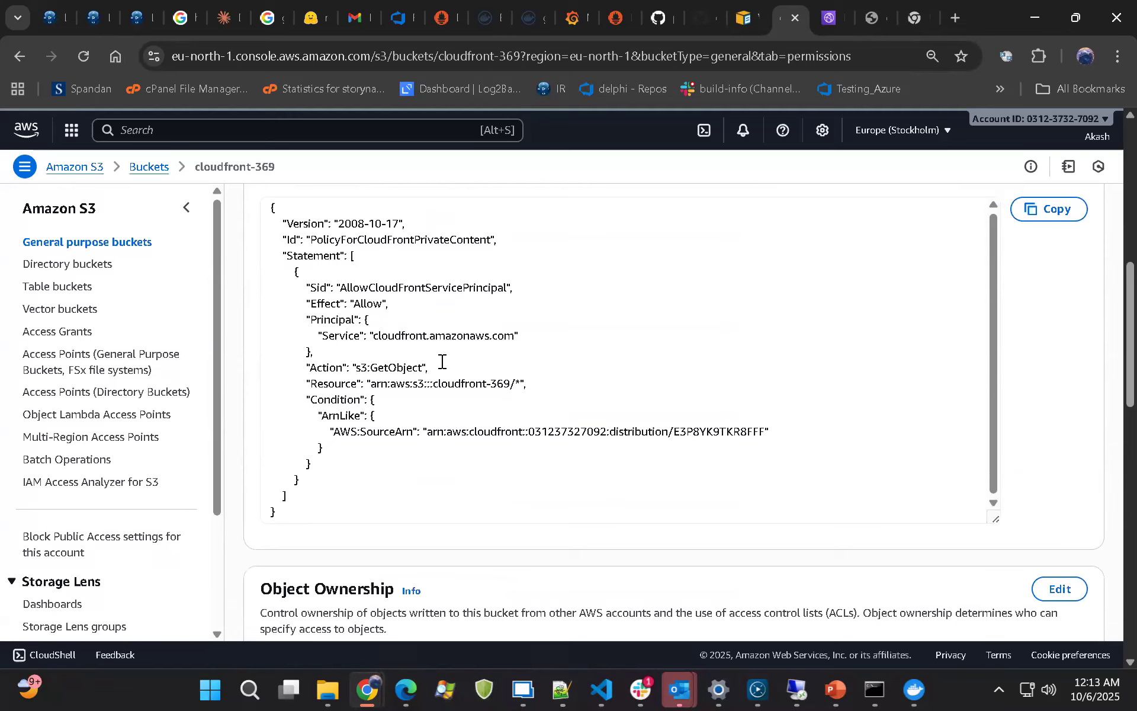
Look through the permission sections below the bucket policy, including object ownership, access control list and CORS
scroll(440, 379, "down", 6)
scroll(437, 398, "down", 4)
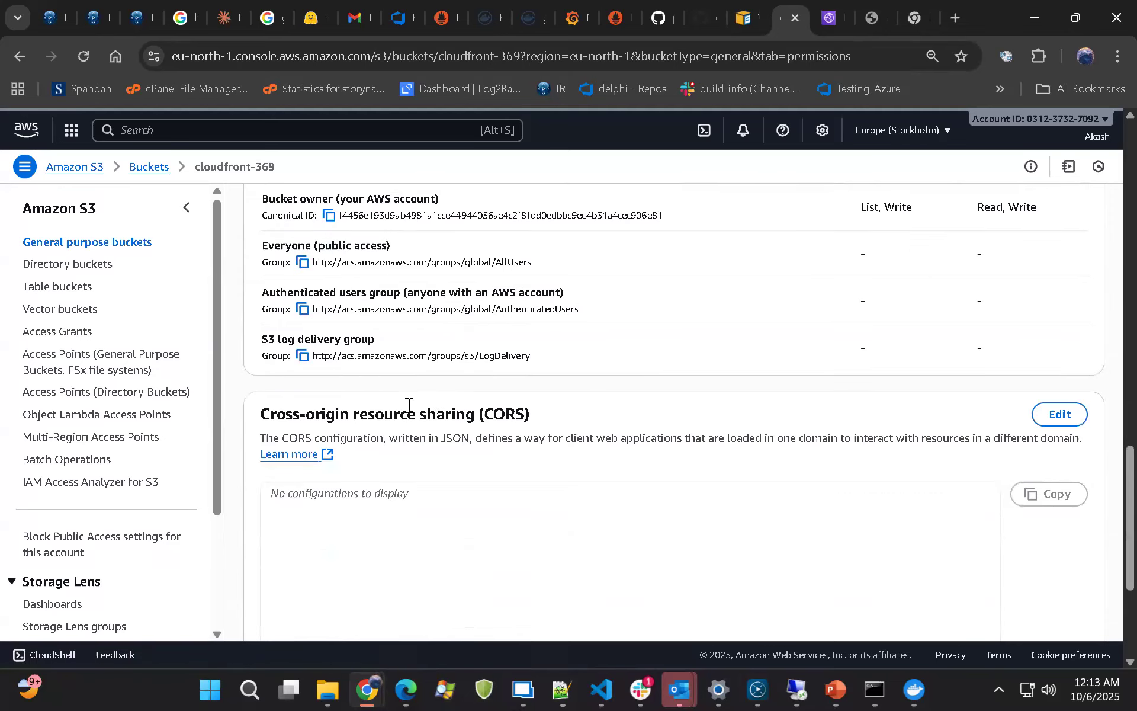
scroll(407, 406, "down", 4)
scroll(407, 408, "up", 9)
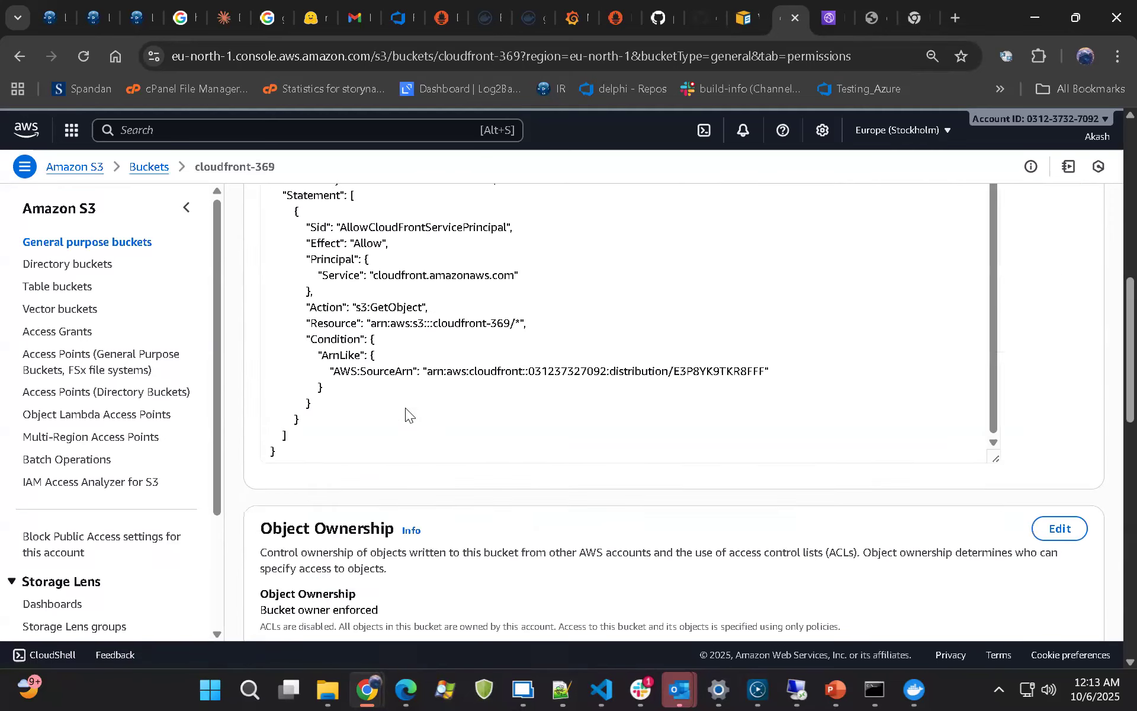
scroll(405, 407, "up", 8)
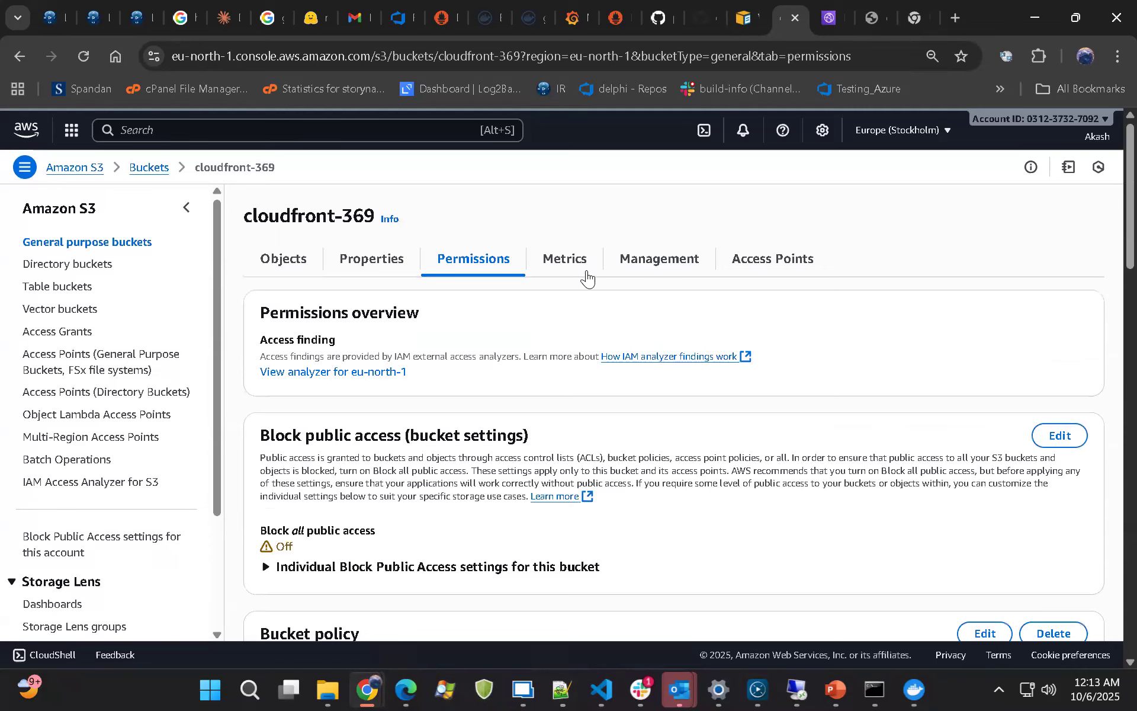
Look over the bucket's objects, then reopen its permissions and highlight the Block public access heading
left_click(268, 267)
scroll(452, 428, "down", 5)
scroll(452, 433, "up", 5)
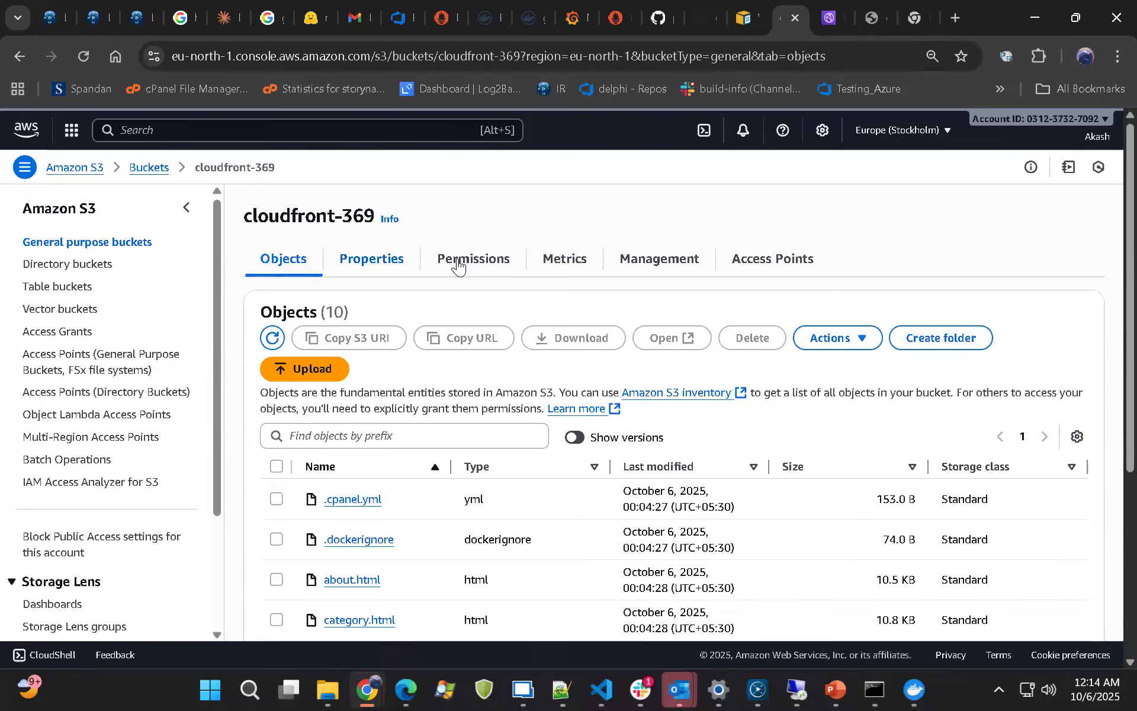
left_click(460, 262)
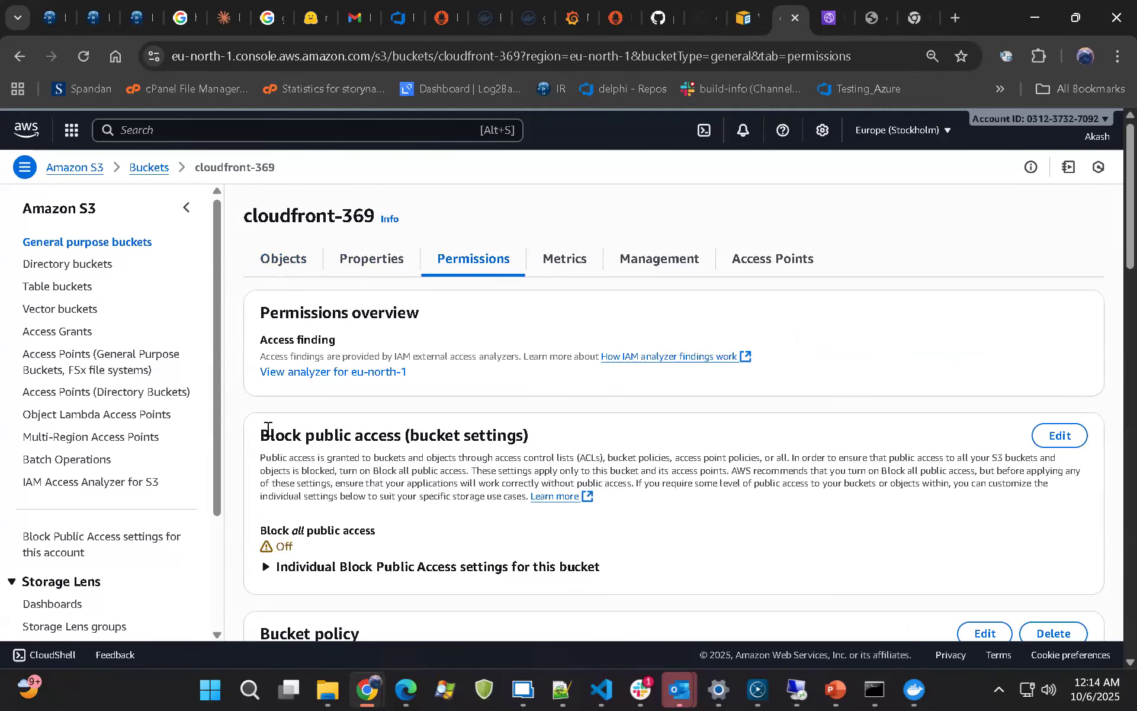
left_click_drag(270, 435, 388, 437)
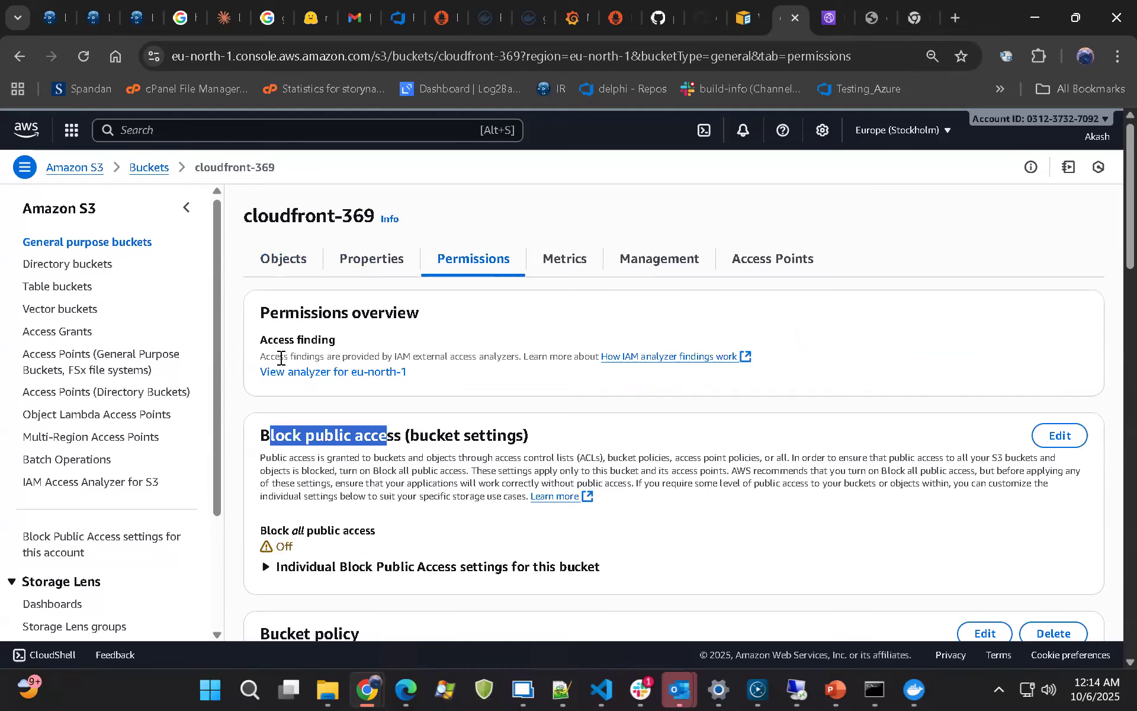
Highlight the Bucket policy heading, part of the AllowCloudFrontServicePrincipal Sid and the cloudfront-369/* resource, then look over the remaining permissions
scroll(491, 426, "down", 5)
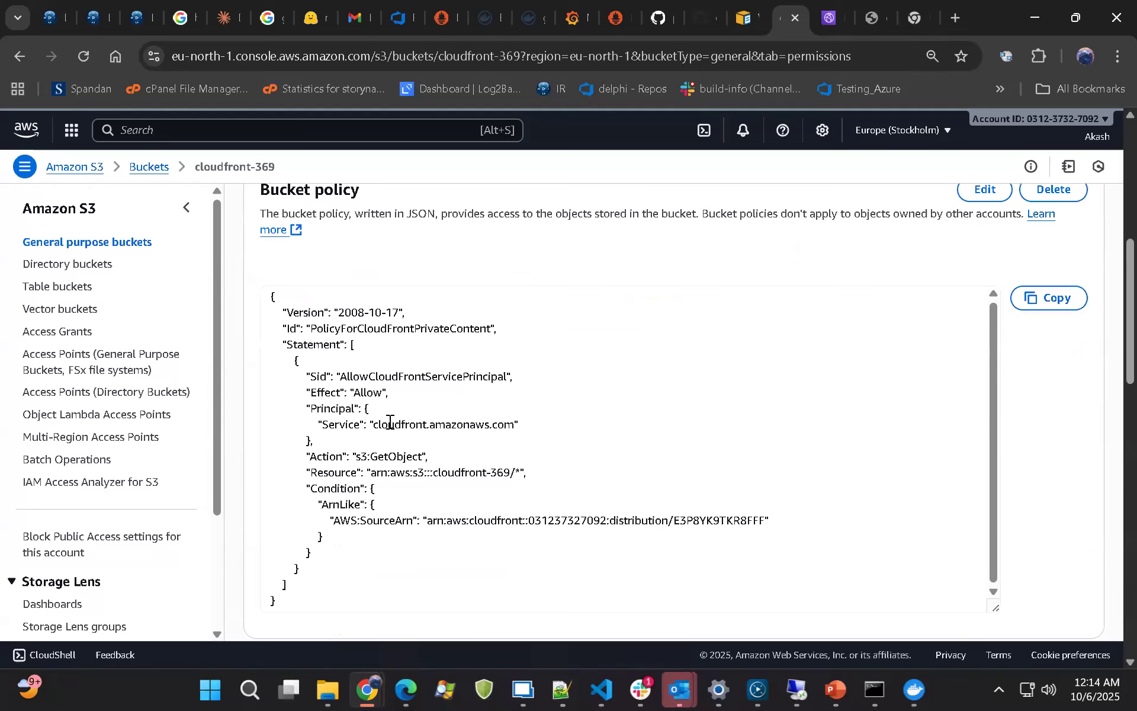
scroll(339, 396, "down", 4)
scroll(339, 396, "up", 6)
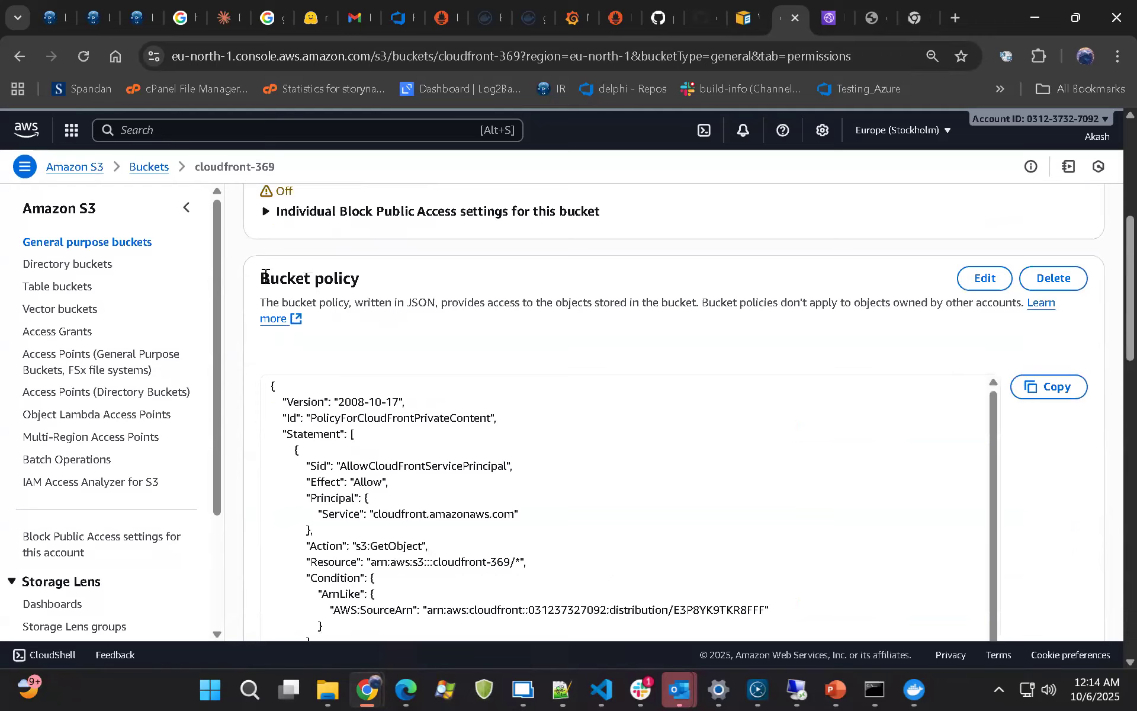
triple_click(393, 284)
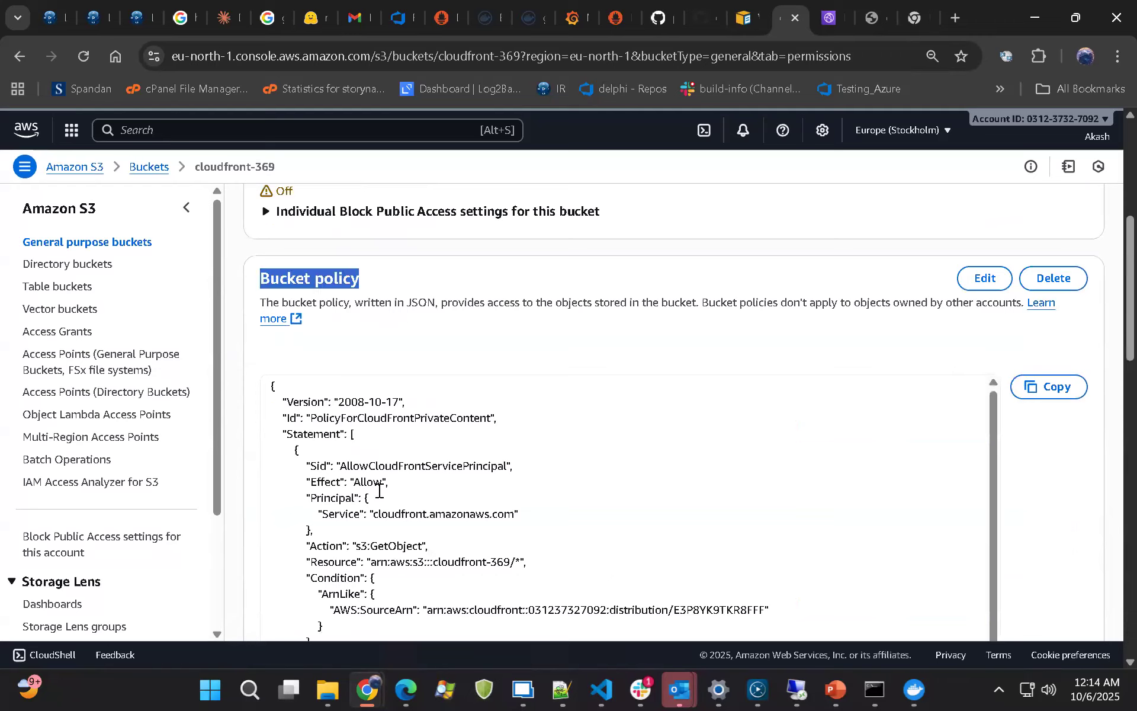
left_click_drag(355, 466, 457, 466)
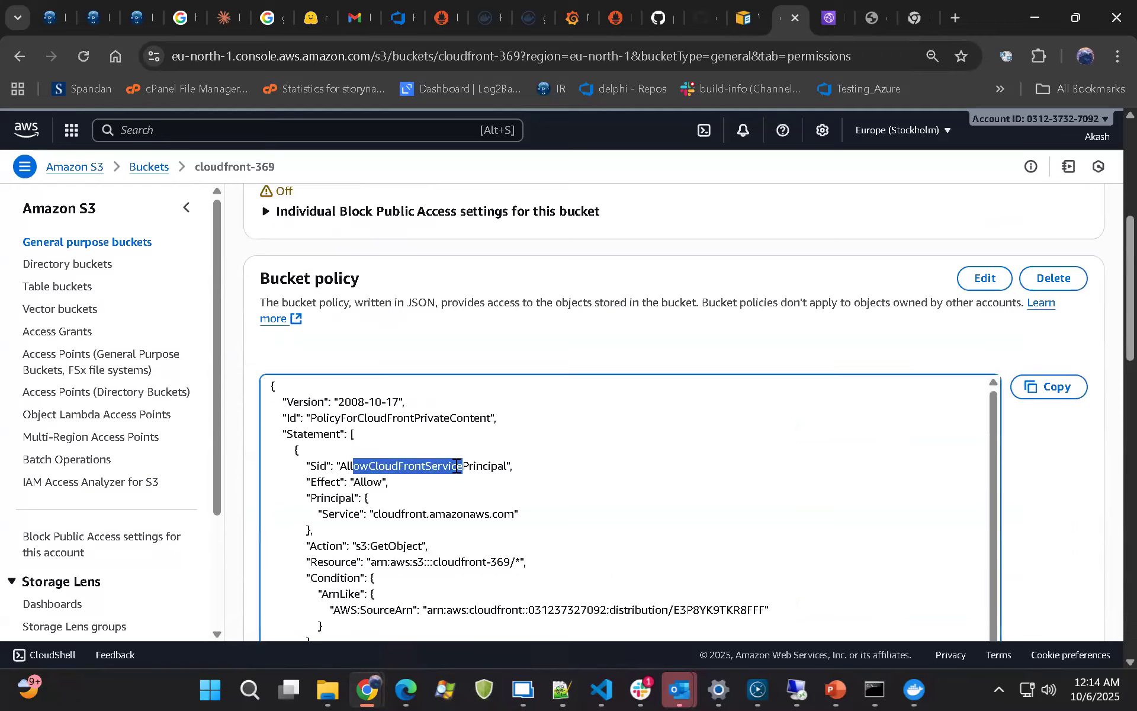
scroll(462, 541, "down", 2)
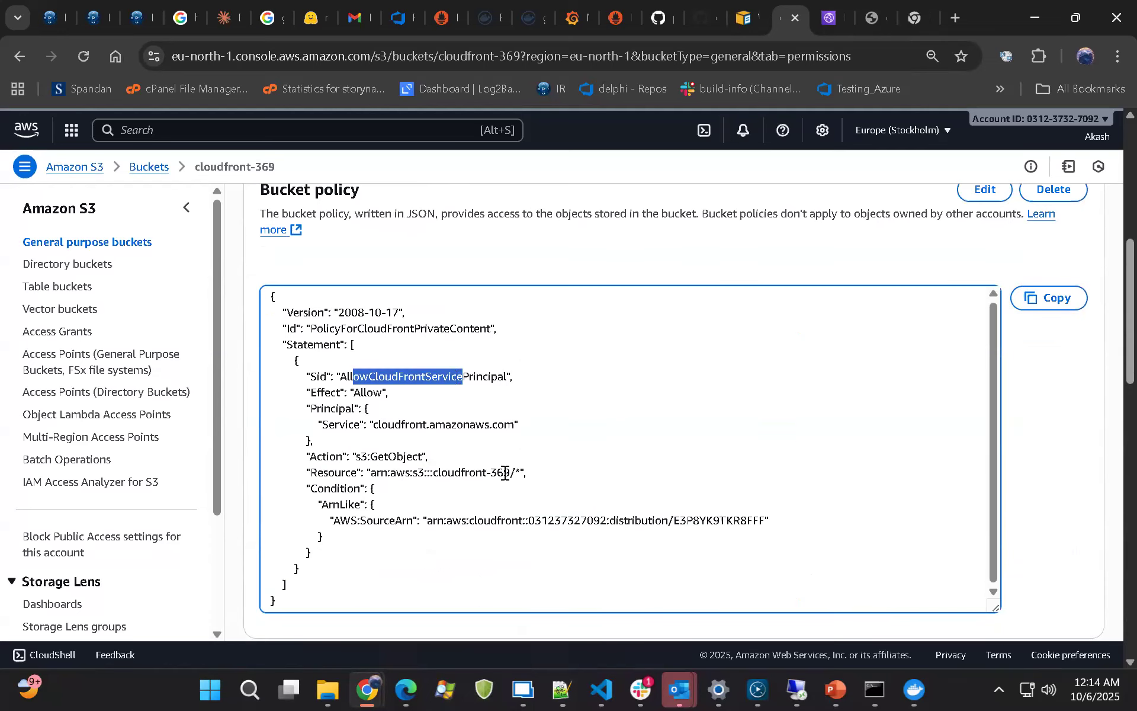
left_click_drag(439, 472, 513, 472)
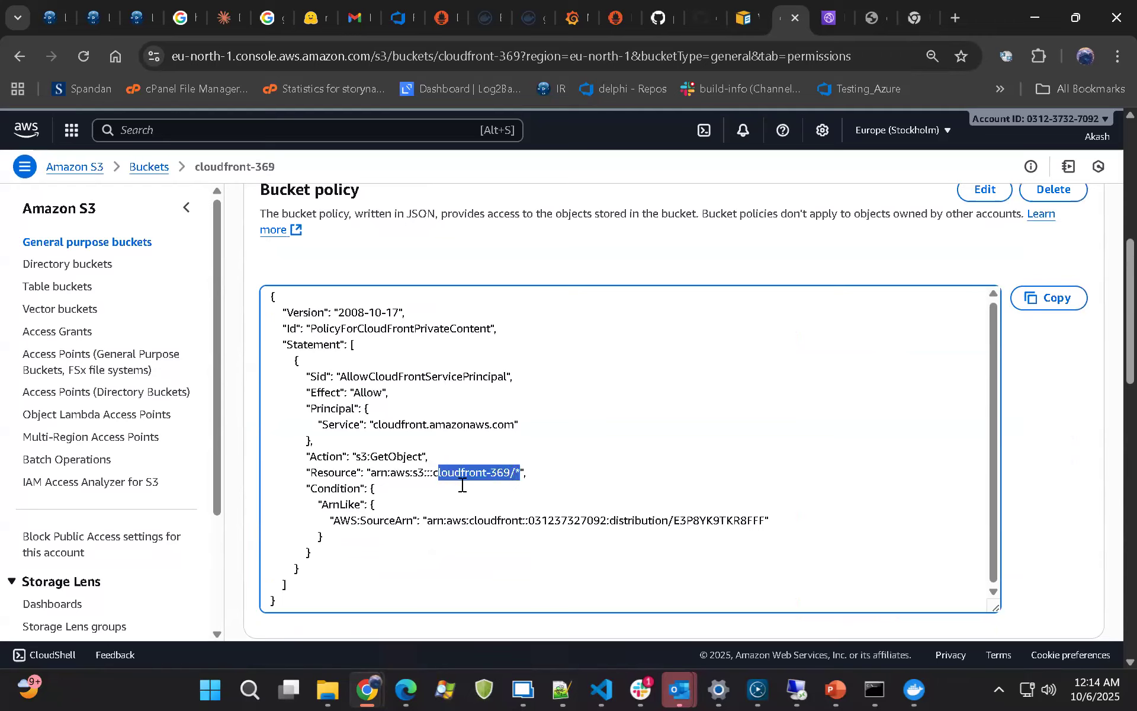
left_click(482, 500)
scroll(481, 501, "down", 10)
scroll(480, 501, "down", 1)
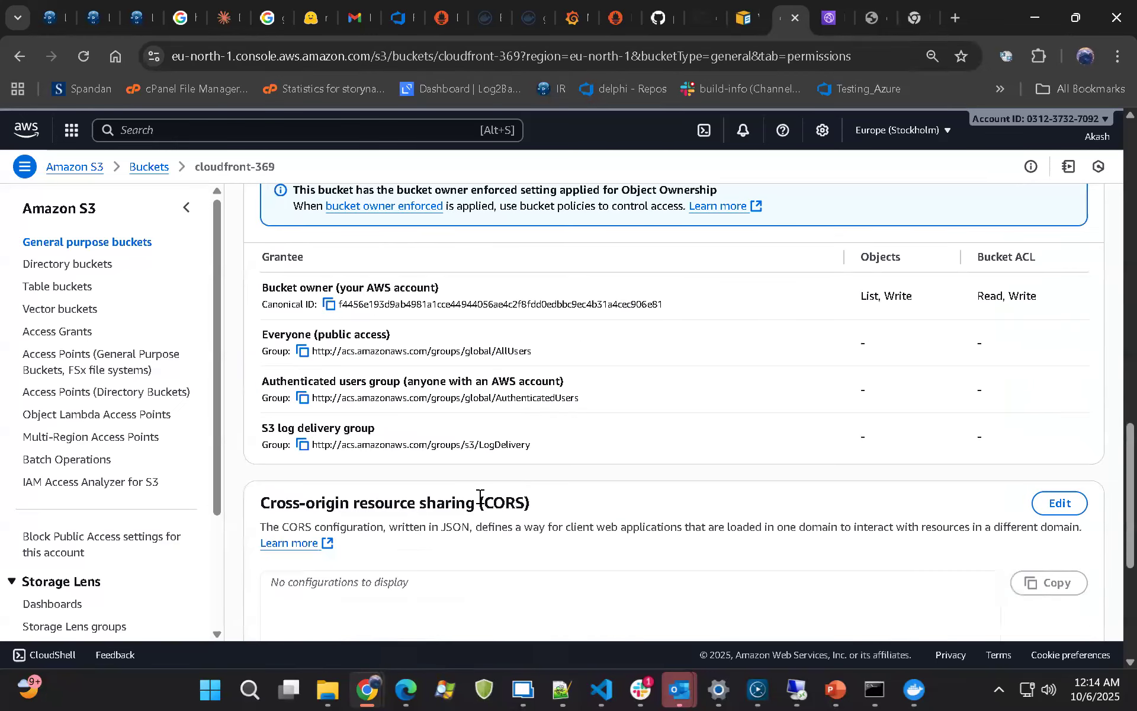
scroll(479, 496, "up", 10)
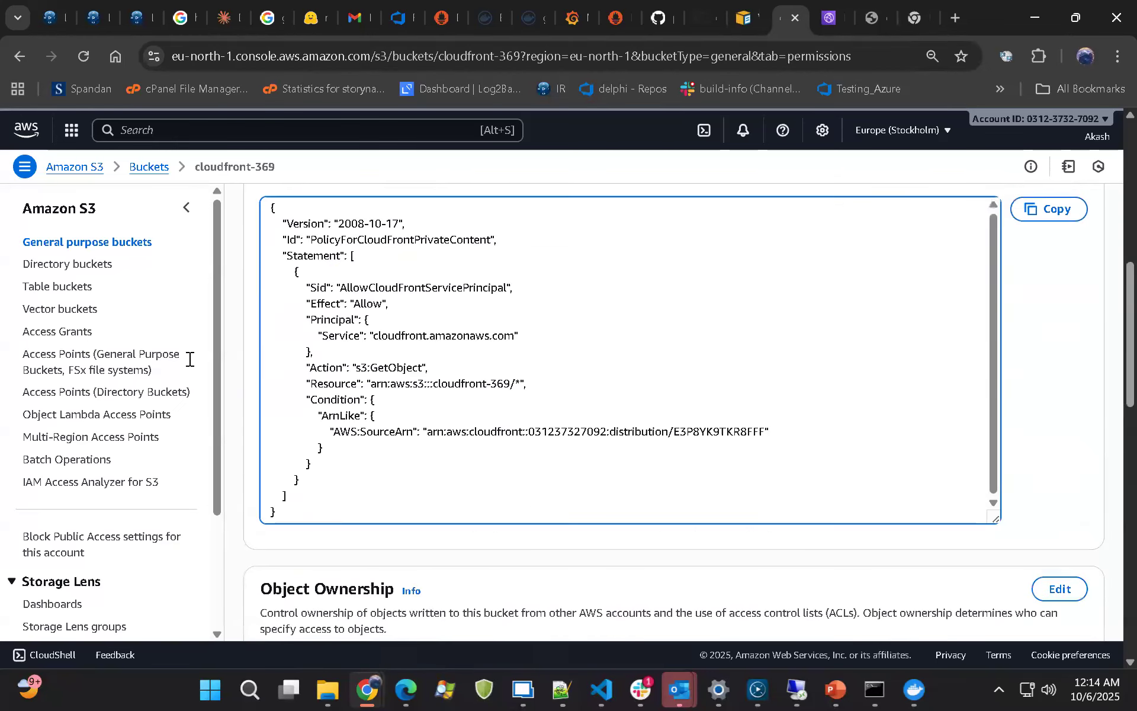
scroll(415, 332, "up", 8)
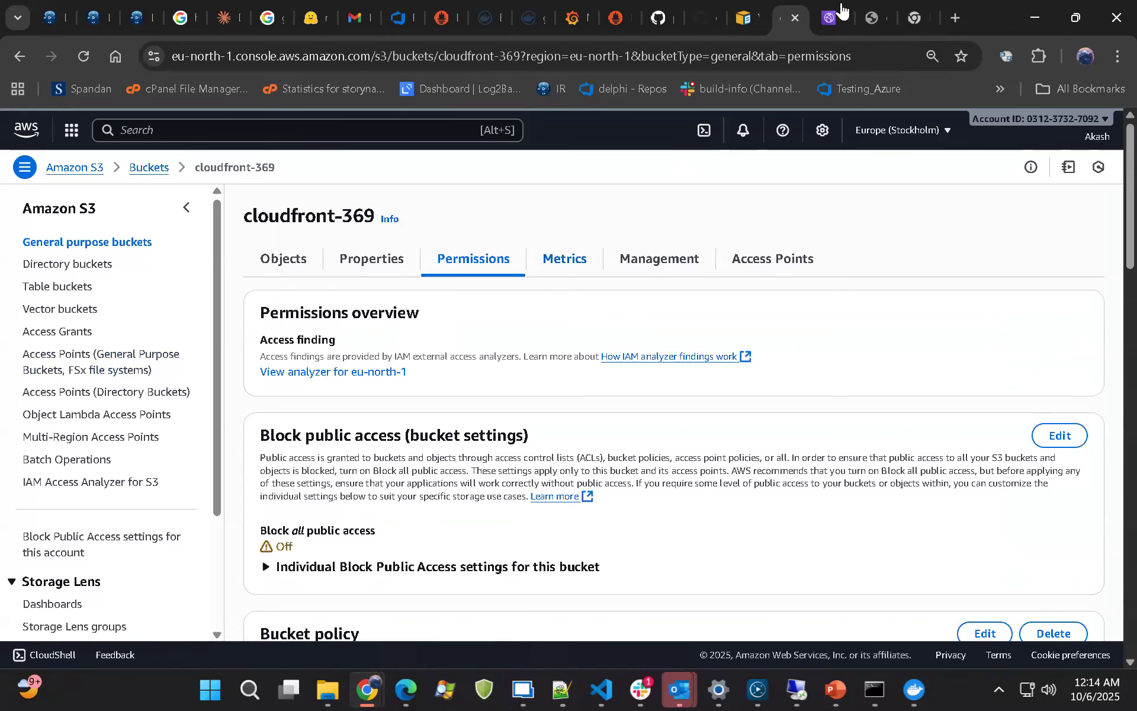
Switch to the Cloud-s3 CloudFront distribution and look over its general details and settings
left_click(827, 18)
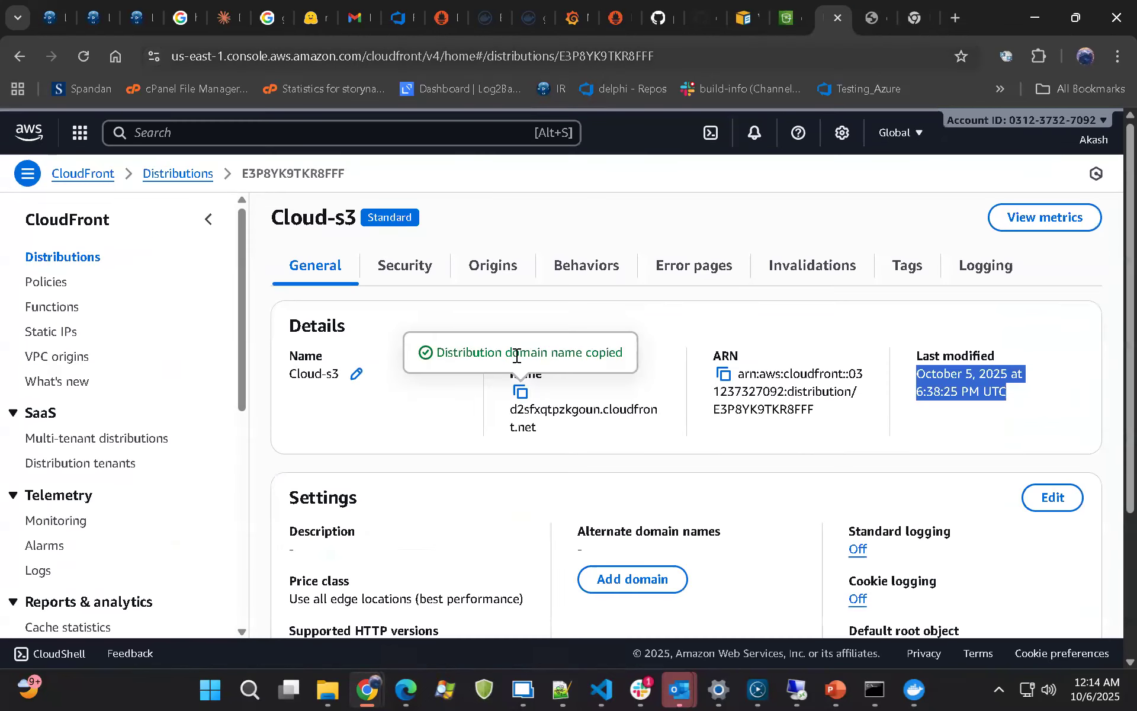
scroll(742, 453, "down", 3)
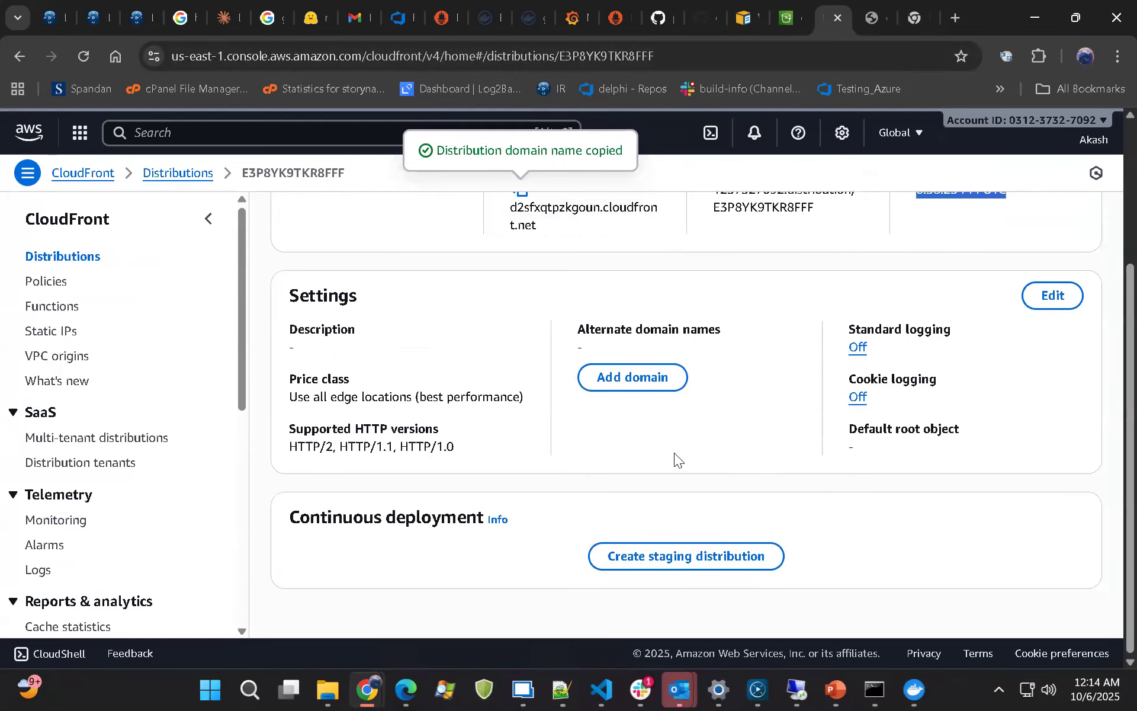
scroll(674, 452, "up", 3)
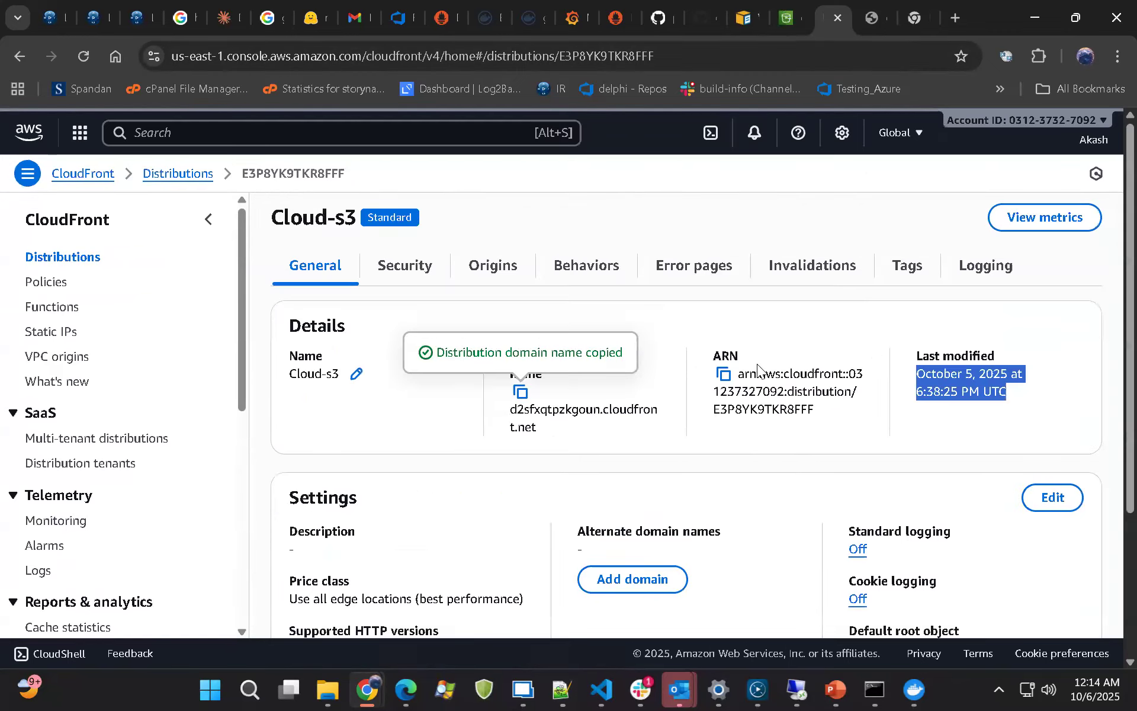
Open the distribution's security settings, highlight the Core protections status and the Web Application Firewall title, and leave the WAF section expanded
left_click(446, 286)
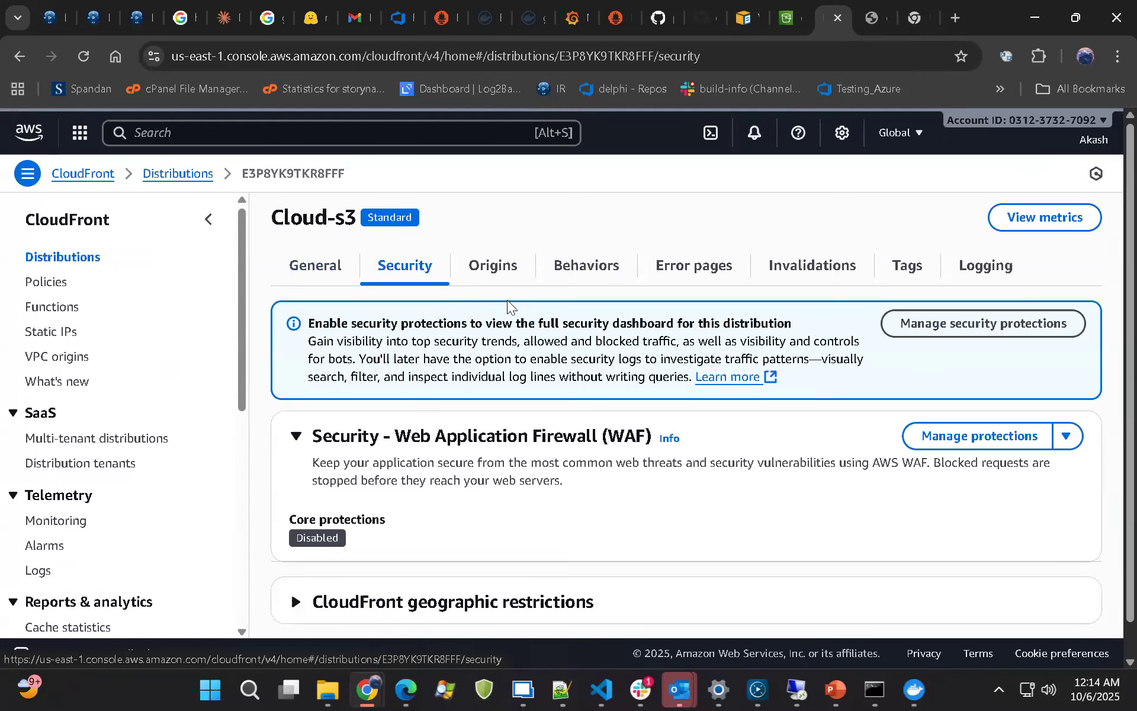
scroll(507, 300, "down", 1)
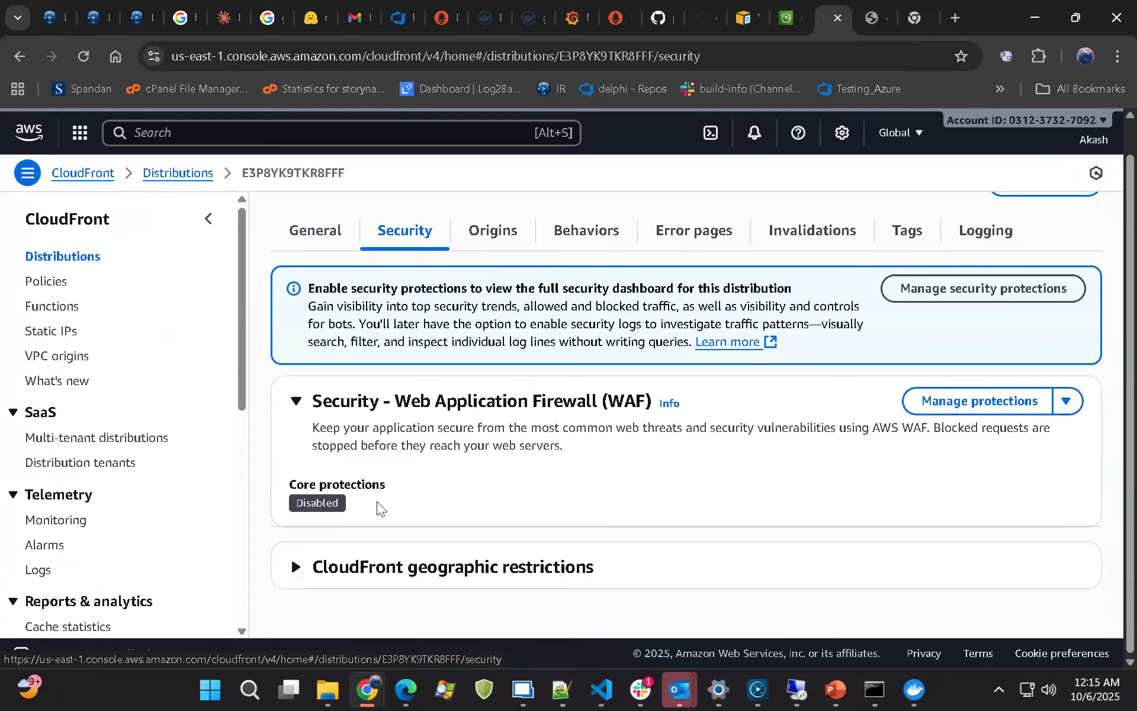
left_click_drag(379, 501, 291, 503)
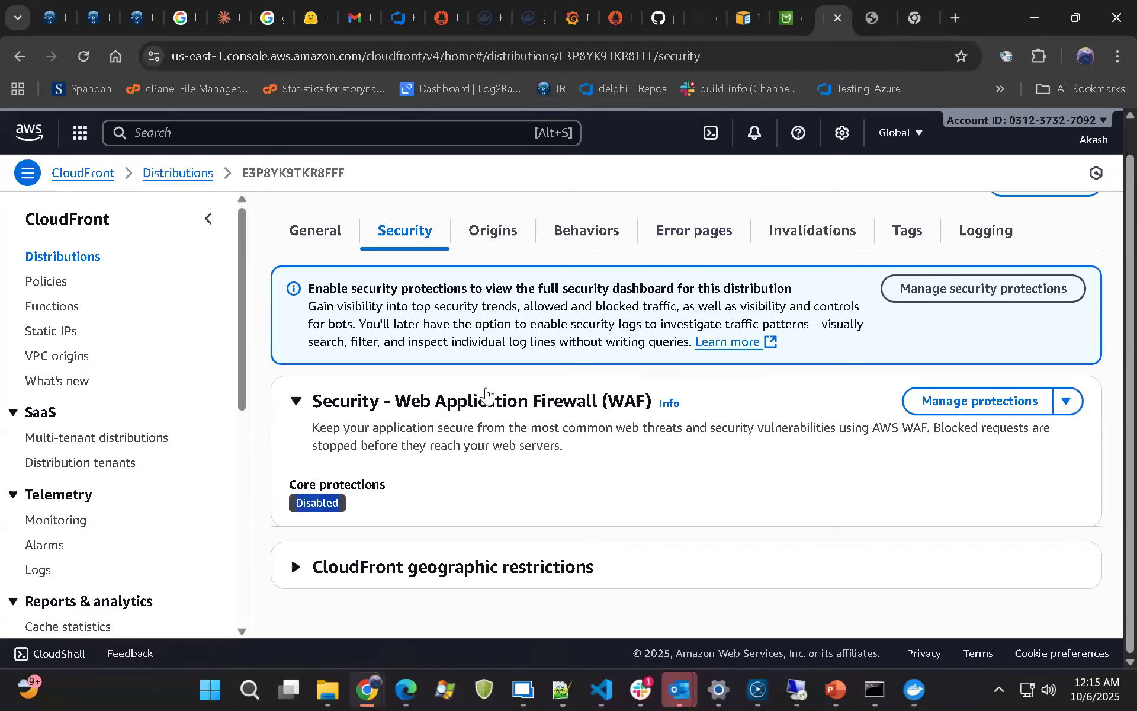
left_click_drag(396, 401, 602, 407)
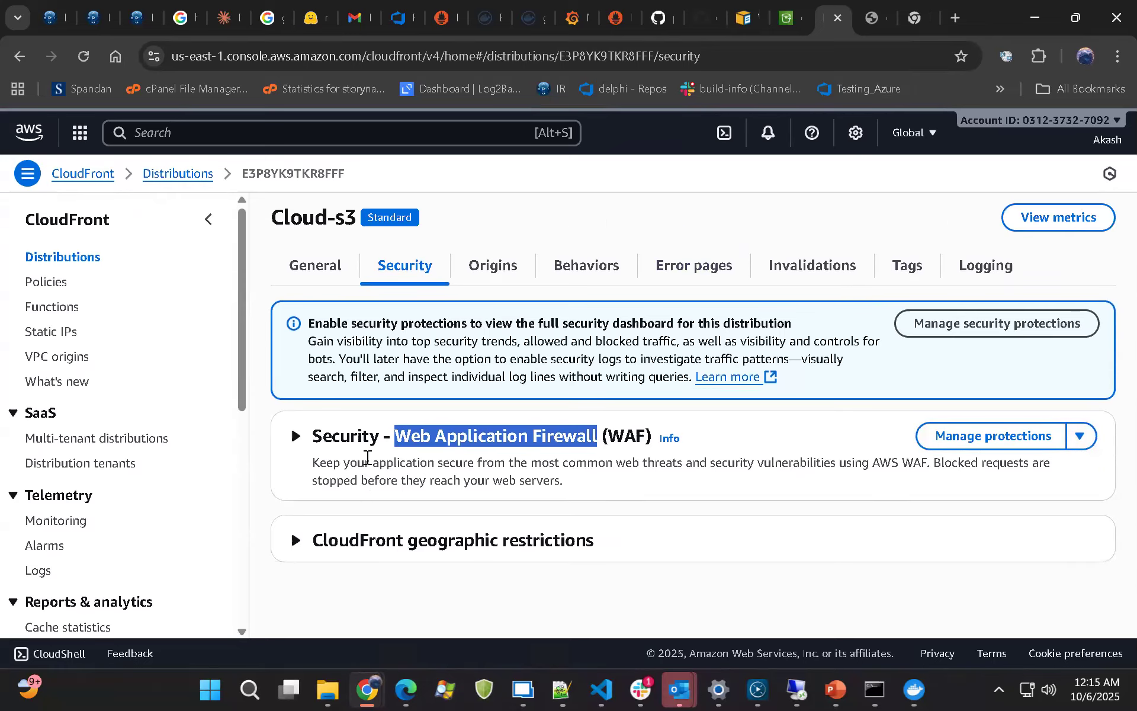
left_click(297, 437)
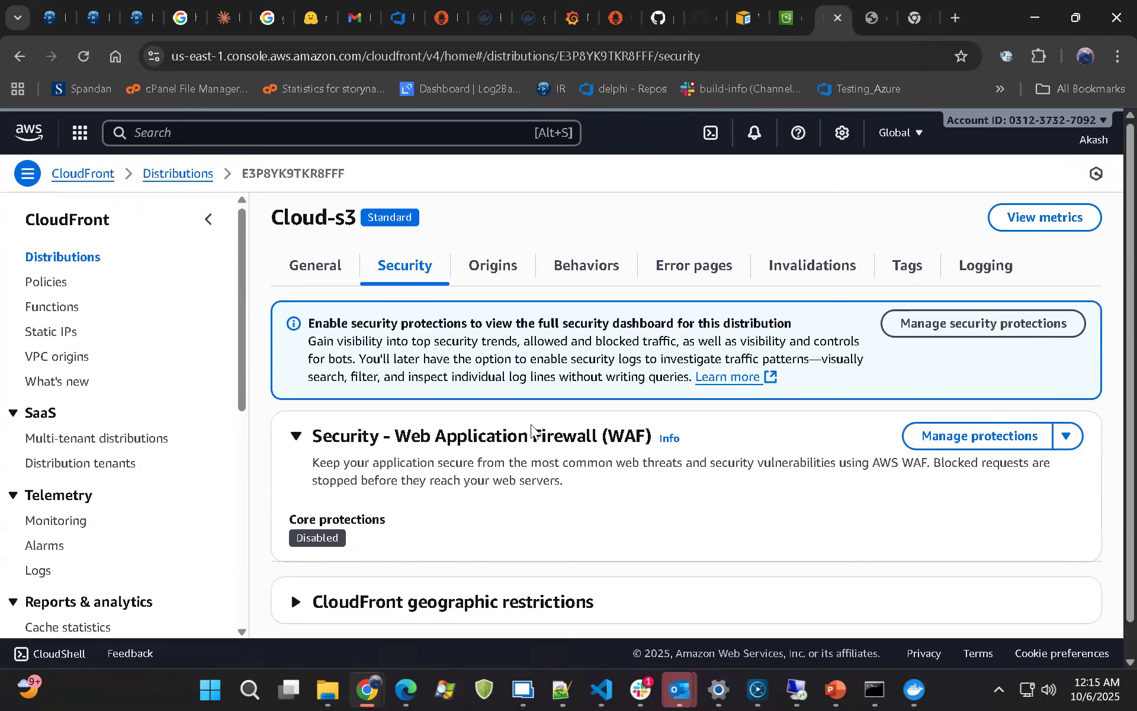
Go back to the cloudfront-369 bucket and look through its list of objects
left_click(781, 17)
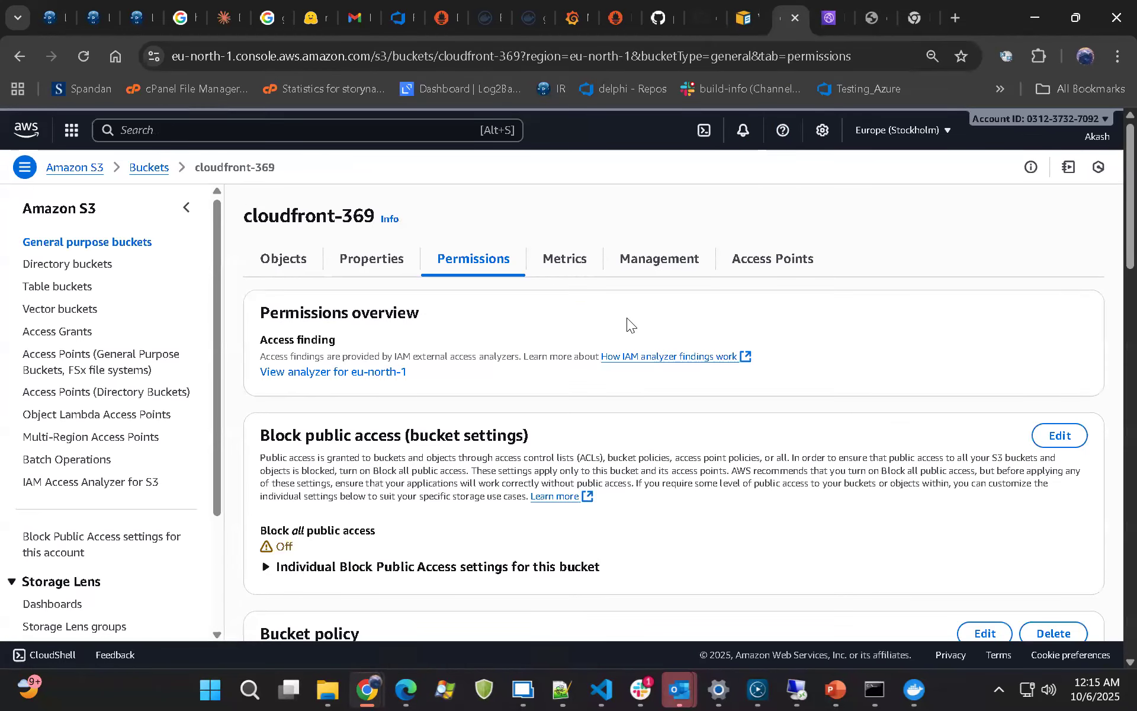
left_click(289, 260)
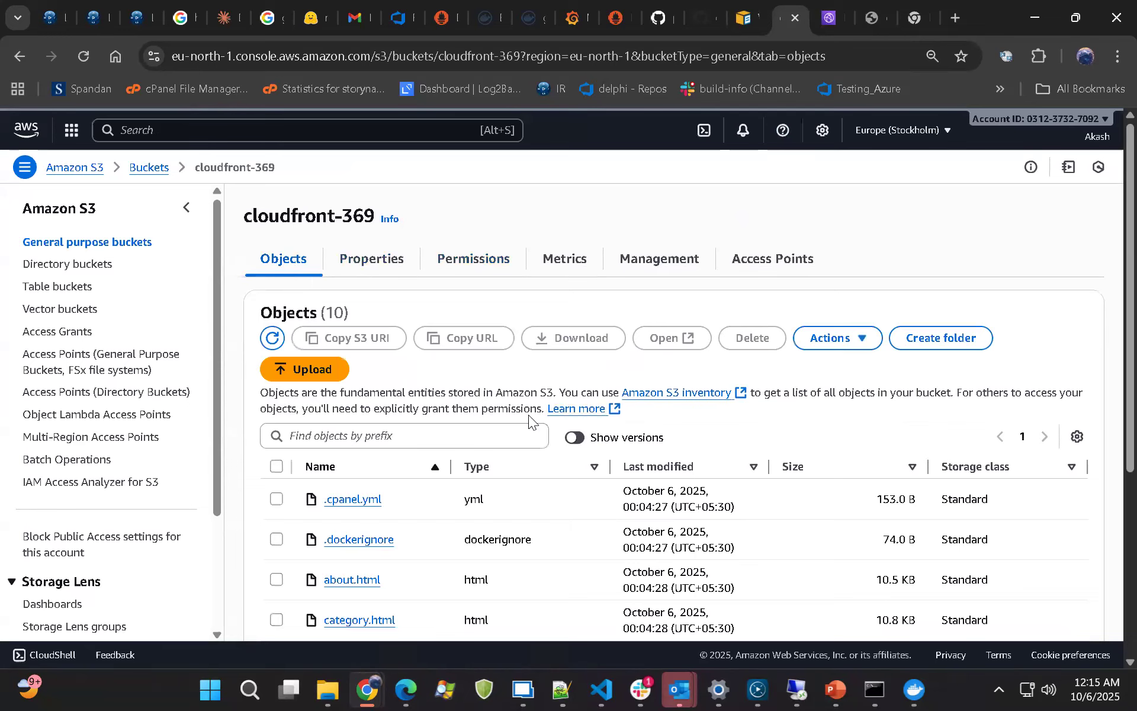
scroll(529, 414, "down", 5)
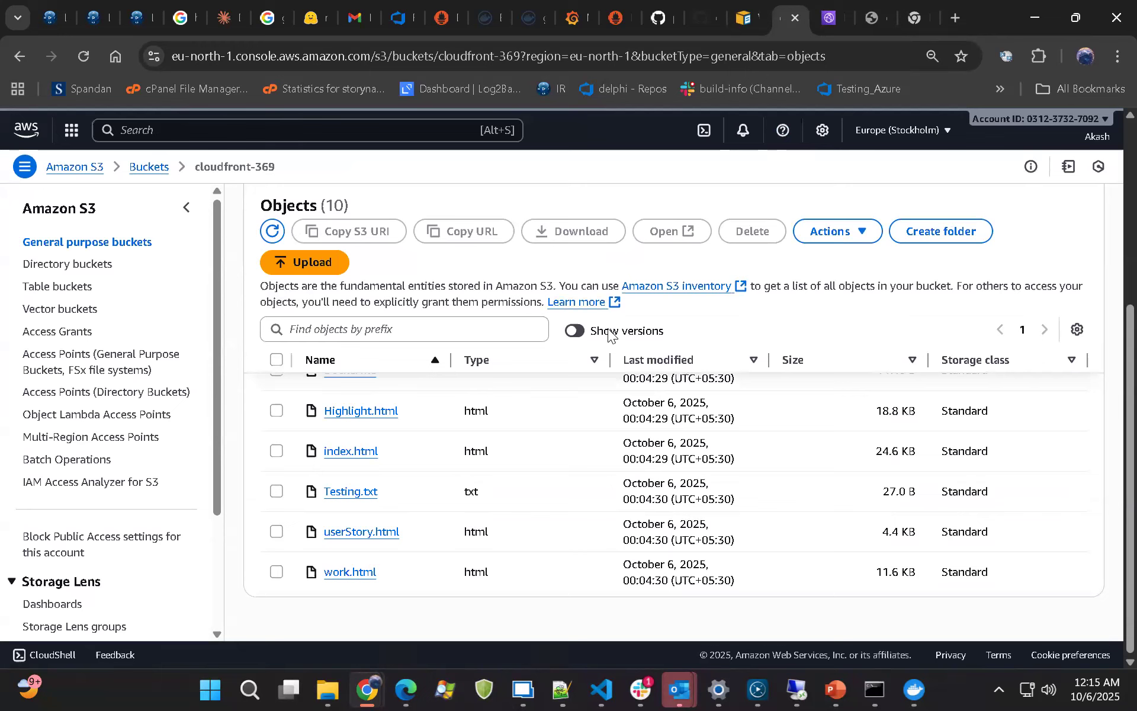
Switch to the CloudFront.pptx presentation in PowerPoint, present slide 10, advance to slide 11 and end the slide show
left_click(453, 8)
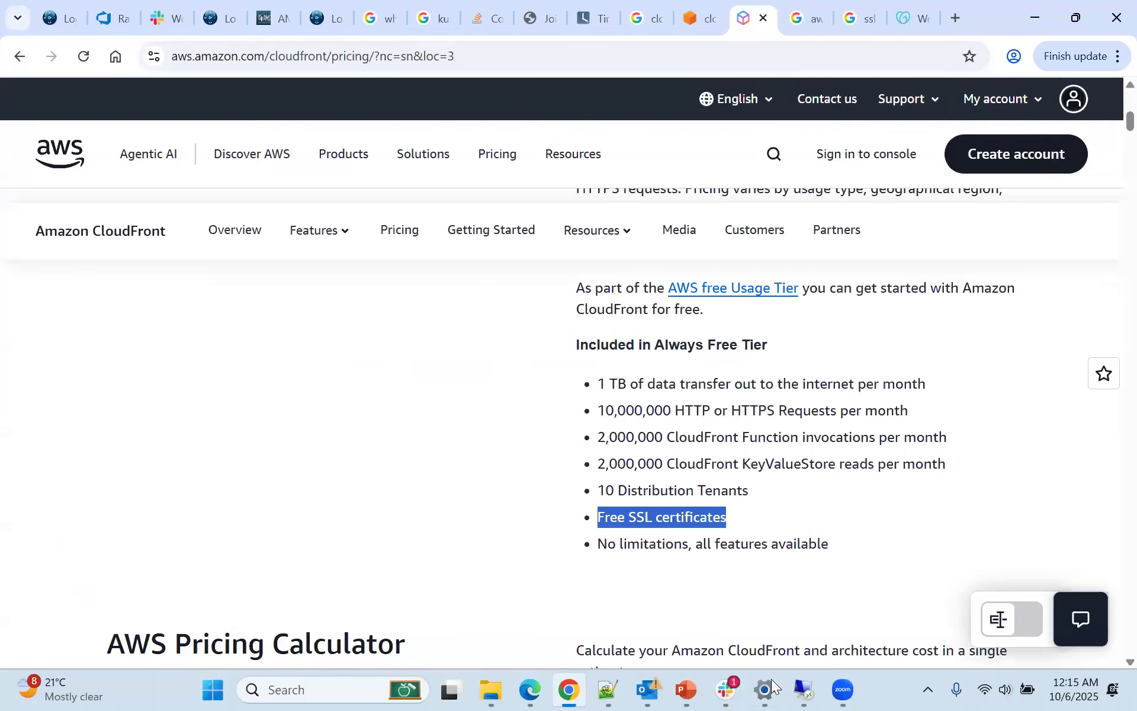
left_click(684, 690)
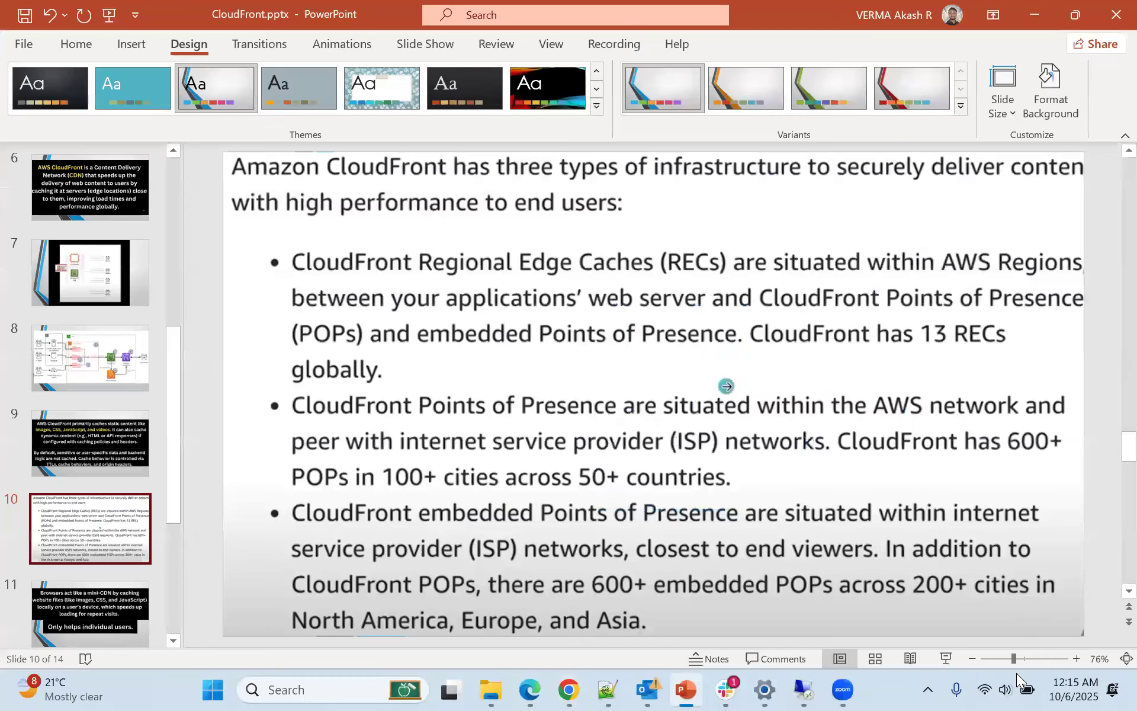
left_click(946, 657)
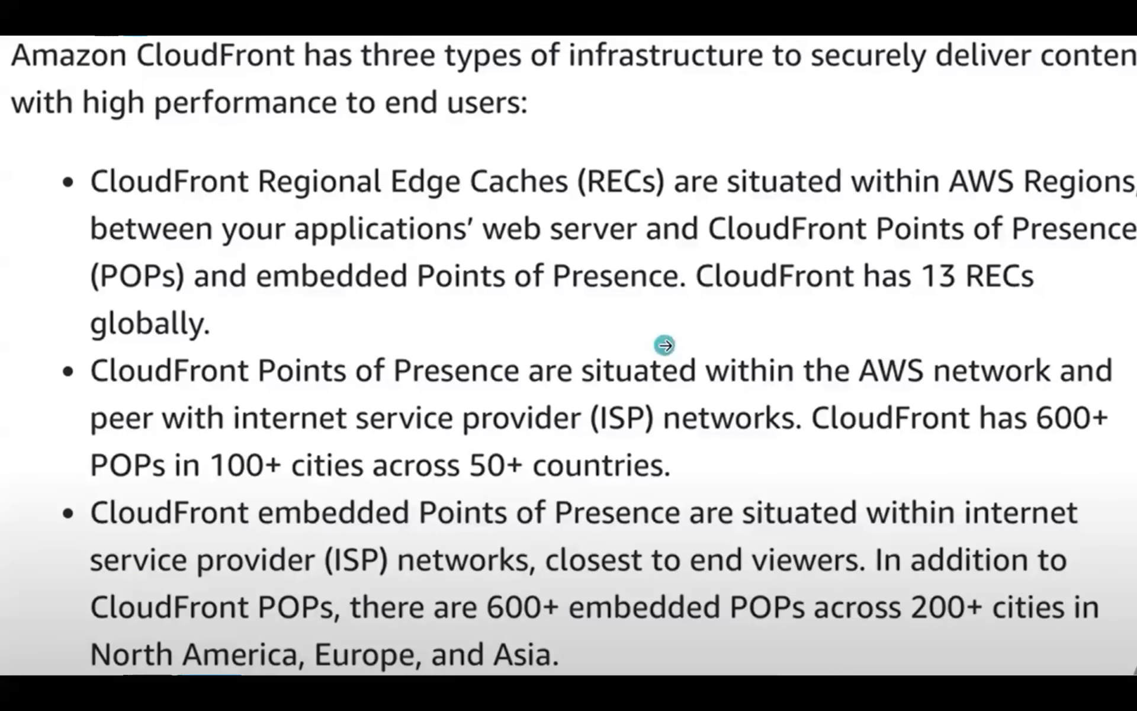
key("Right")
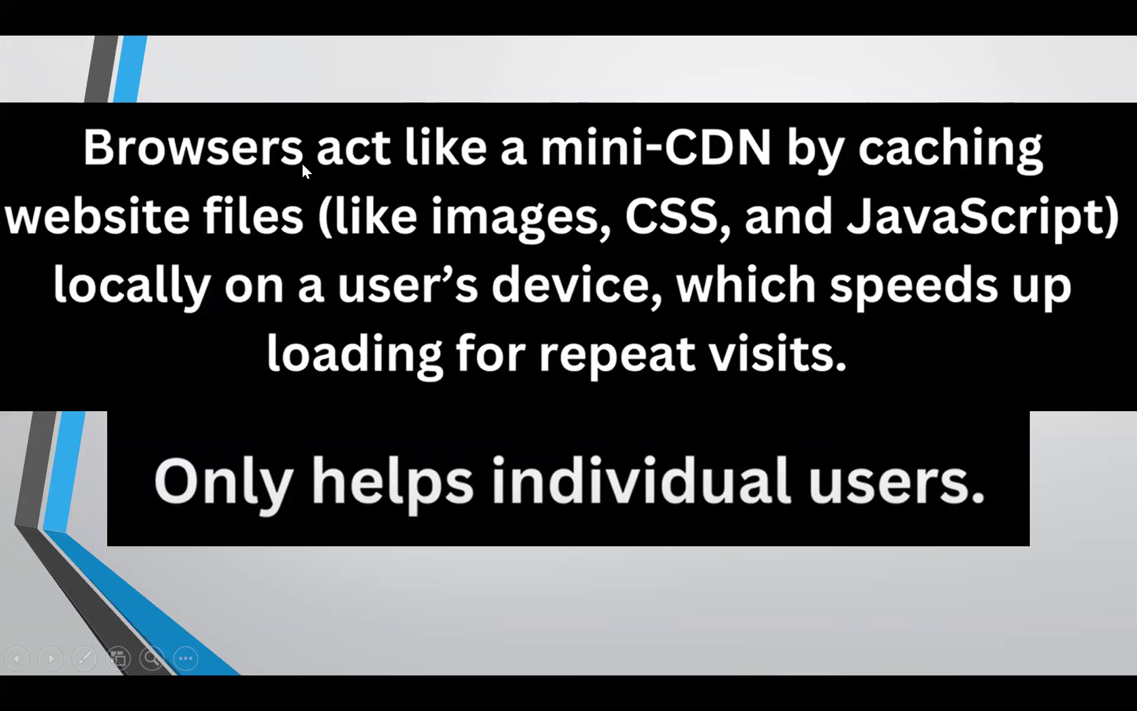
key("Escape")
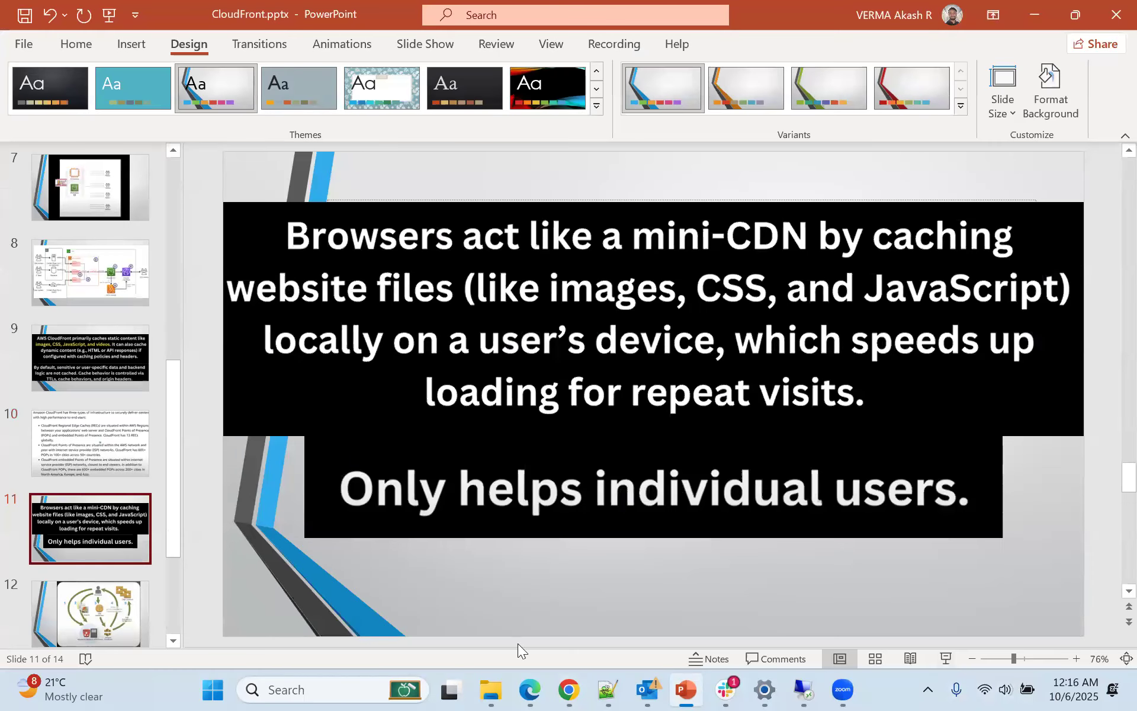